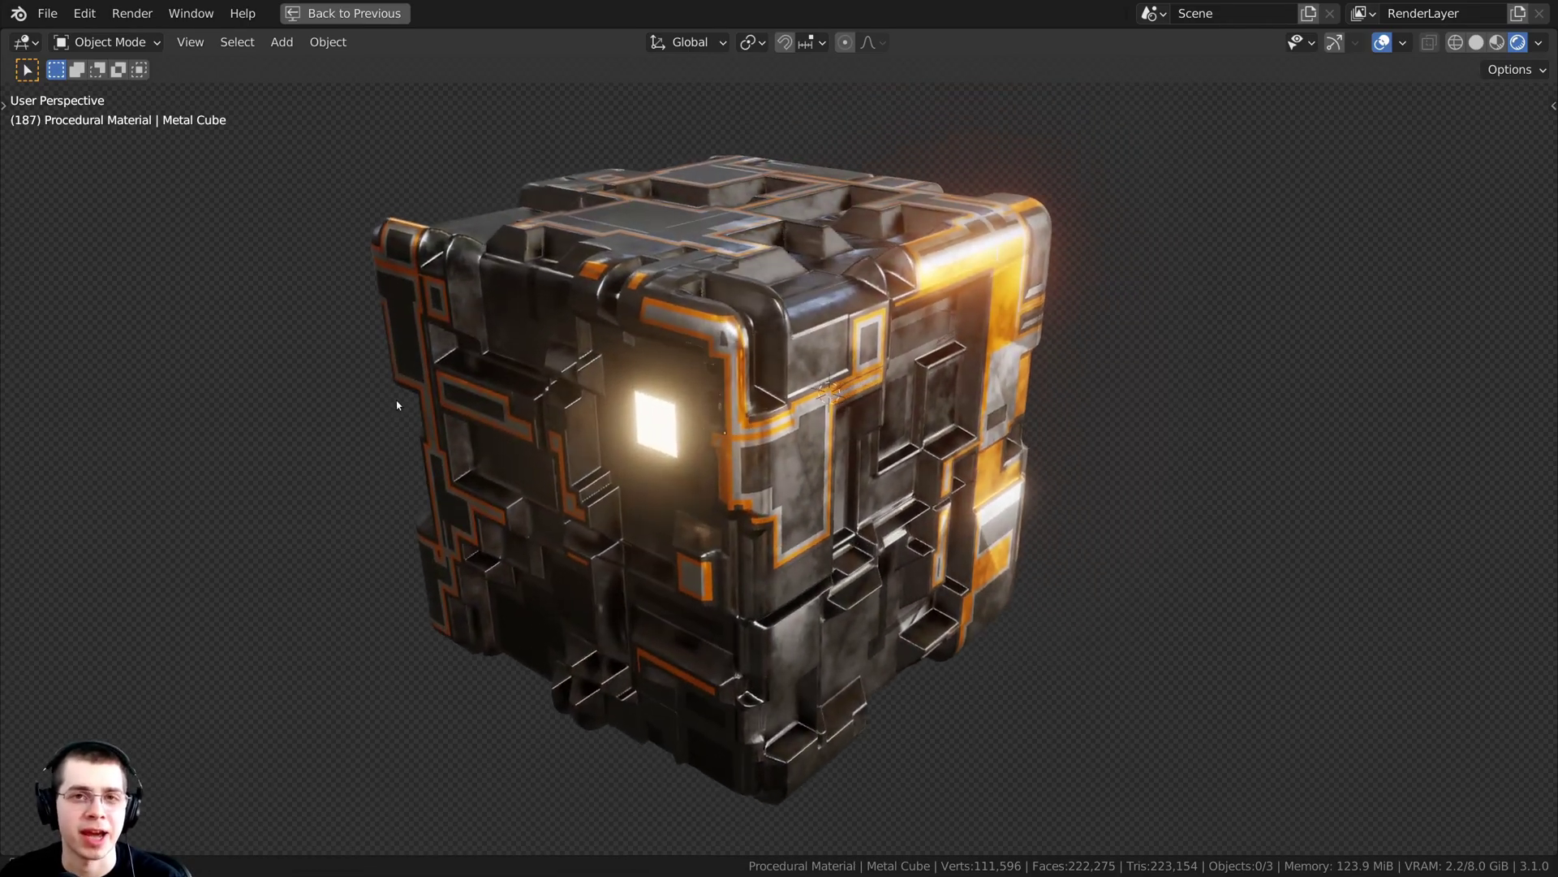
# - Examine the metal cube and the node chain of the Procedural Sci-Fi Metal material, back to its Voronoi Texture
pyautogui.moveTo(323, 501)
pyautogui.mouseDown(button='middle')
pyautogui.moveTo(296, 520)
pyautogui.moveTo(313, 517)
pyautogui.moveTo(250, 484)
pyautogui.moveTo(298, 518)
pyautogui.moveTo(225, 560)
pyautogui.moveTo(250, 508)
pyautogui.moveTo(281, 567)
pyautogui.moveTo(343, 552)
pyautogui.moveTo(313, 540)
pyautogui.mouseUp(button='middle')
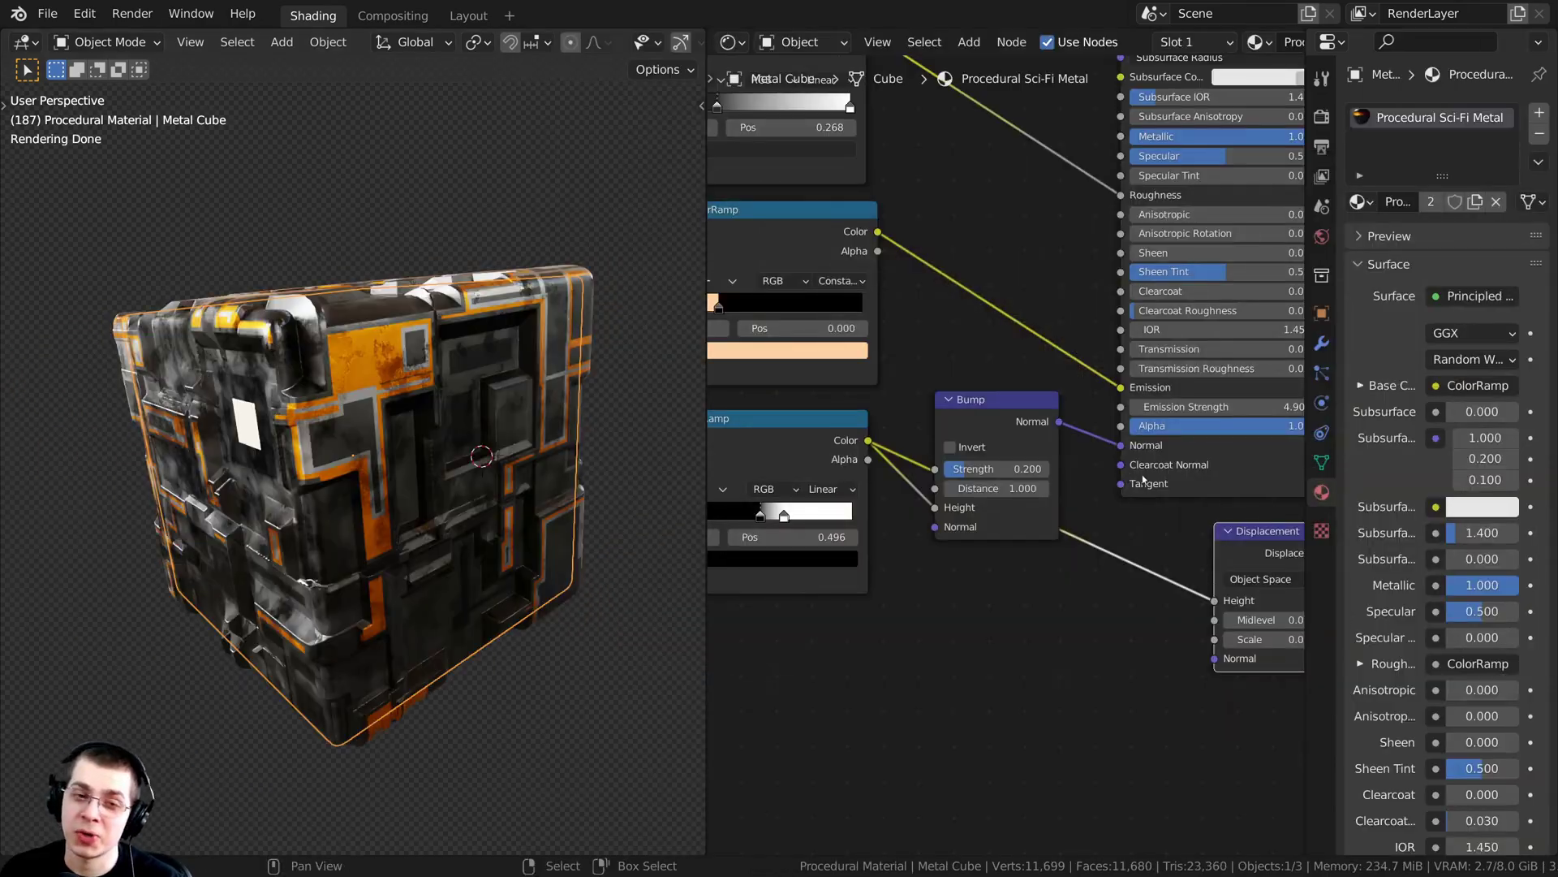
pyautogui.moveTo(1142, 479); pyautogui.dragTo(1048, 467, button='middle')
pyautogui.scroll(3, 1047, 469)
pyautogui.moveTo(1185, 559); pyautogui.dragTo(1099, 528, button='middle')
pyautogui.moveTo(1131, 516)
pyautogui.mouseDown()
pyautogui.moveTo(1088, 548)
pyautogui.moveTo(1121, 521)
pyautogui.mouseUp()
pyautogui.scroll(-6, 1047, 464)
pyautogui.moveTo(1009, 466); pyautogui.dragTo(1189, 484, button='middle')
pyautogui.scroll(2, 779, 427)
pyautogui.moveTo(777, 427); pyautogui.dragTo(943, 453, button='middle')
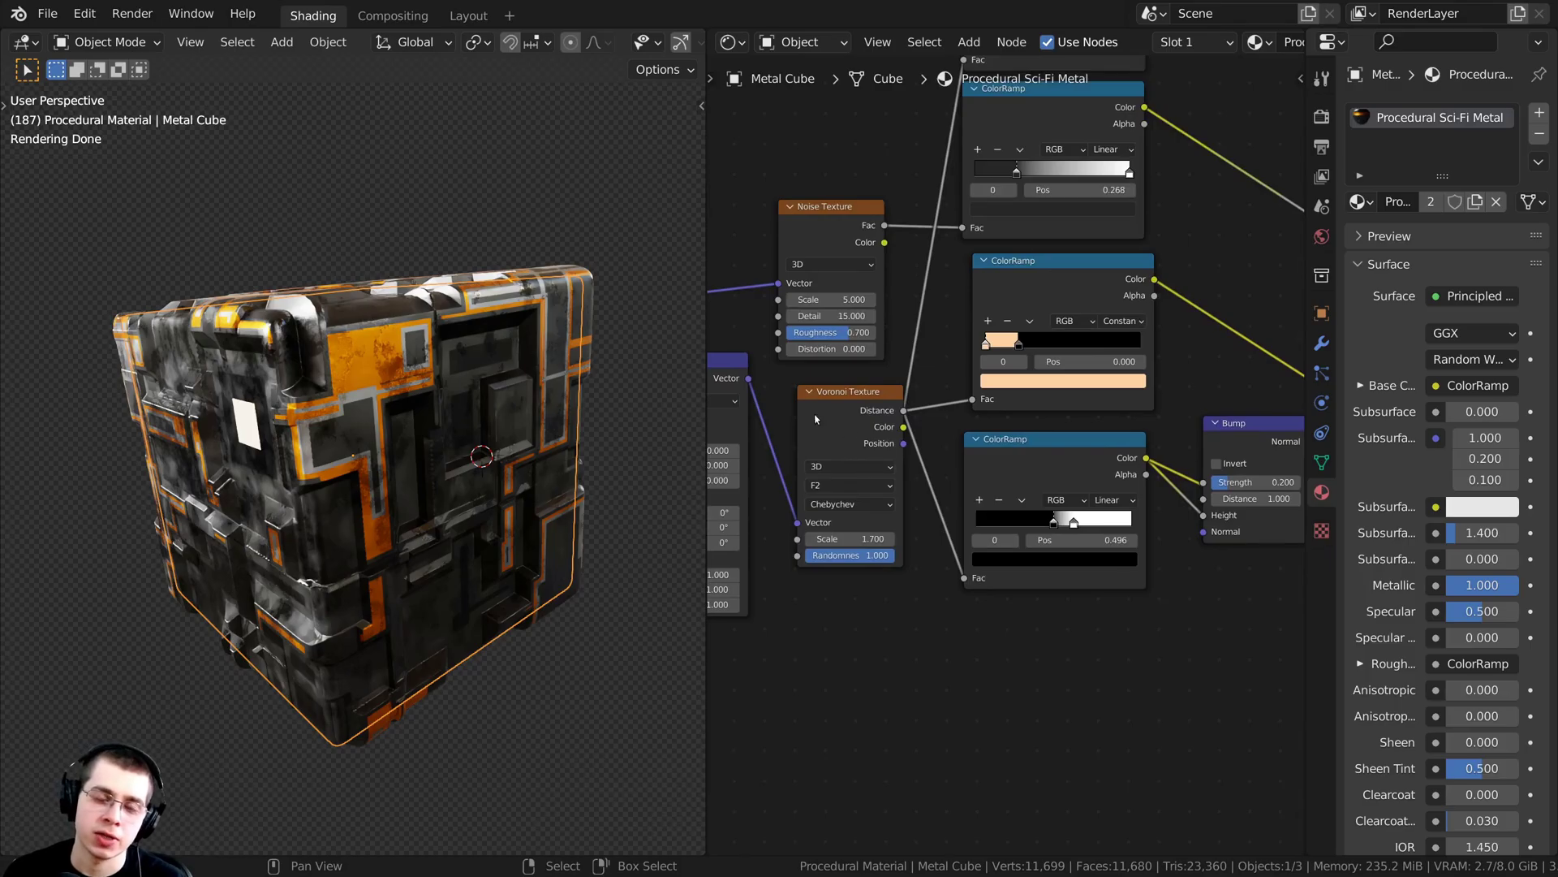
pyautogui.moveTo(480, 501); pyautogui.dragTo(565, 548, button='middle')
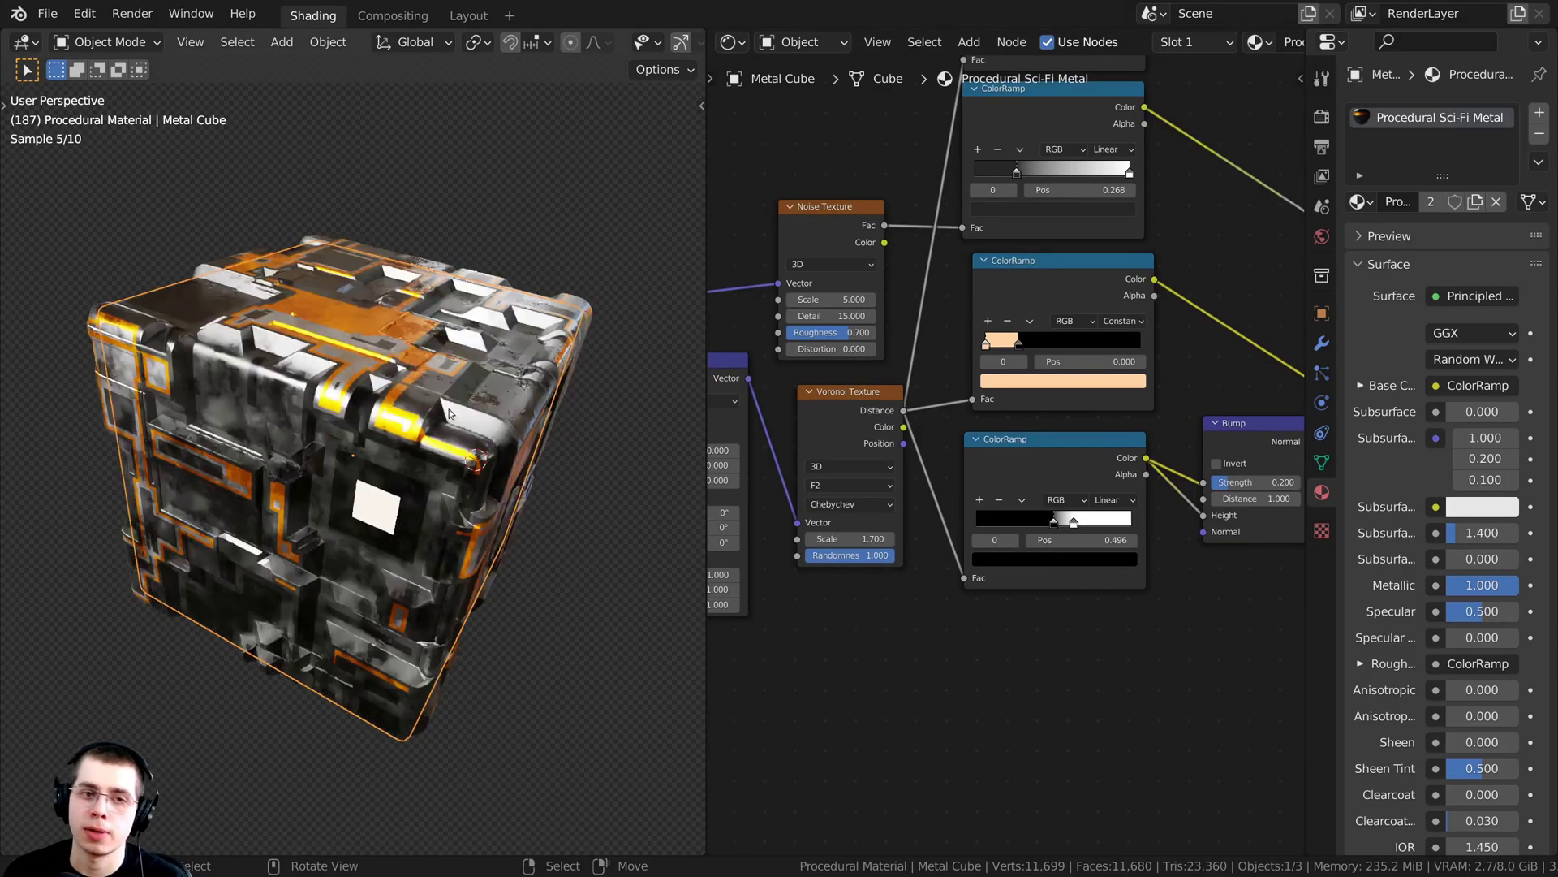
pyautogui.moveTo(449, 413); pyautogui.dragTo(418, 424, button='middle')
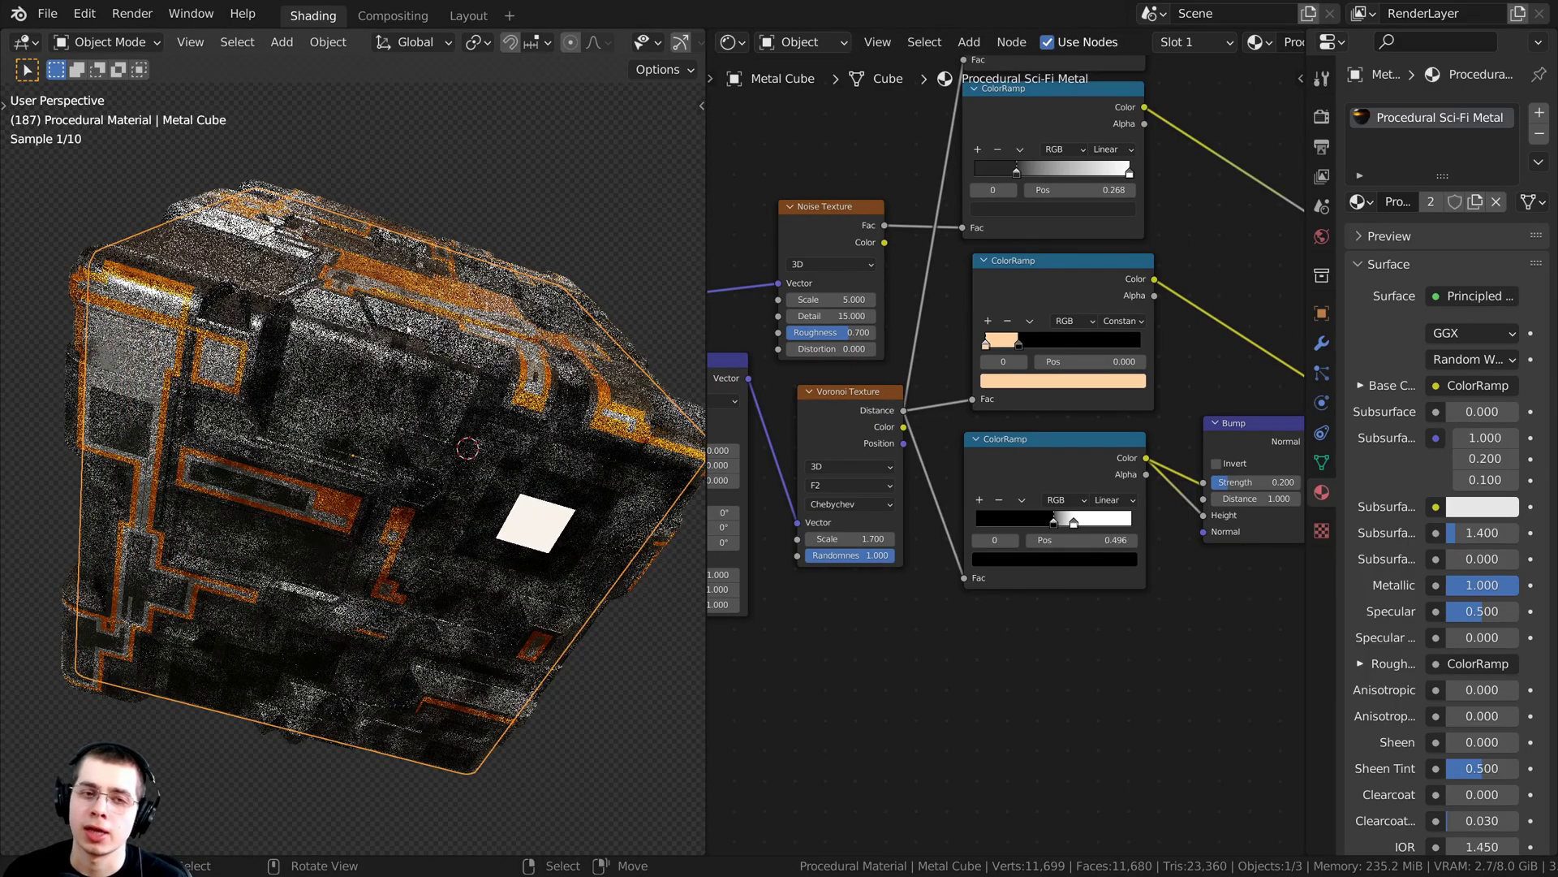
pyautogui.moveTo(408, 327); pyautogui.dragTo(474, 406, button='middle')
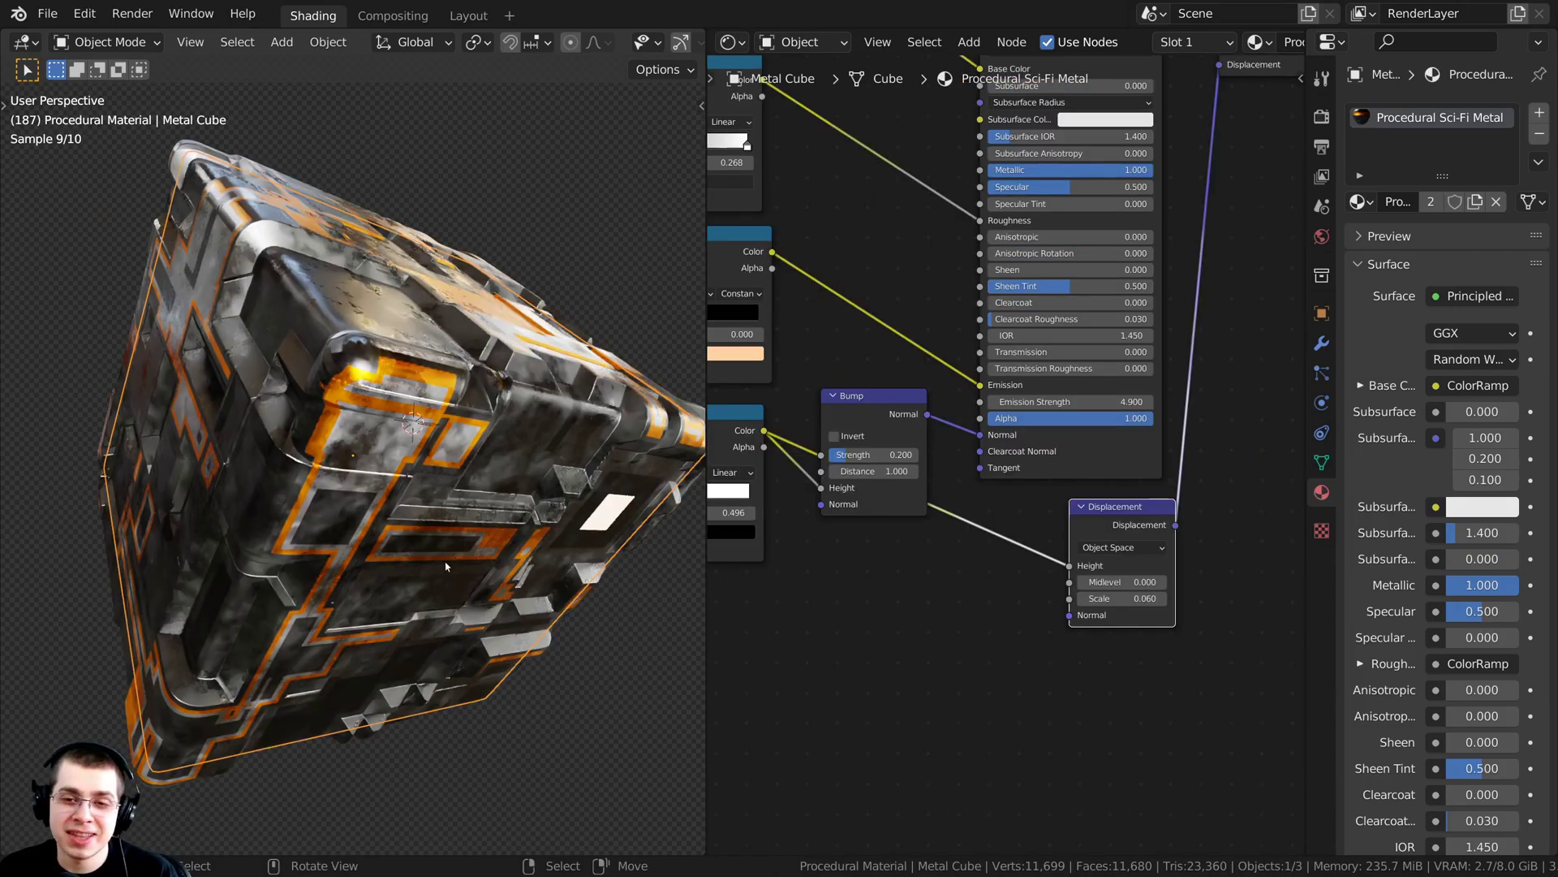
# - Examine the Displacement and Bump nodes together with the raised panels they produce on the metal cube
pyautogui.moveTo(960, 509); pyautogui.dragTo(927, 468, button='middle')
pyautogui.scroll(5, 1055, 479)
pyautogui.moveTo(1085, 473)
pyautogui.mouseDown()
pyautogui.moveTo(1059, 471)
pyautogui.moveTo(1071, 479)
pyautogui.mouseUp()
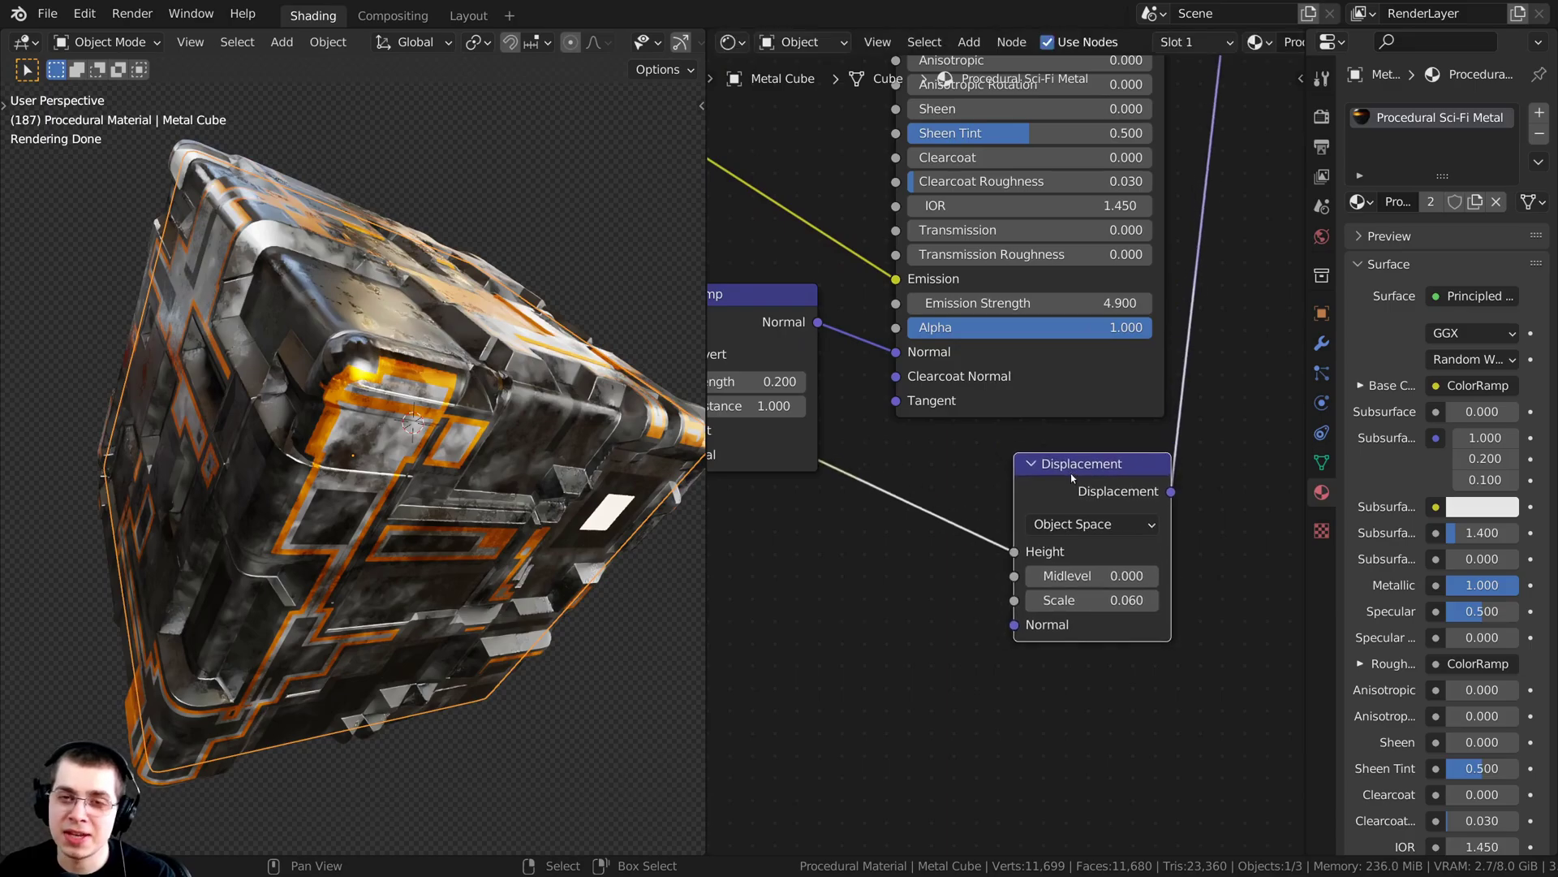
pyautogui.moveTo(349, 455); pyautogui.dragTo(518, 479, button='middle')
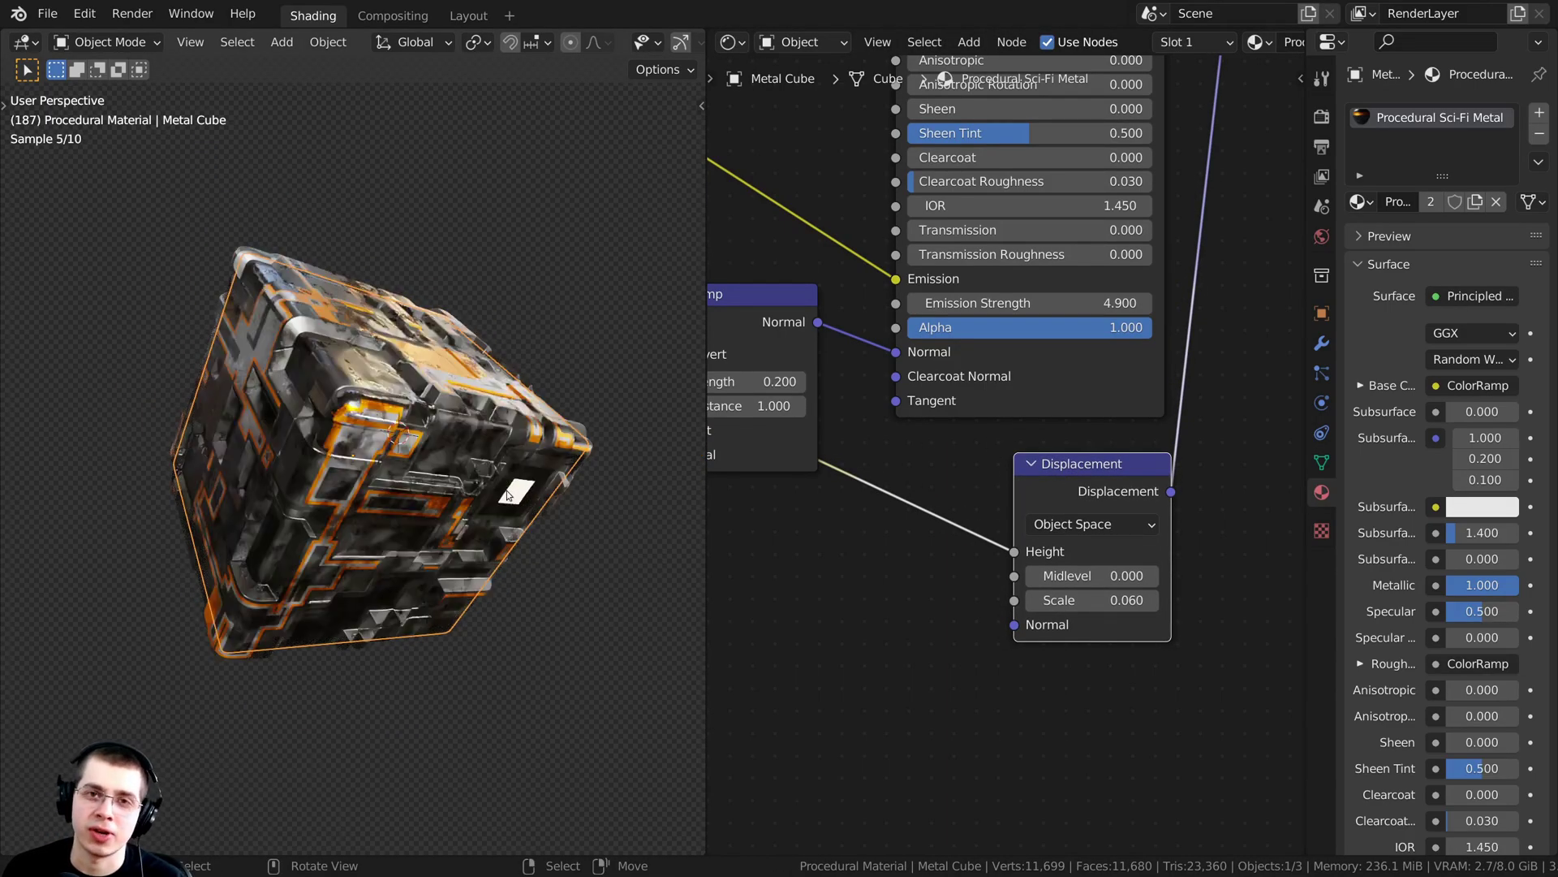
pyautogui.moveTo(816, 522); pyautogui.dragTo(1113, 562, button='middle')
pyautogui.scroll(-2, 902, 541)
pyautogui.scroll(-1, 1024, 489)
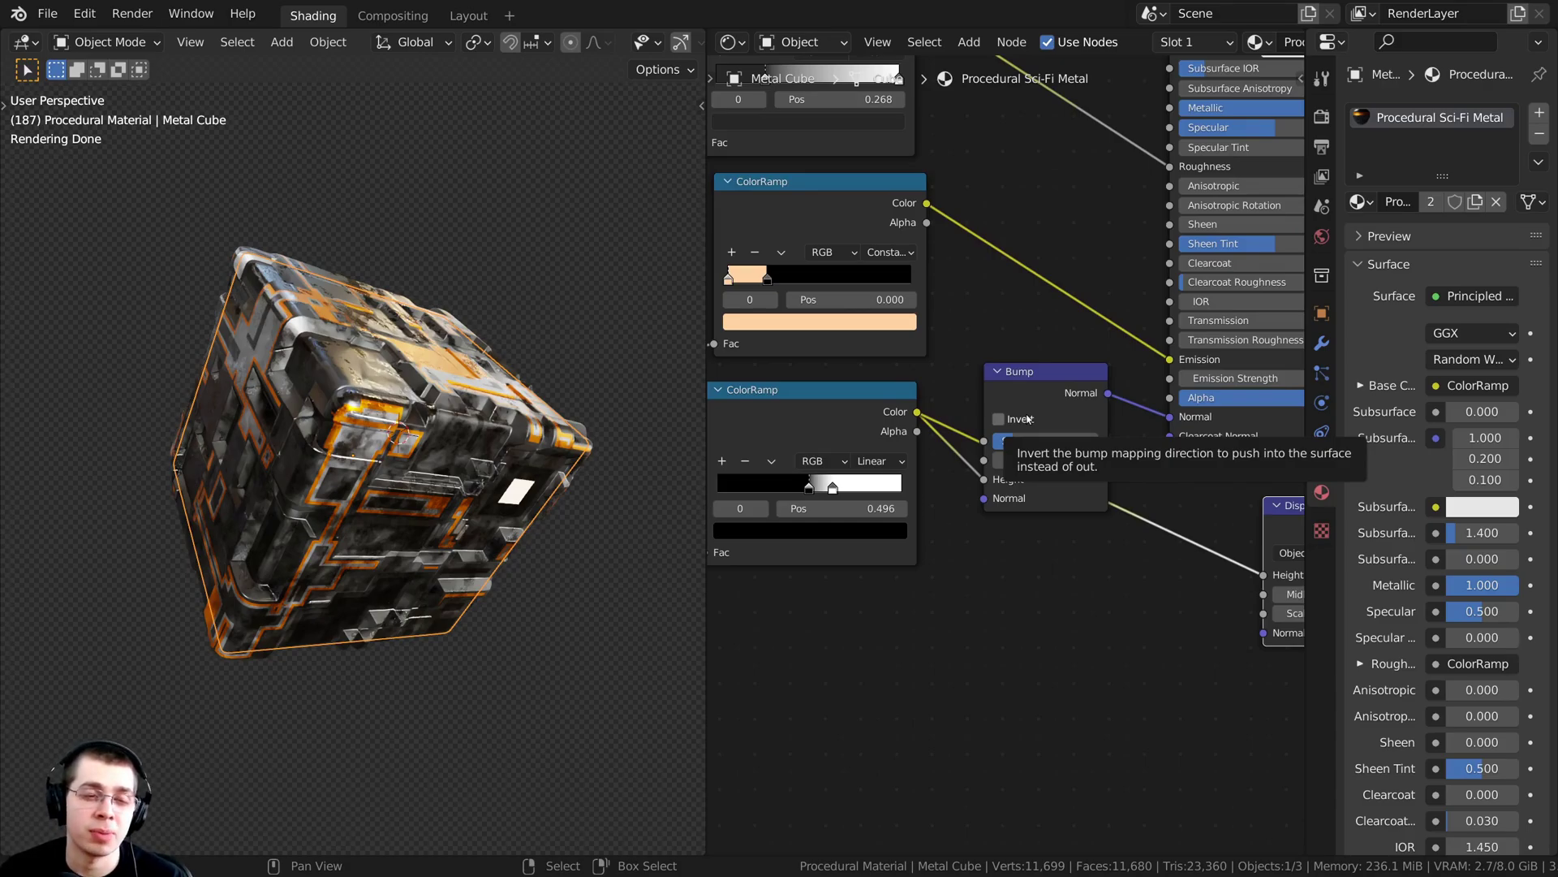
pyautogui.moveTo(357, 341); pyautogui.dragTo(408, 318, button='middle')
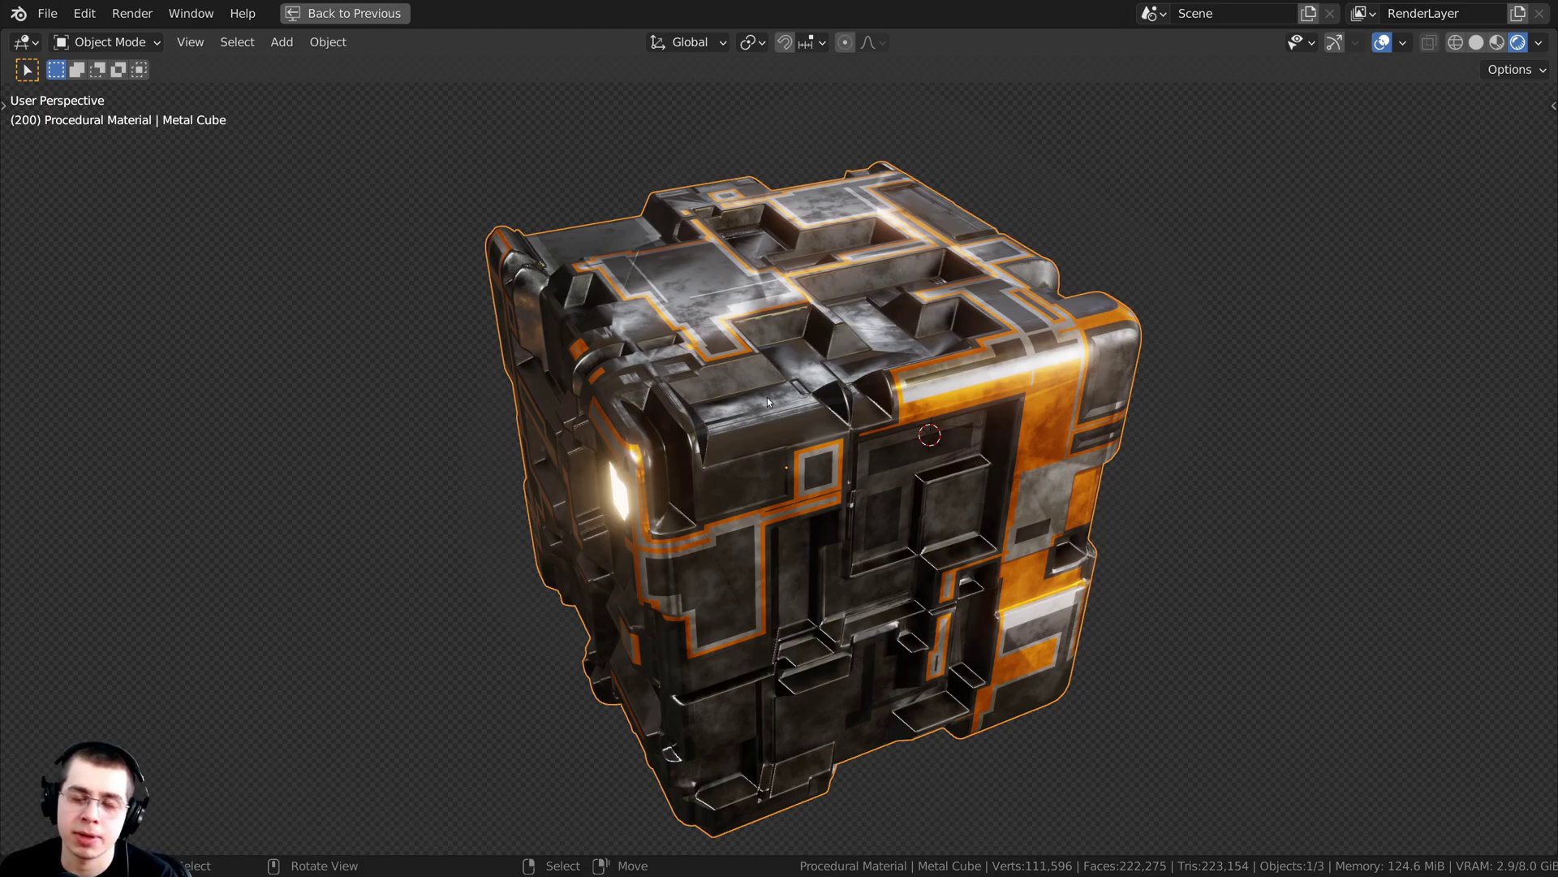
pyautogui.moveTo(759, 397); pyautogui.dragTo(767, 523, button='middle')
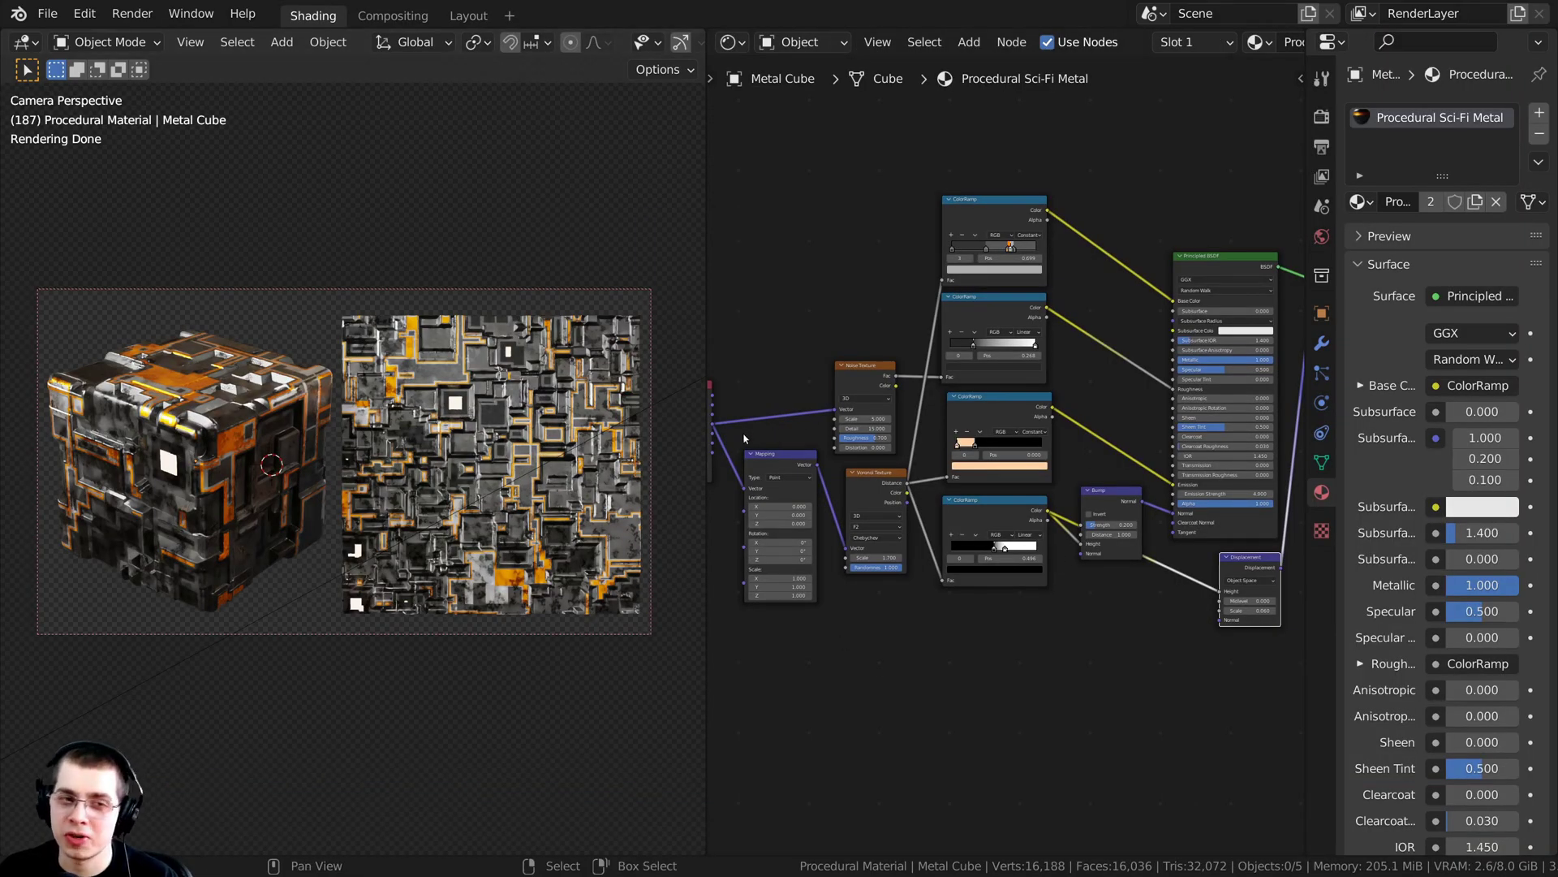
# - Delete the Metal Plane and the camera from the scene, leaving the metal cube in place
pyautogui.scroll(1, 649, 421)
pyautogui.scroll(-1, 634, 390)
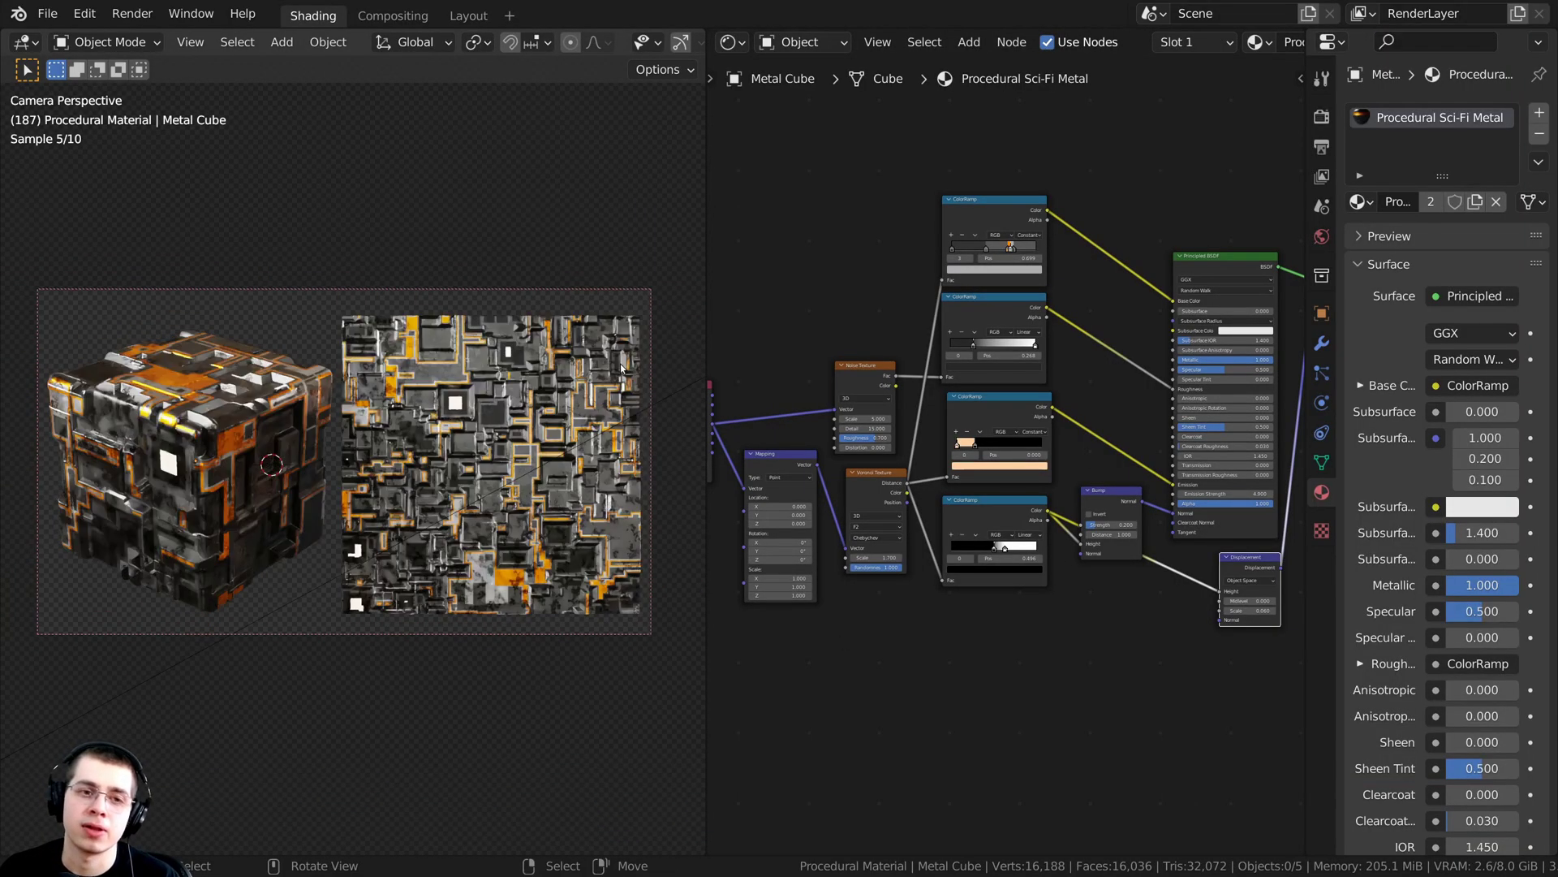
pyautogui.click(621, 367)
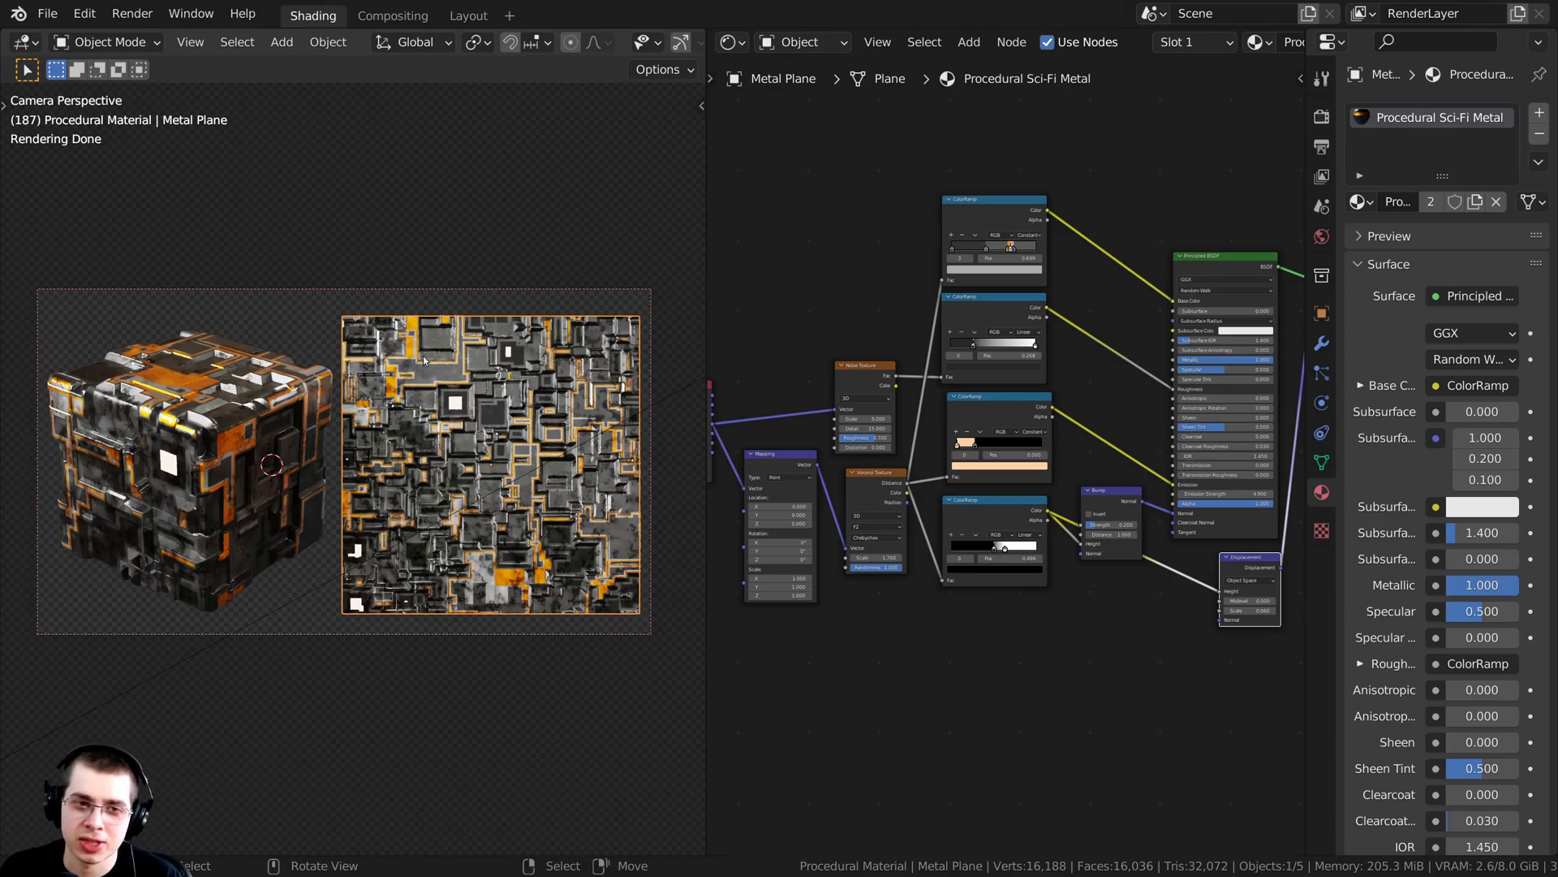
pyautogui.press('x')
pyautogui.click(460, 382)
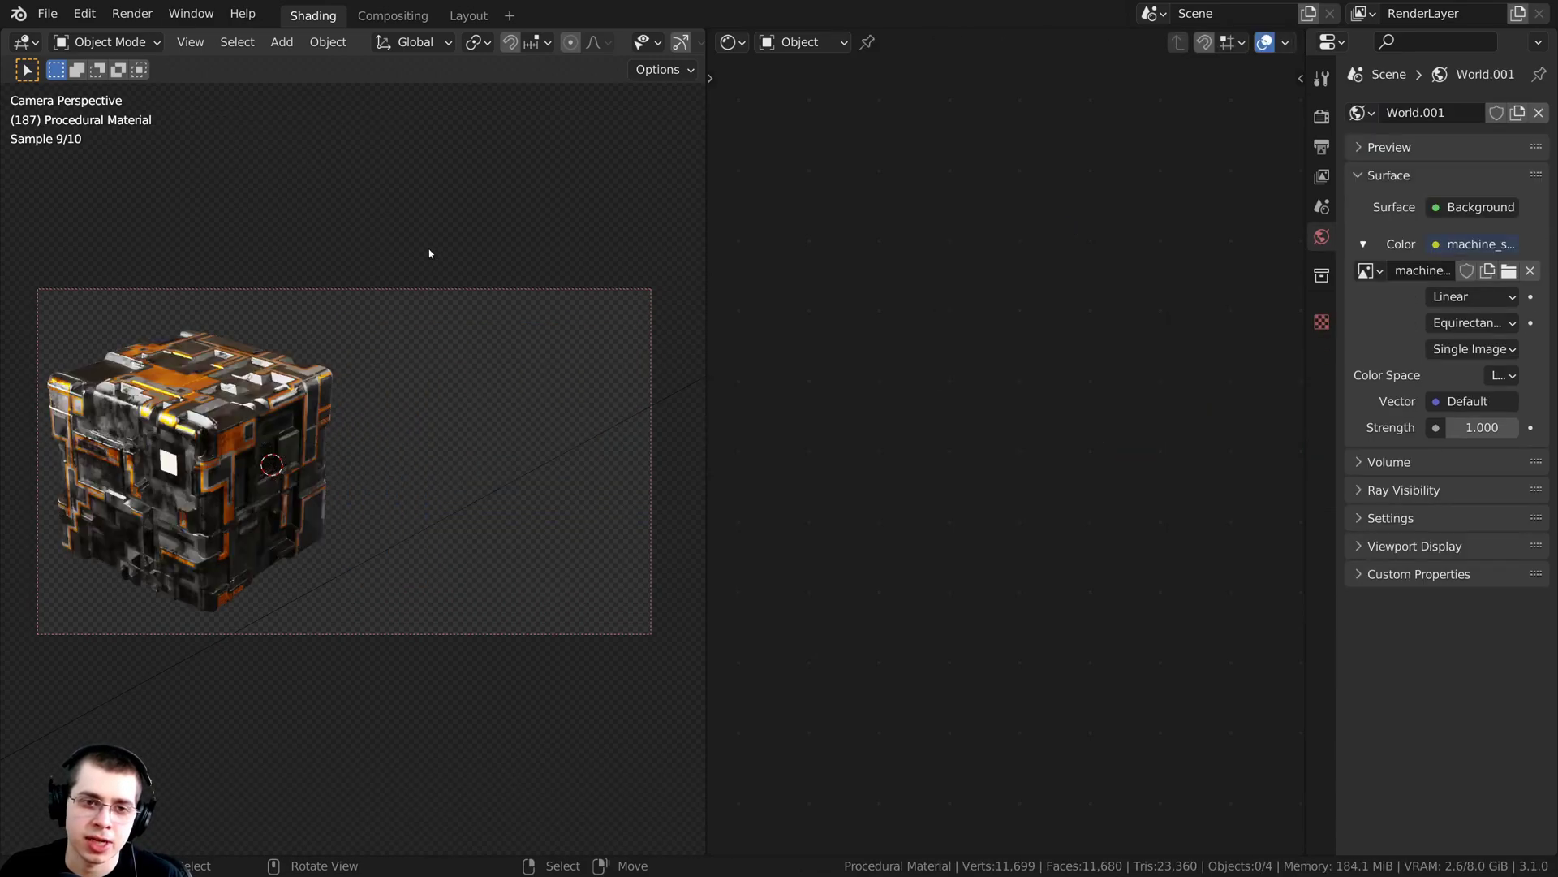
pyautogui.click(407, 289)
pyautogui.press('x')
pyautogui.click(406, 286)
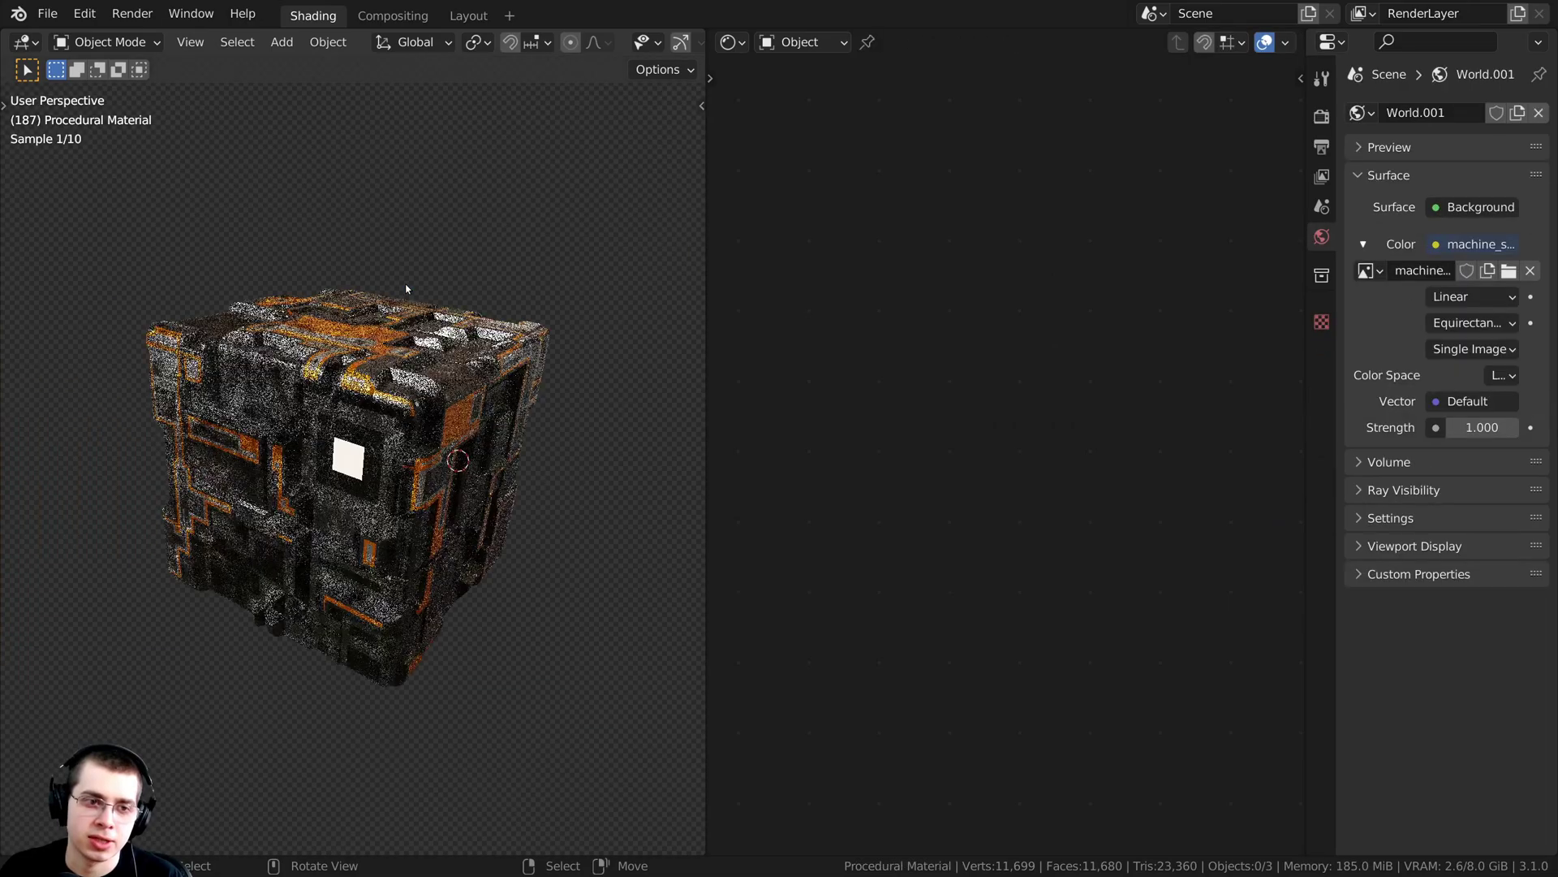
# - Select the metal cube and examine its Displacement, Bump and height ColorRamp nodes
pyautogui.click(363, 325)
pyautogui.moveTo(363, 325); pyautogui.dragTo(609, 507, button='middle')
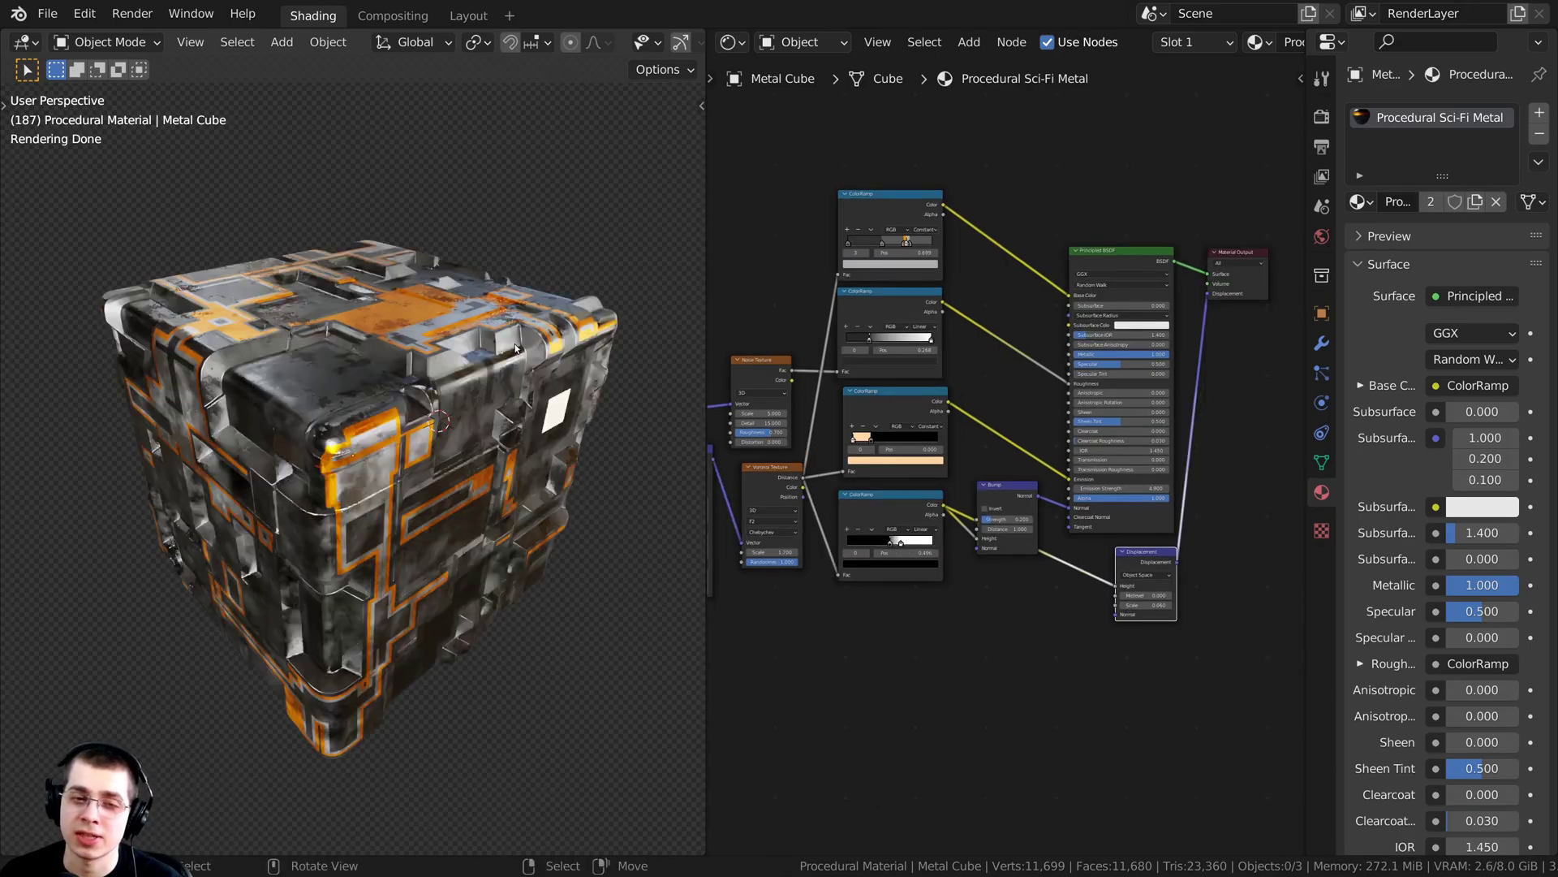
pyautogui.rightClick(515, 347)
pyautogui.scroll(3, 974, 473)
pyautogui.moveTo(974, 473); pyautogui.dragTo(825, 369, button='middle')
pyautogui.scroll(6, 825, 368)
pyautogui.moveTo(1026, 508); pyautogui.dragTo(1009, 509)
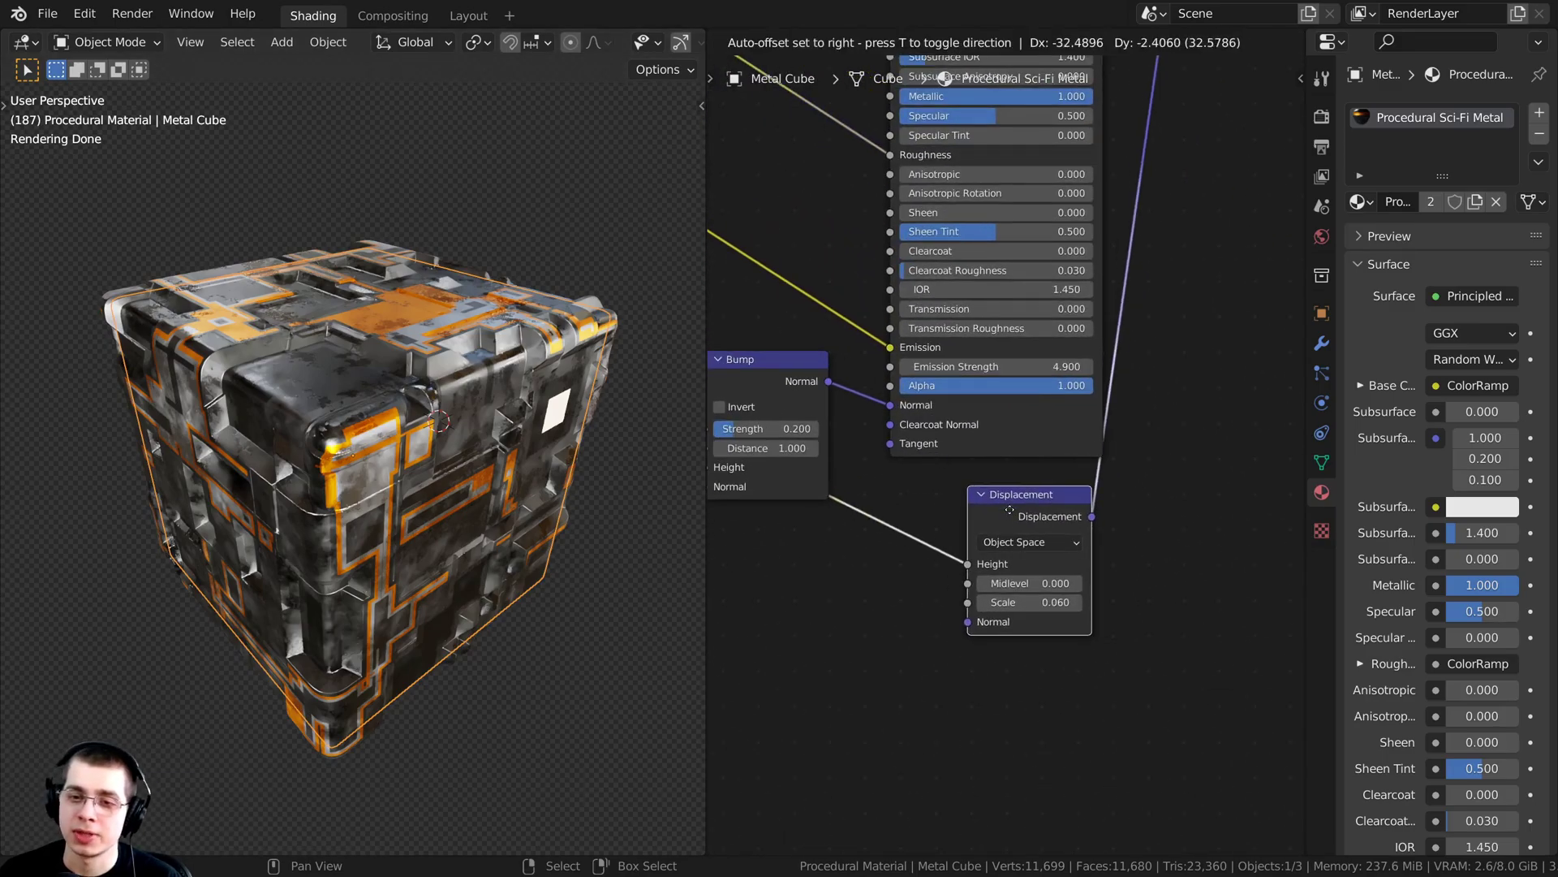
pyautogui.click(1009, 510)
pyautogui.scroll(-2, 1052, 282)
pyautogui.scroll(2, 898, 660)
pyautogui.moveTo(751, 631); pyautogui.dragTo(1109, 589, button='middle')
pyautogui.moveTo(837, 488); pyautogui.dragTo(835, 501)
pyautogui.moveTo(784, 471); pyautogui.dragTo(949, 453, button='middle')
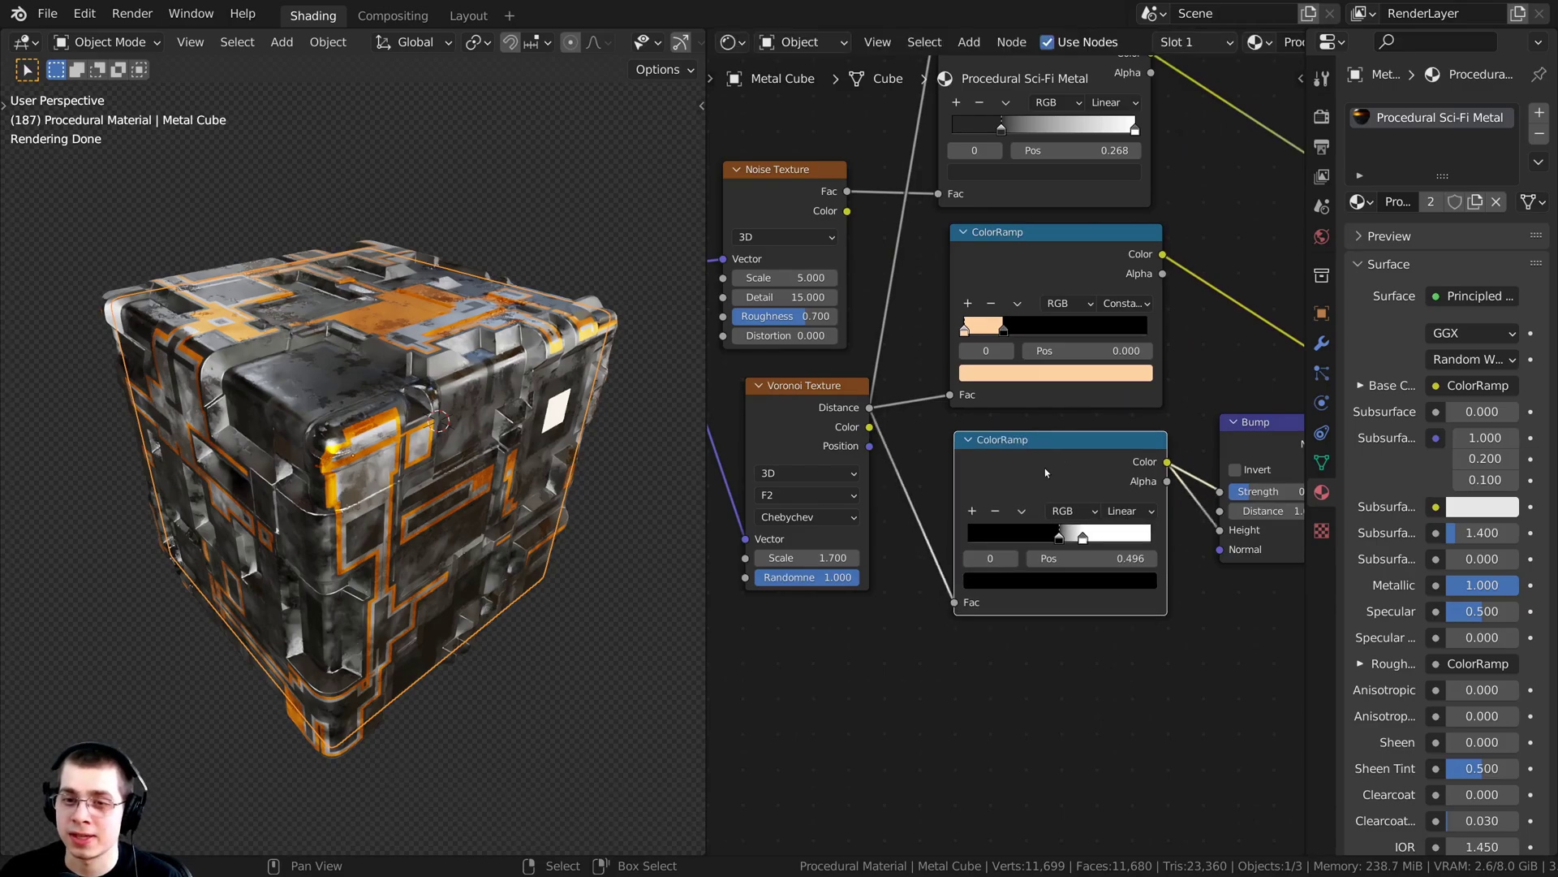
pyautogui.moveTo(1044, 468); pyautogui.dragTo(971, 477, button='middle')
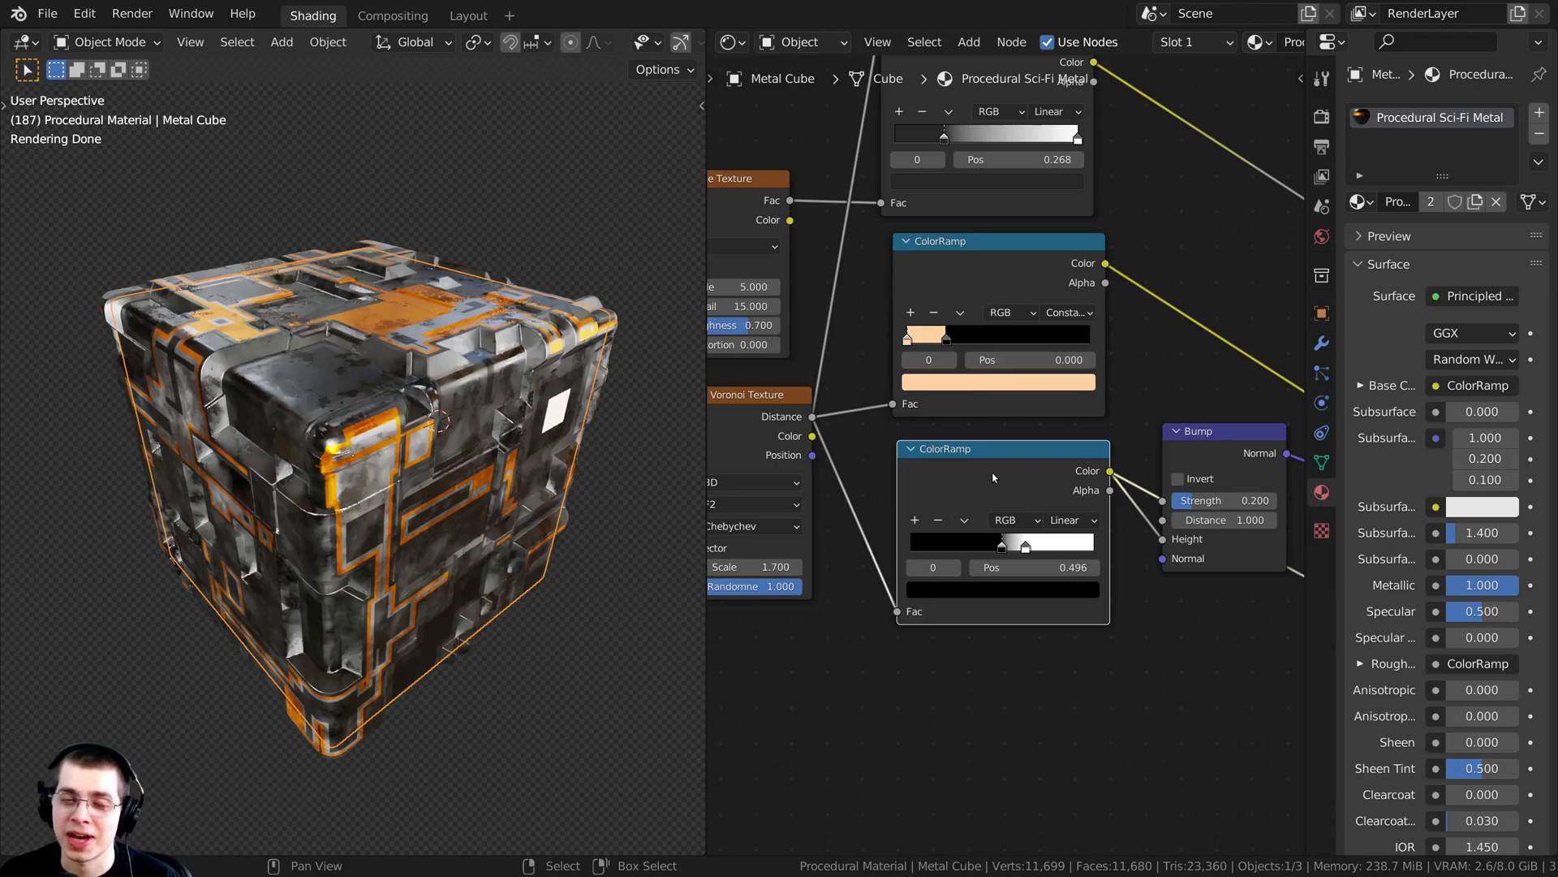
# - Preview the ColorRamp feeding the Bump node on the cube, followed by the ColorRamp feeding Emission
pyautogui.click(83, 16)
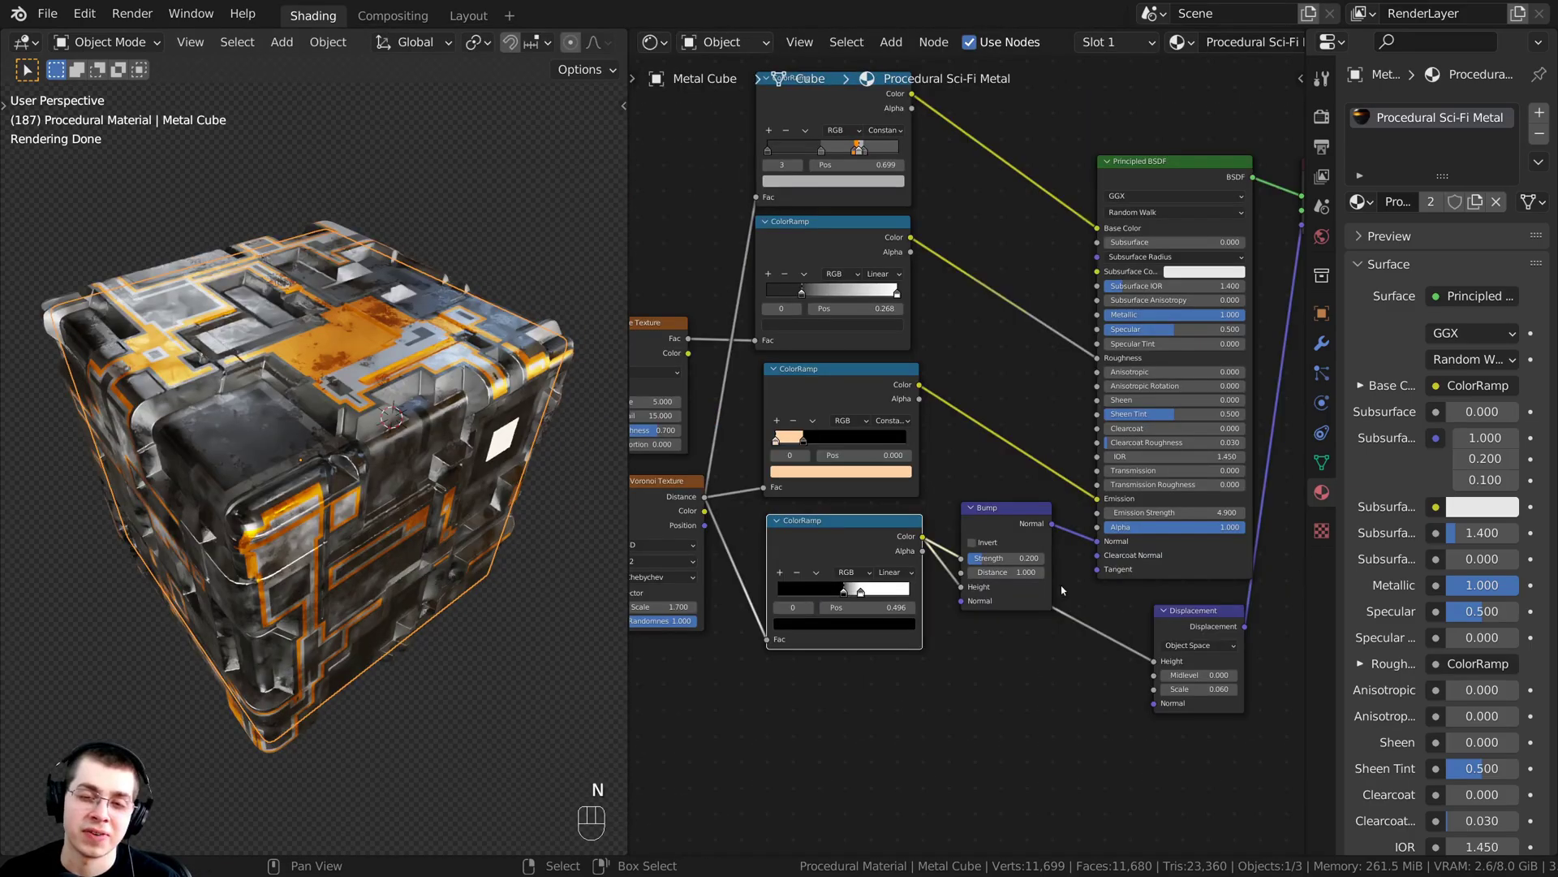
pyautogui.scroll(-1, 1062, 591)
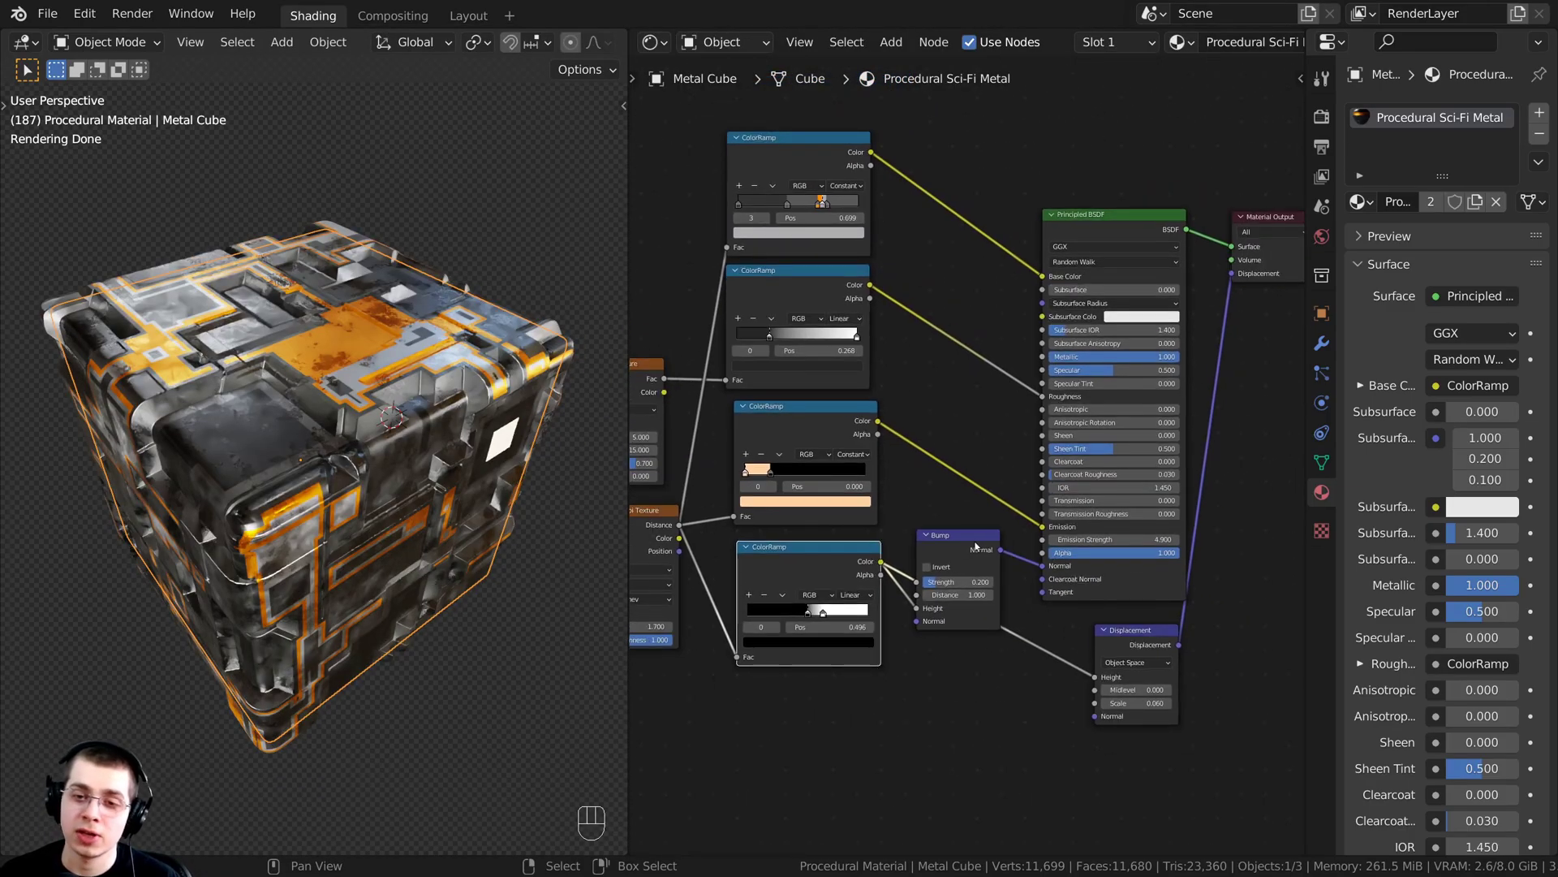
pyautogui.hotkey('ctrl', 'shift')
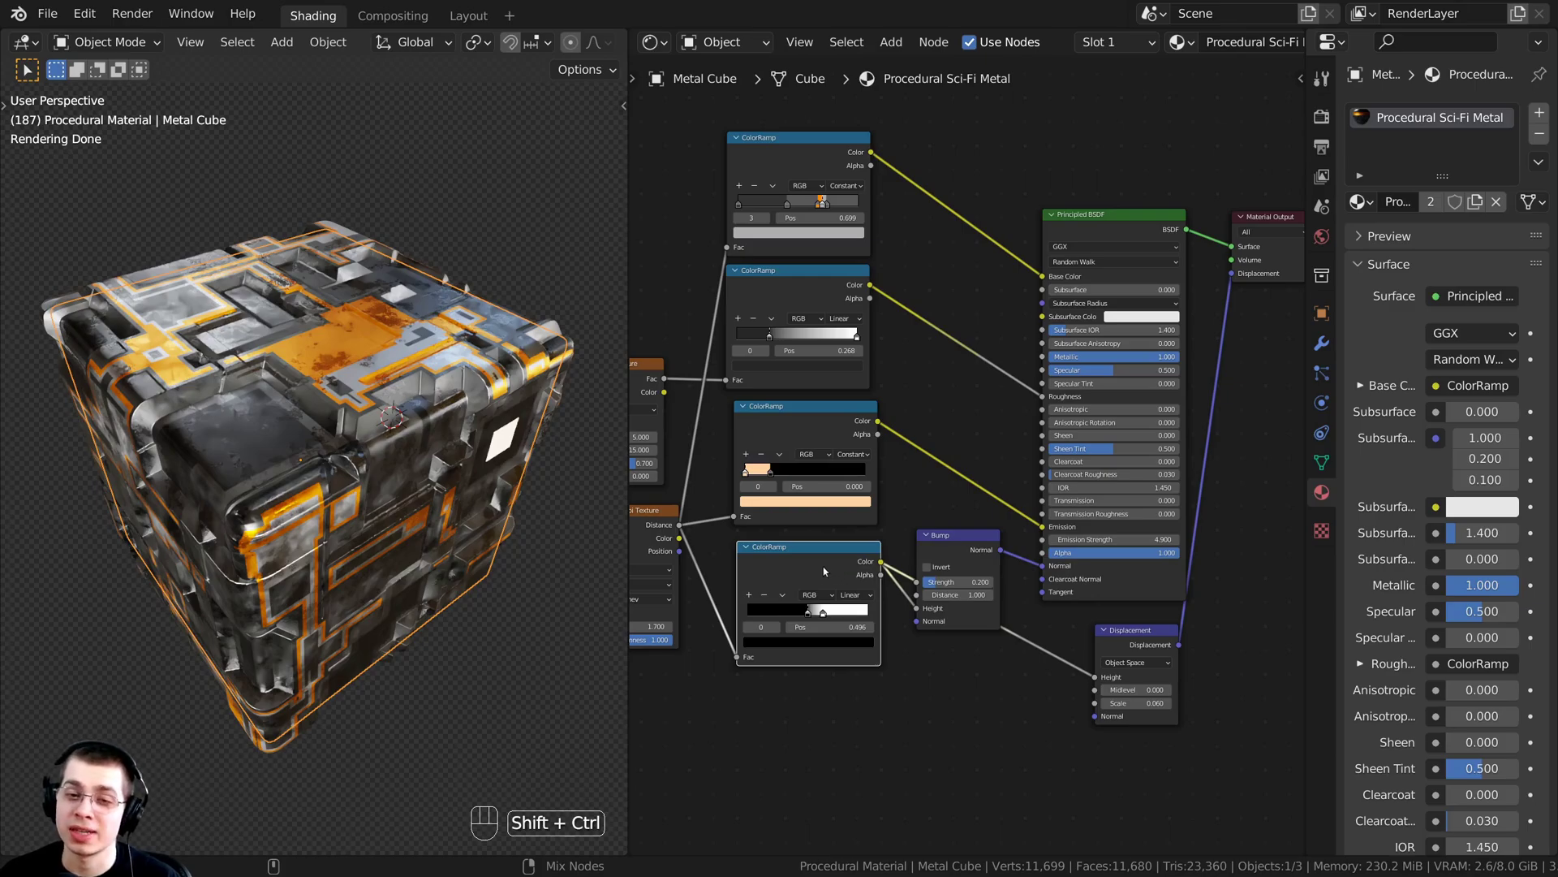
pyautogui.keyDown('ctrl'); pyautogui.keyDown('shift'); pyautogui.click(824, 571); pyautogui.keyUp('shift'); pyautogui.keyUp('ctrl')
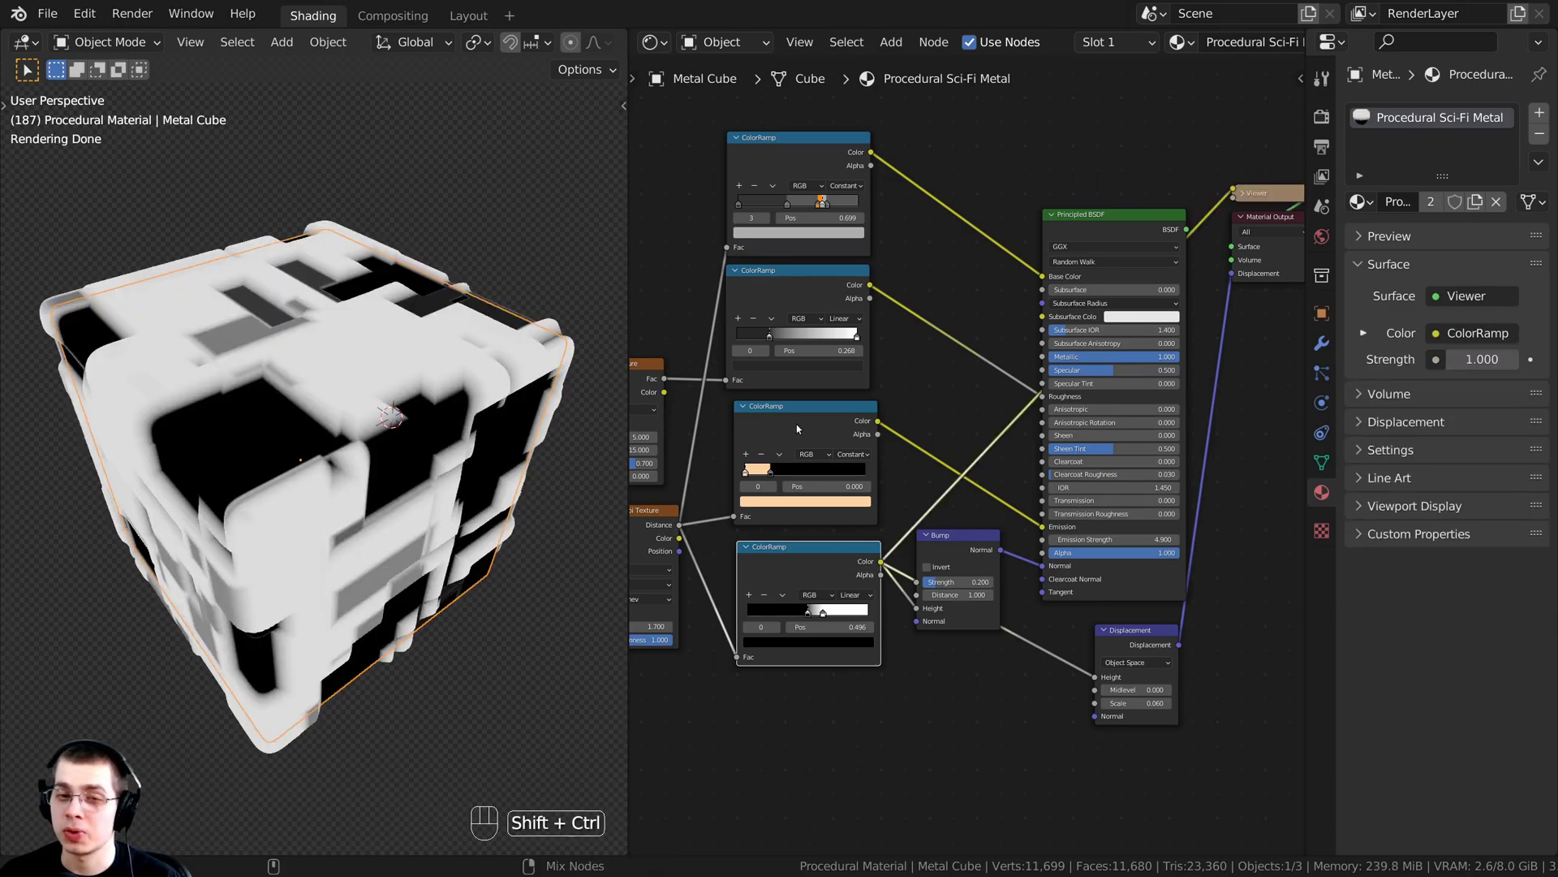
pyautogui.keyDown('ctrl'); pyautogui.keyDown('shift'); pyautogui.click(793, 428); pyautogui.keyUp('shift'); pyautogui.keyUp('ctrl')
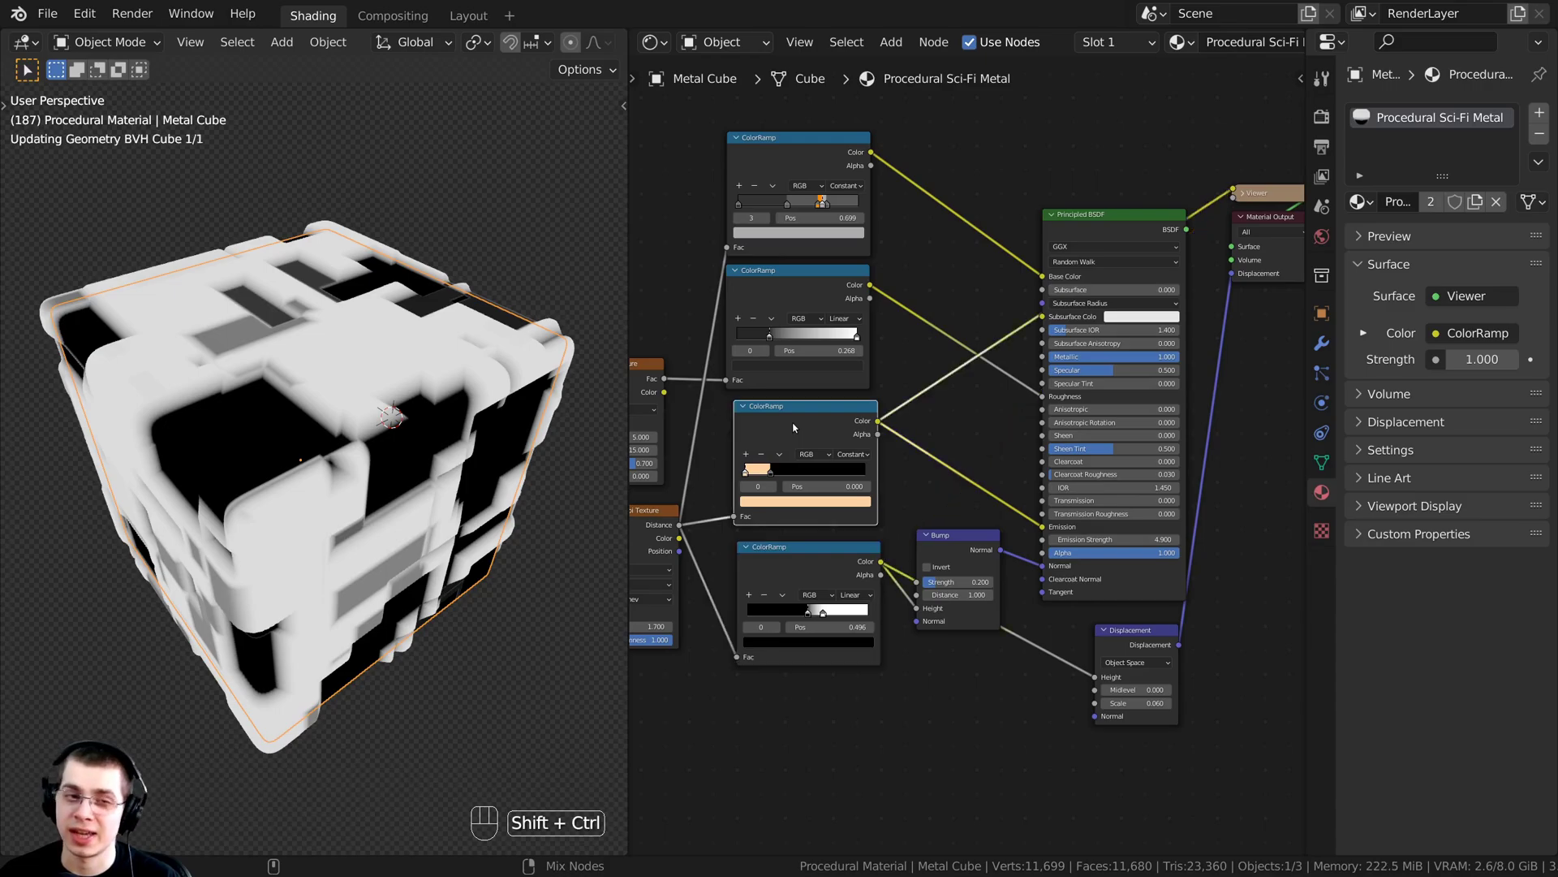
# - Widen the node editor and examine how the Viewer node connects beside the Principled BSDF and Material Output
pyautogui.moveTo(1150, 297); pyautogui.dragTo(1012, 484, button='middle')
pyautogui.scroll(4, 1012, 483)
pyautogui.scroll(5, 1286, 426)
pyautogui.moveTo(1306, 422); pyautogui.dragTo(1510, 418)
pyautogui.scroll(1, 1094, 307)
pyautogui.moveTo(1094, 307); pyautogui.dragTo(1267, 202, button='middle')
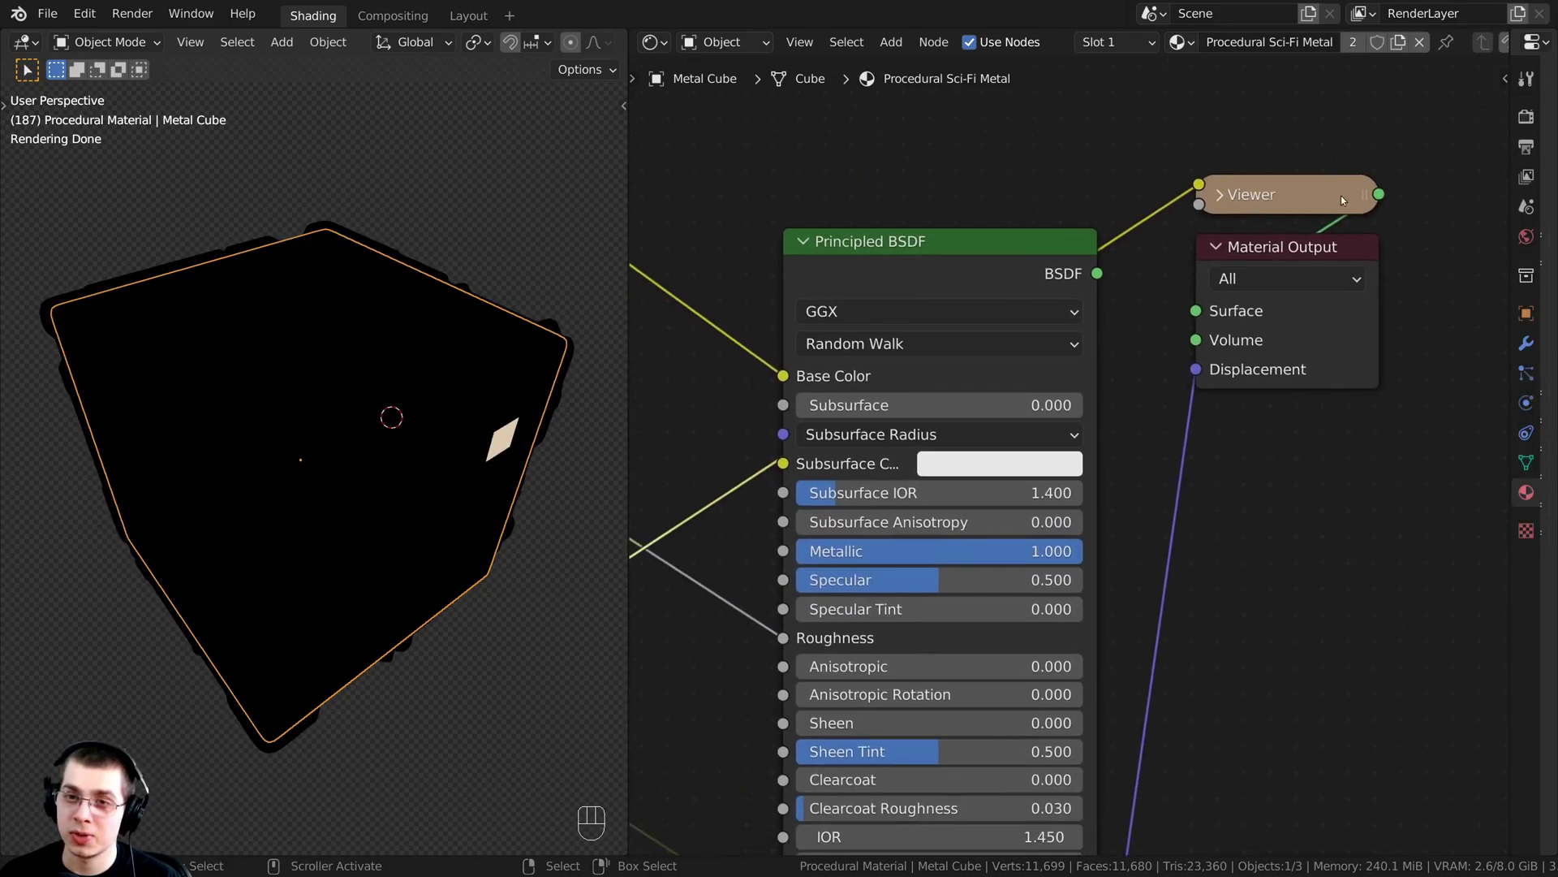
pyautogui.scroll(-4, 1262, 212)
pyautogui.moveTo(1011, 400); pyautogui.dragTo(1354, 115, button='middle')
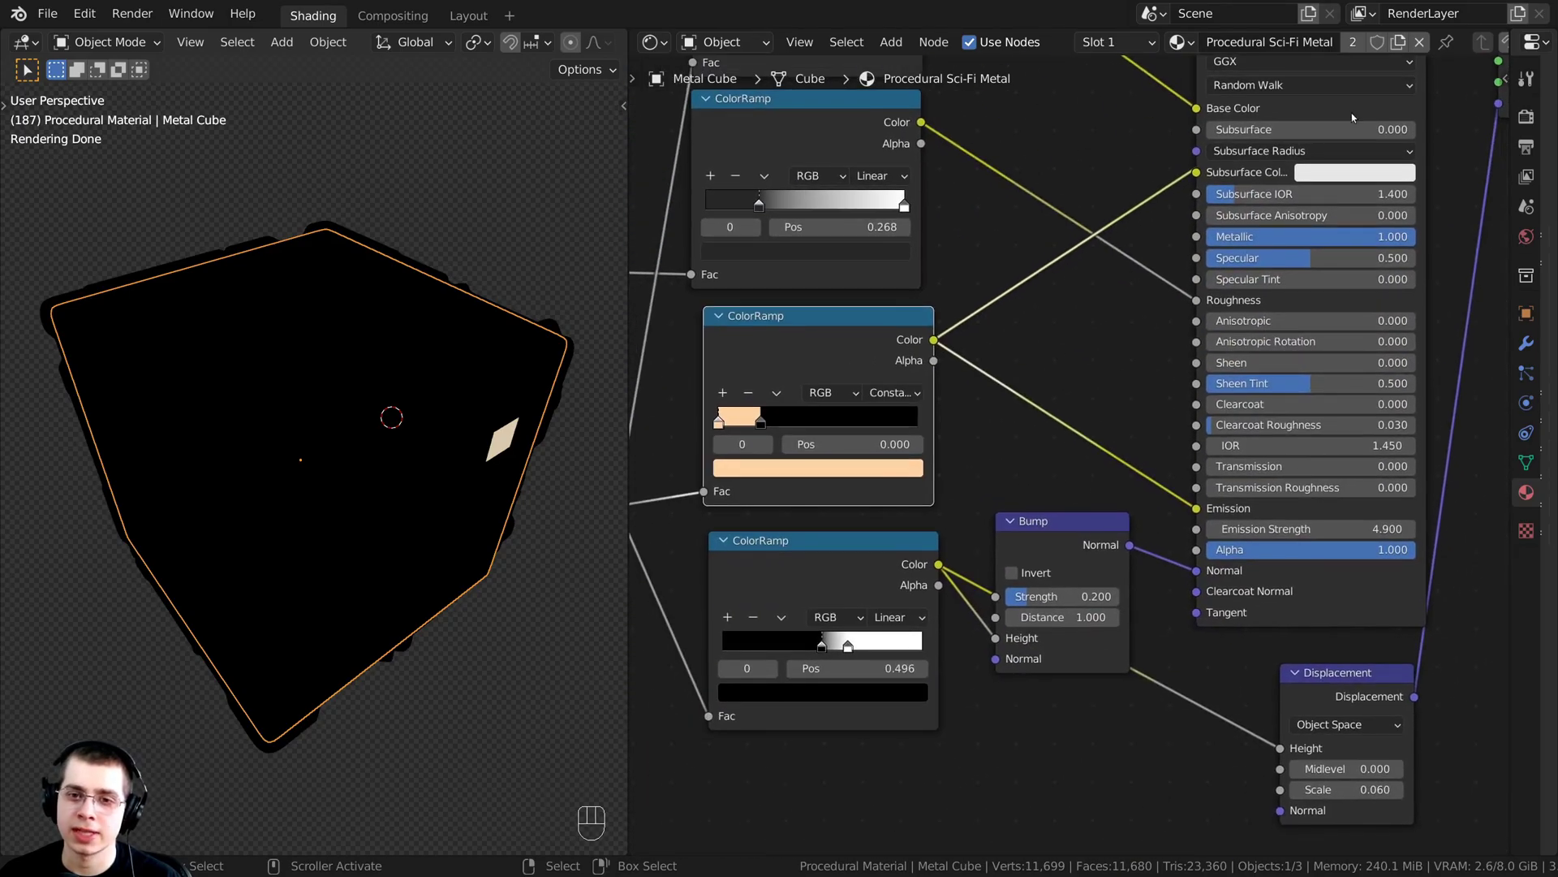
# - Preview the roughness ColorRamp on the cube, followed by the base color ColorRamp
pyautogui.scroll(-2, 918, 368)
pyautogui.scroll(-2, 916, 363)
pyautogui.moveTo(883, 430); pyautogui.dragTo(868, 493, button='middle')
pyautogui.keyDown('ctrl'); pyautogui.keyDown('shift'); pyautogui.click(854, 304); pyautogui.keyUp('shift'); pyautogui.keyUp('ctrl')
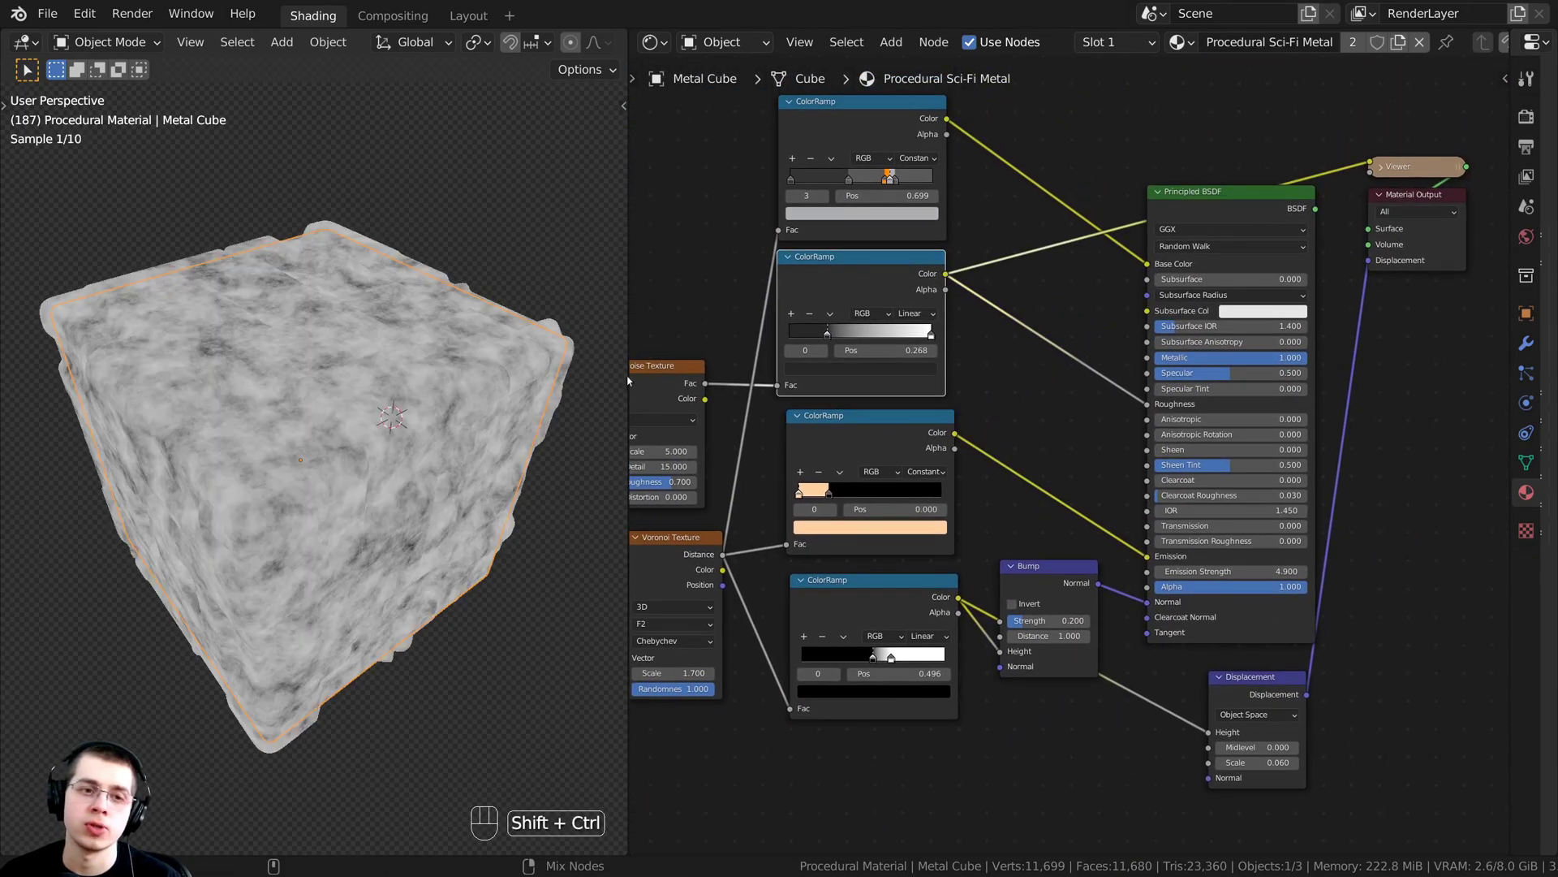
pyautogui.moveTo(450, 447); pyautogui.dragTo(460, 454, button='middle')
pyautogui.scroll(1, 860, 210)
pyautogui.moveTo(860, 209); pyautogui.dragTo(865, 276, button='middle')
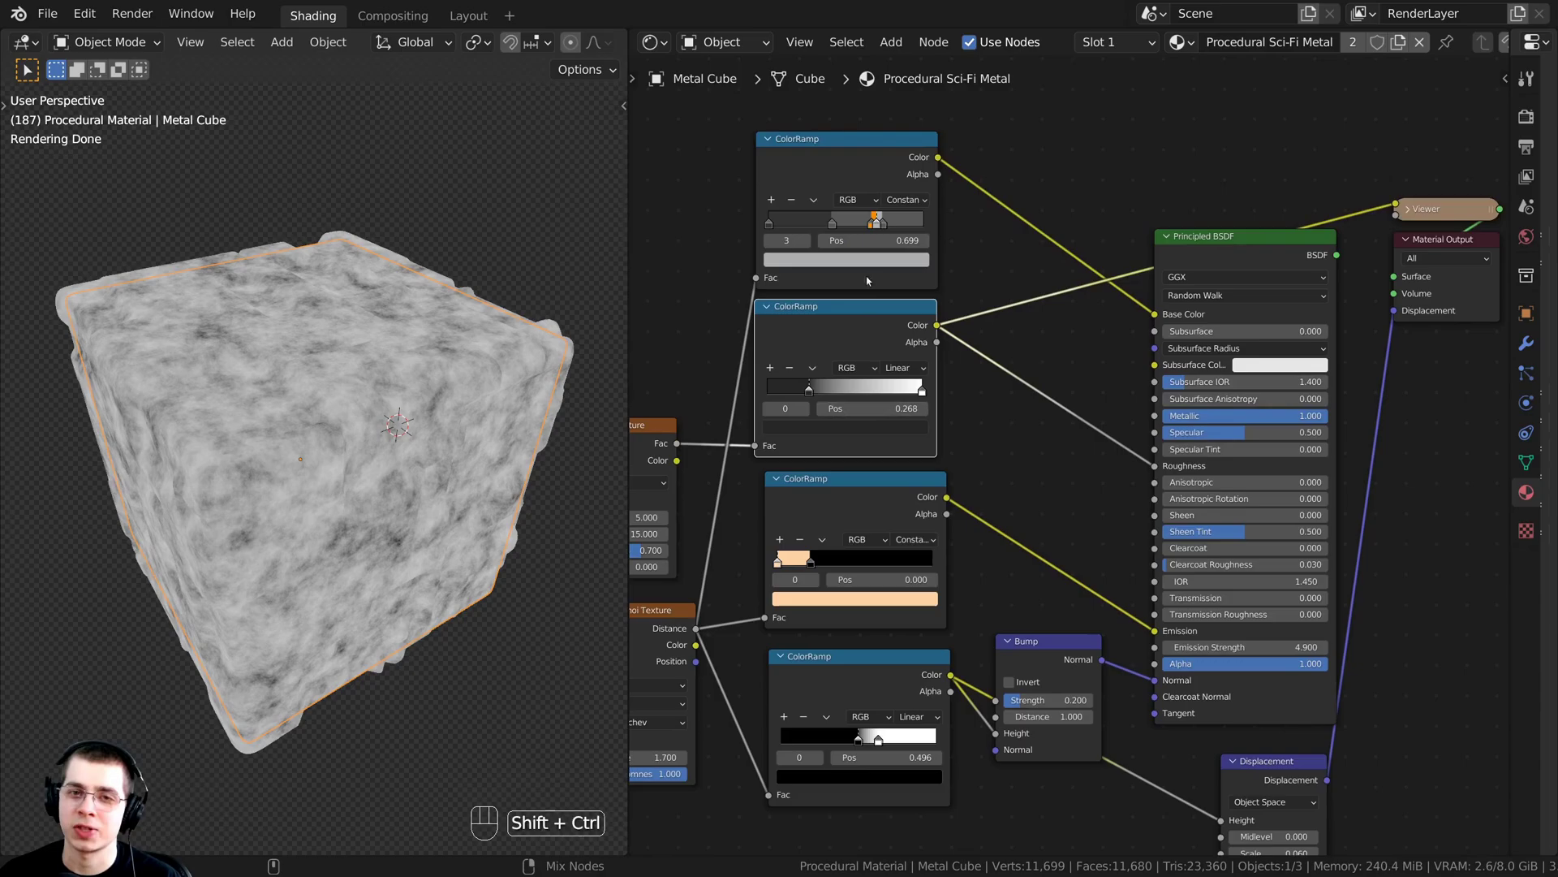
pyautogui.keyDown('ctrl'); pyautogui.keyDown('shift'); pyautogui.click(839, 147); pyautogui.keyUp('shift'); pyautogui.keyUp('ctrl')
pyautogui.moveTo(772, 527); pyautogui.dragTo(784, 396, button='middle')
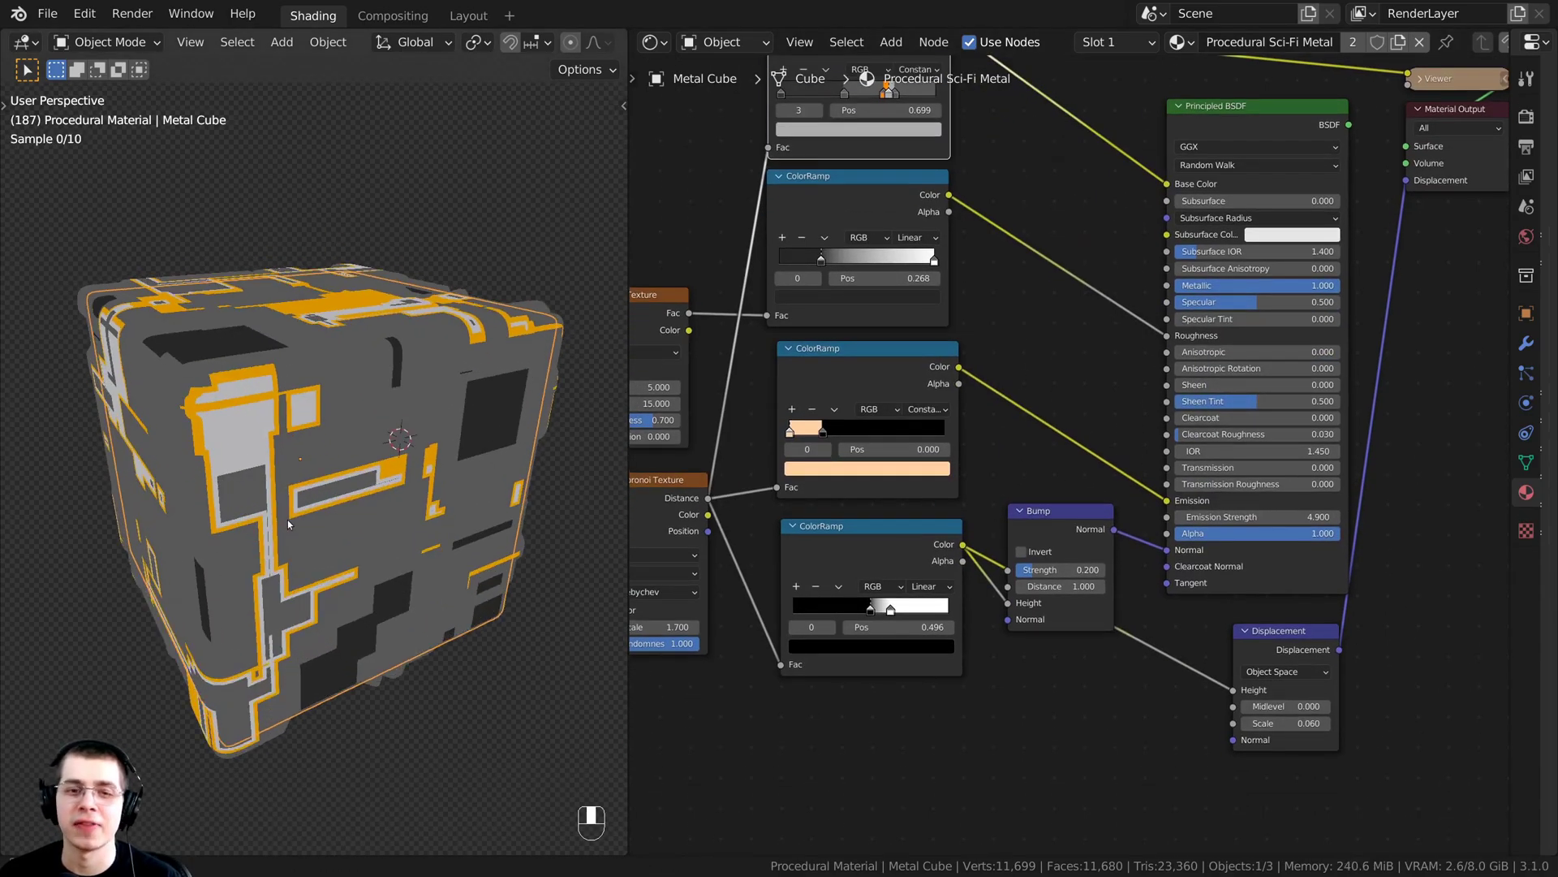
# - Preview the ColorRamp that drives Bump and Displacement, and inspect its black and white areas up close
pyautogui.keyDown('ctrl'); pyautogui.keyDown('shift'); pyautogui.click(842, 549); pyautogui.keyUp('shift'); pyautogui.keyUp('ctrl')
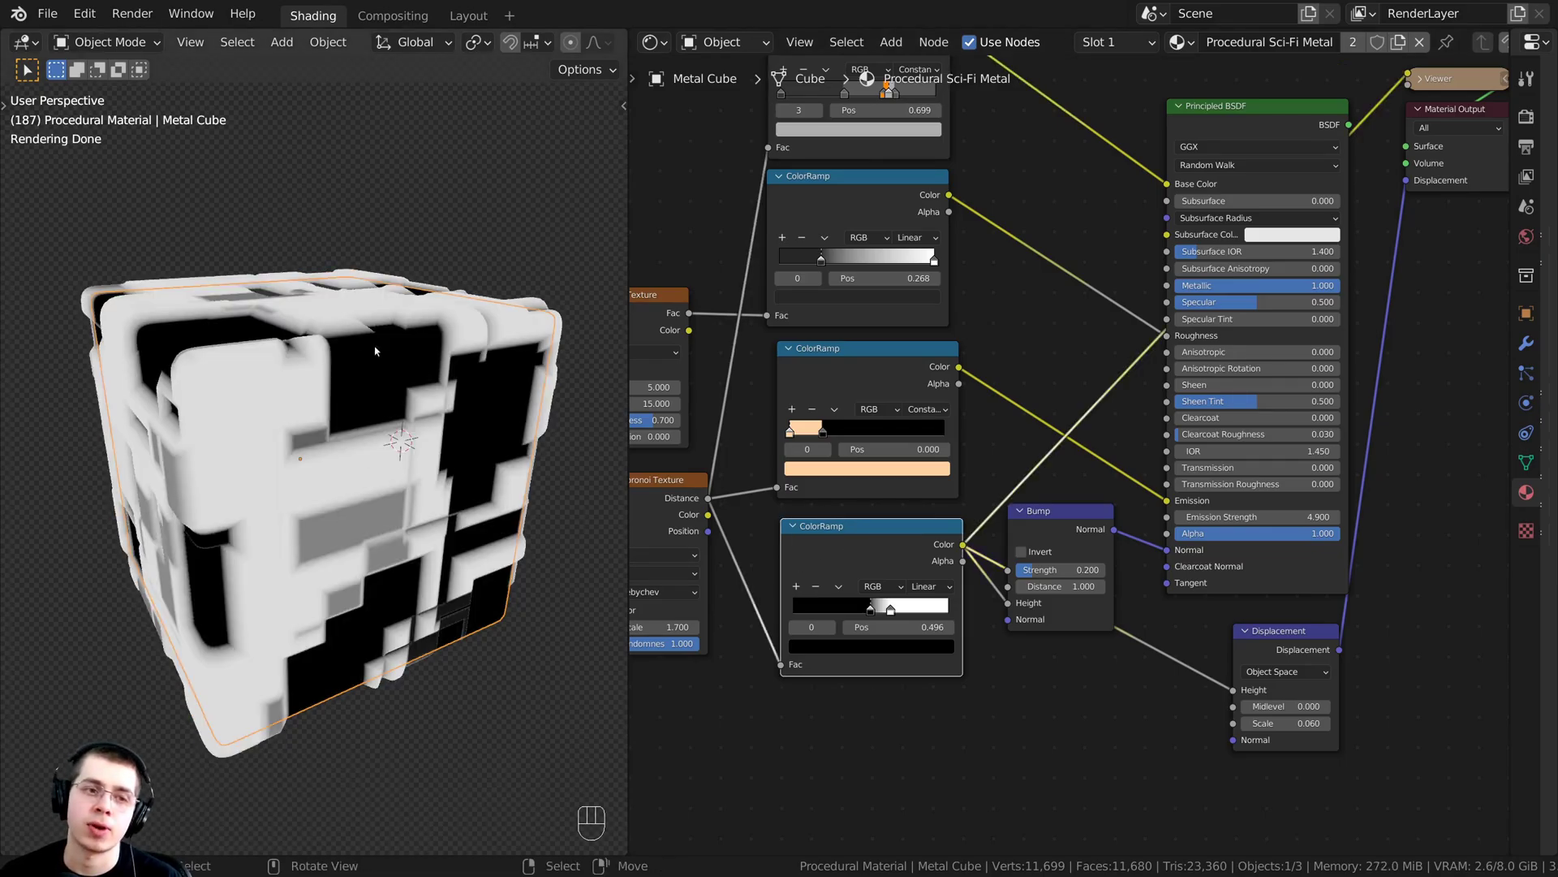
pyautogui.moveTo(454, 416); pyautogui.dragTo(370, 413, button='middle')
pyautogui.scroll(3, 371, 413)
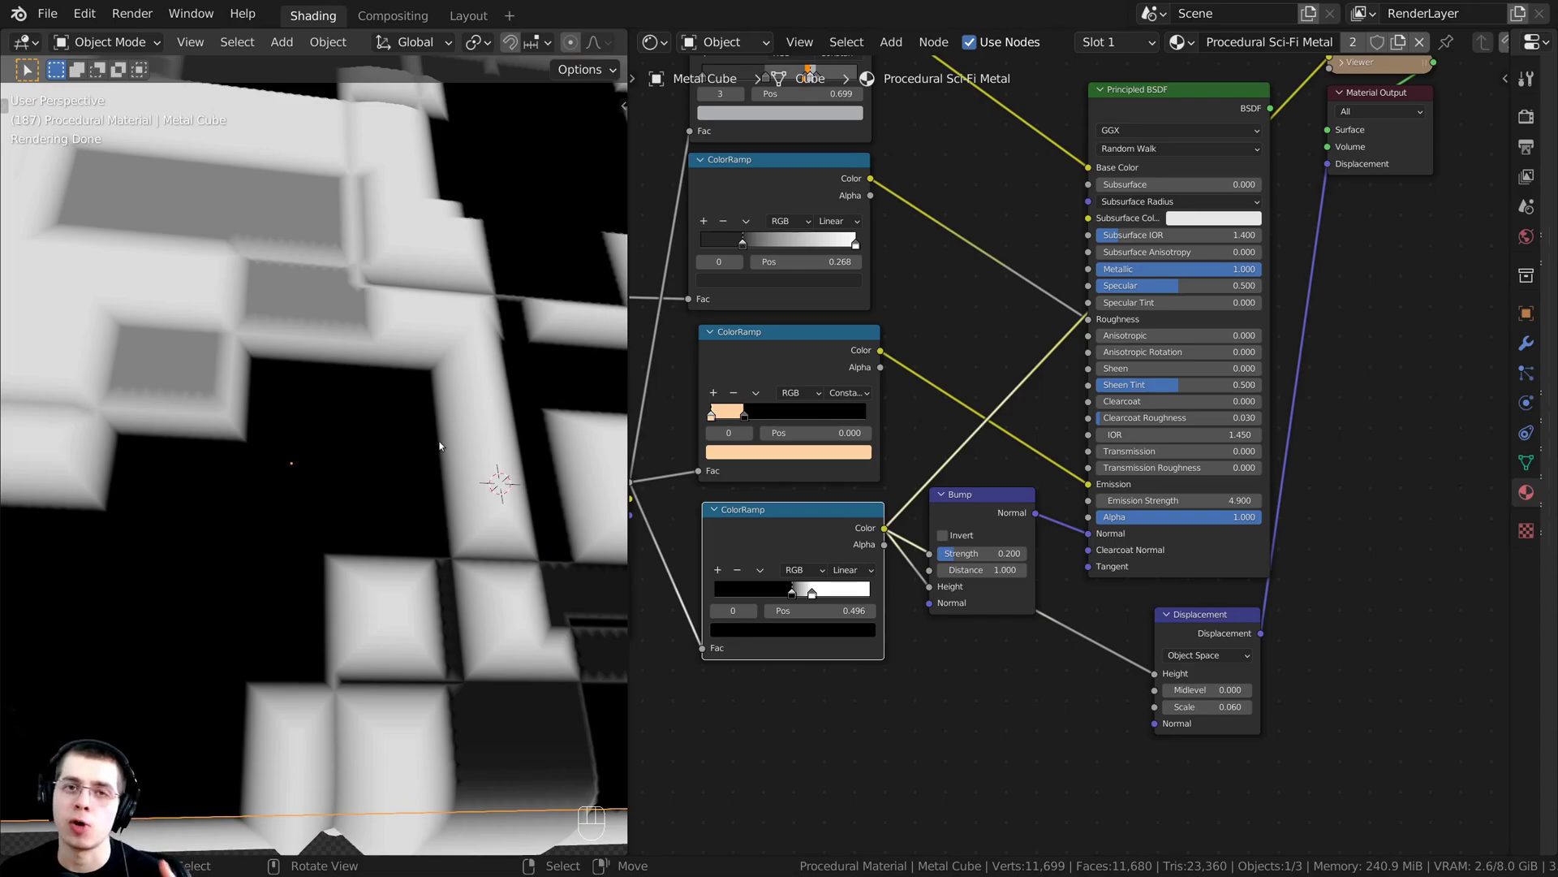
pyautogui.scroll(-8, 450, 434)
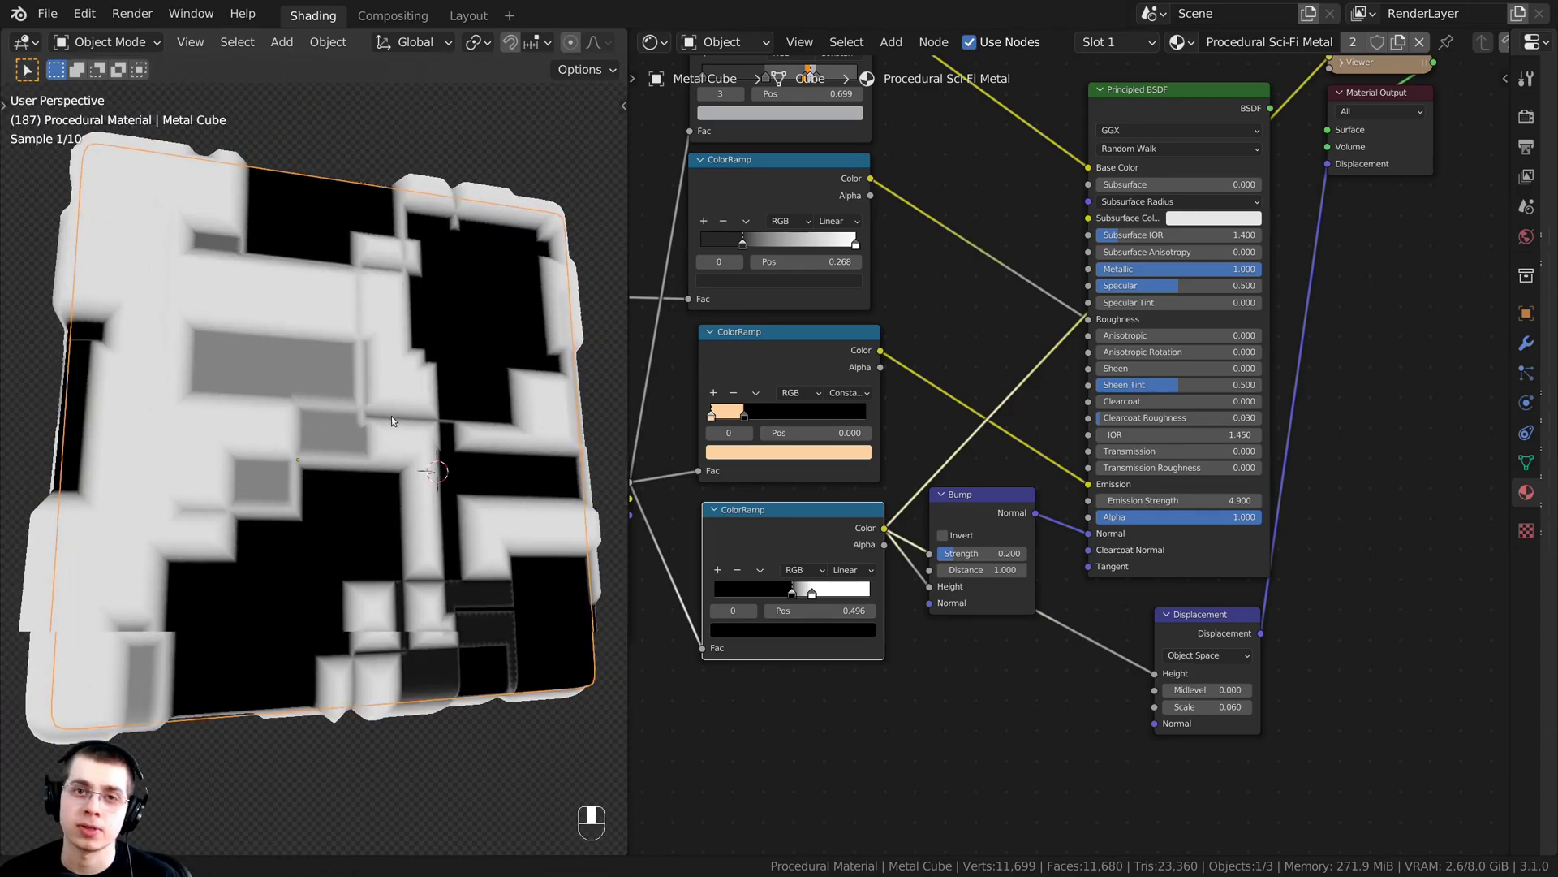
pyautogui.moveTo(391, 415); pyautogui.dragTo(388, 487, button='middle')
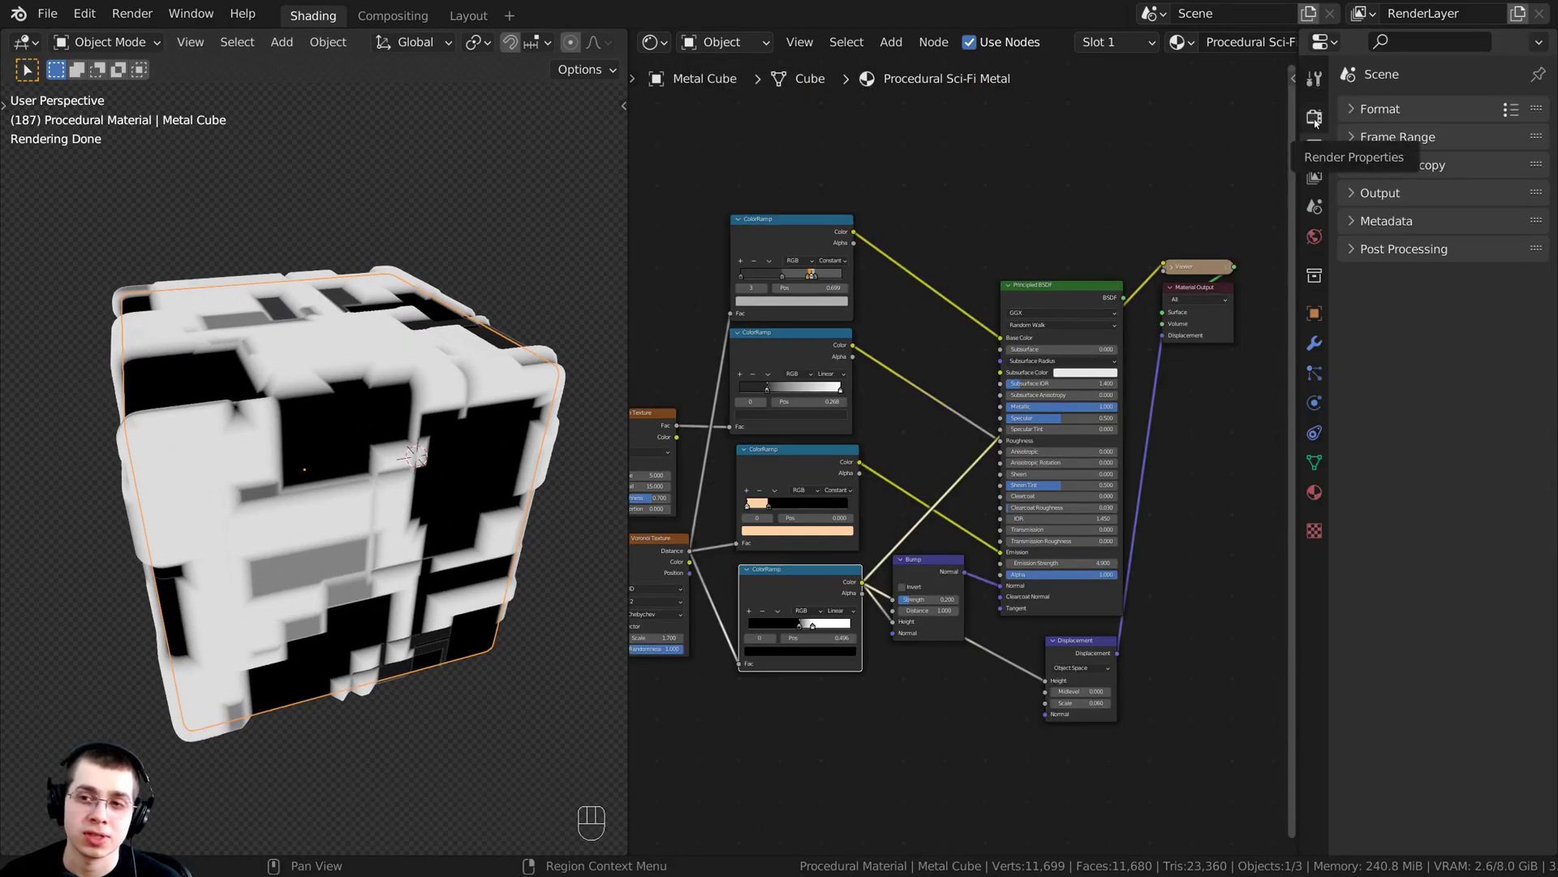
# - Show the render properties, widen the properties editor, and choose Cycles as the render engine
pyautogui.click(1314, 118)
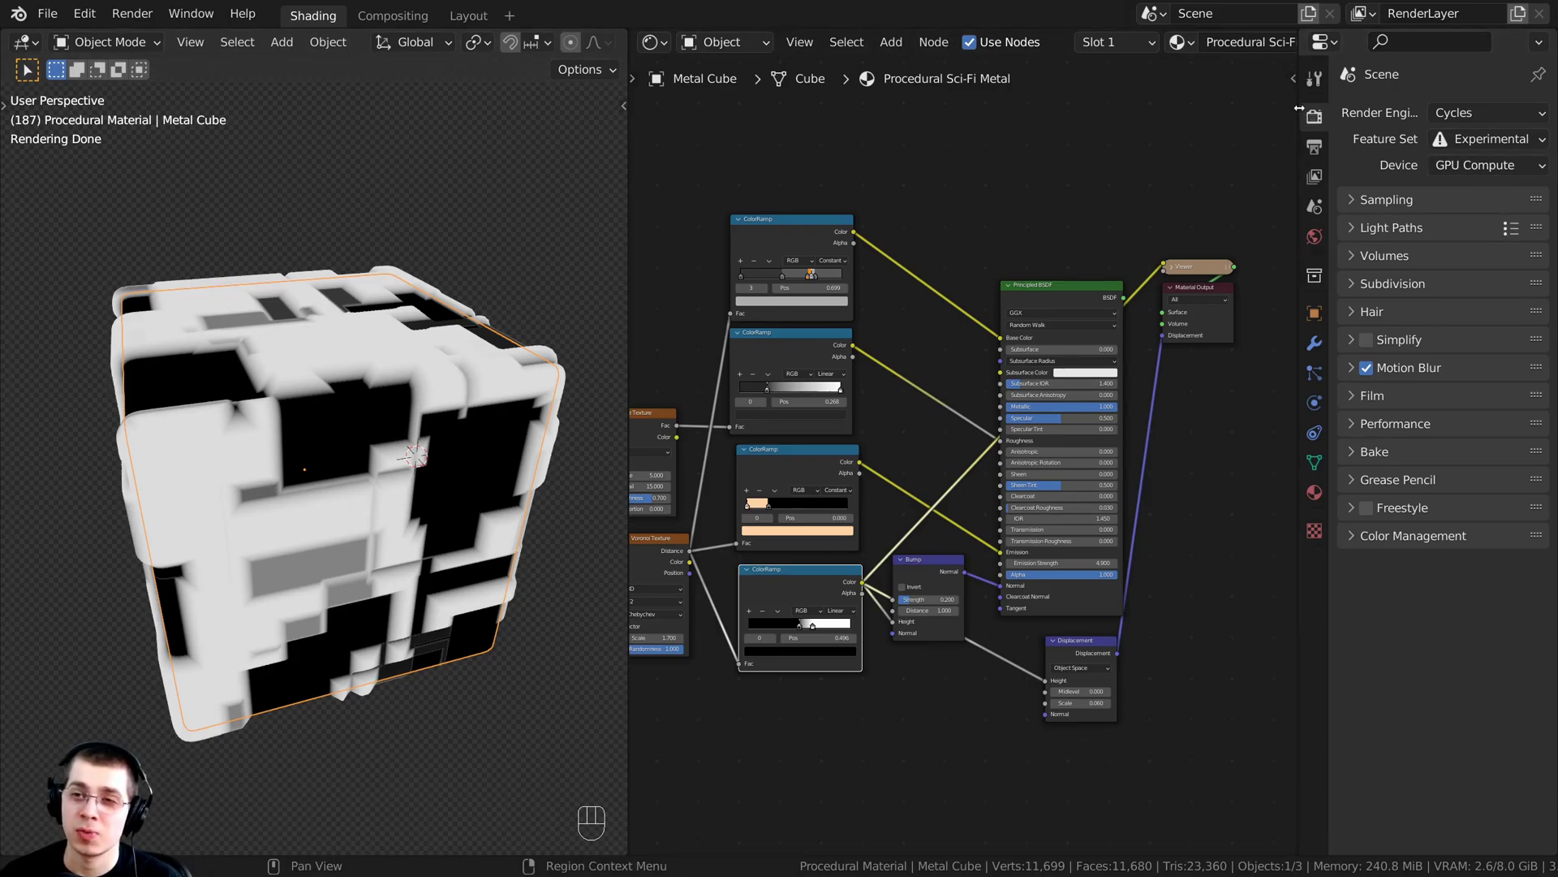
pyautogui.moveTo(1299, 107); pyautogui.dragTo(1243, 107)
pyautogui.click(1450, 112)
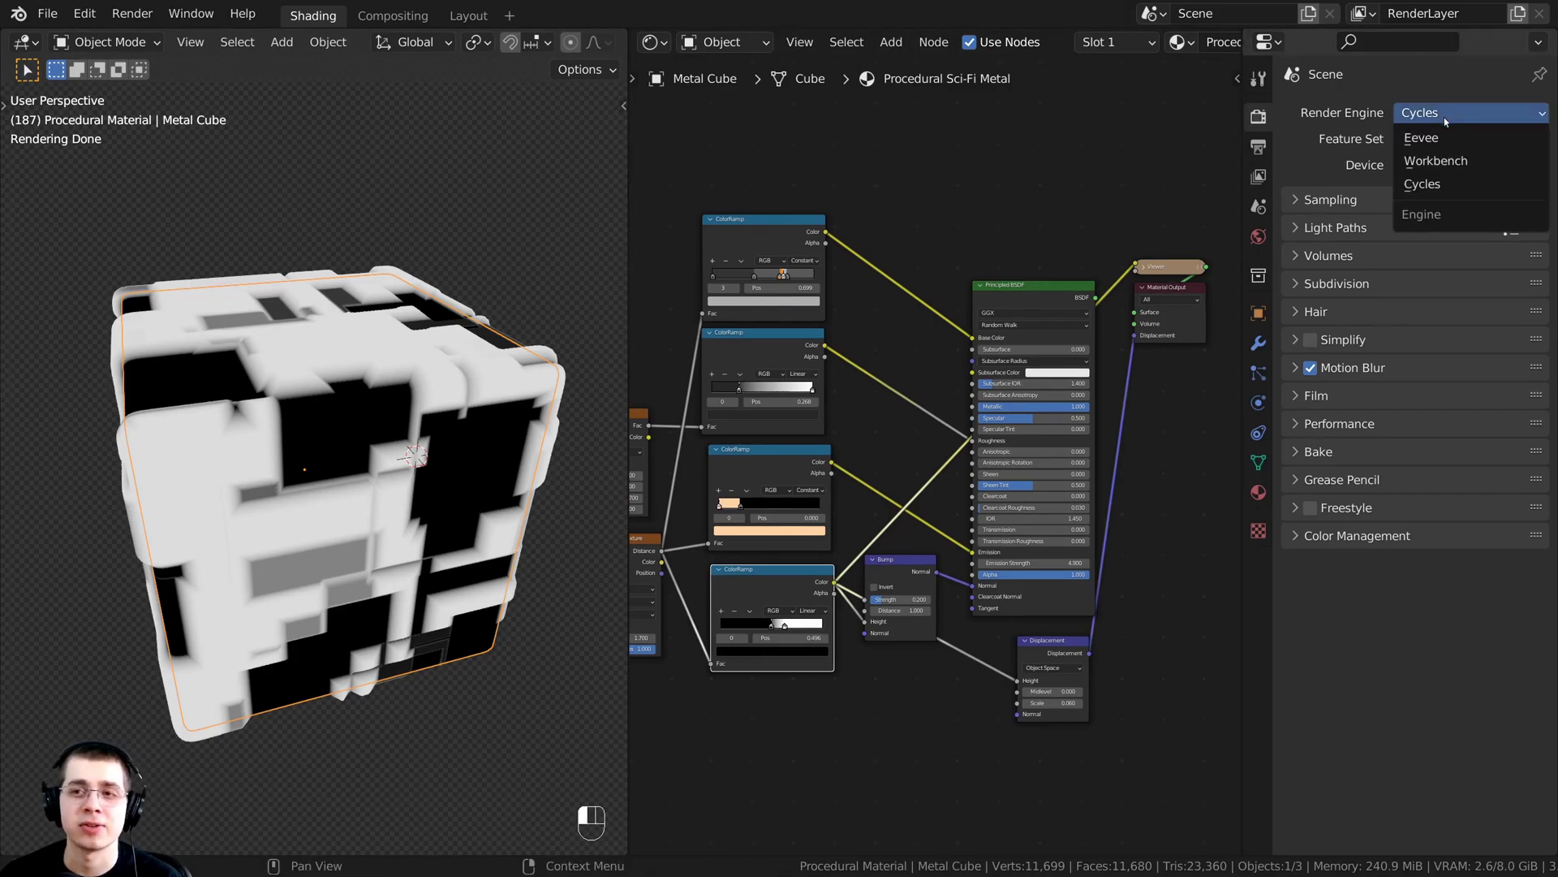
pyautogui.click(1419, 119)
pyautogui.click(1418, 116)
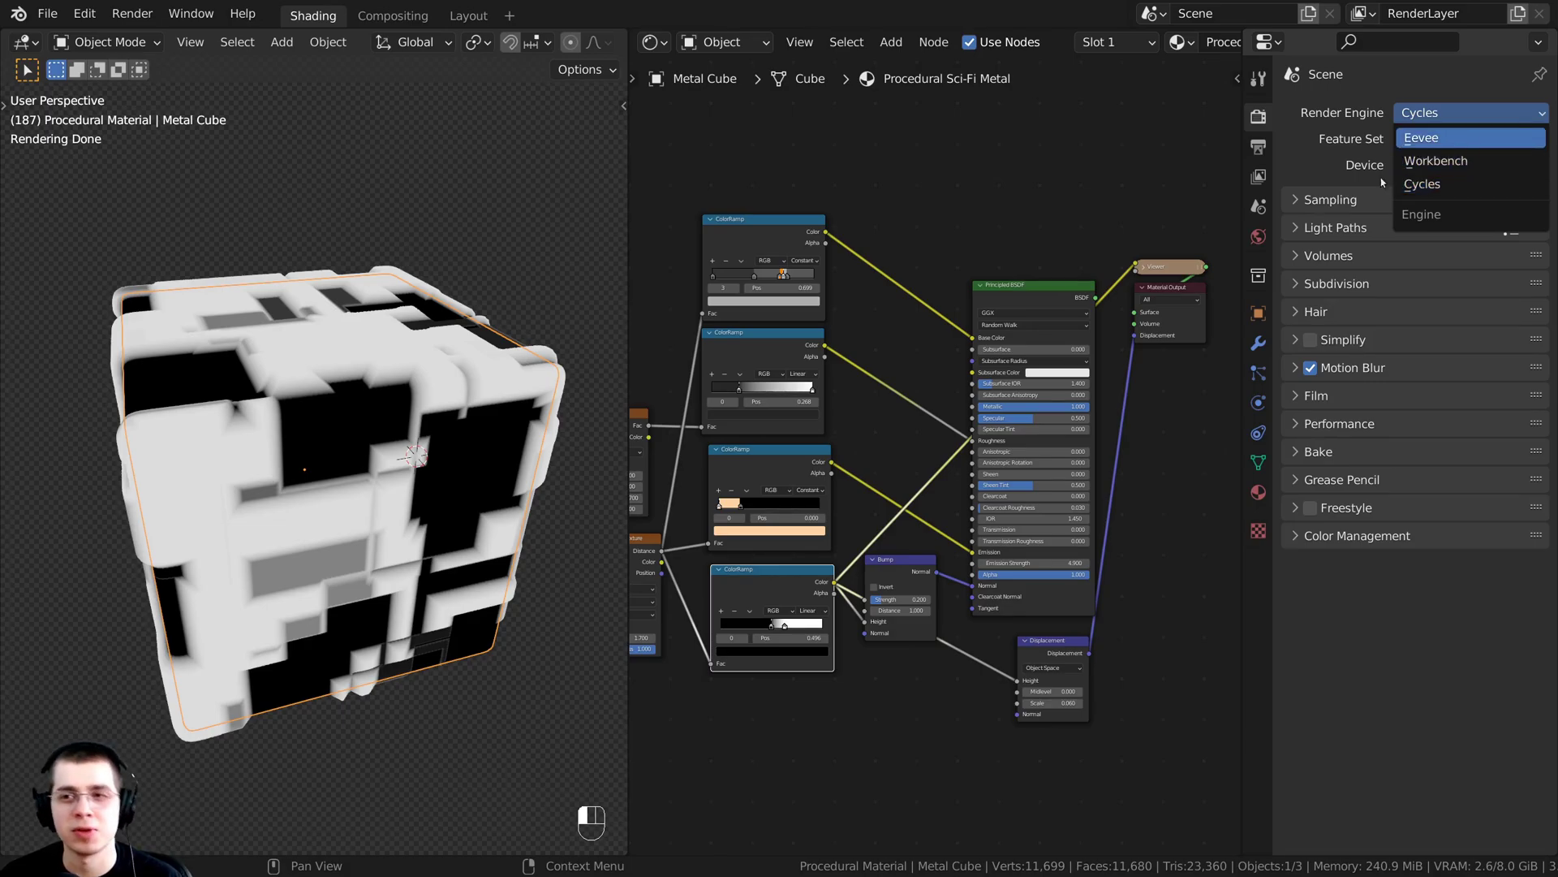
pyautogui.click(1420, 185)
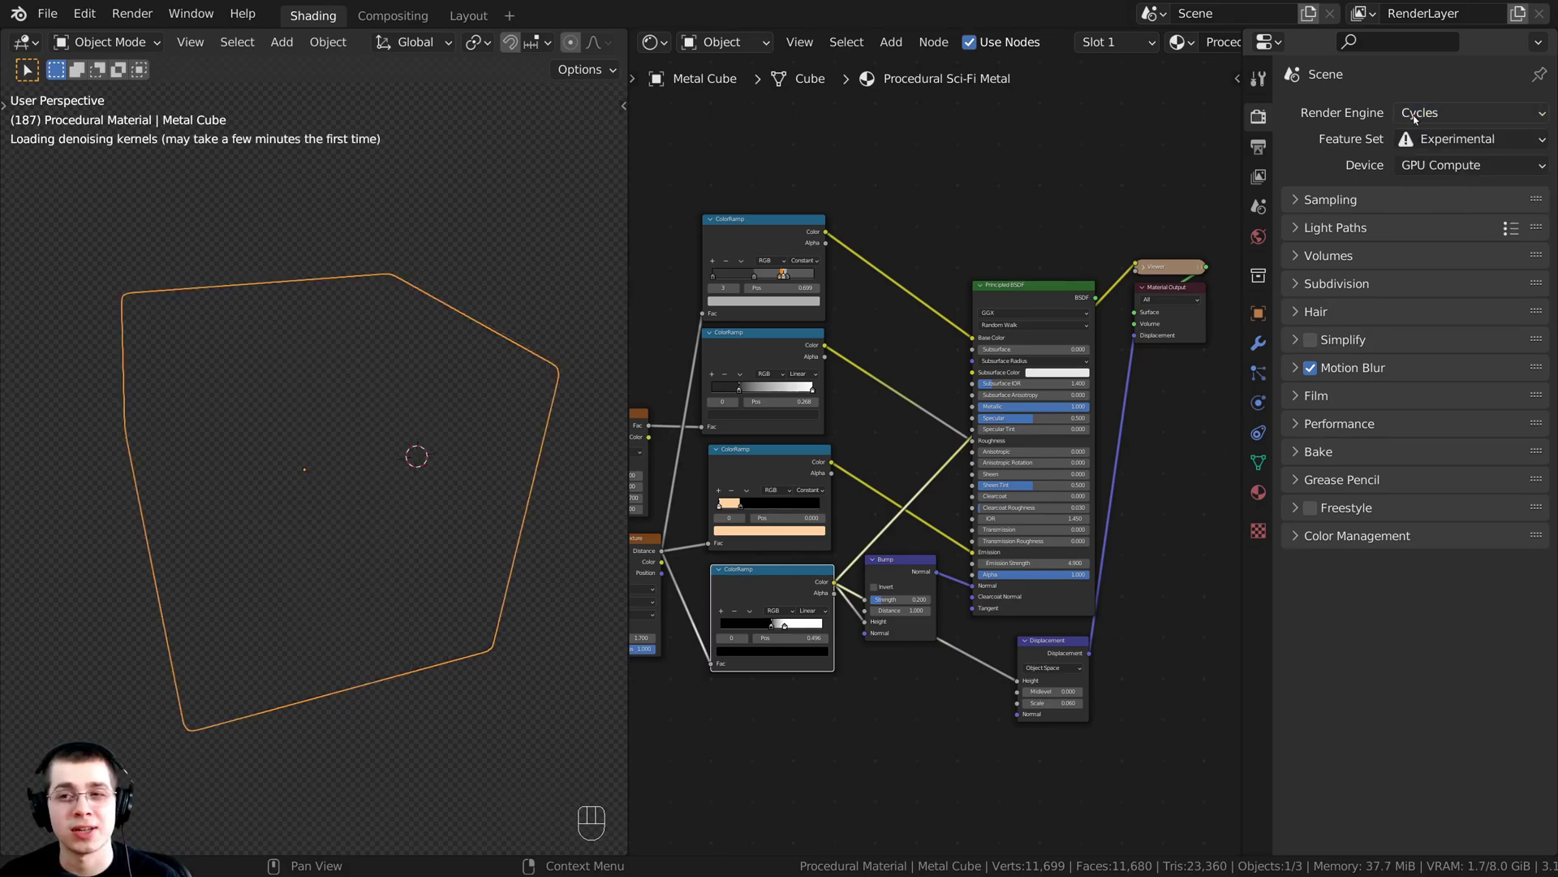
# - Set the final render sampling to 10 samples and collapse the Sampling settings
pyautogui.click(1295, 203)
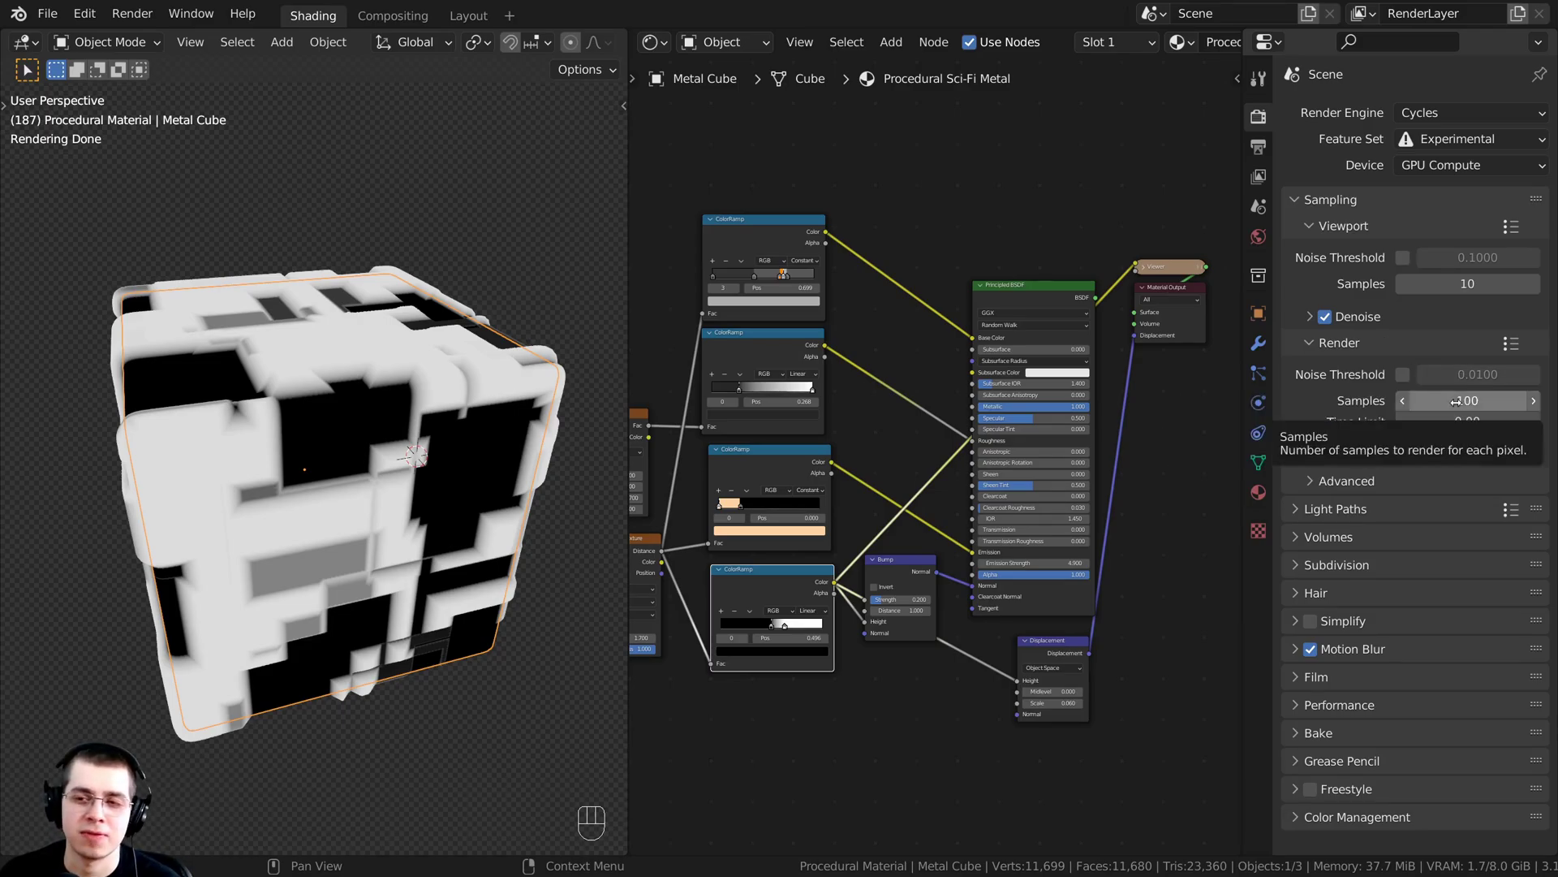
pyautogui.click(1457, 401)
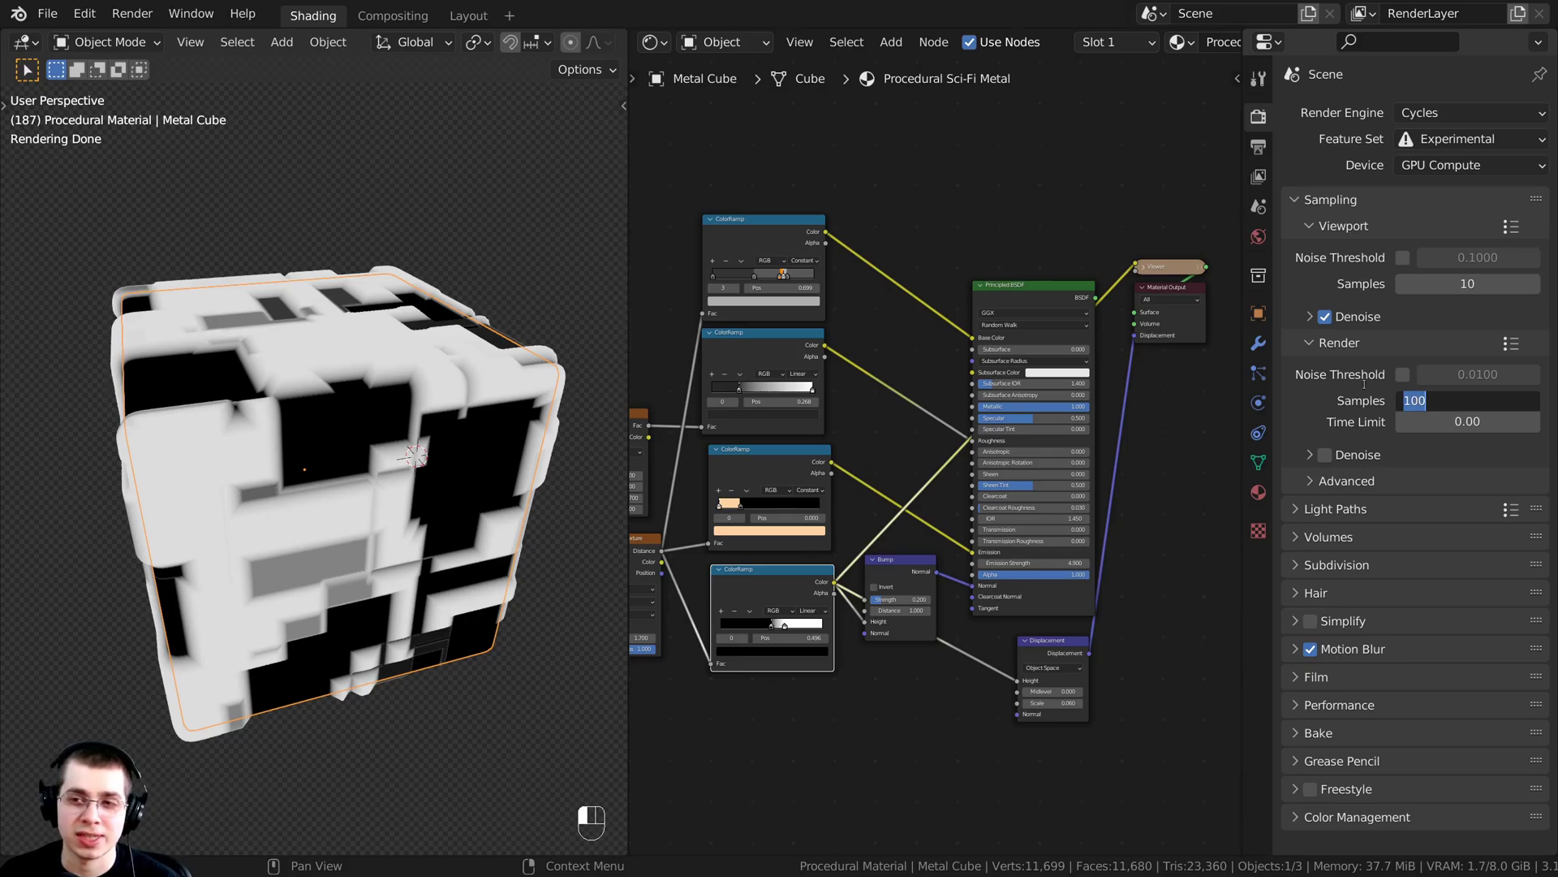
pyautogui.write('10')
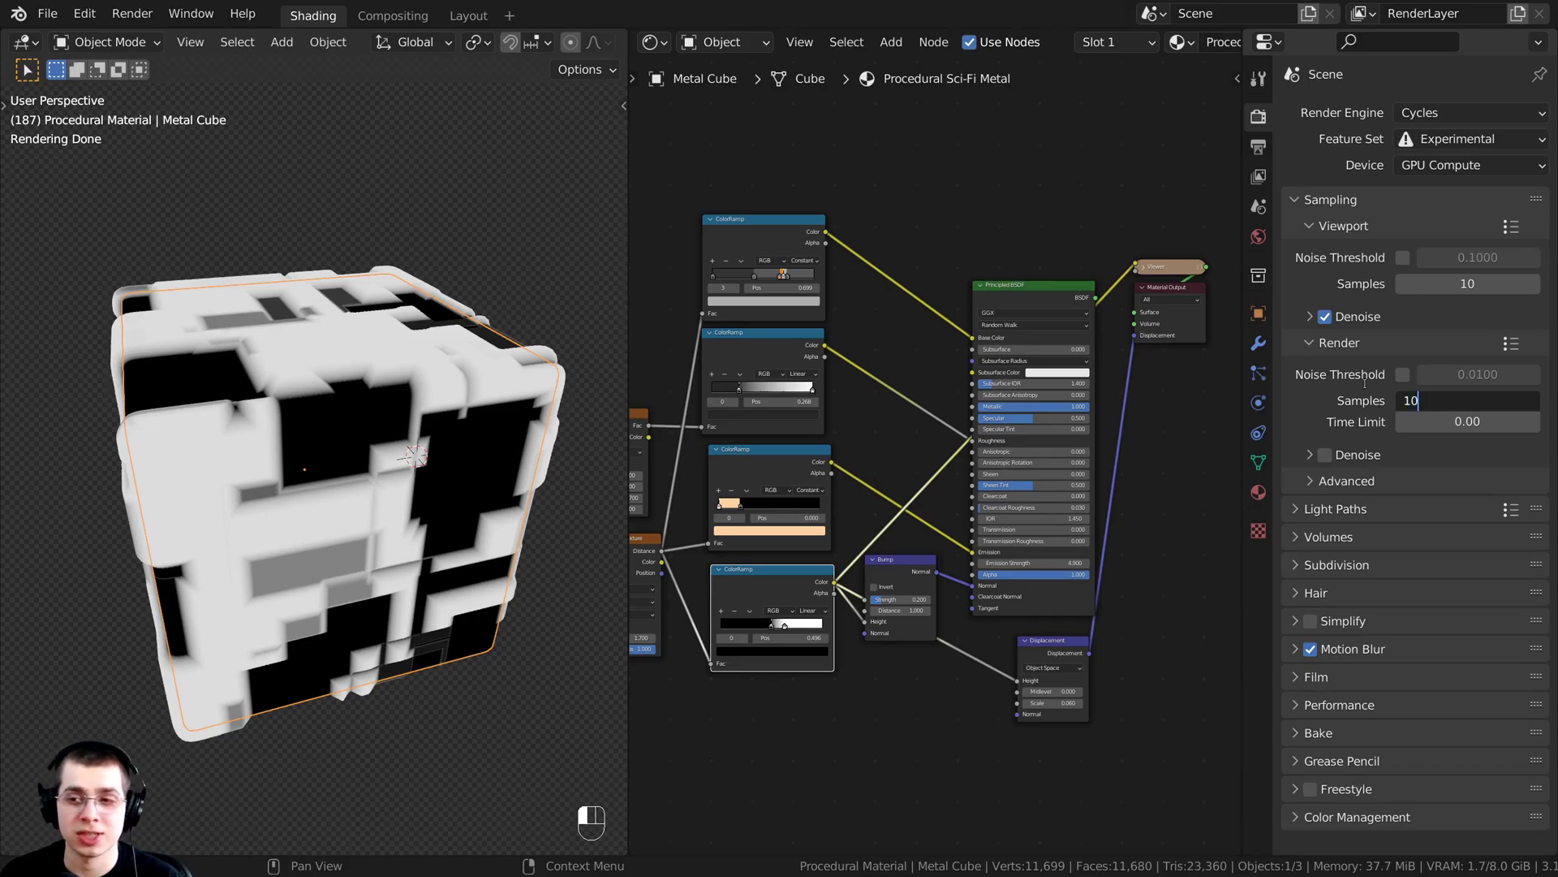
pyautogui.press('Return')
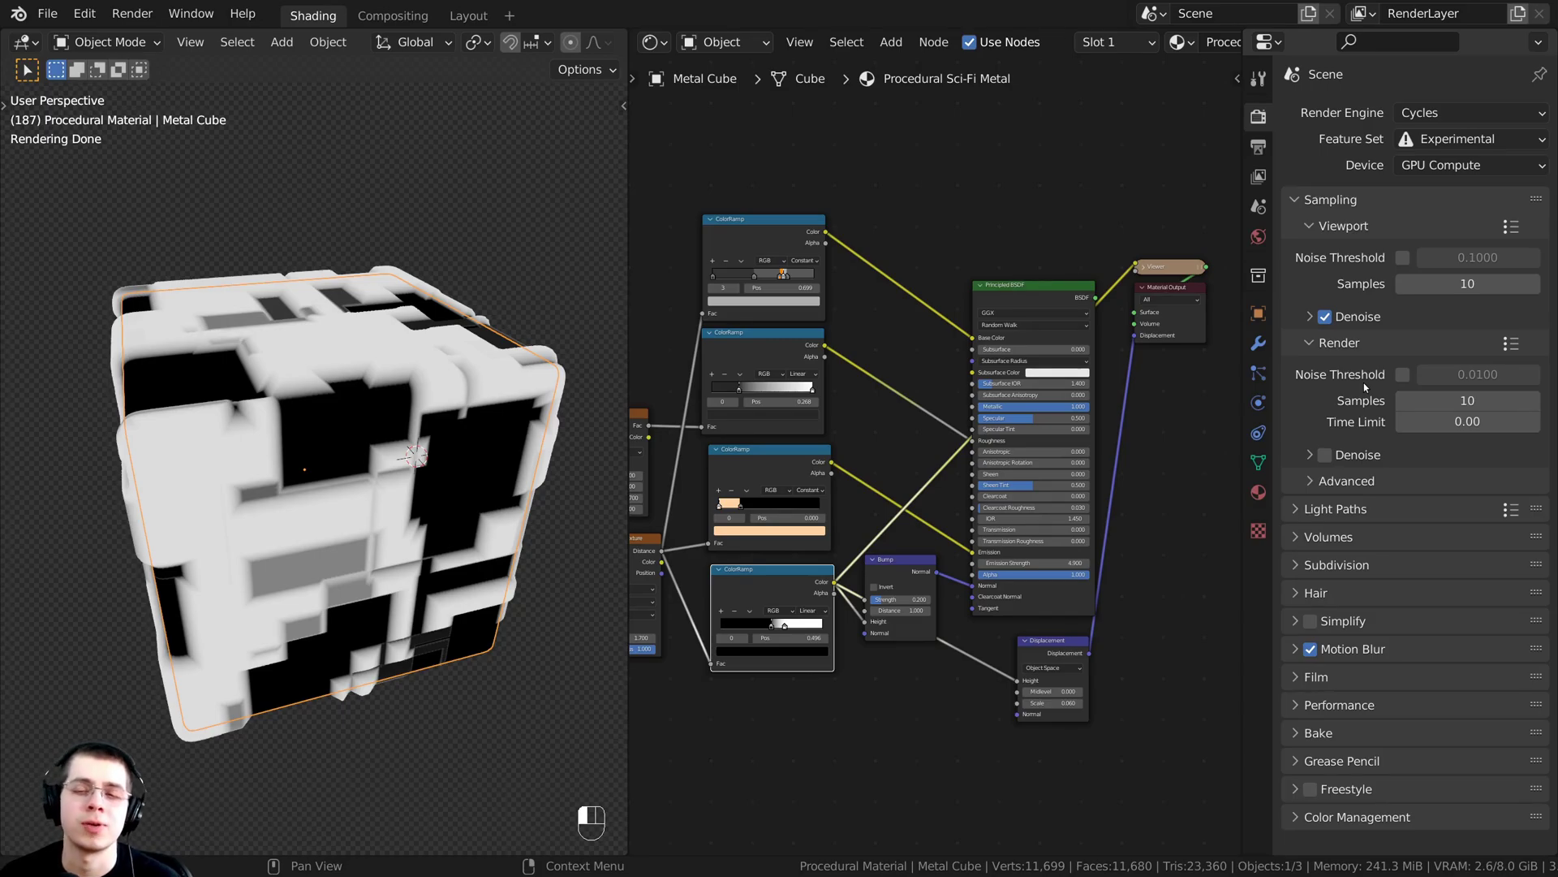
pyautogui.click(1331, 199)
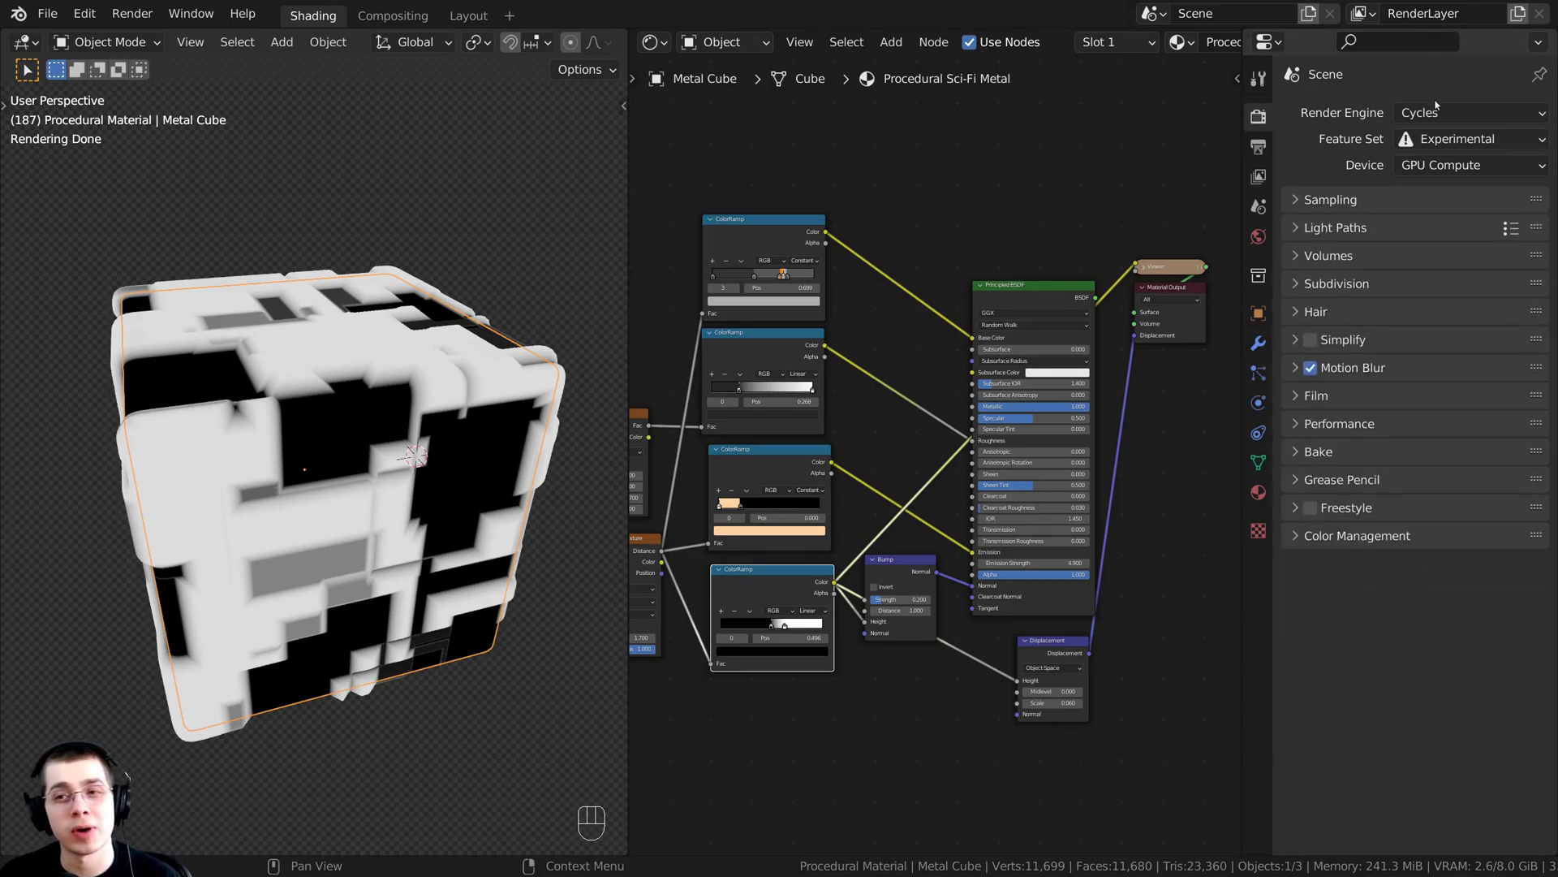
# - Expand the Bake settings and set the bake type to Emit
pyautogui.click(1296, 457)
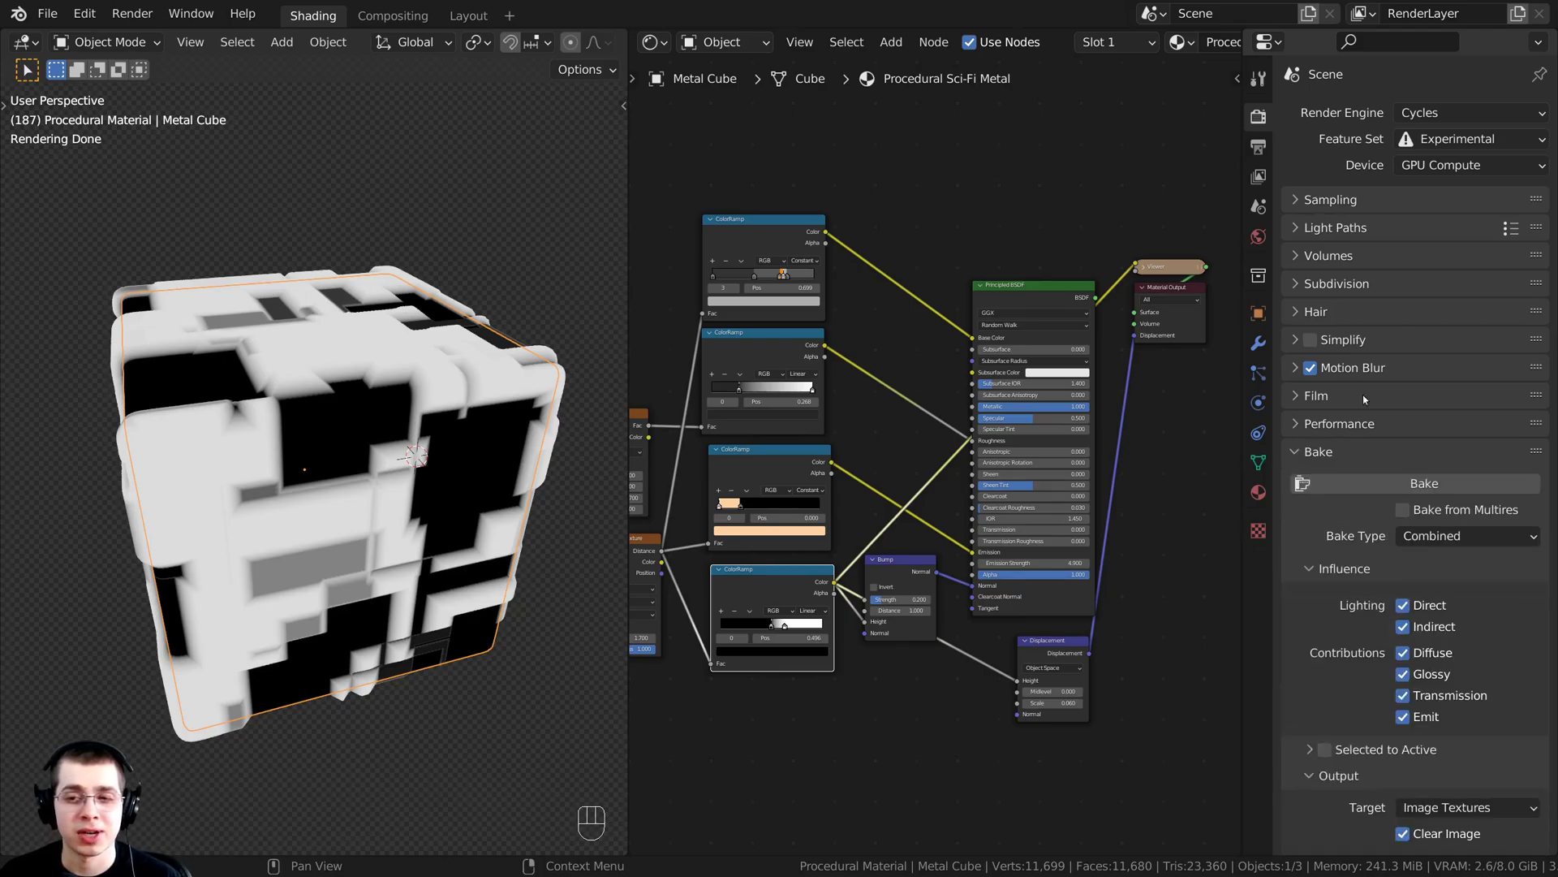
pyautogui.scroll(-2, 1456, 255)
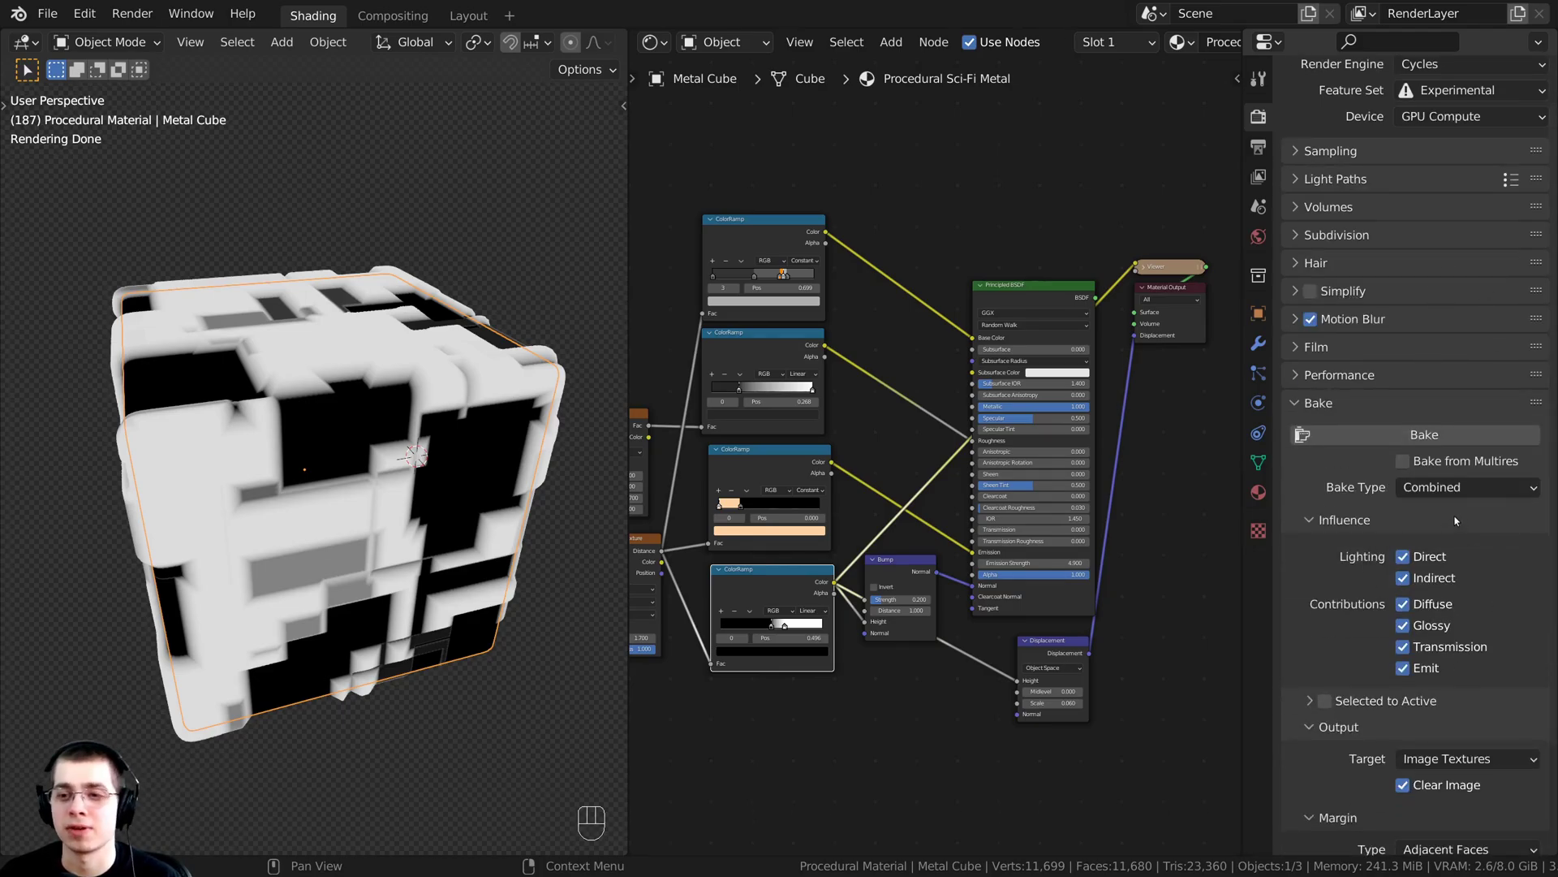
pyautogui.scroll(-2, 1433, 487)
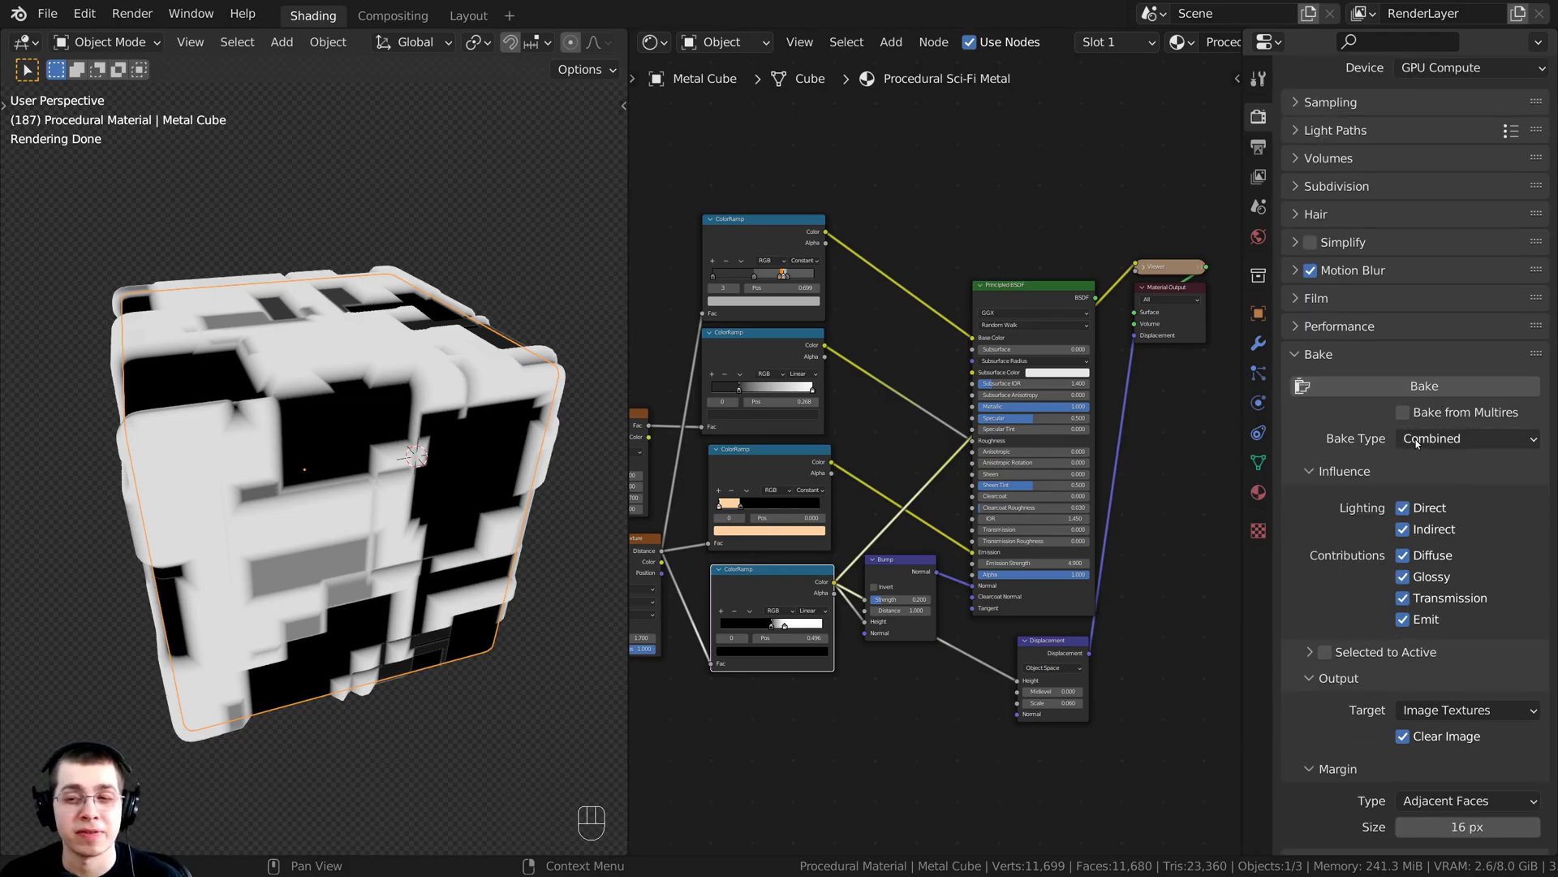
pyautogui.click(1417, 442)
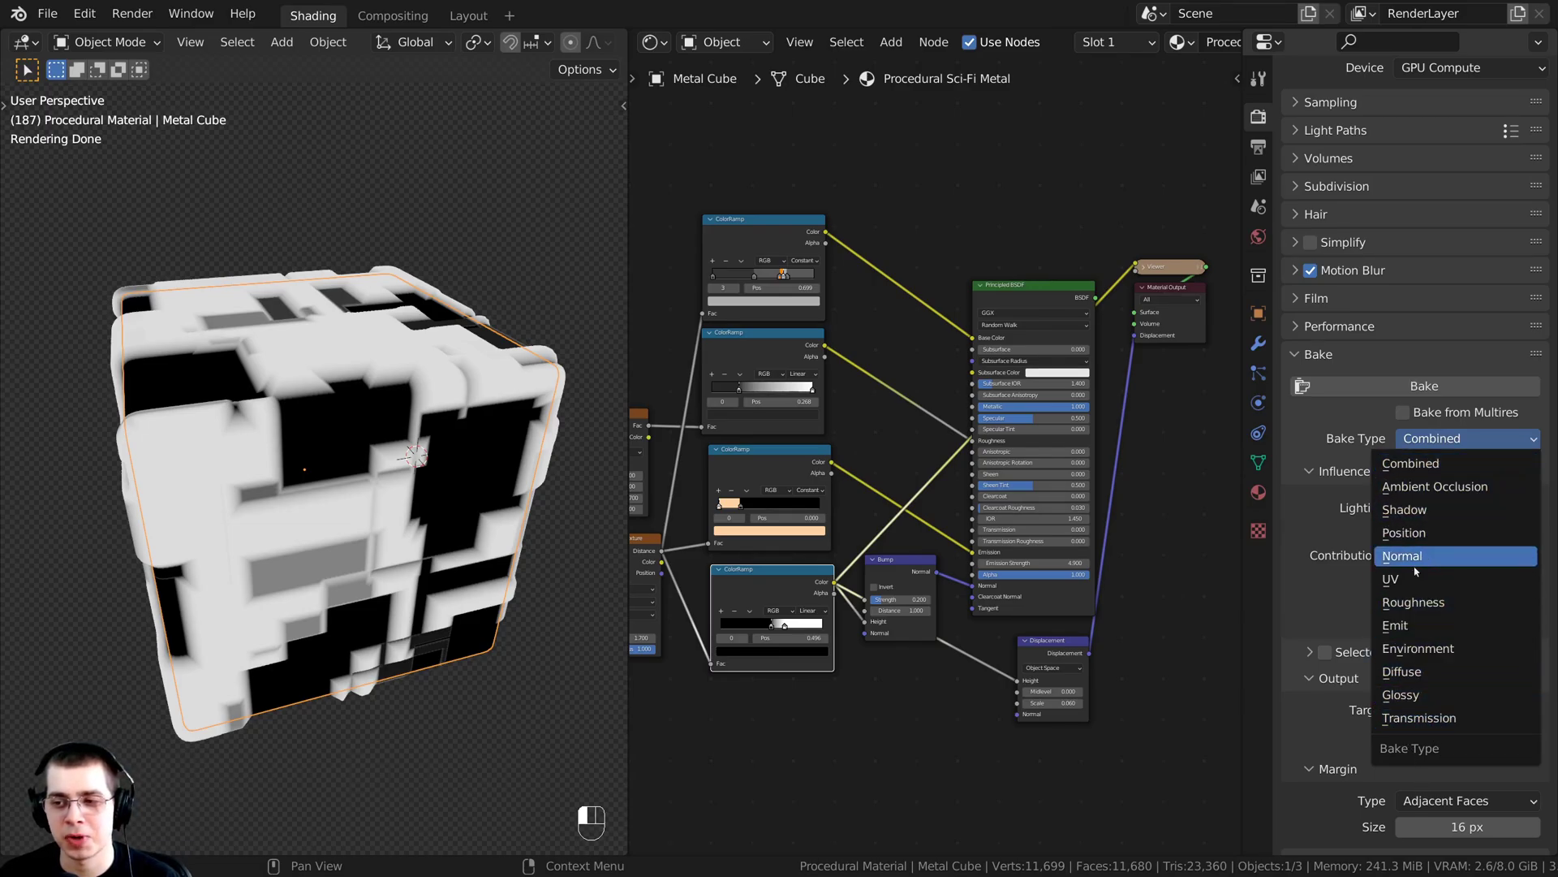
pyautogui.click(1397, 625)
pyautogui.scroll(2, 1425, 567)
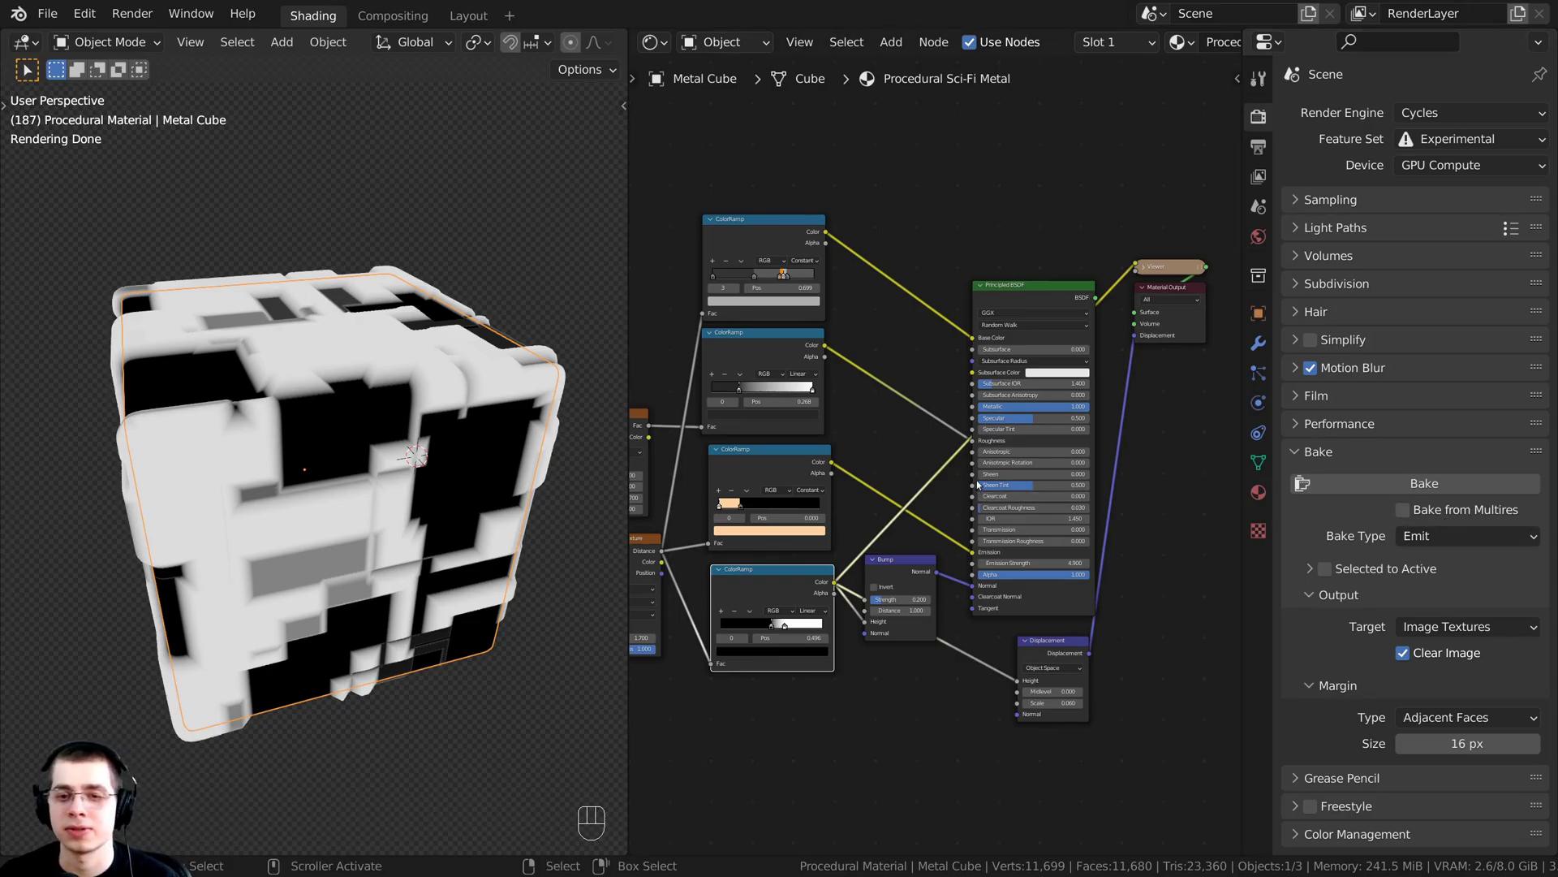
# - Move the Viewer node slightly up, farther above the Material Output node
pyautogui.scroll(4, 964, 468)
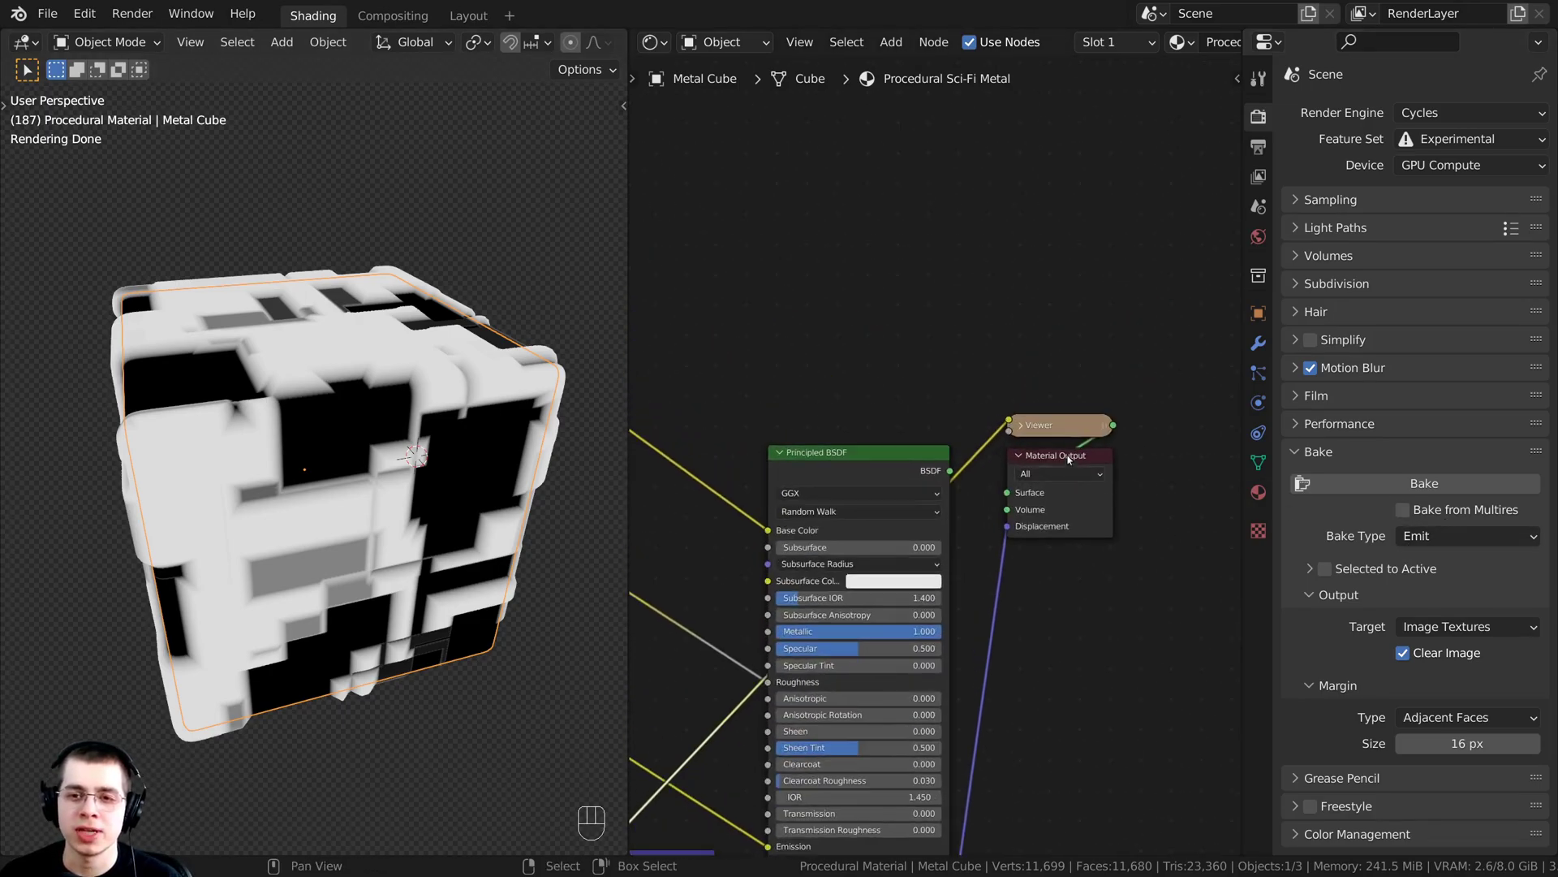
pyautogui.moveTo(1108, 406); pyautogui.dragTo(1101, 349)
pyautogui.click(1065, 354)
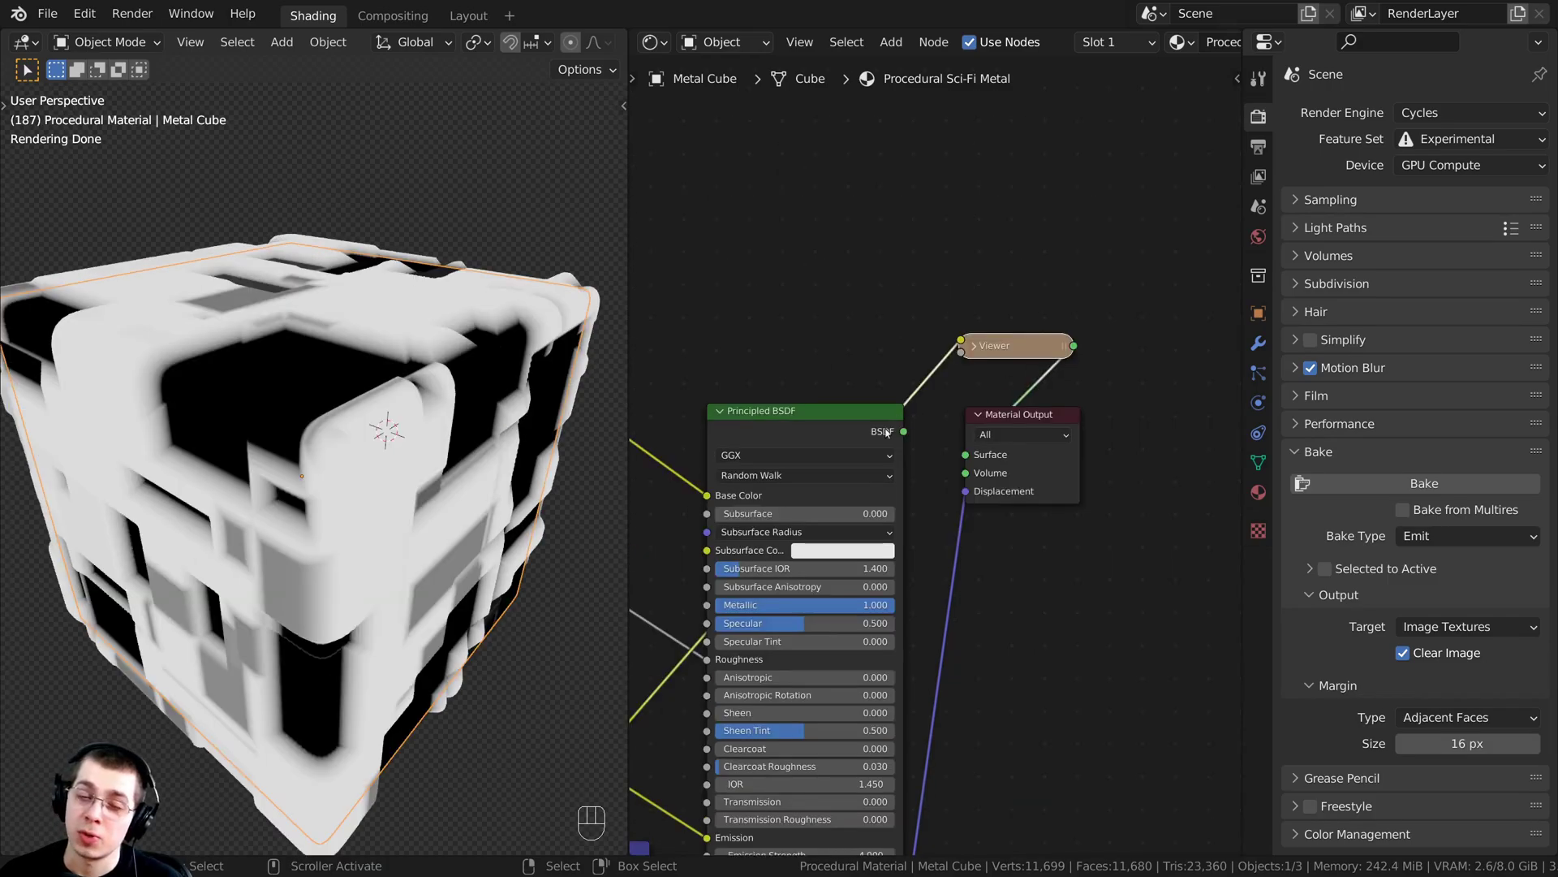
# - Expand the Viewer node, try a higher emission Strength on the cube, cancel the change and collapse the node again
pyautogui.moveTo(1136, 383); pyautogui.dragTo(1009, 373, button='middle')
pyautogui.scroll(2, 1006, 369)
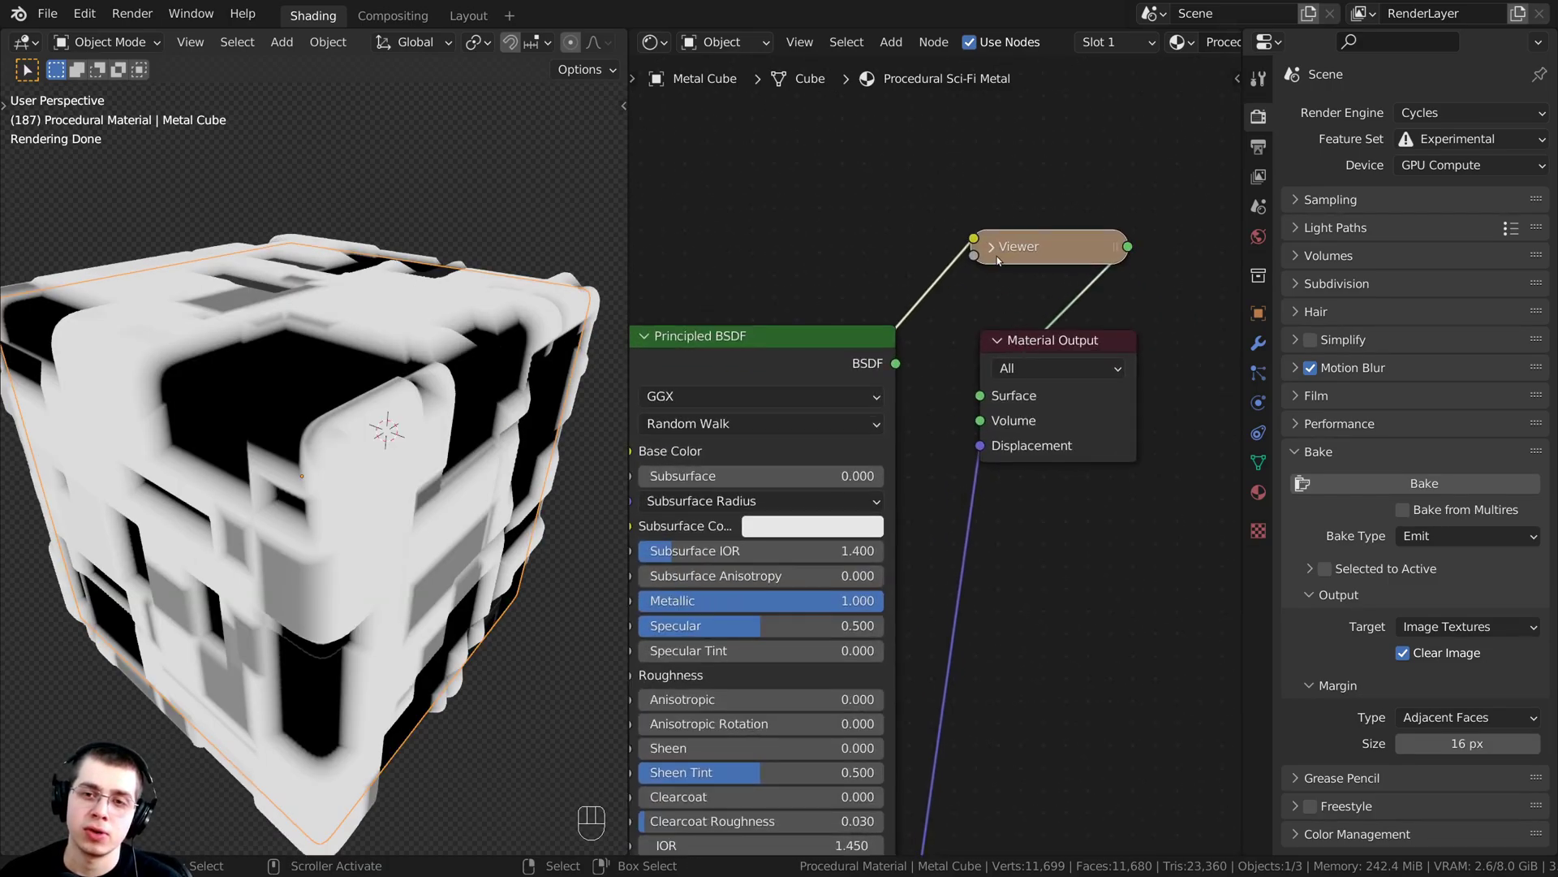
pyautogui.click(992, 251)
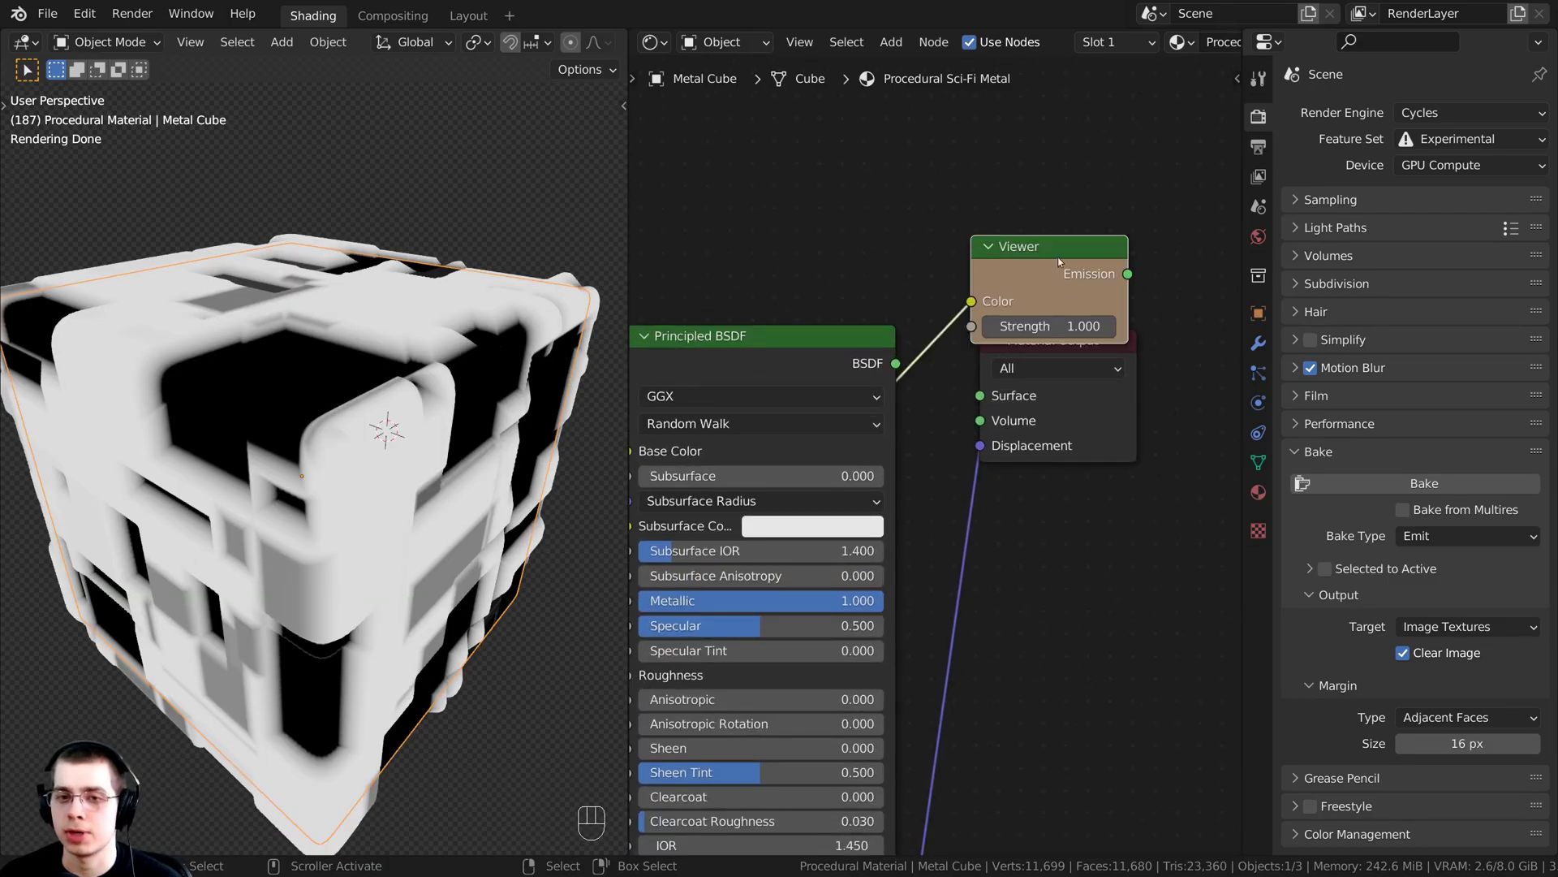
pyautogui.moveTo(1064, 326)
pyautogui.mouseDown()
pyautogui.moveTo(1096, 328)
pyautogui.moveTo(1065, 329)
pyautogui.mouseUp()
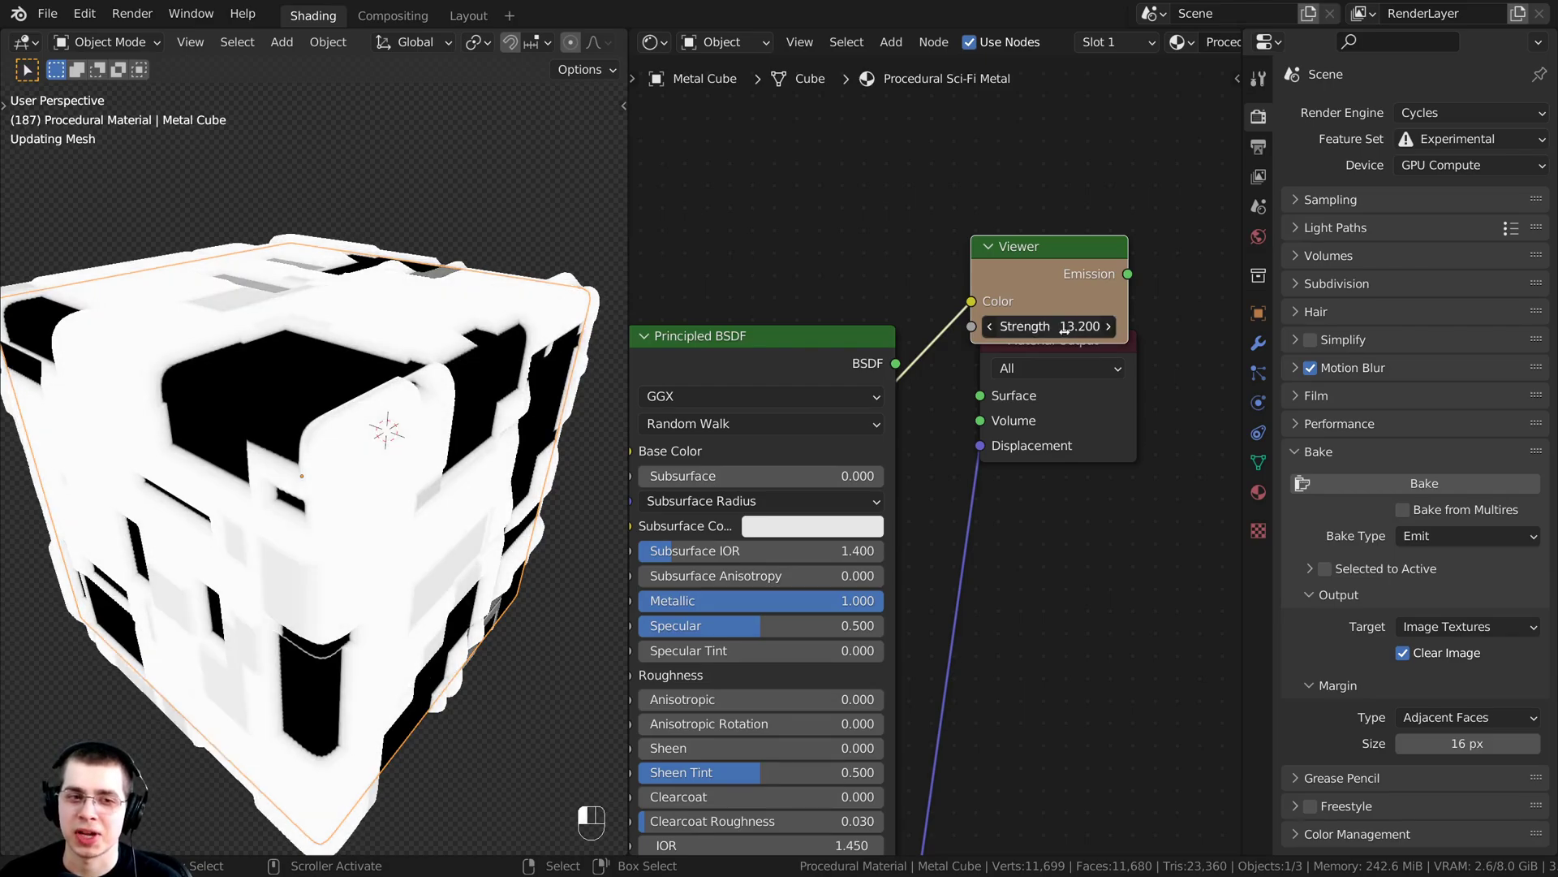
pyautogui.rightClick(1064, 329)
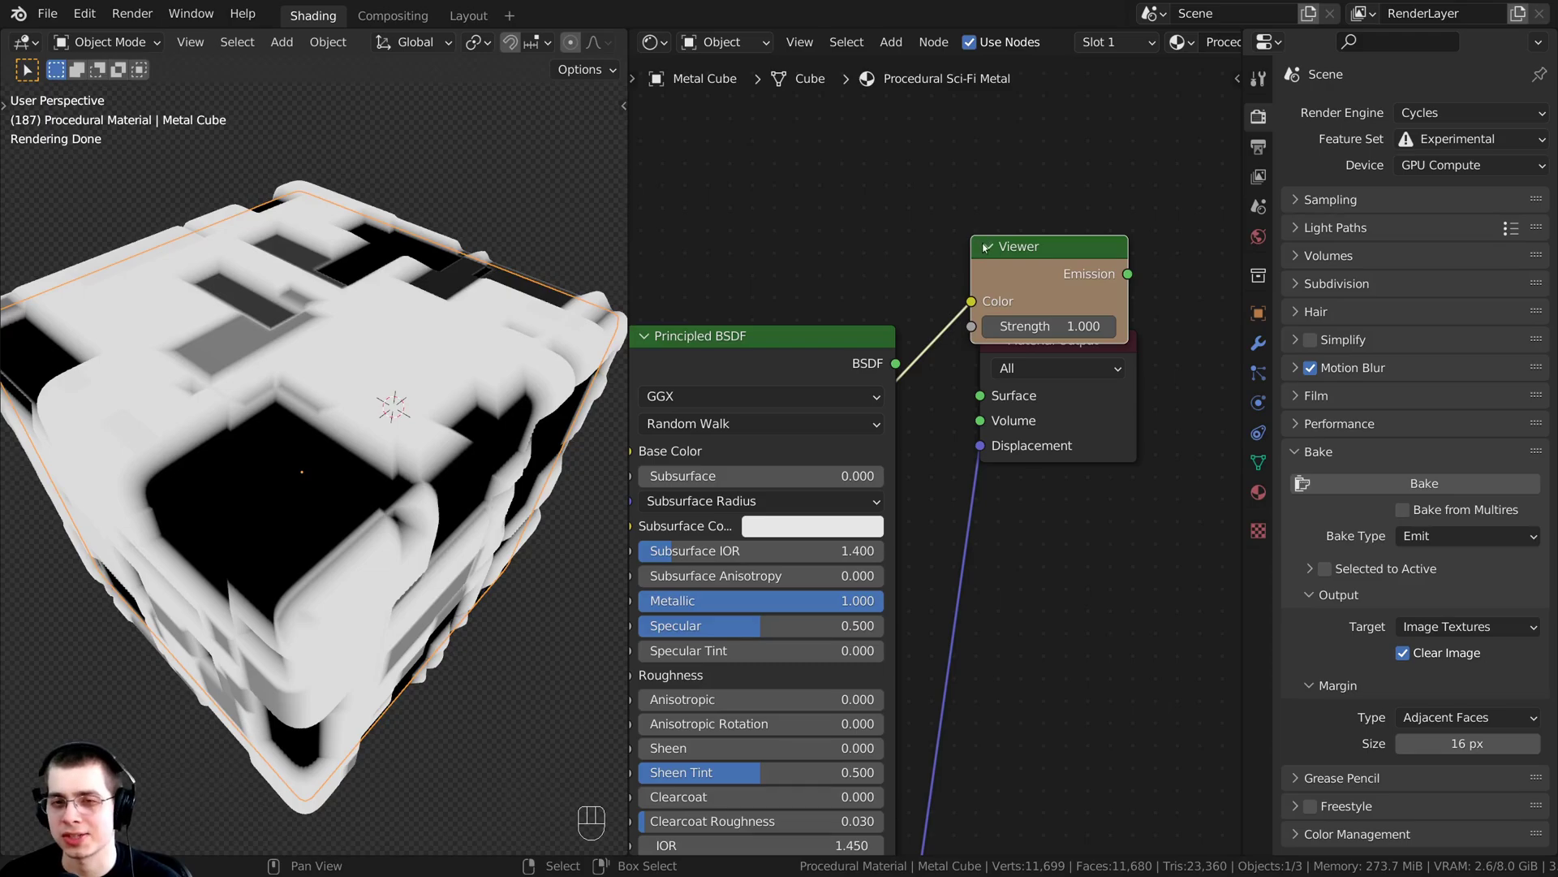
pyautogui.click(987, 246)
# - Preview the ColorRamp that feeds Bump and Displacement through the Viewer node and examine the full node tree
pyautogui.scroll(-2, 1010, 345)
pyautogui.press('Home')
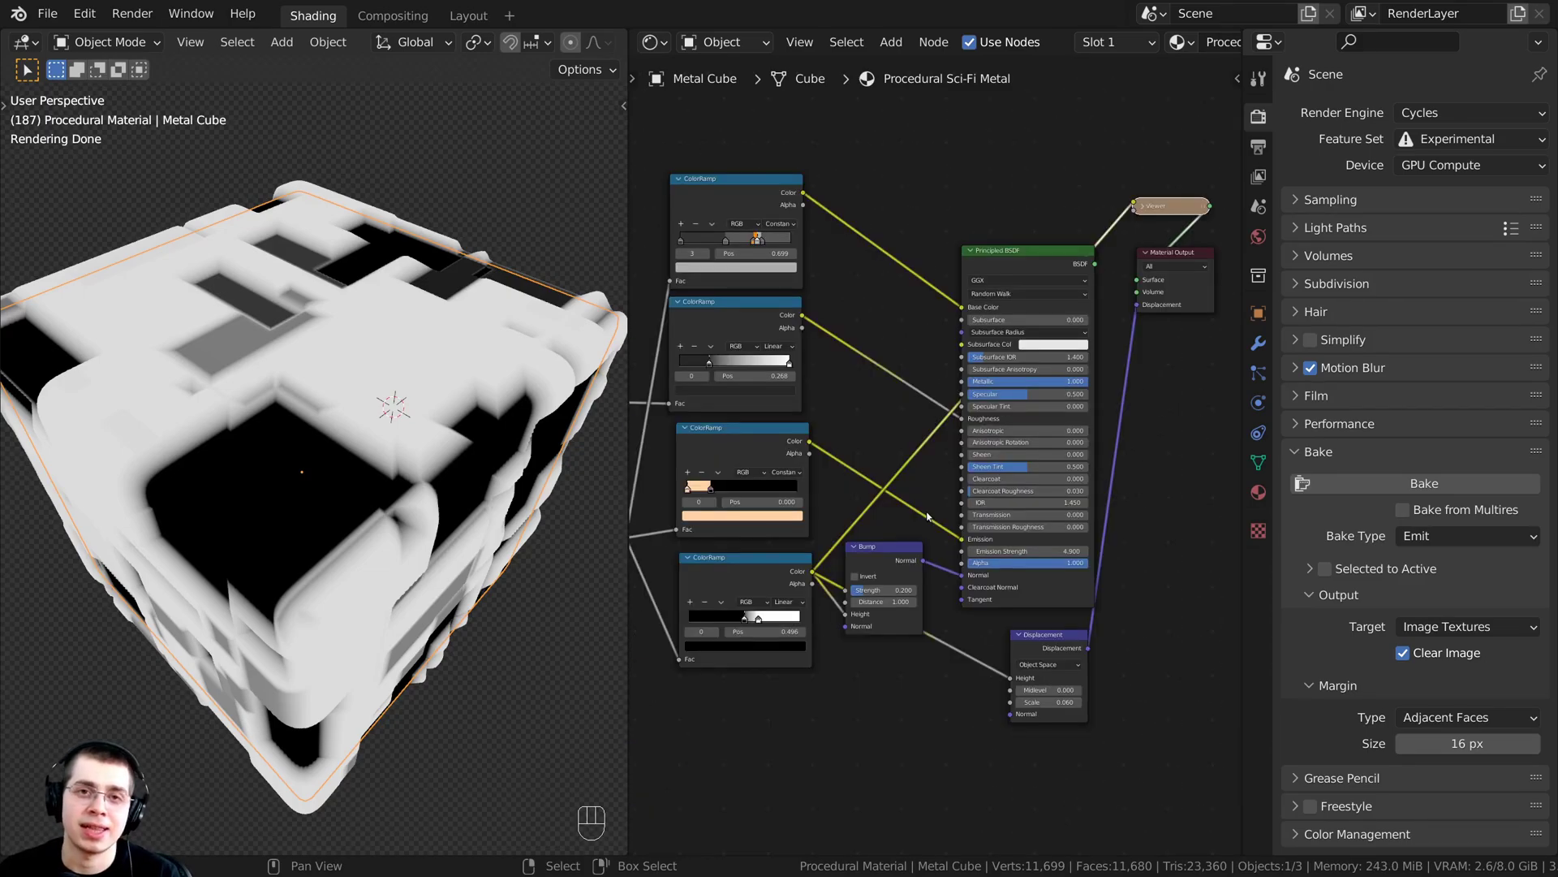
pyautogui.scroll(4, 865, 518)
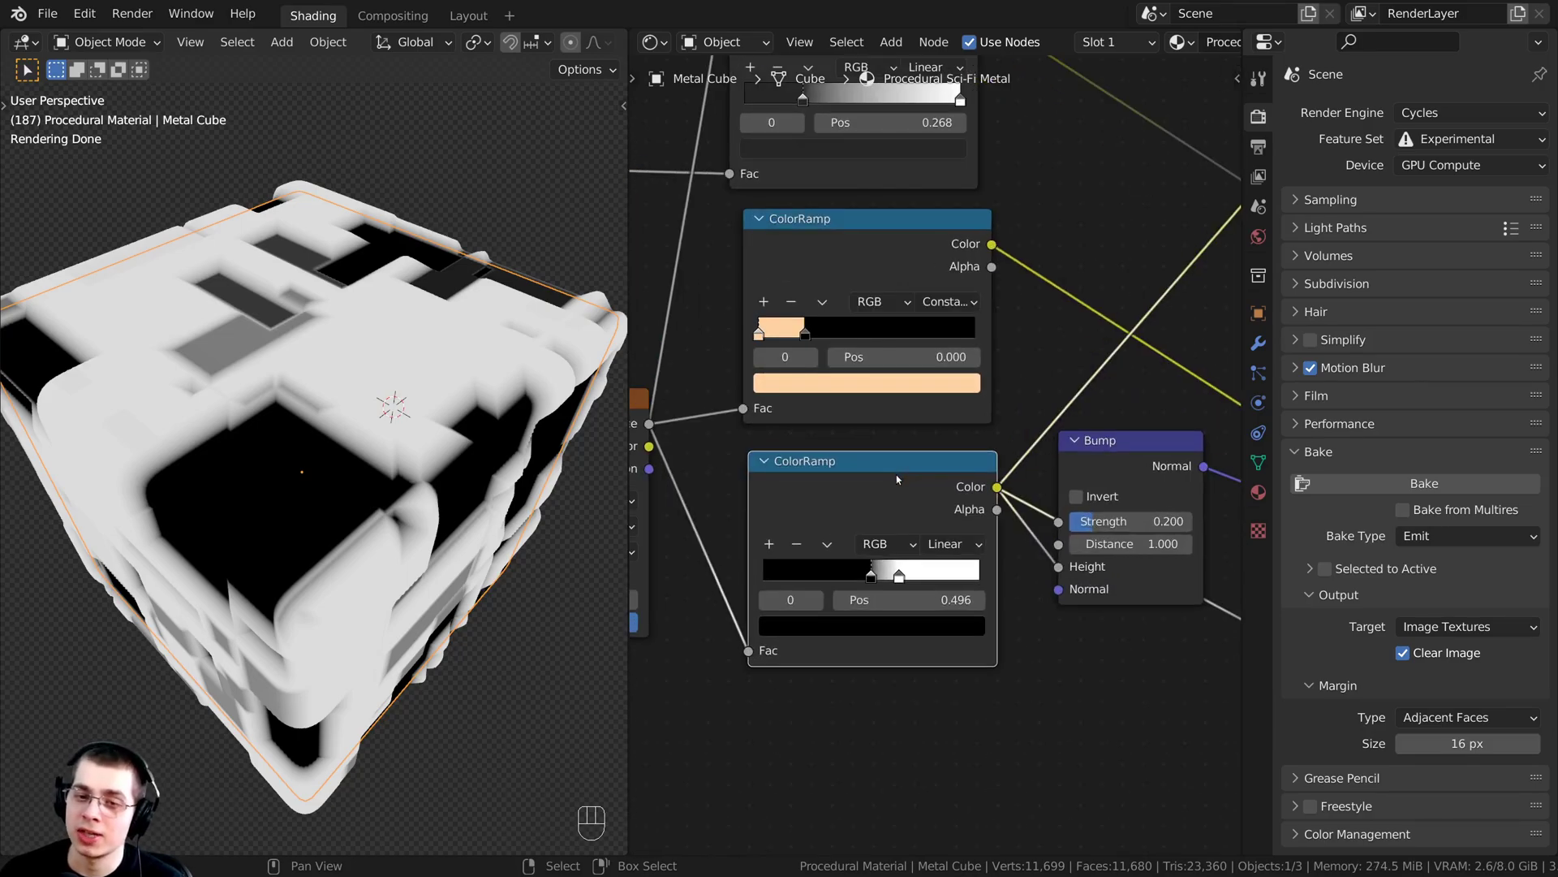
pyautogui.keyDown('ctrl'); pyautogui.keyDown('shift'); pyautogui.click(880, 505); pyautogui.keyUp('shift'); pyautogui.keyUp('ctrl')
pyautogui.keyDown('ctrl'); pyautogui.keyDown('shift'); pyautogui.click(876, 499); pyautogui.keyUp('shift'); pyautogui.keyUp('ctrl')
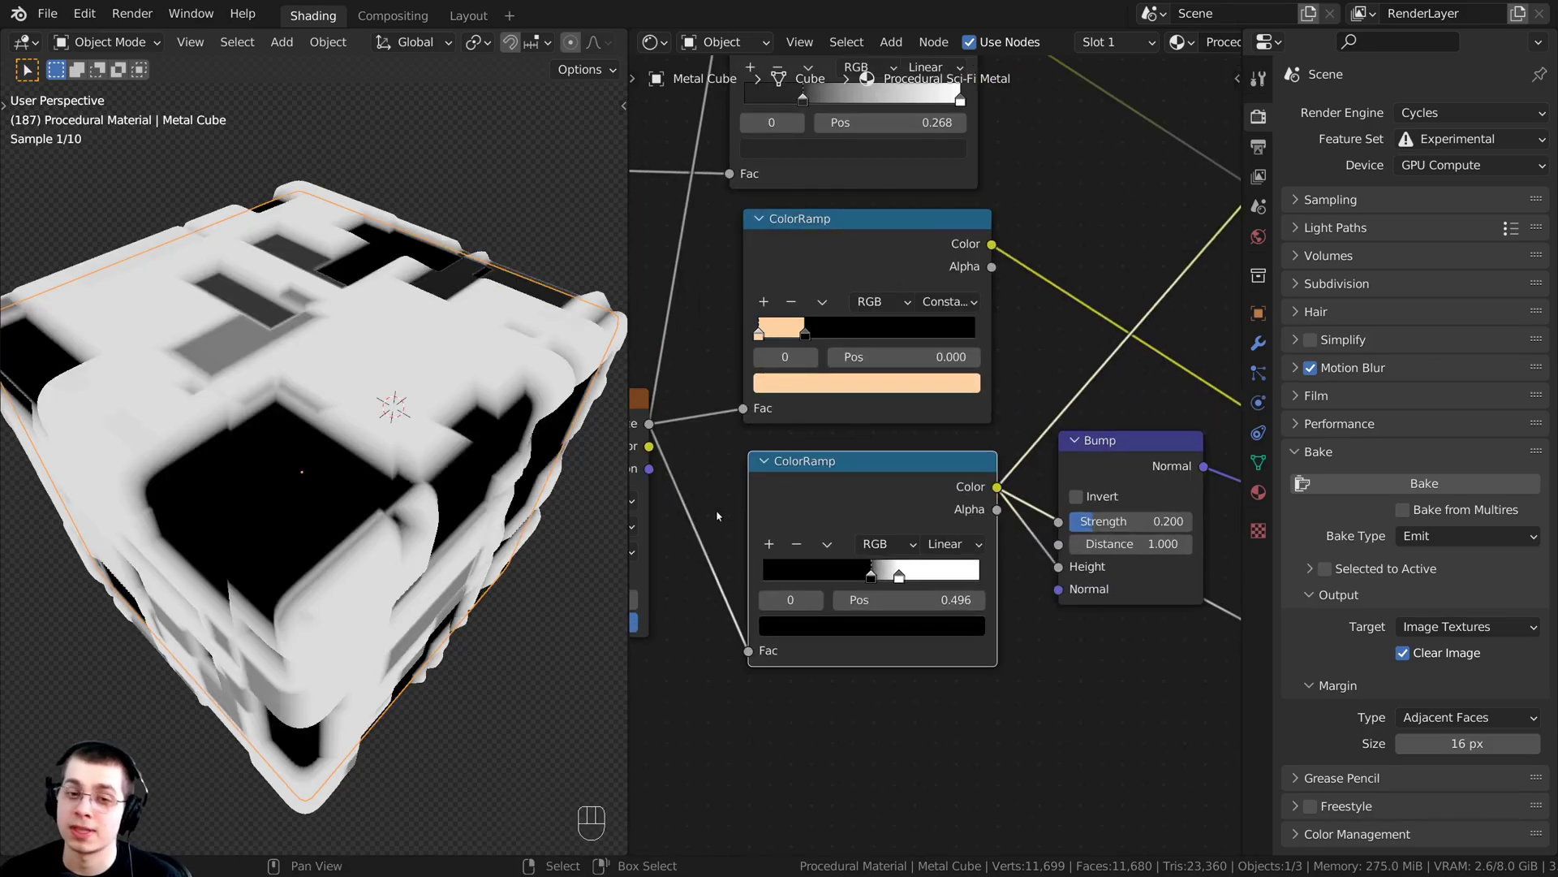
pyautogui.scroll(-5, 881, 459)
pyautogui.moveTo(933, 345); pyautogui.dragTo(867, 460, button='middle')
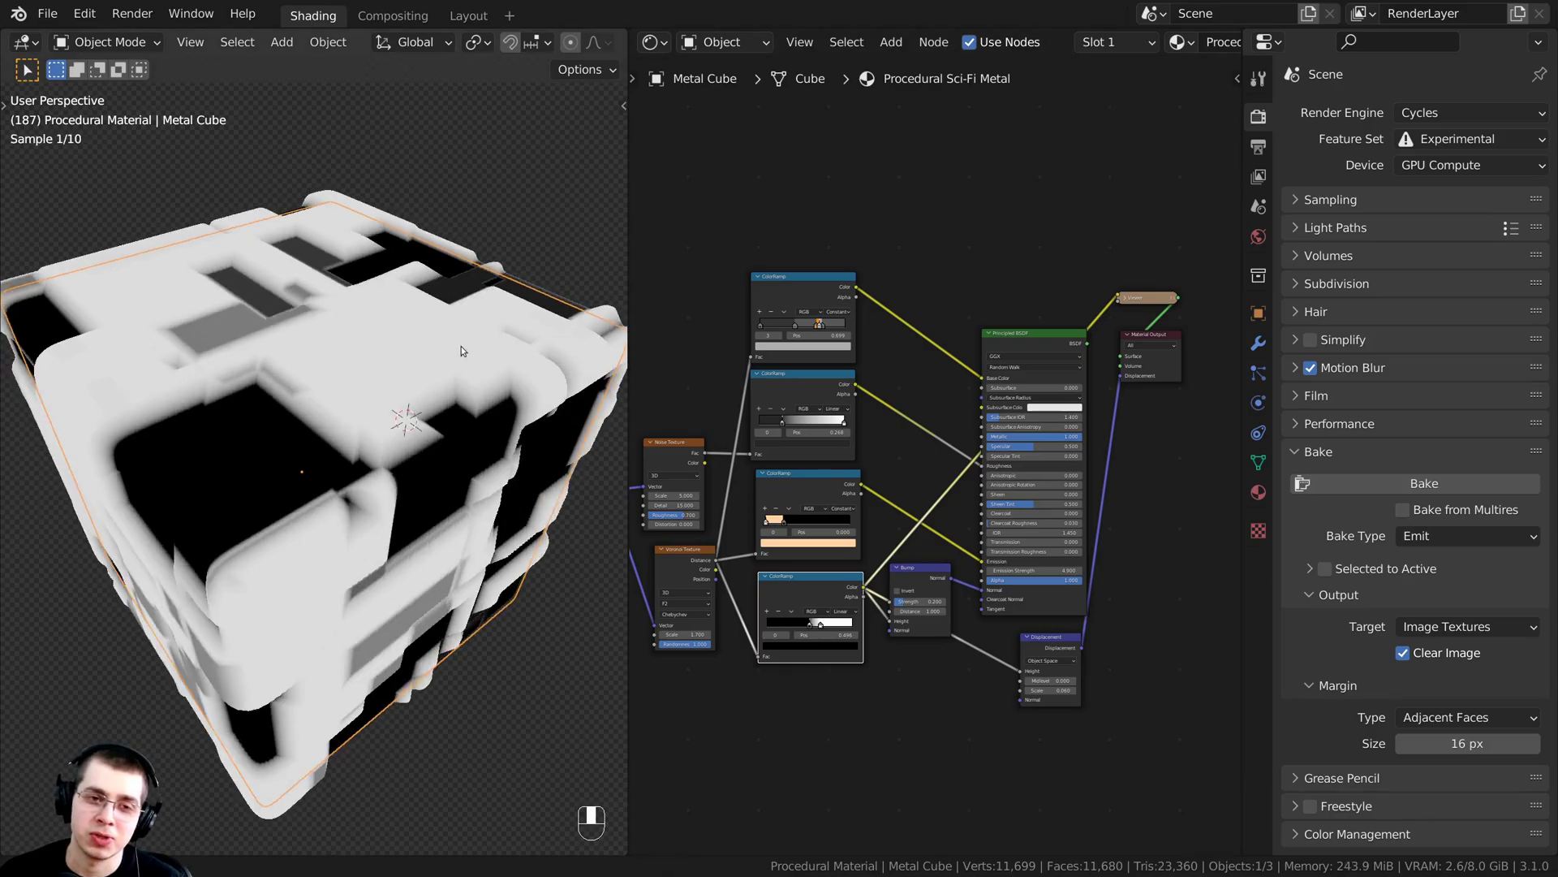
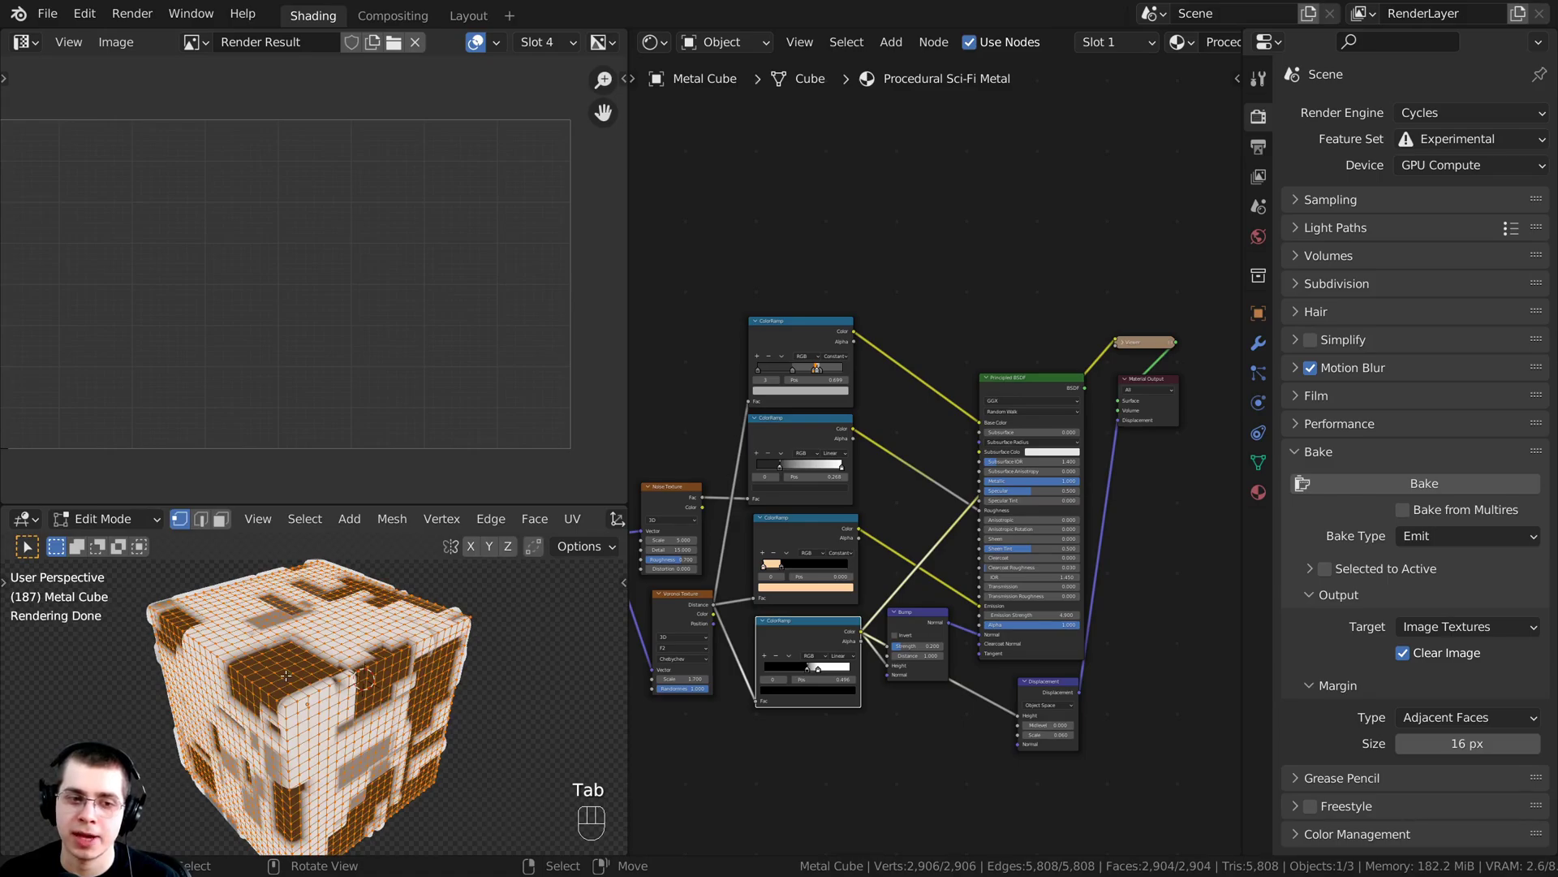
# - Select the cube's entire mesh in Edit Mode and add an unconnected Image Texture node above the base color ColorRamp
pyautogui.press('a')
pyautogui.press('a')
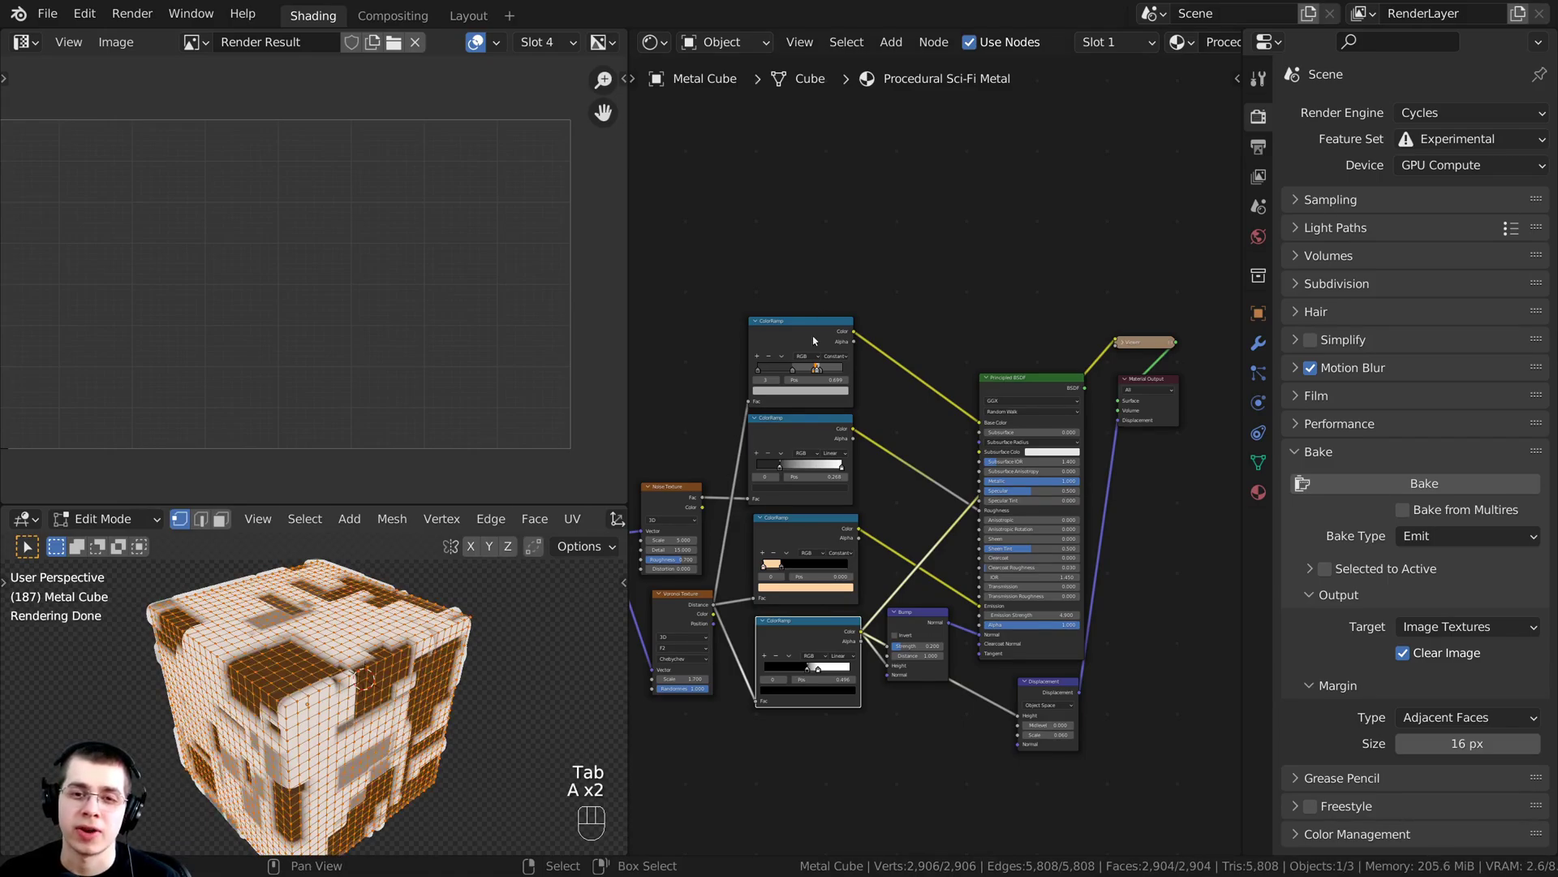
pyautogui.scroll(2, 903, 232)
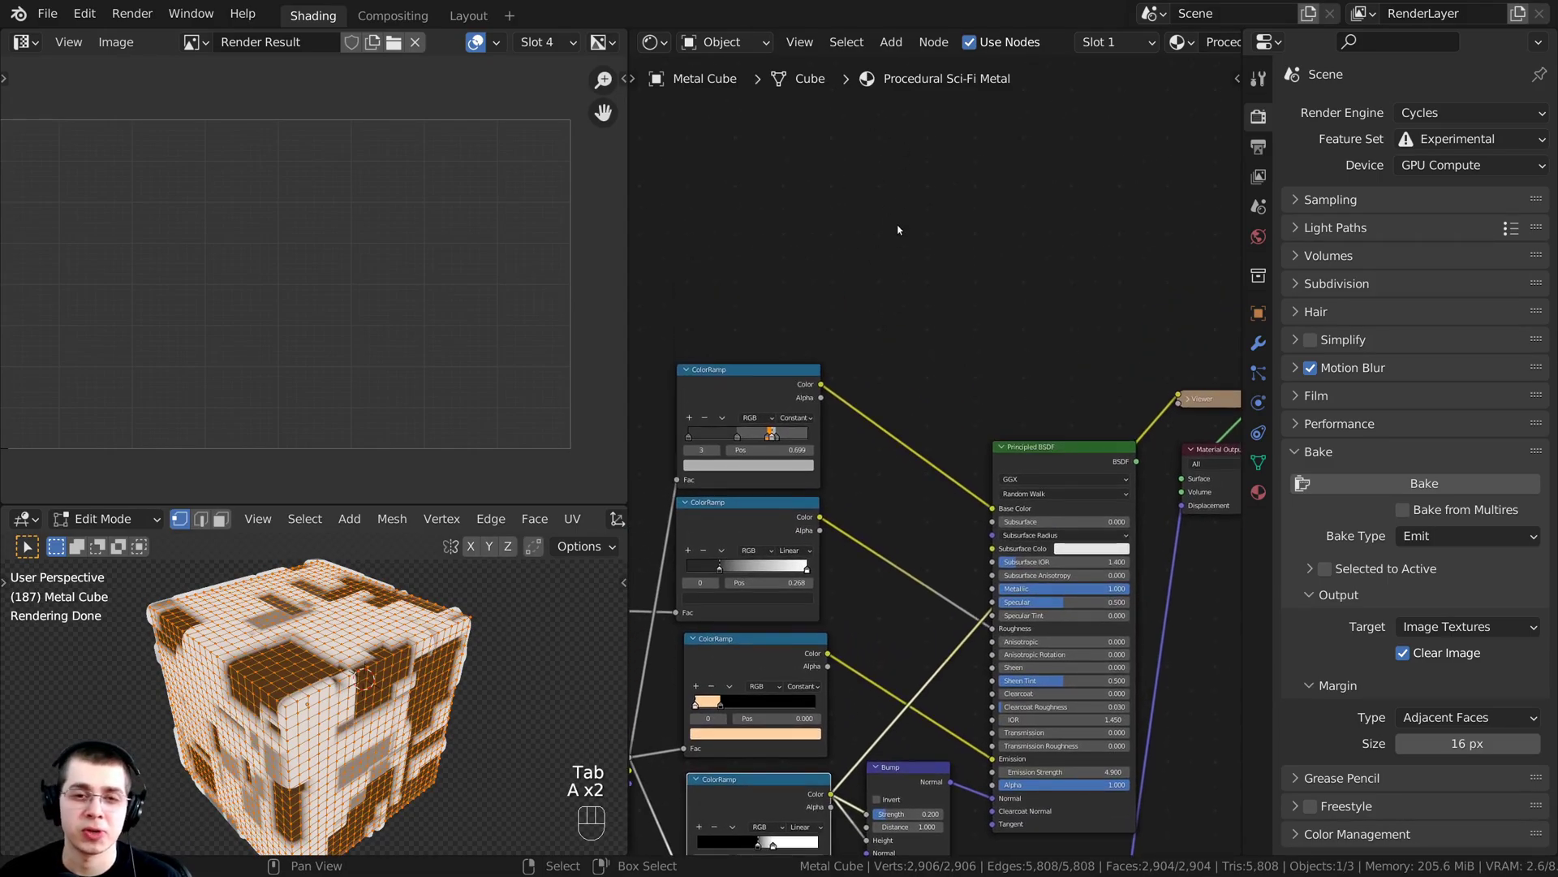
pyautogui.moveTo(893, 231); pyautogui.dragTo(957, 242, button='middle')
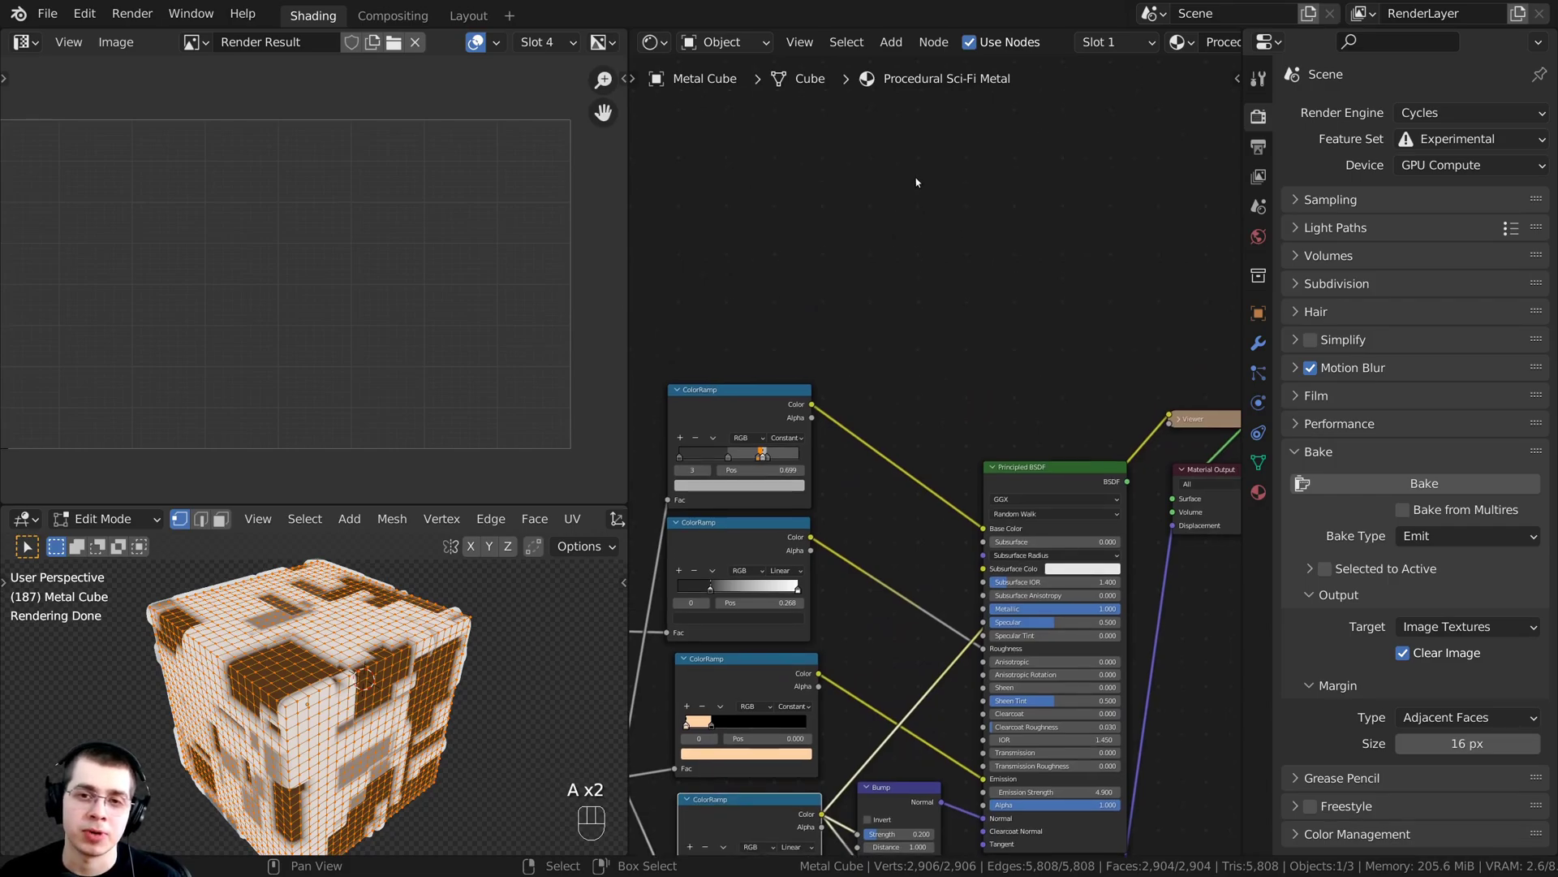
pyautogui.hotkey('shift', 'a')
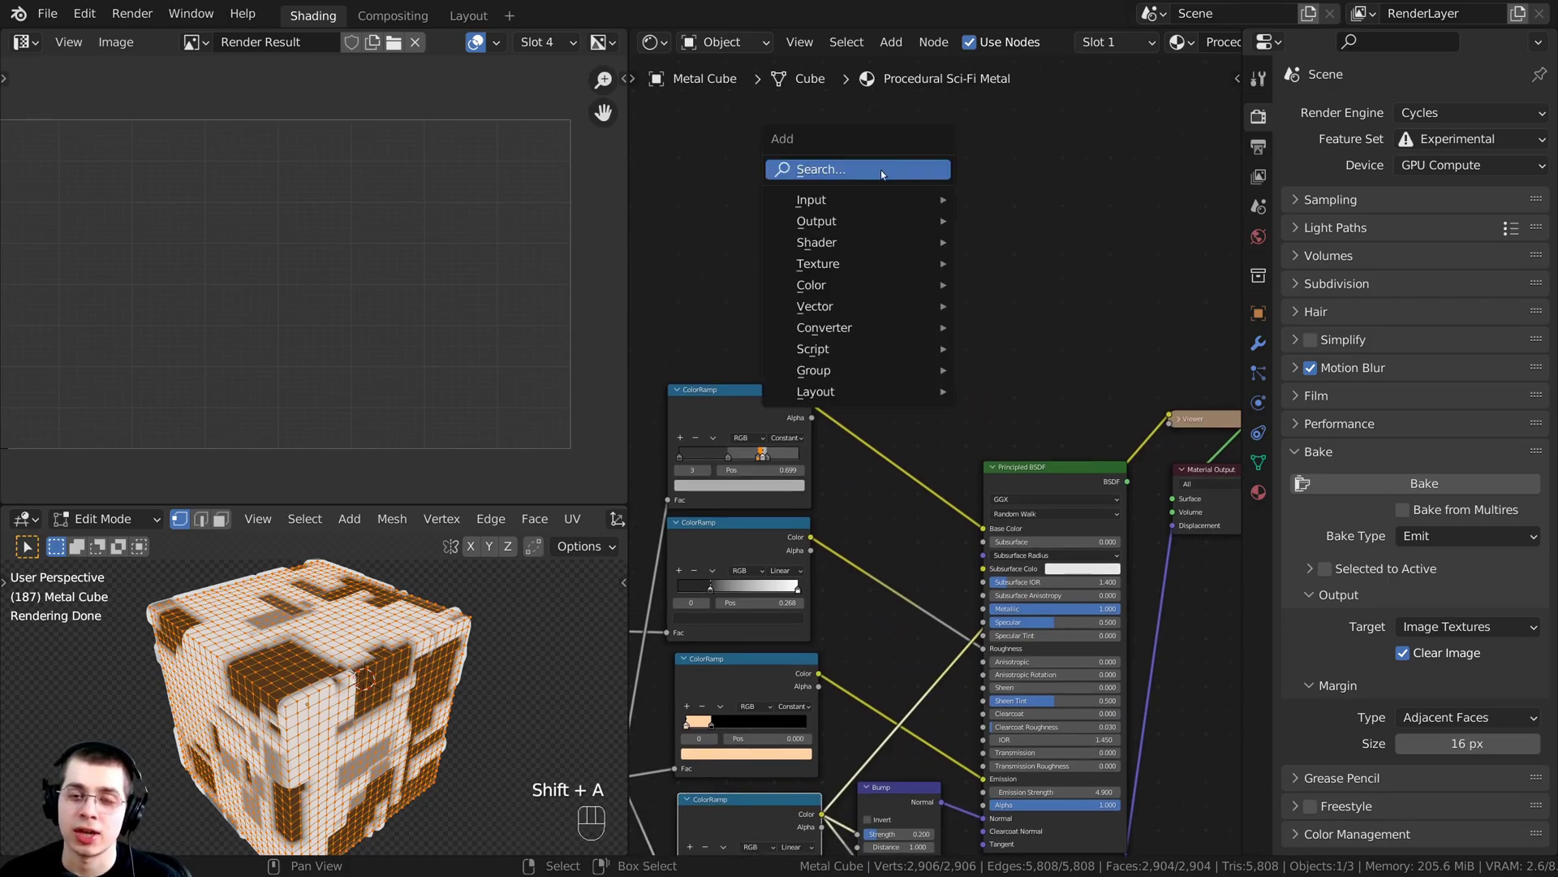
pyautogui.click(883, 170)
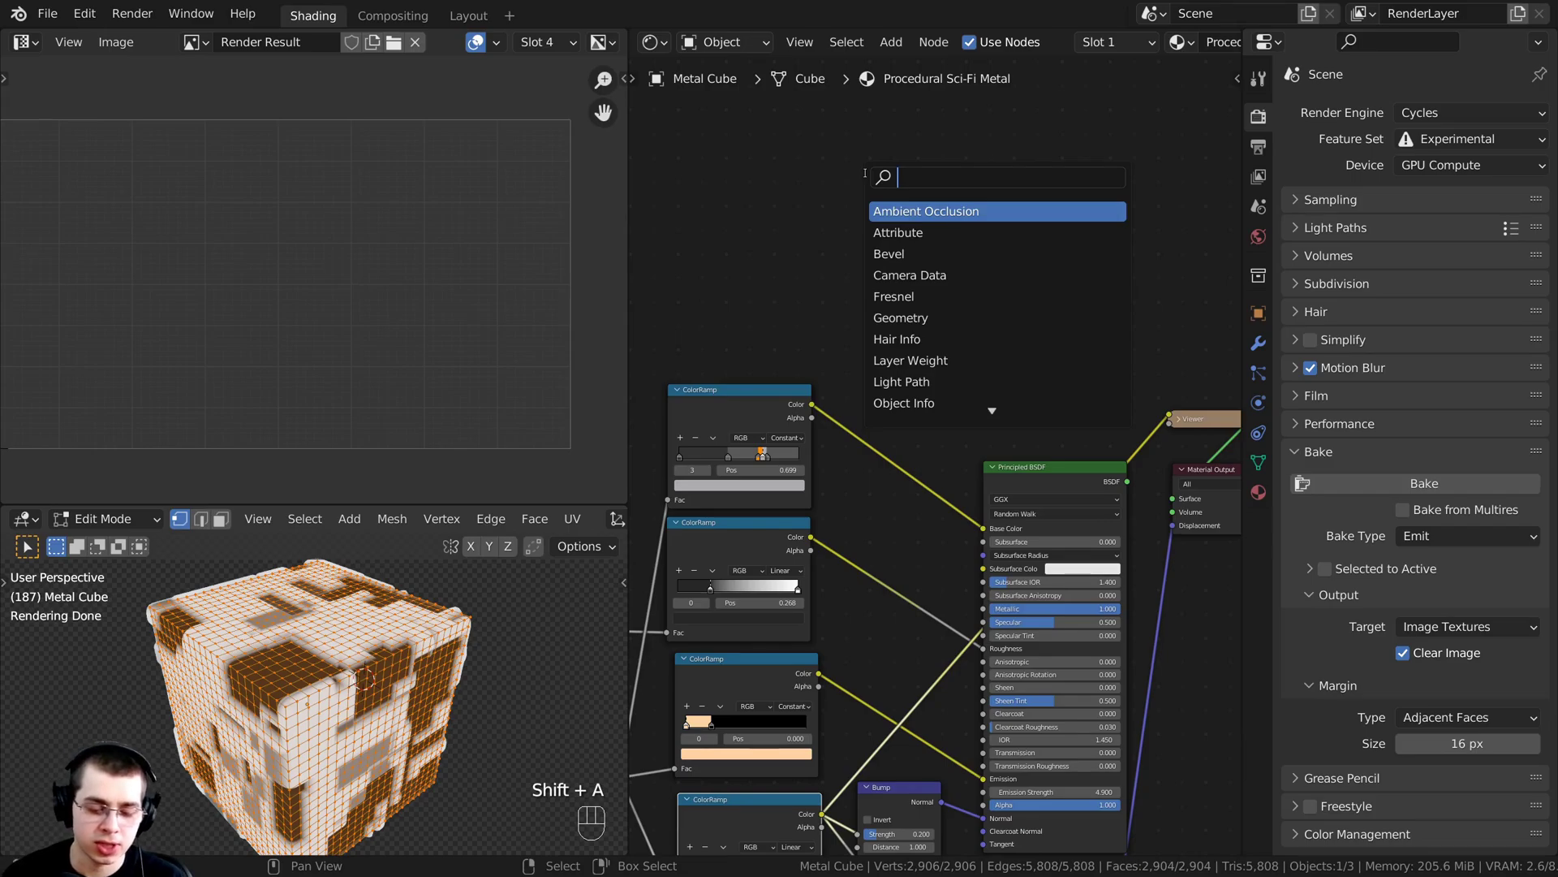
pyautogui.write('ima')
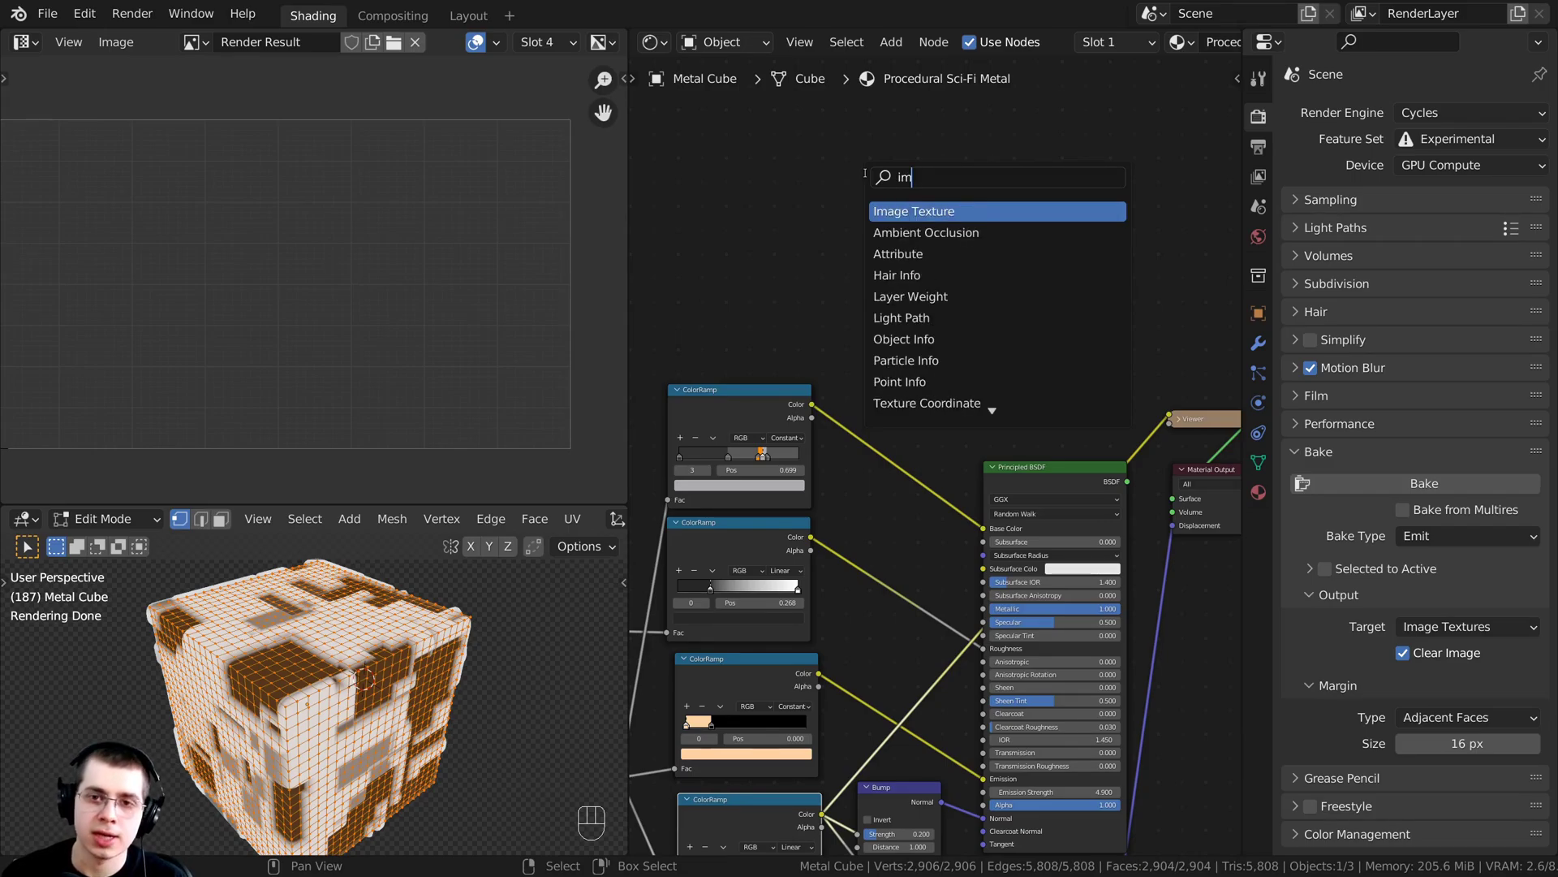
pyautogui.click(915, 211)
pyautogui.click(893, 324)
pyautogui.press('KP_Decimal')
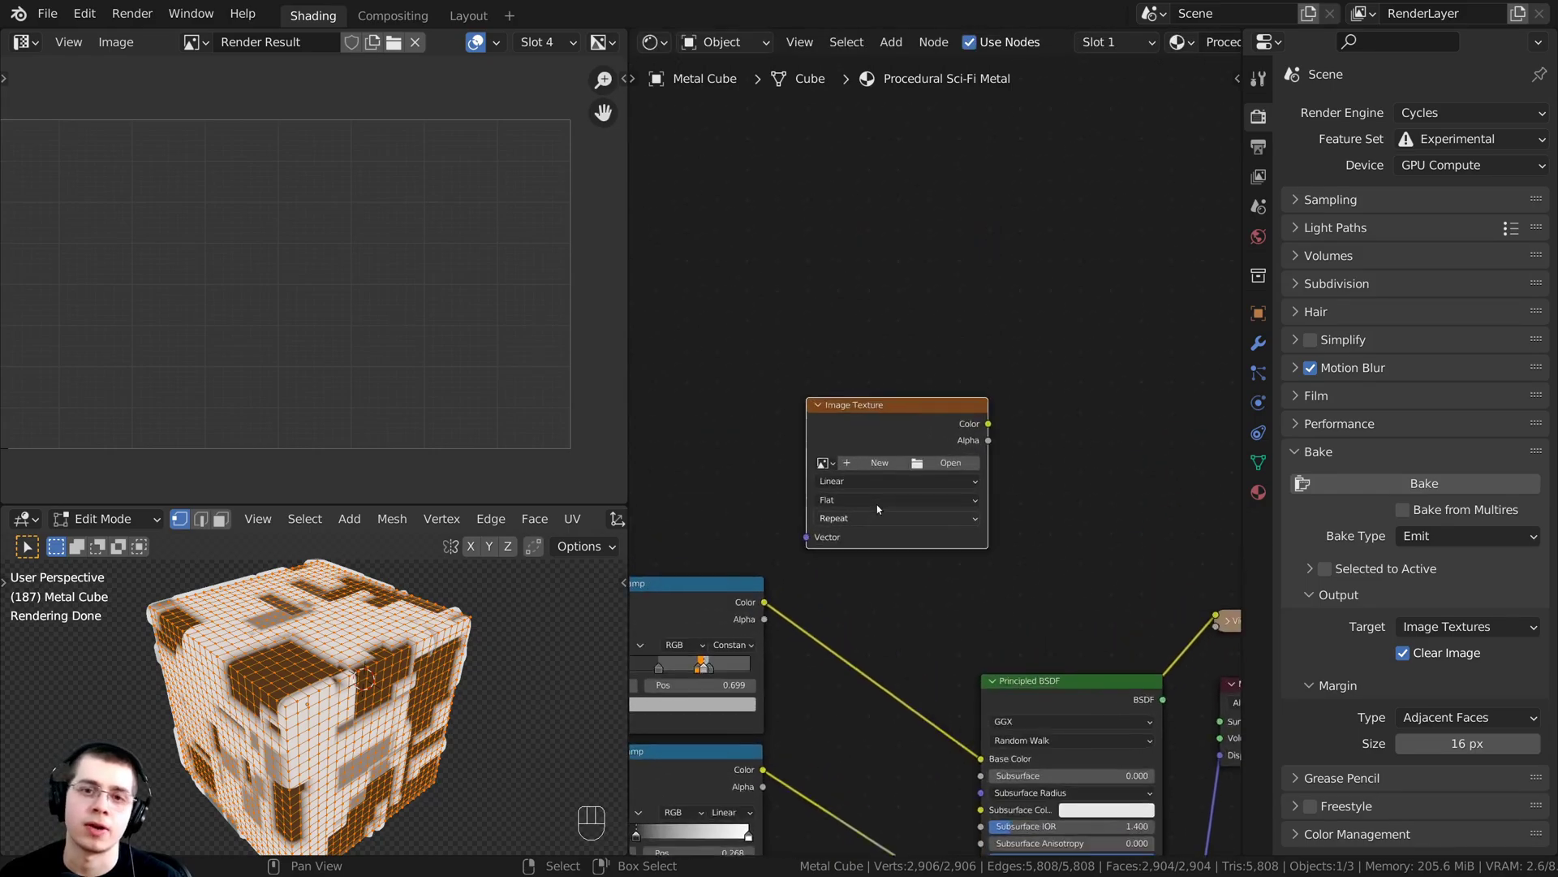
# - Start a new image in the unconnected Image Texture node and name it Displacment
pyautogui.scroll(3, 905, 470)
pyautogui.moveTo(920, 425); pyautogui.dragTo(988, 360, button='middle')
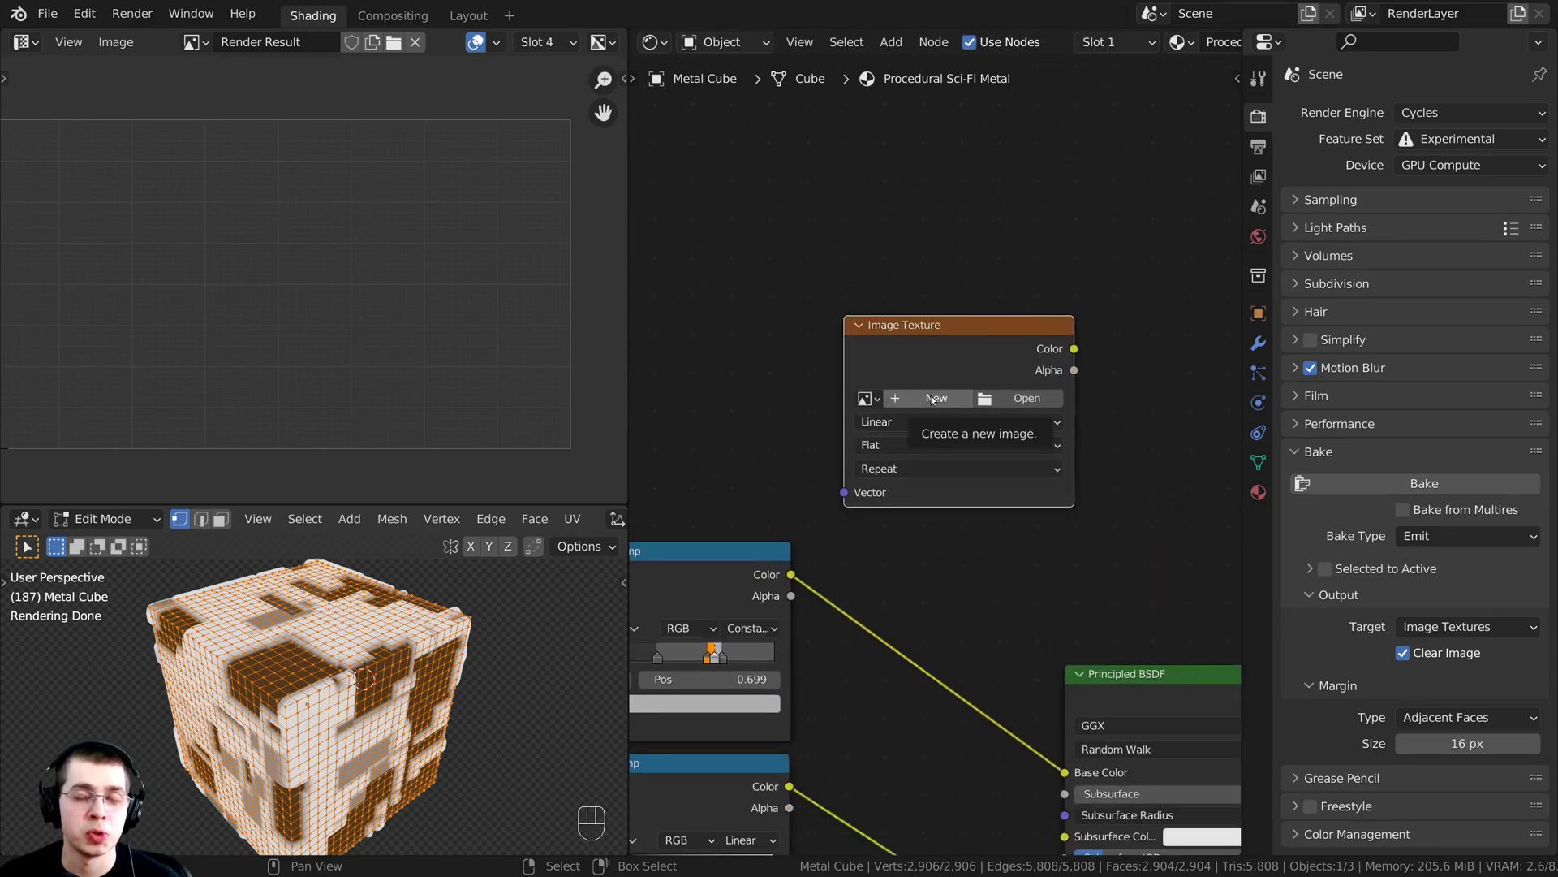
pyautogui.click(933, 399)
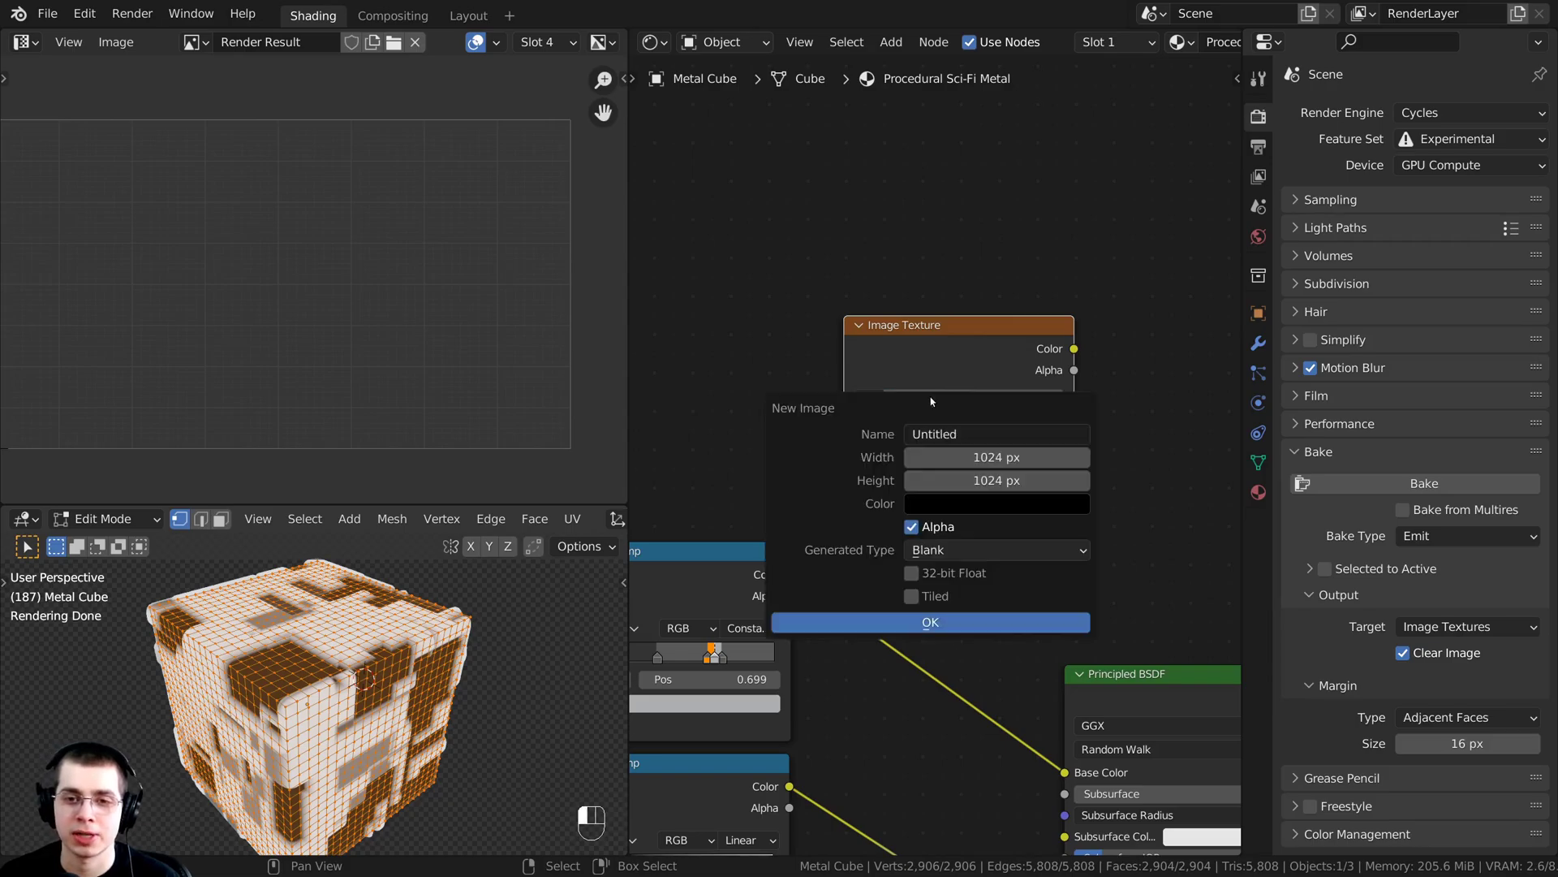
pyautogui.click(942, 434)
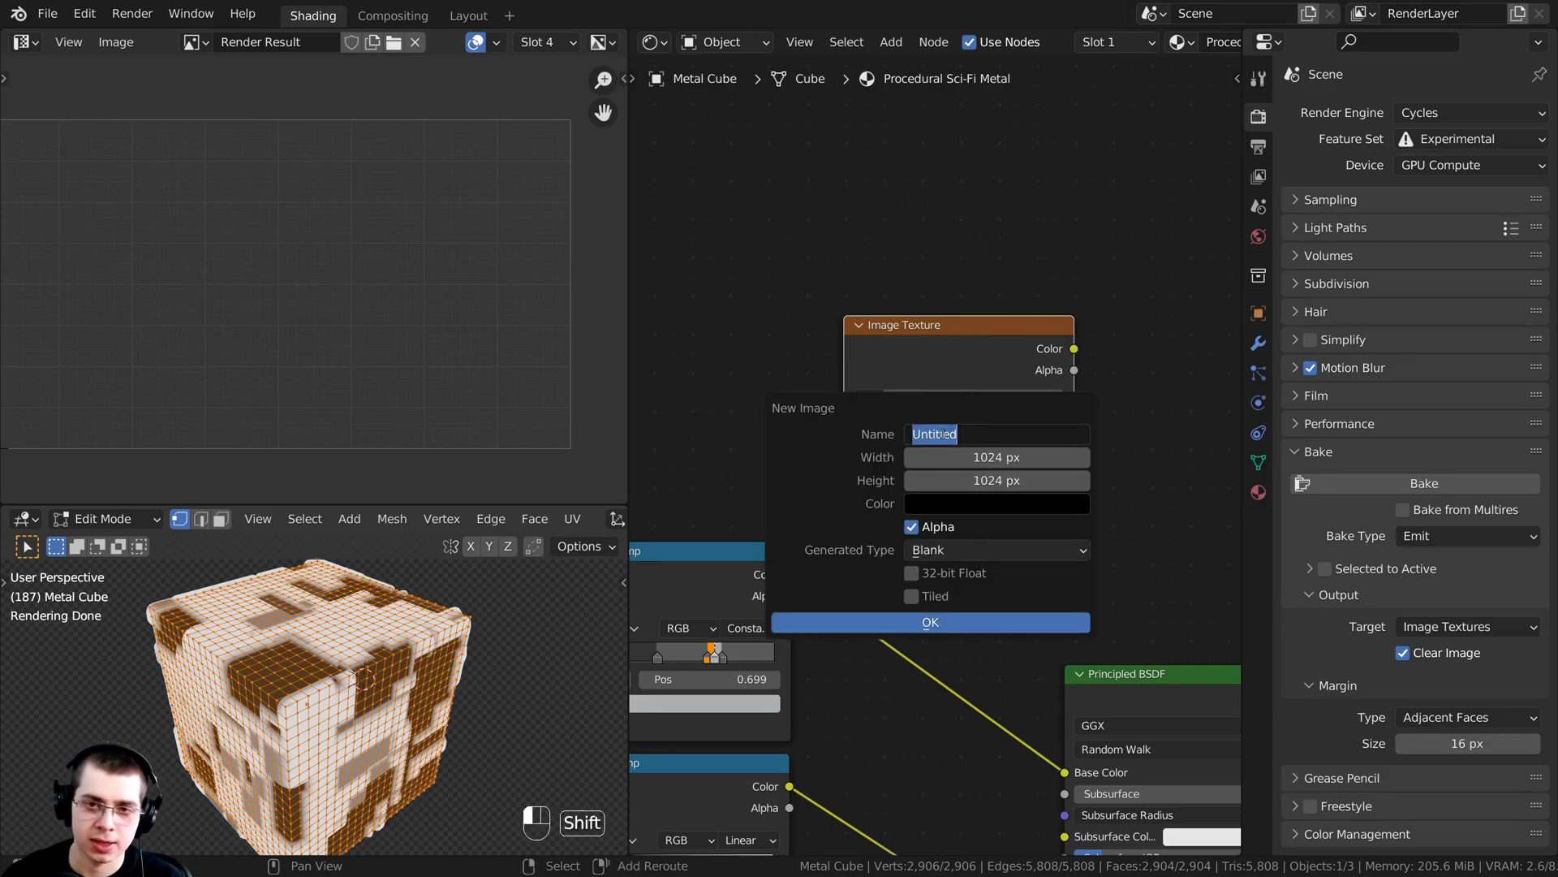
pyautogui.write('Displacement')
pyautogui.press('Return')
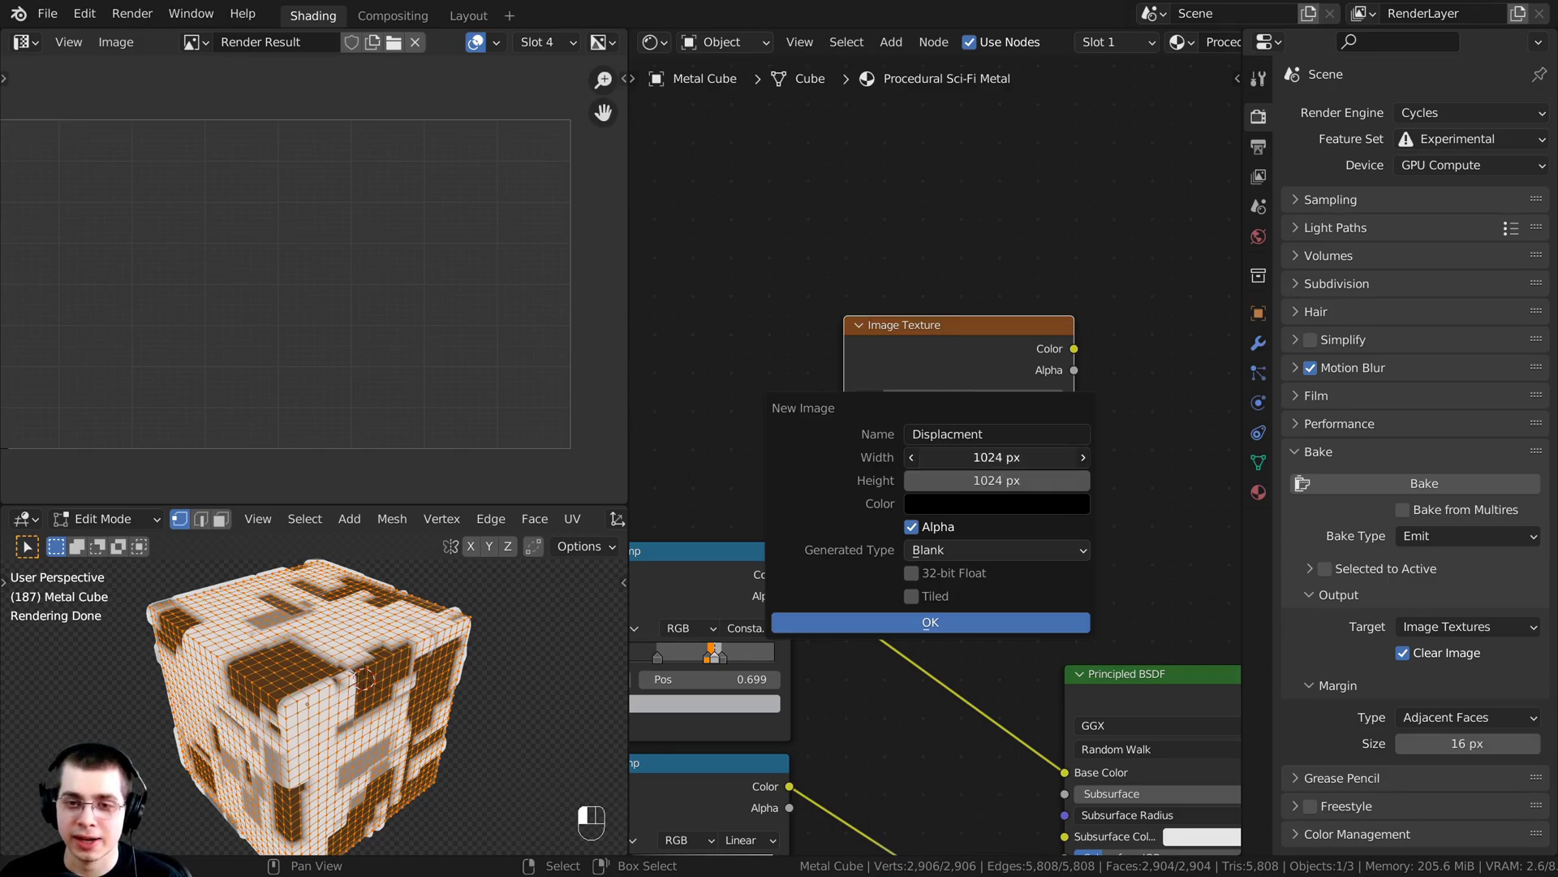
# - Set the new image's width and height to 4096 px and create it
pyautogui.click(970, 456)
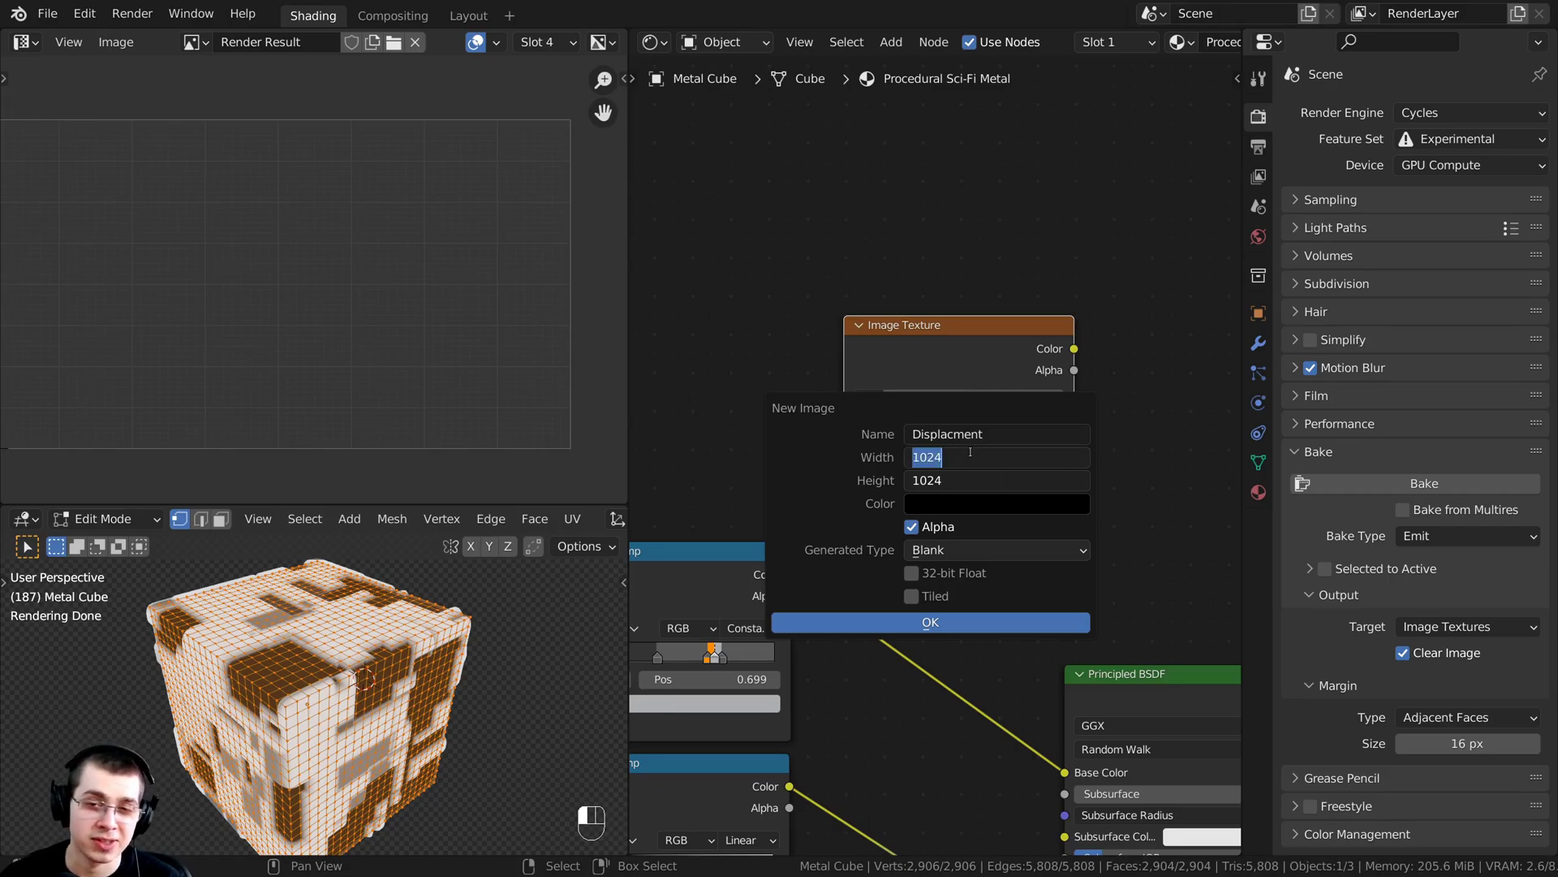
pyautogui.press('BackSpace')
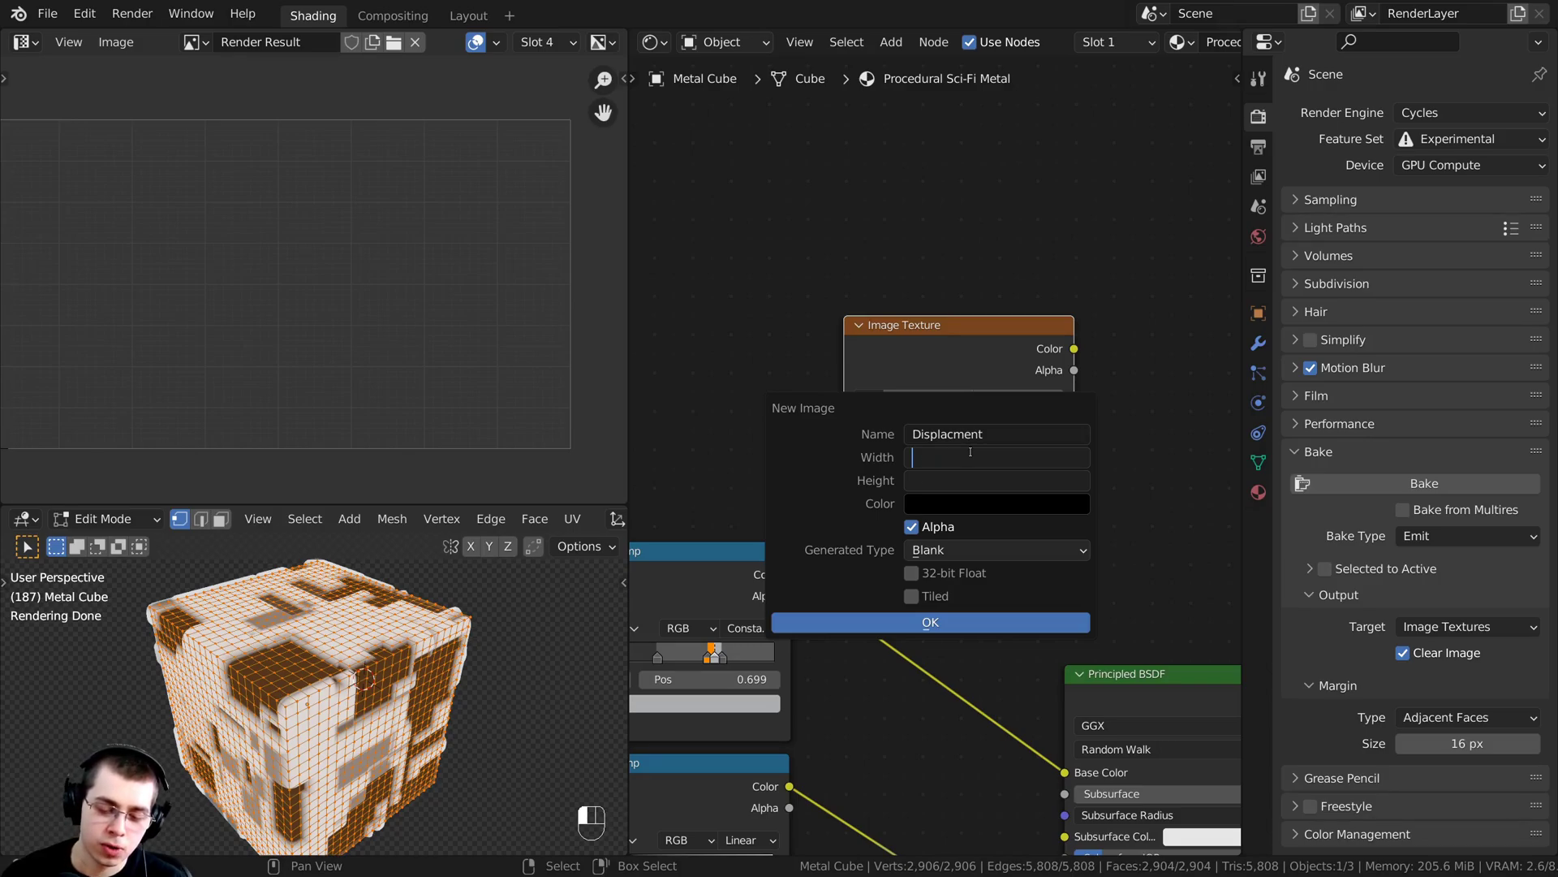
pyautogui.write('4096')
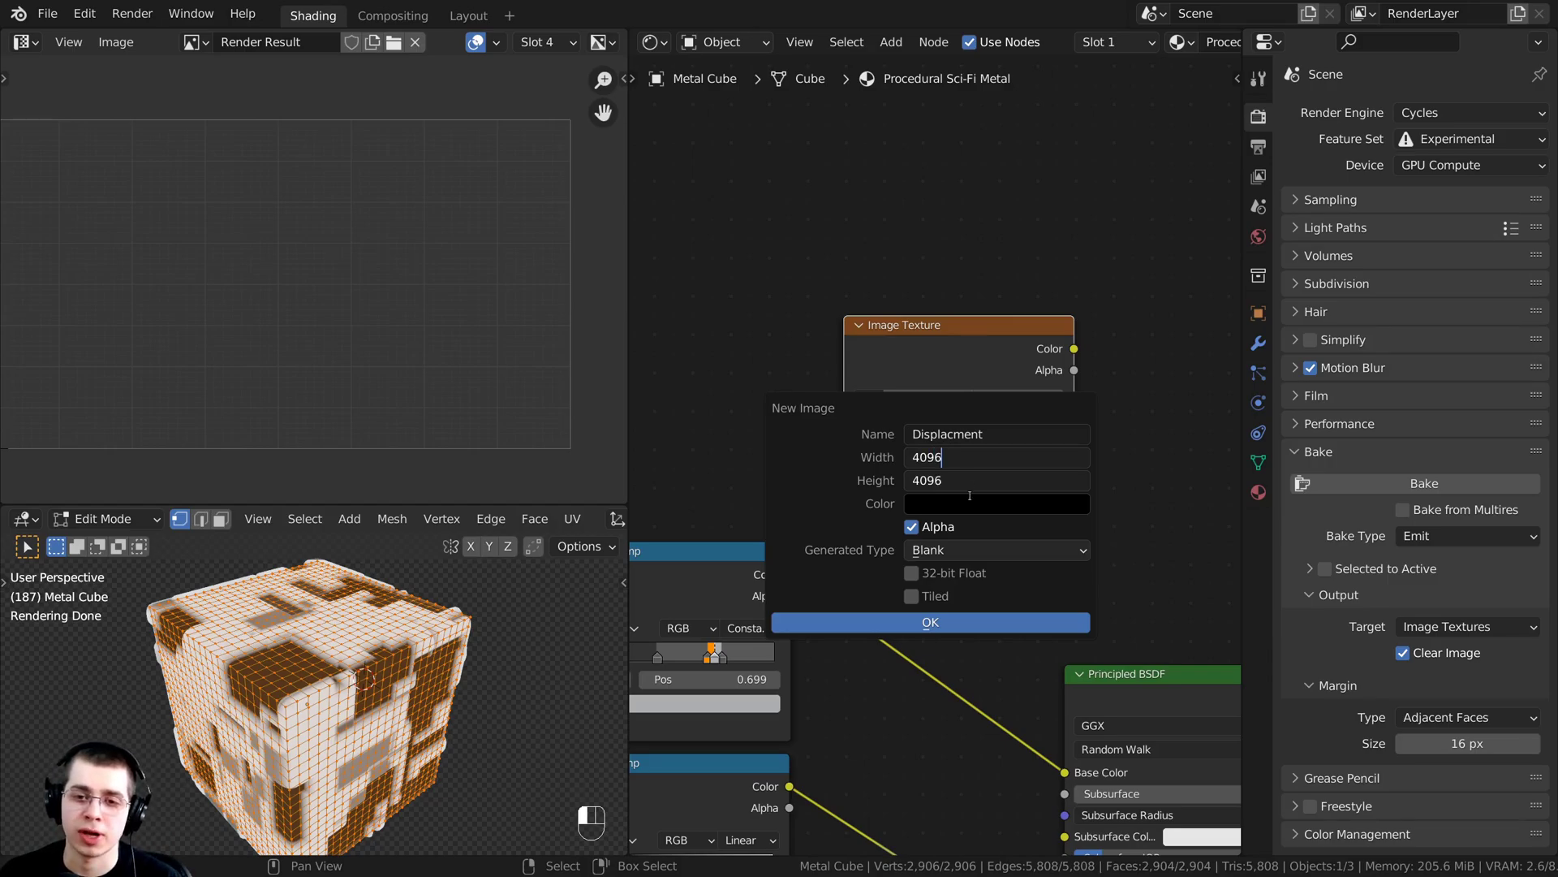
pyautogui.press('Return')
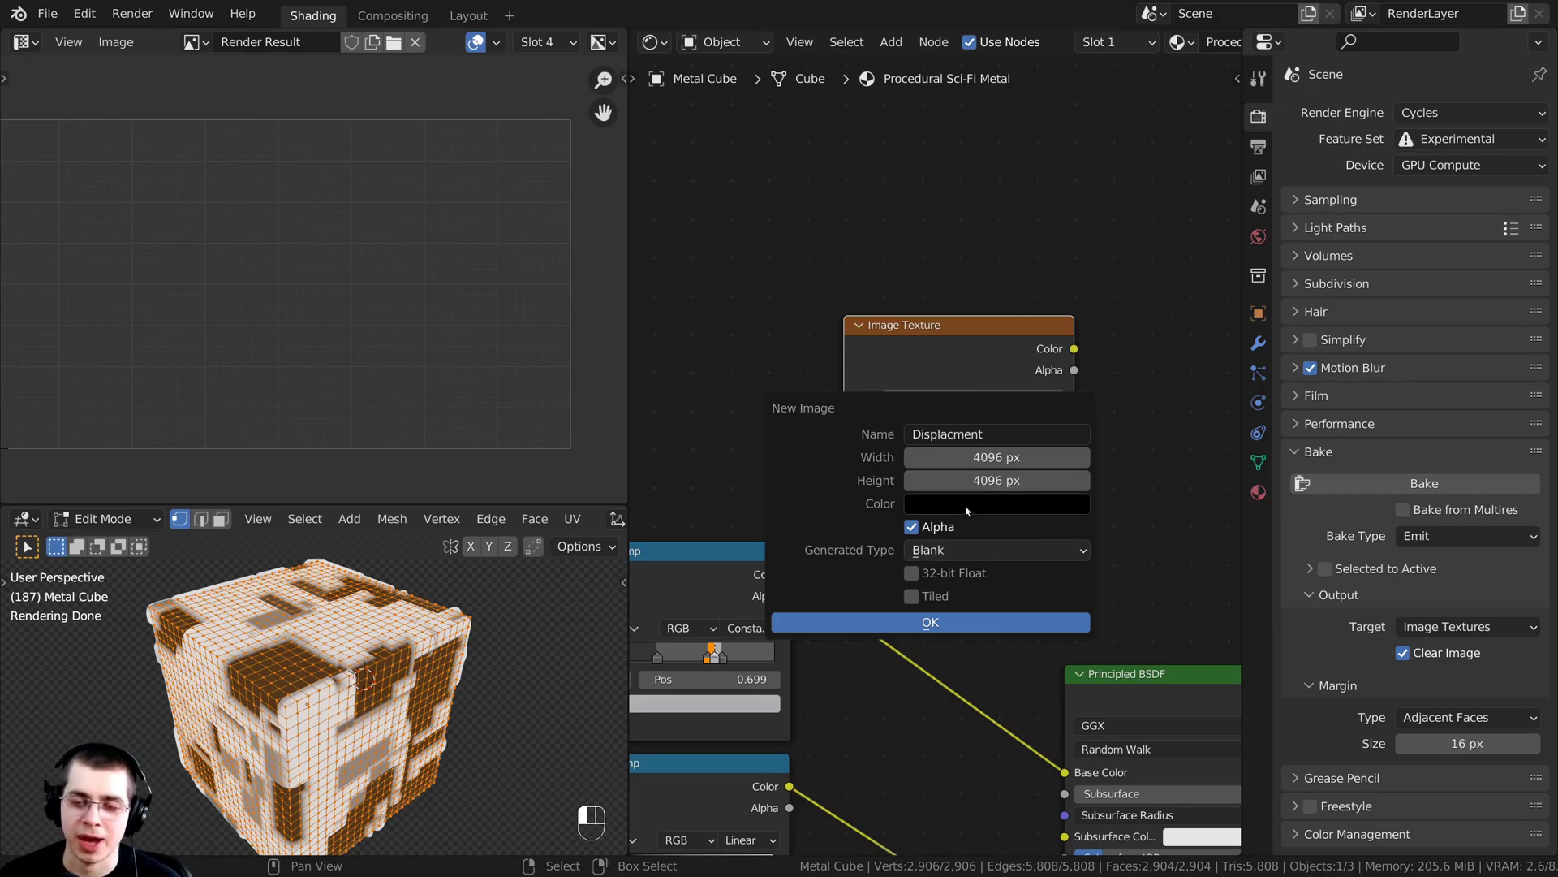
pyautogui.click(931, 623)
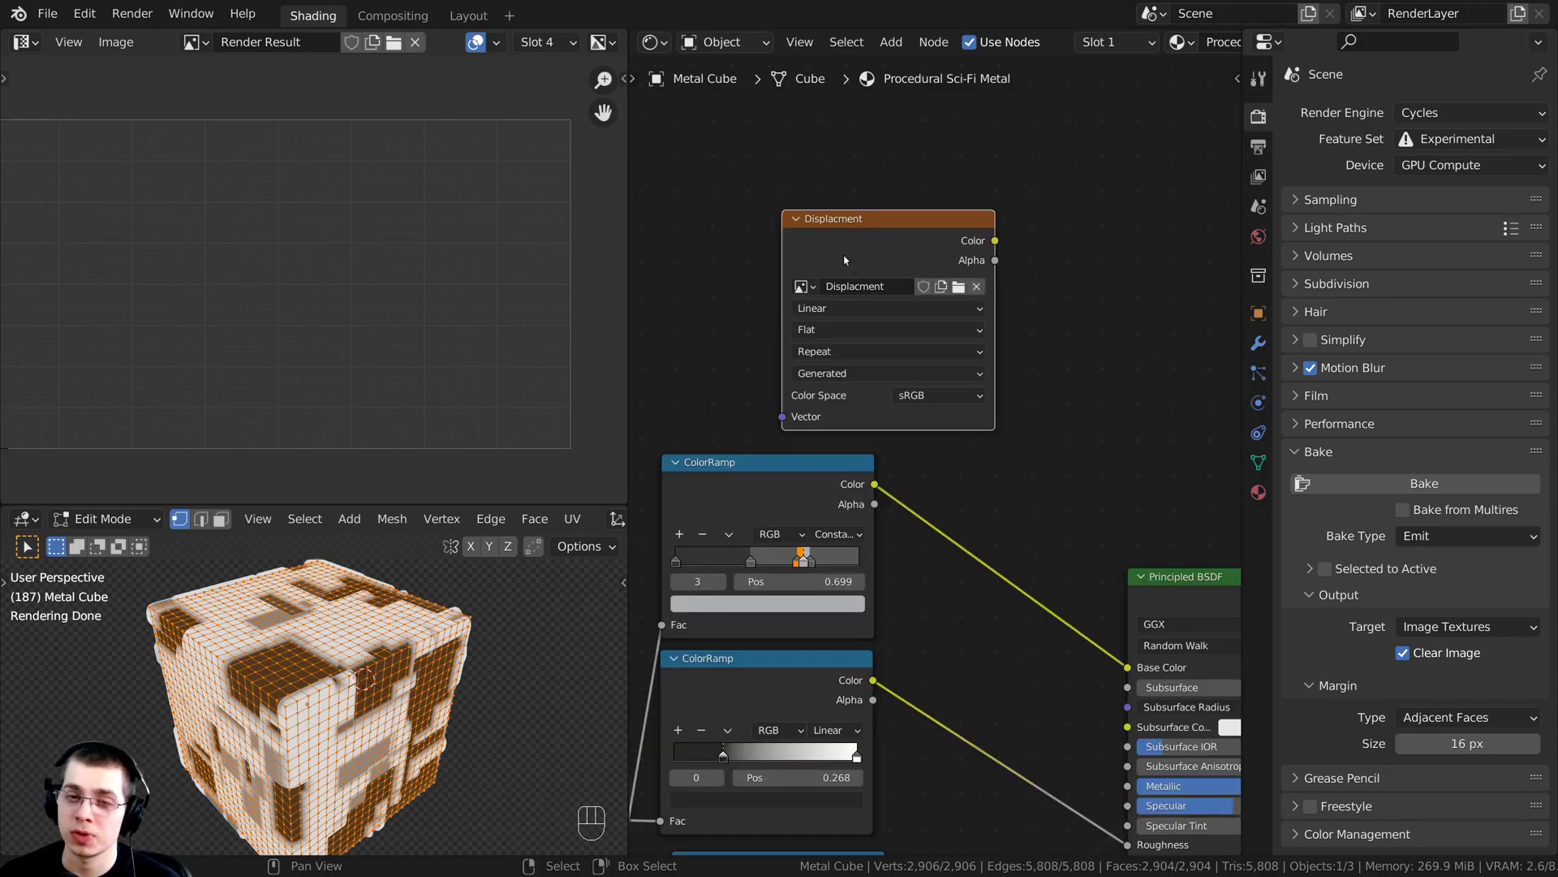
# - Set the Displacment texture's color space to Non-Color and shift its node slightly up and to the left above the ColorRamps
pyautogui.moveTo(844, 260); pyautogui.dragTo(829, 248)
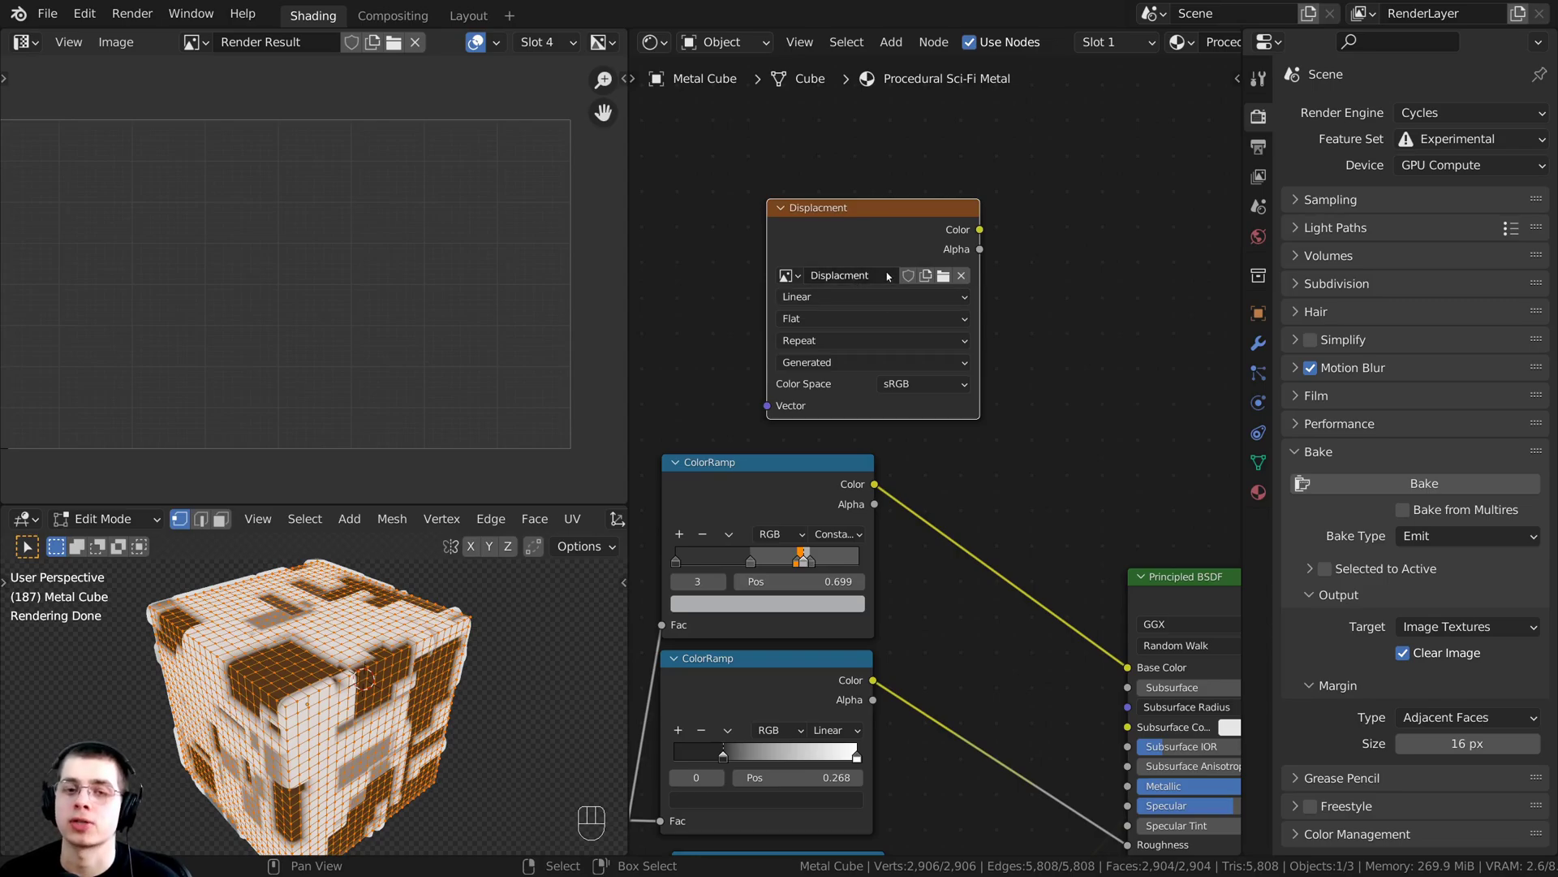
pyautogui.scroll(2, 739, 388)
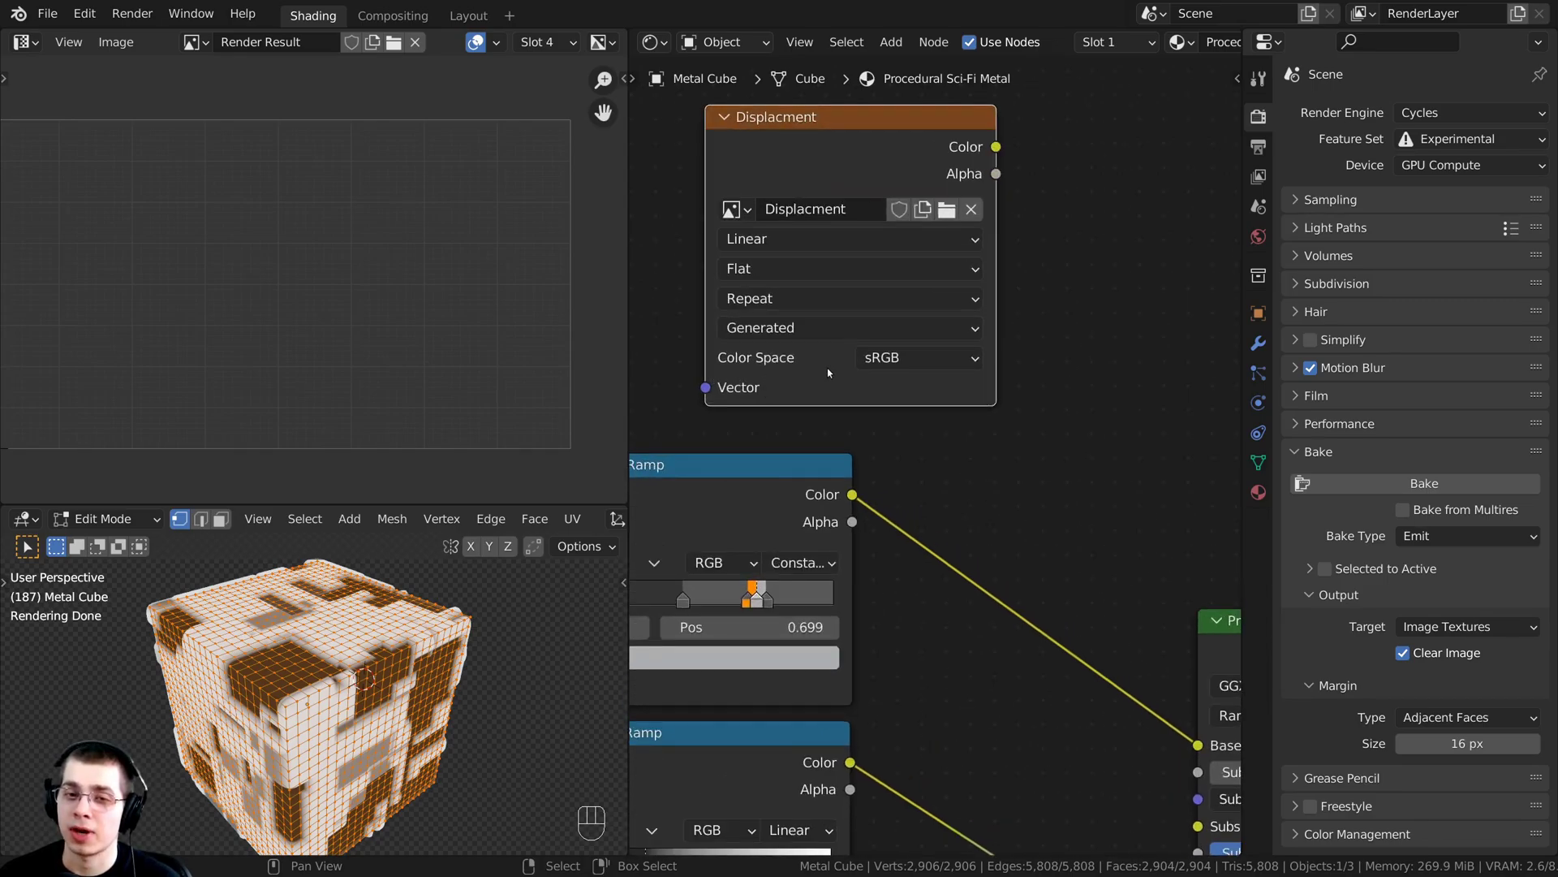
pyautogui.click(887, 361)
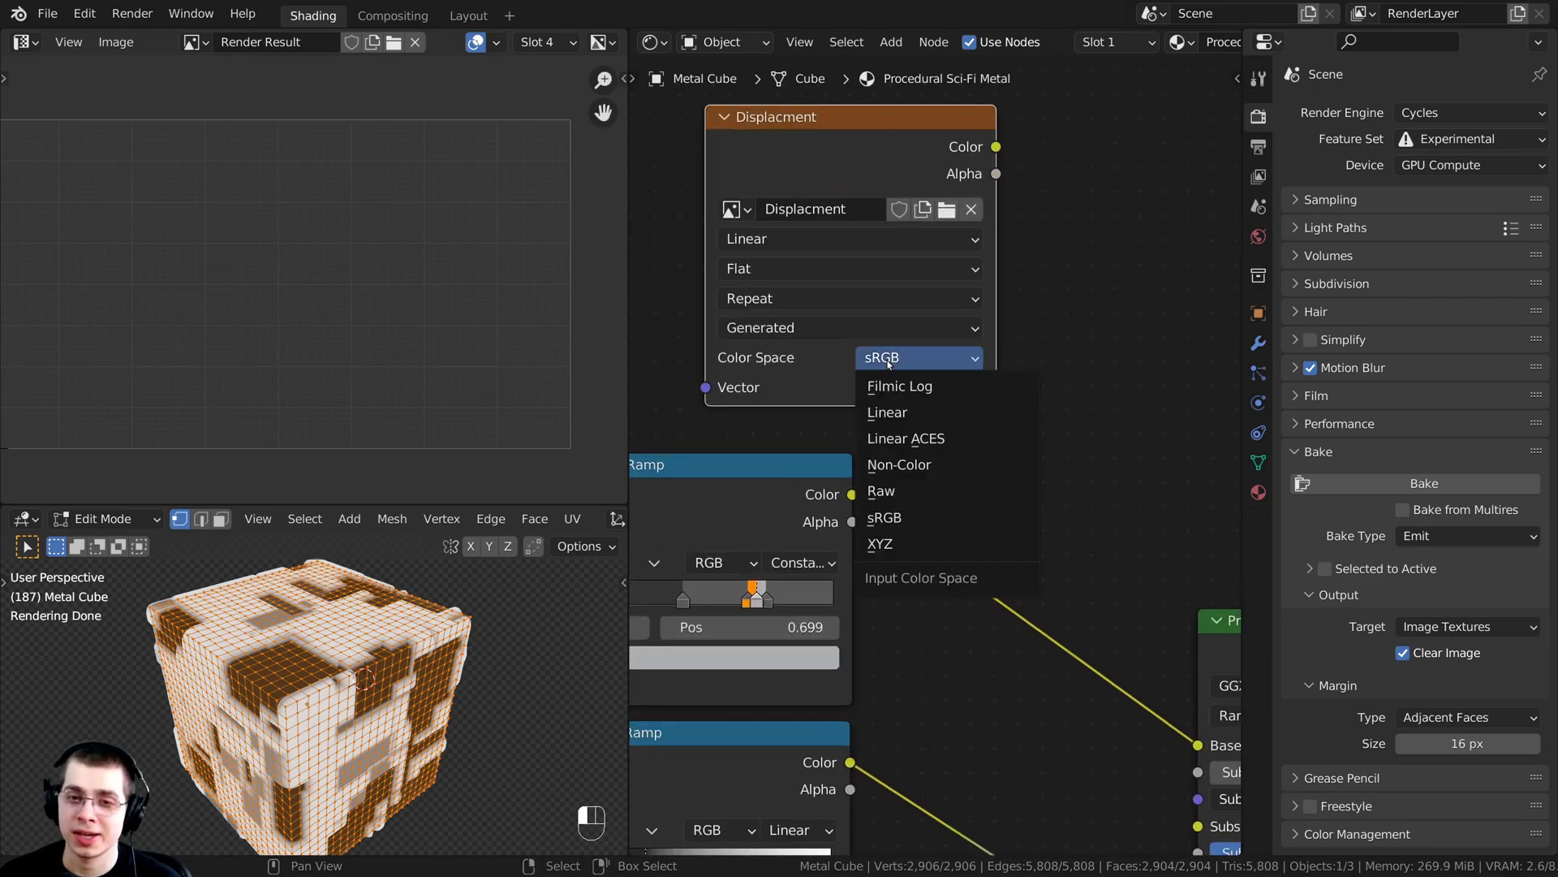
pyautogui.click(909, 466)
pyautogui.scroll(-2, 904, 458)
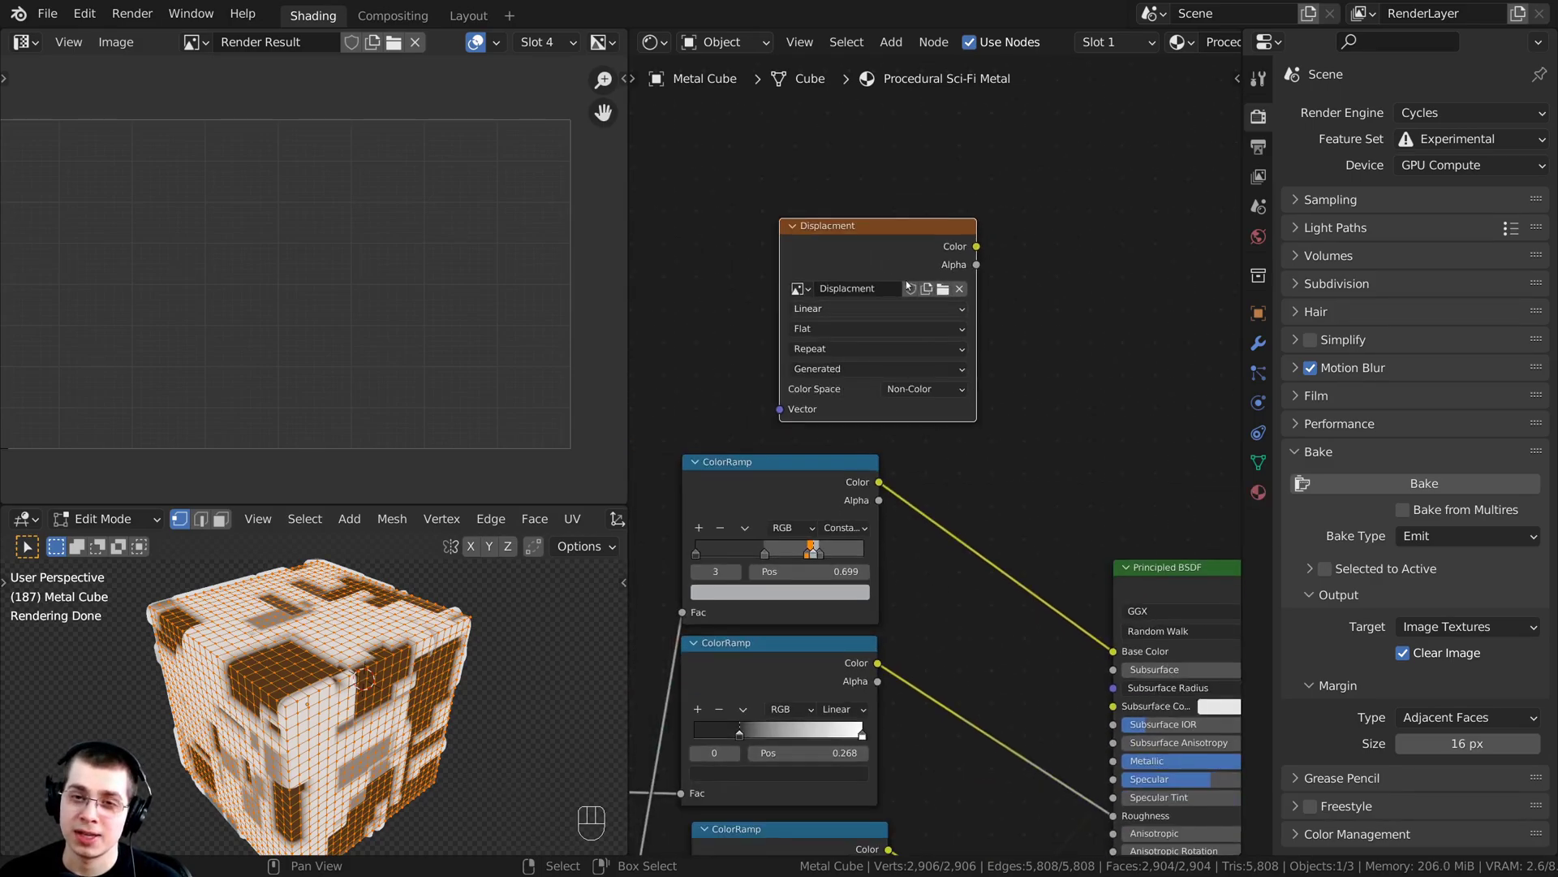
pyautogui.moveTo(873, 258); pyautogui.dragTo(838, 255)
pyautogui.moveTo(833, 324); pyautogui.dragTo(836, 298, button='middle')
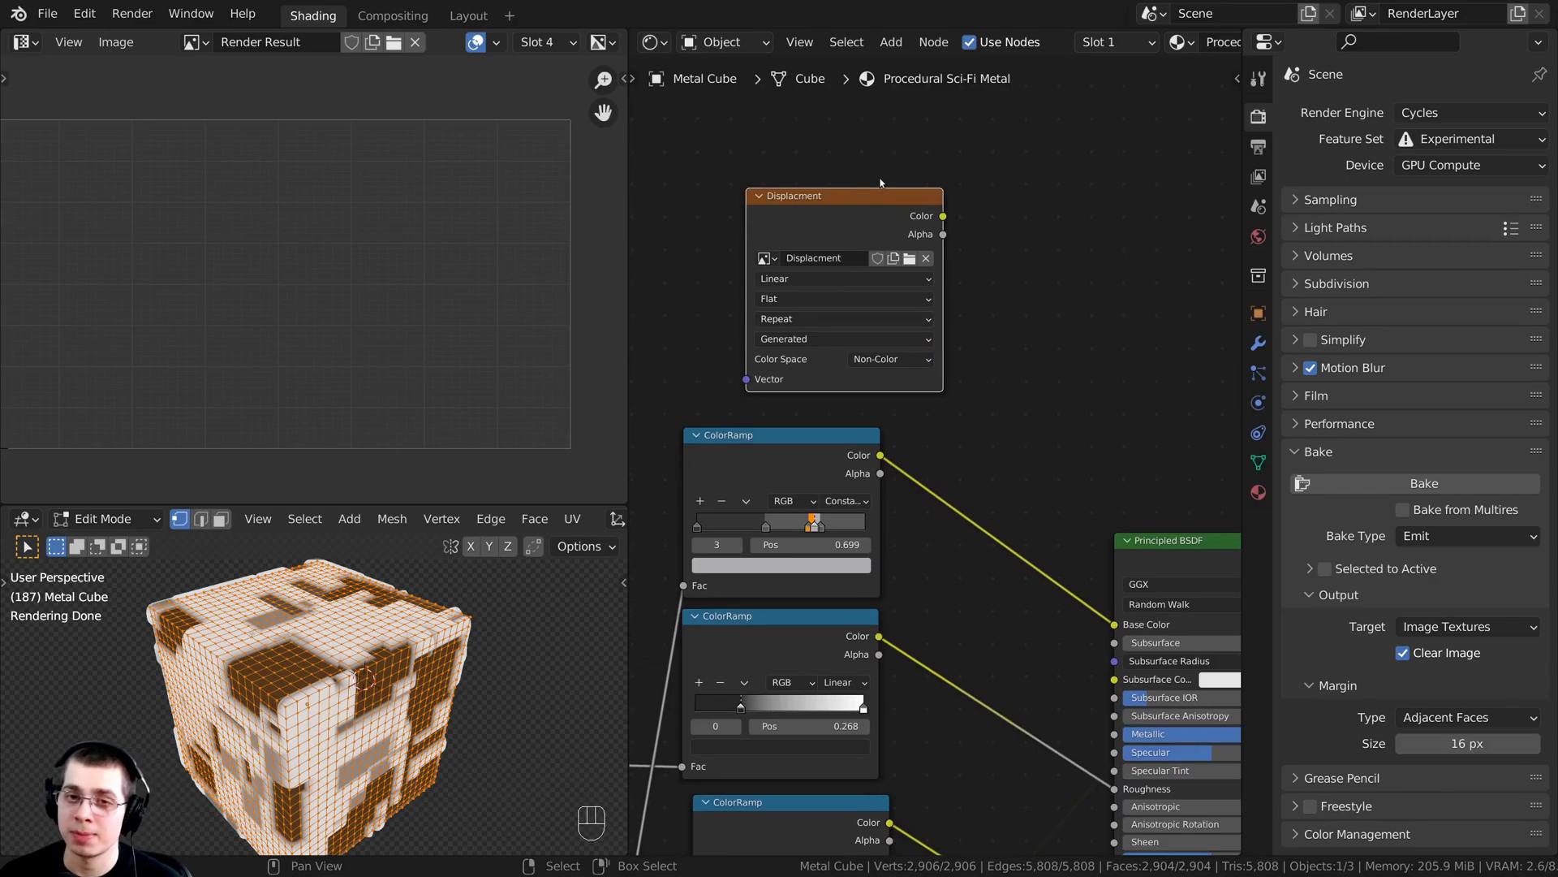
# - Examine the node tree from the Displacment texture node down to the ColorRamps, Principled BSDF, Bump and Displacement nodes
pyautogui.moveTo(945, 218); pyautogui.dragTo(881, 315)
pyautogui.click(768, 434)
pyautogui.click(769, 434)
pyautogui.moveTo(769, 435); pyautogui.dragTo(765, 314, button='middle')
pyautogui.scroll(3, 747, 327)
pyautogui.moveTo(914, 350); pyautogui.dragTo(855, 320, button='middle')
pyautogui.moveTo(1050, 494); pyautogui.dragTo(943, 475, button='middle')
pyautogui.scroll(-1, 763, 101)
pyautogui.moveTo(763, 101); pyautogui.dragTo(1012, 340, button='middle')
pyautogui.click(919, 213)
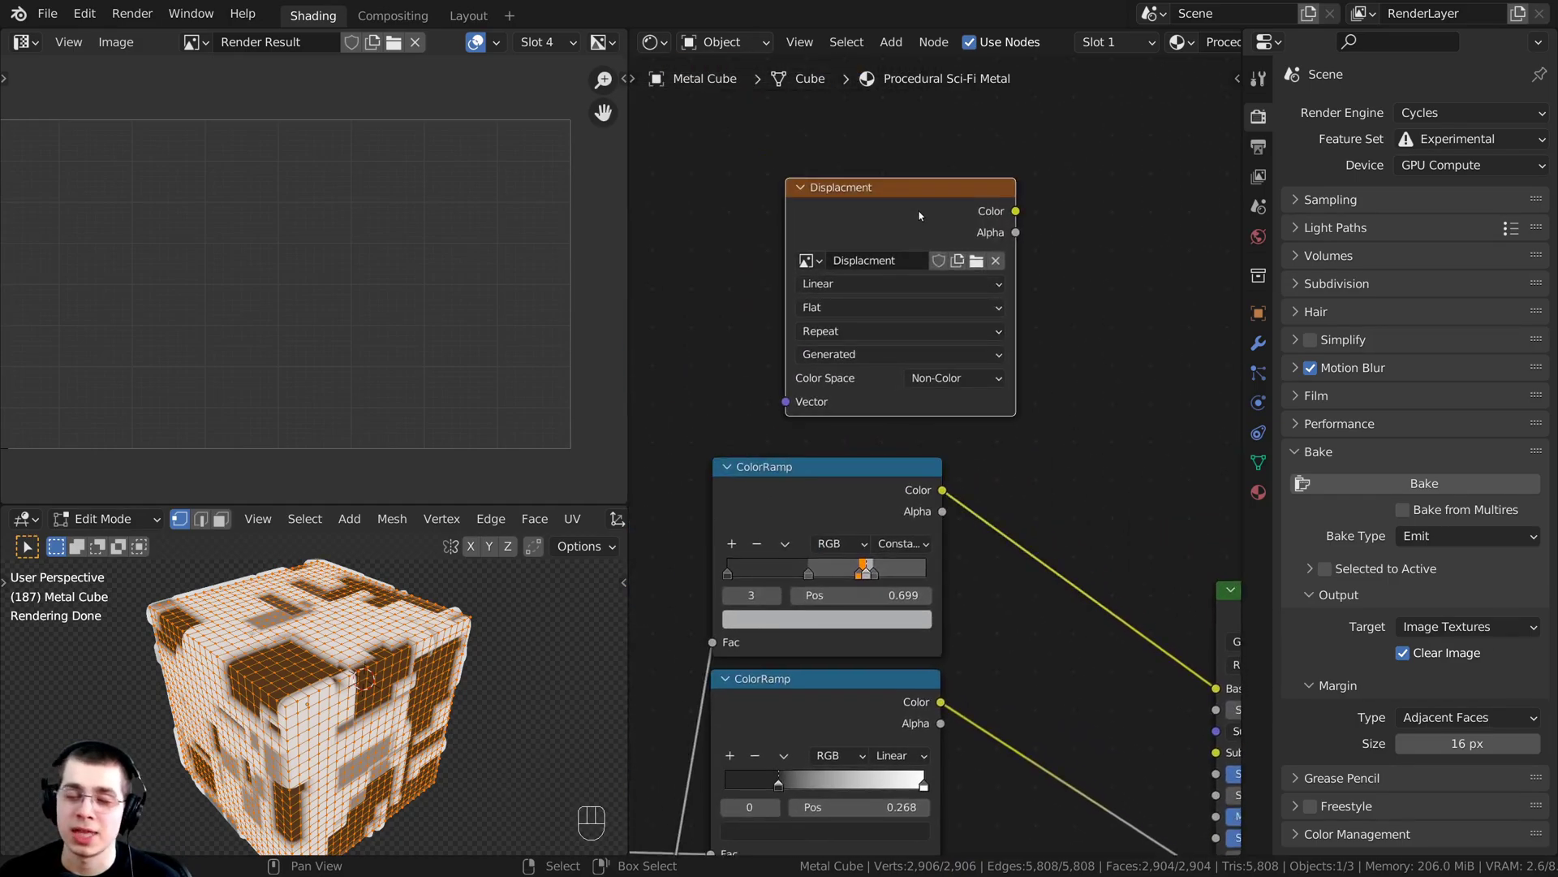
pyautogui.scroll(-3, 860, 288)
pyautogui.scroll(-1, 959, 294)
pyautogui.moveTo(982, 466); pyautogui.dragTo(929, 174, button='middle')
pyautogui.scroll(-2, 875, 259)
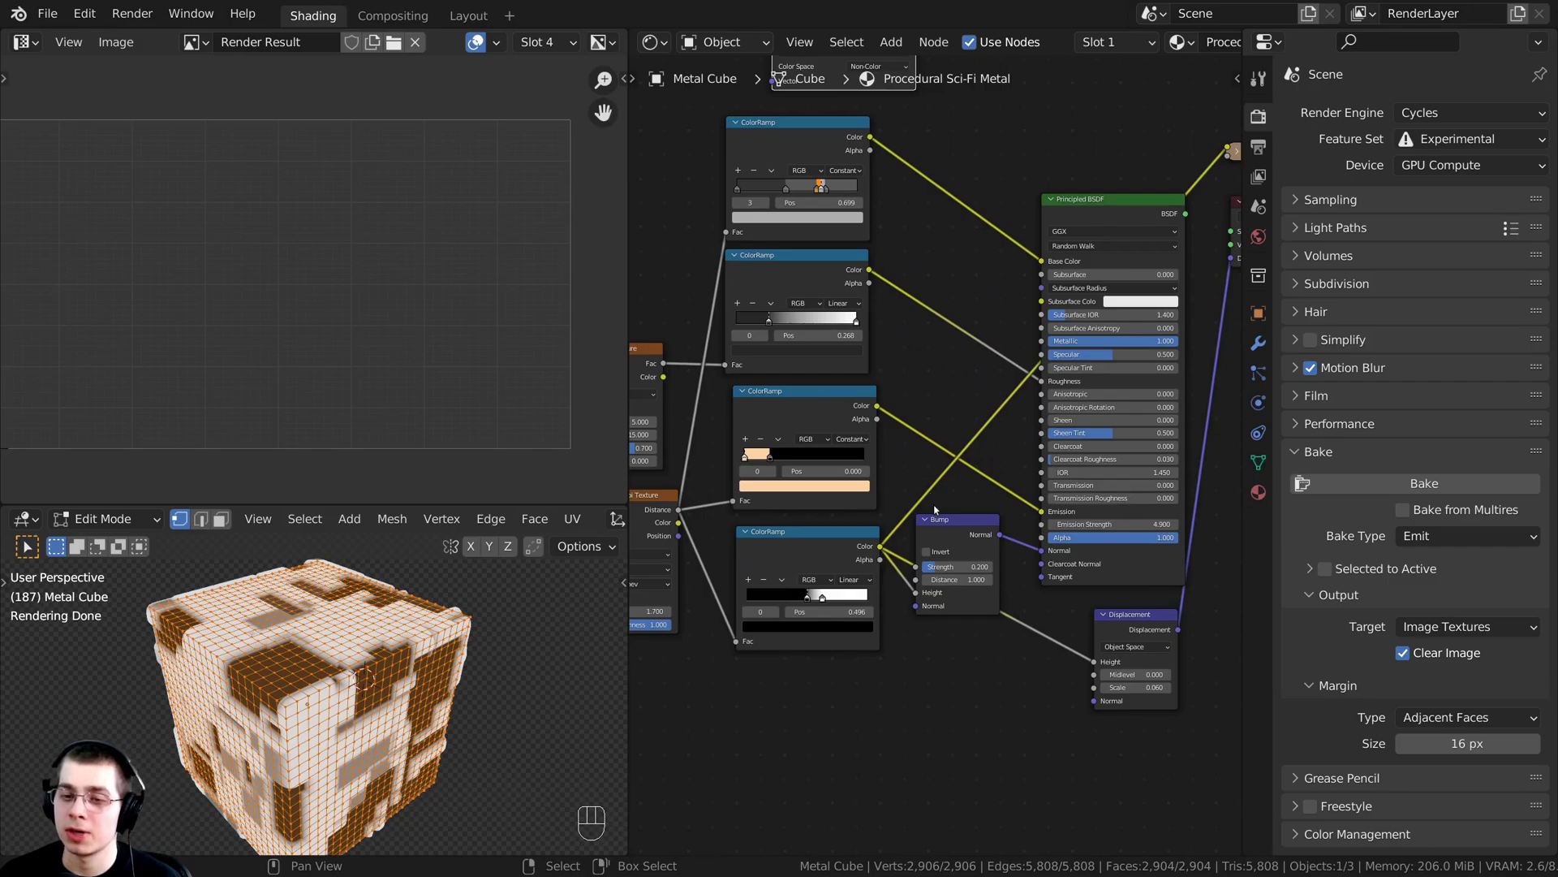
pyautogui.moveTo(891, 292); pyautogui.dragTo(859, 474, button='middle')
pyautogui.scroll(4, 859, 474)
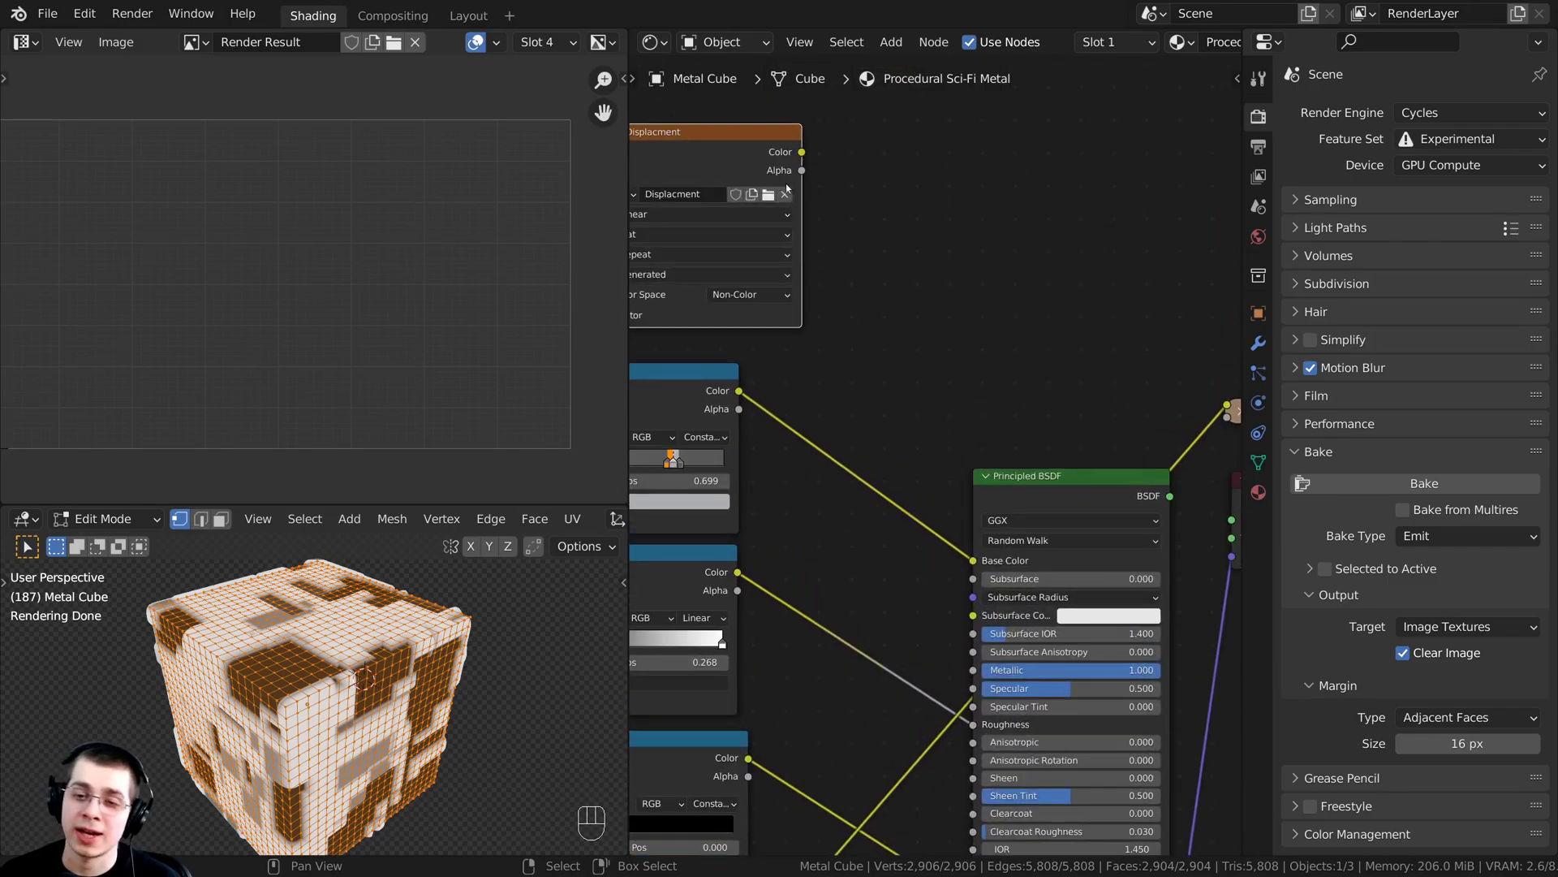
pyautogui.scroll(2, 764, 296)
pyautogui.moveTo(765, 296); pyautogui.dragTo(859, 377, button='middle')
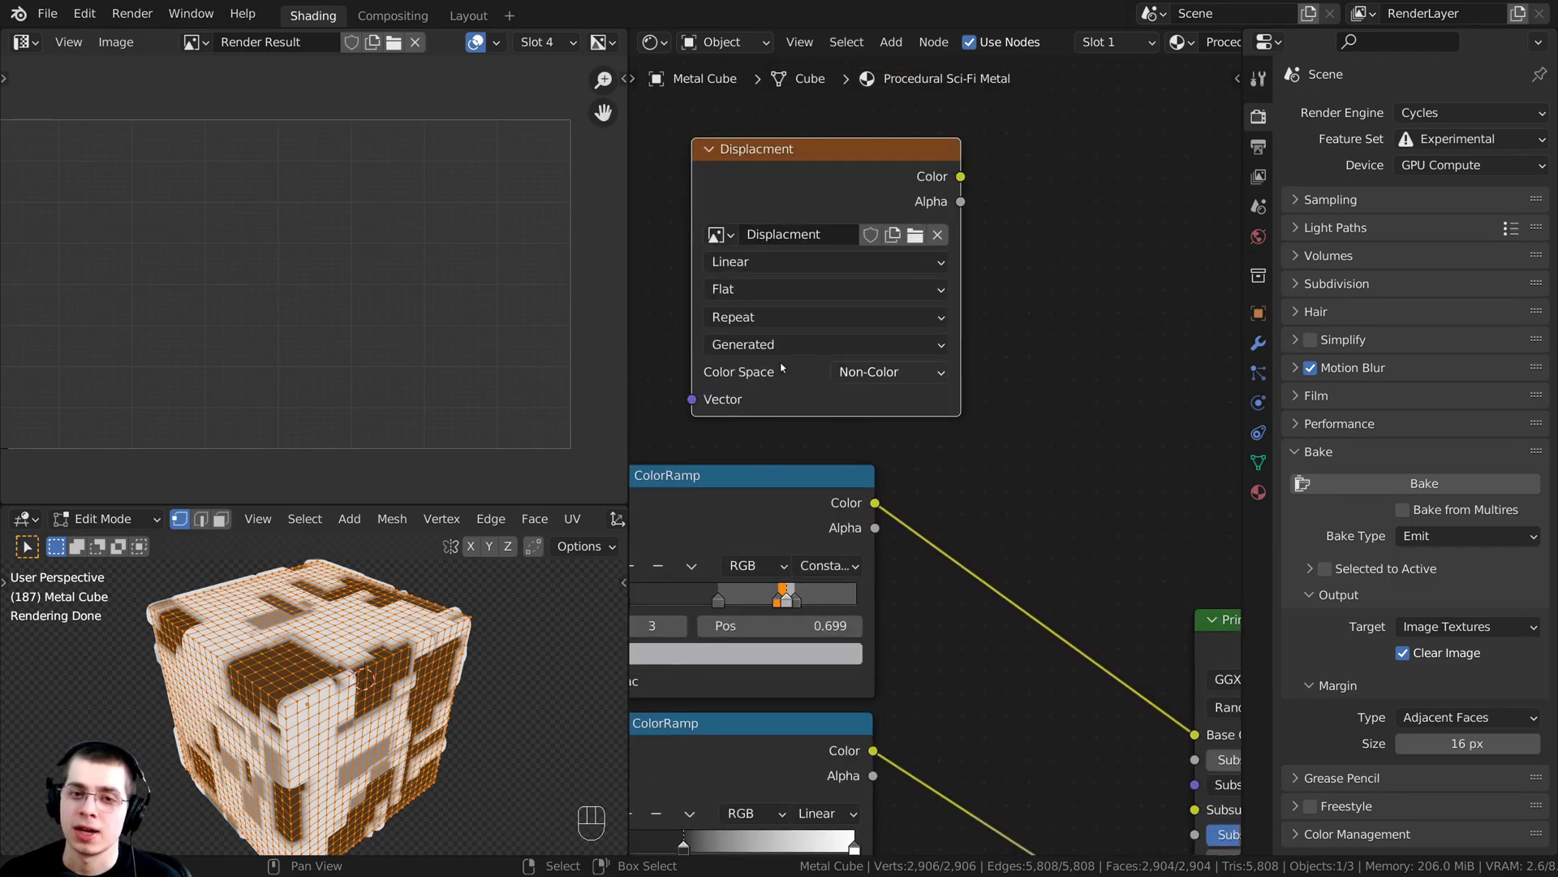
# - Look through the color space options of the Displacment texture and close the list without choosing another one
pyautogui.click(874, 378)
pyautogui.click(874, 379)
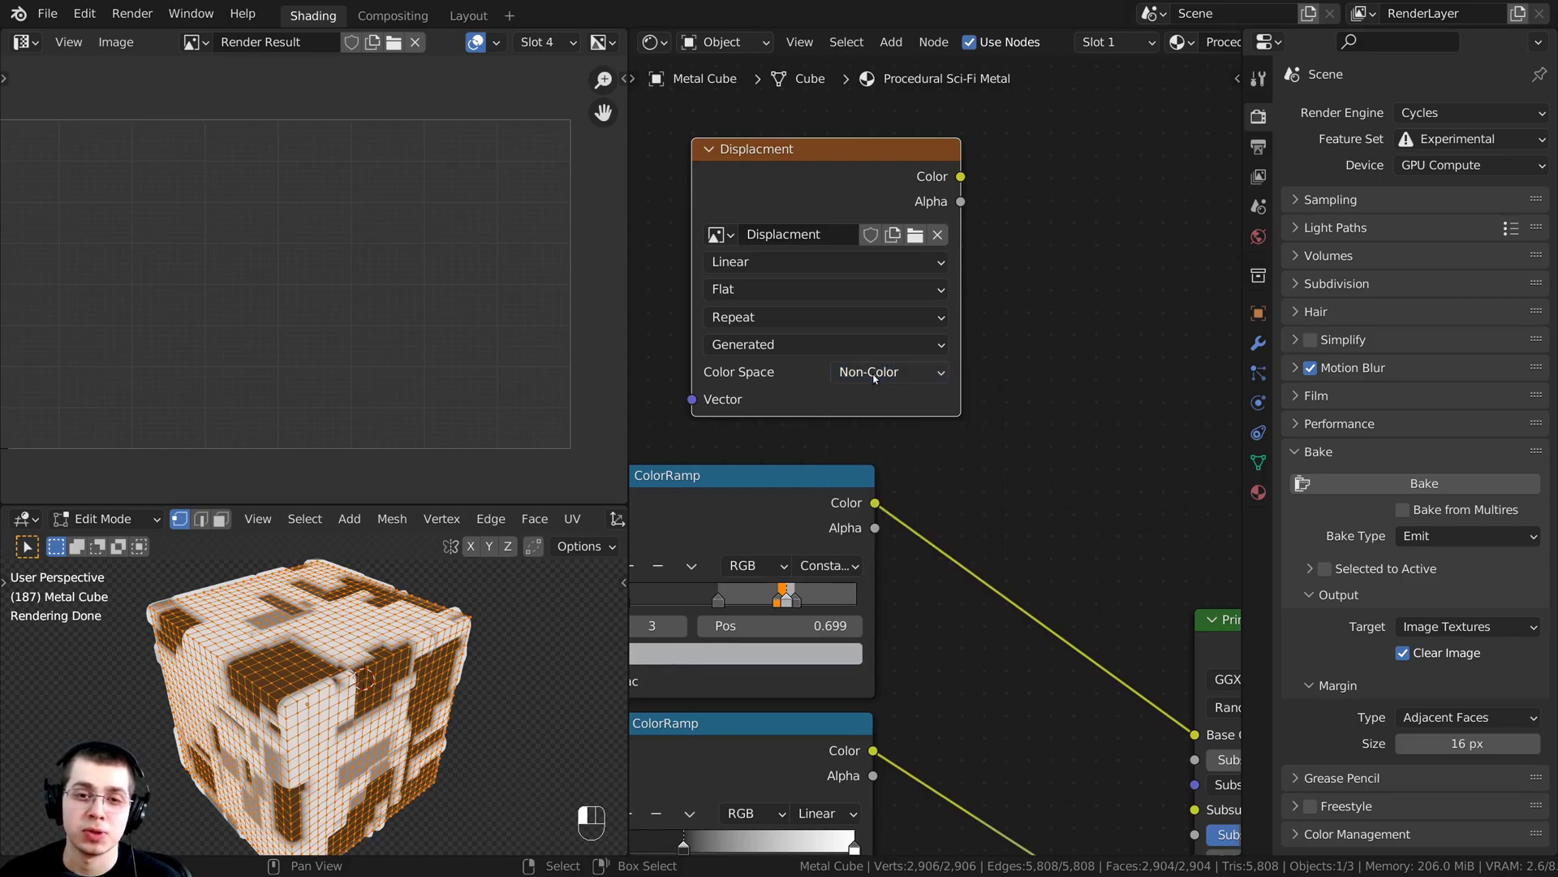
pyautogui.click(876, 377)
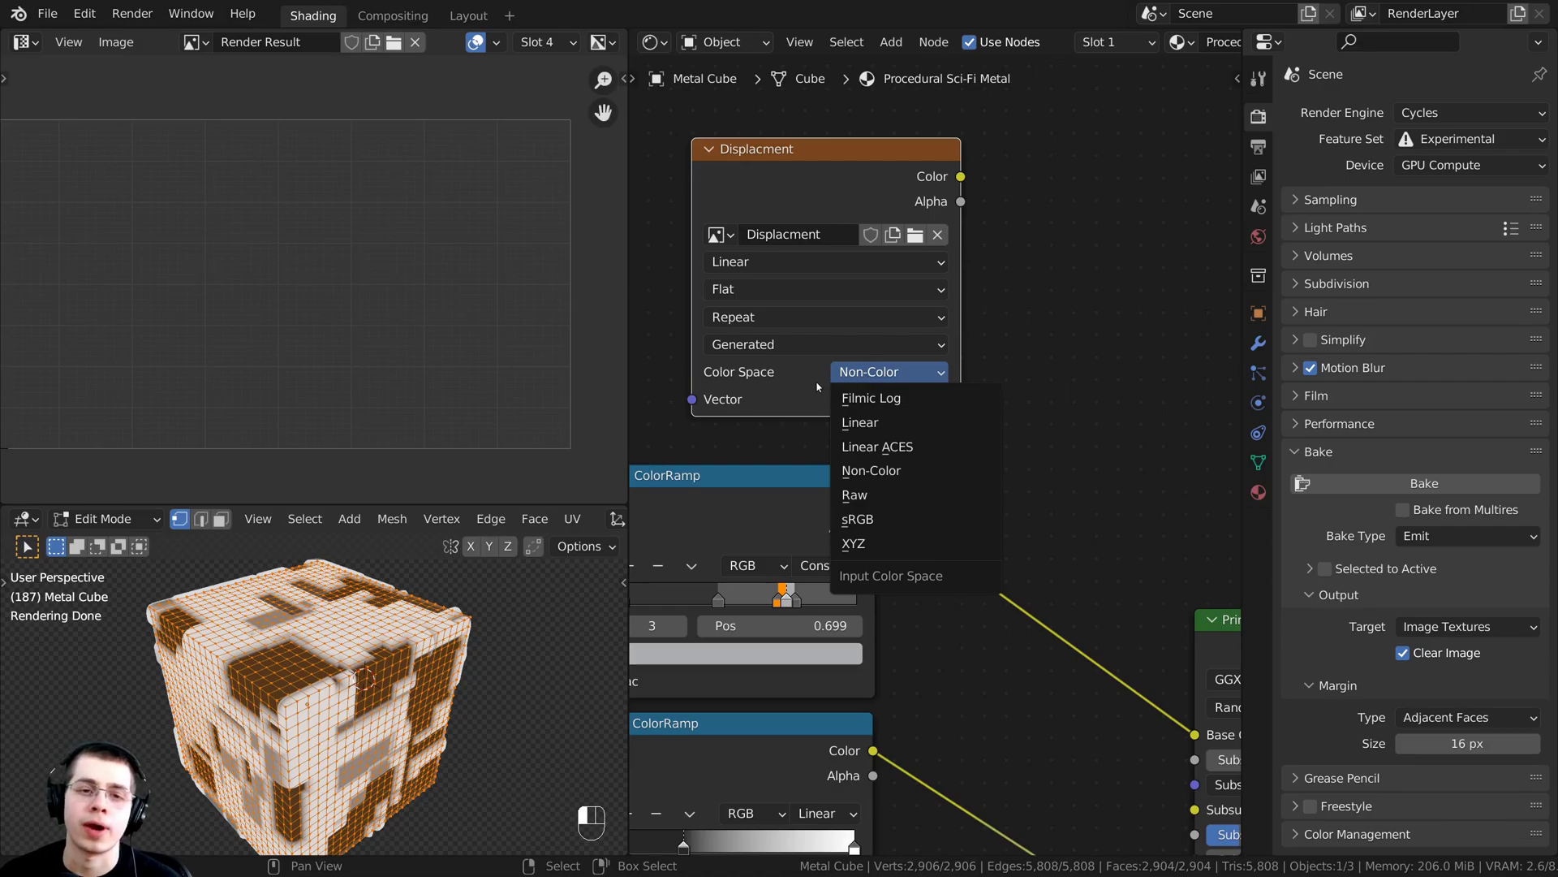
pyautogui.click(893, 372)
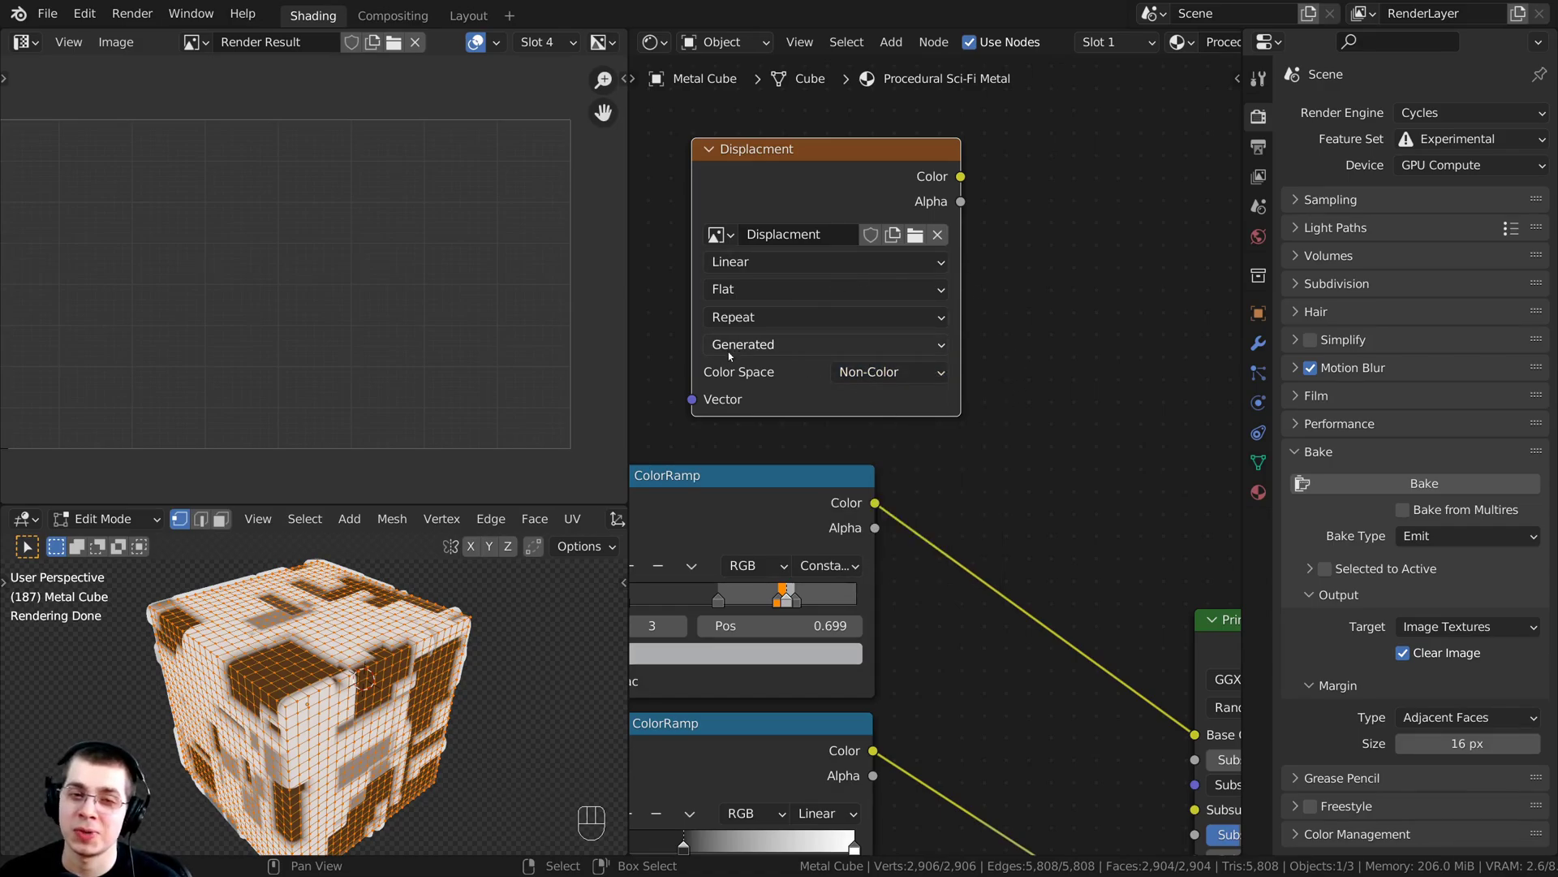
pyautogui.scroll(2, 433, 661)
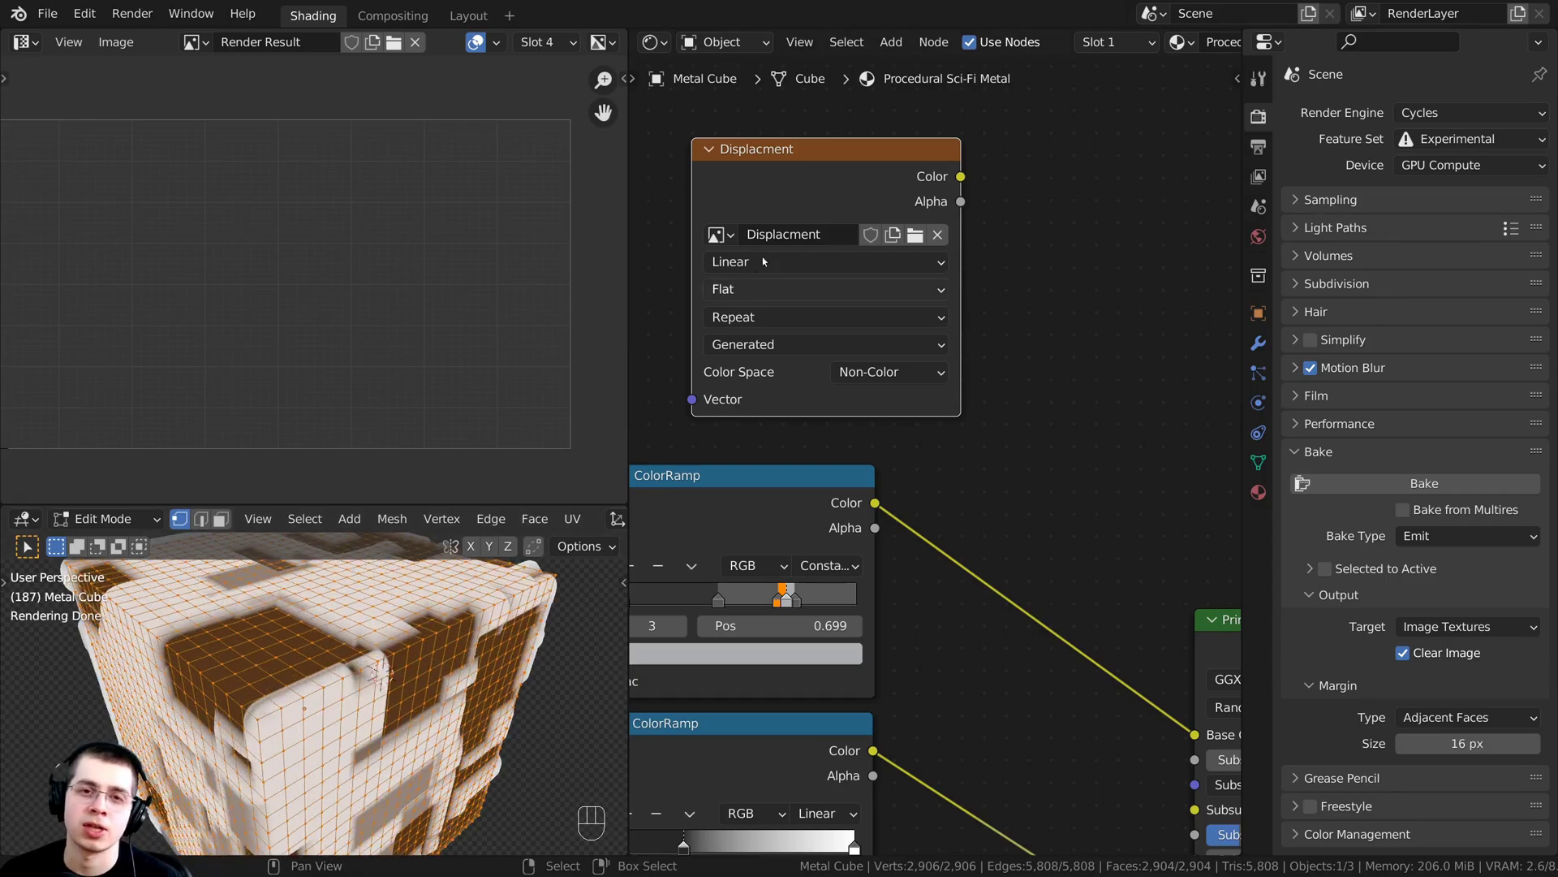
# - Display the Displacment image in the Image Editor and nudge its texture node slightly up
pyautogui.moveTo(778, 193); pyautogui.dragTo(854, 183)
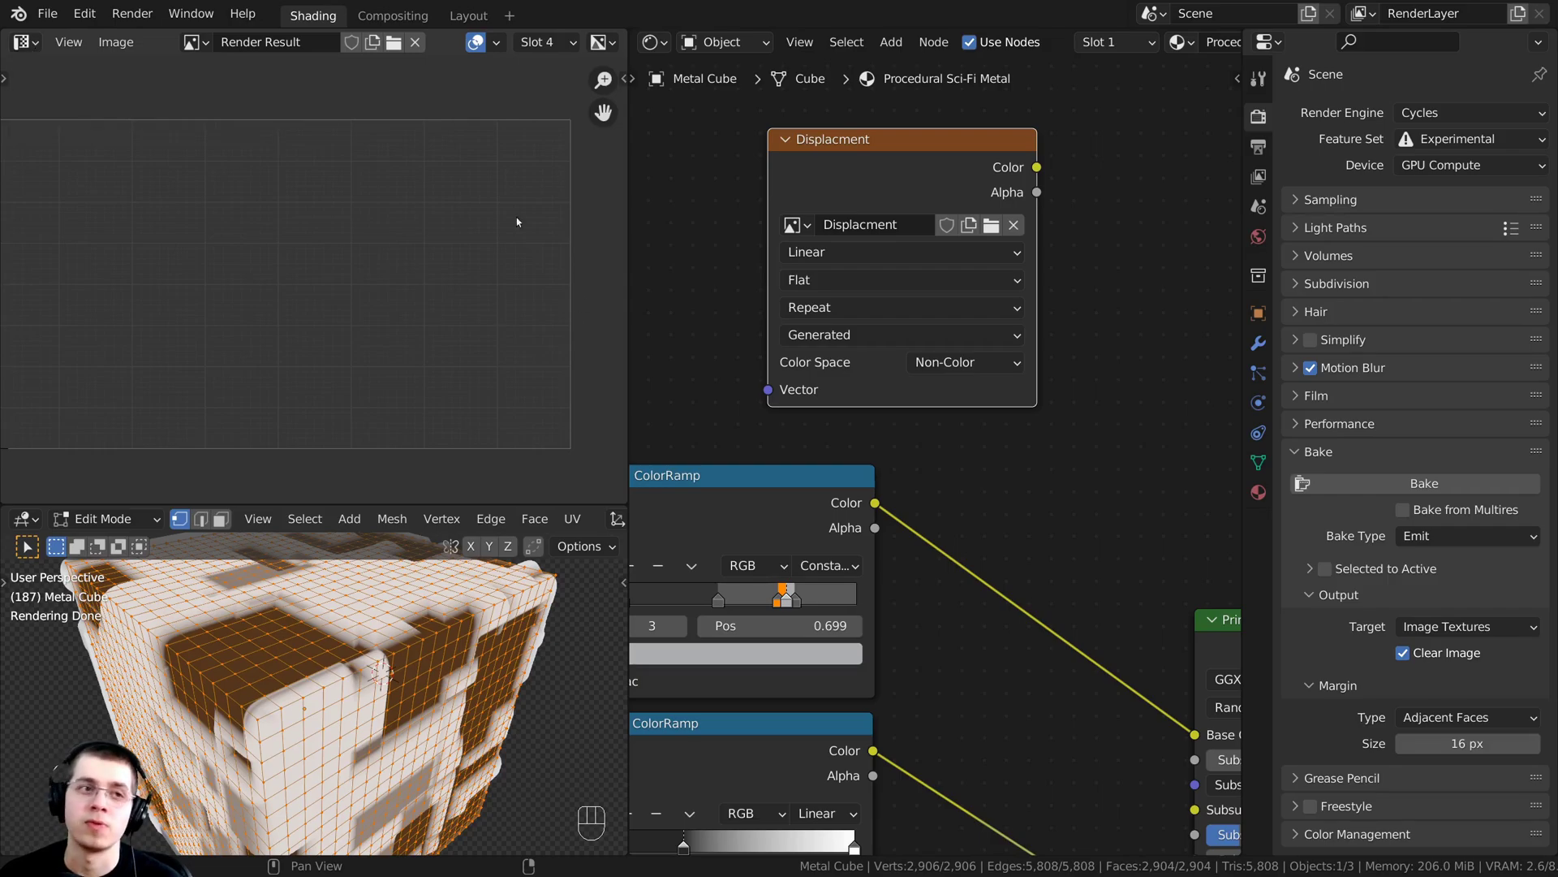
pyautogui.press('Home')
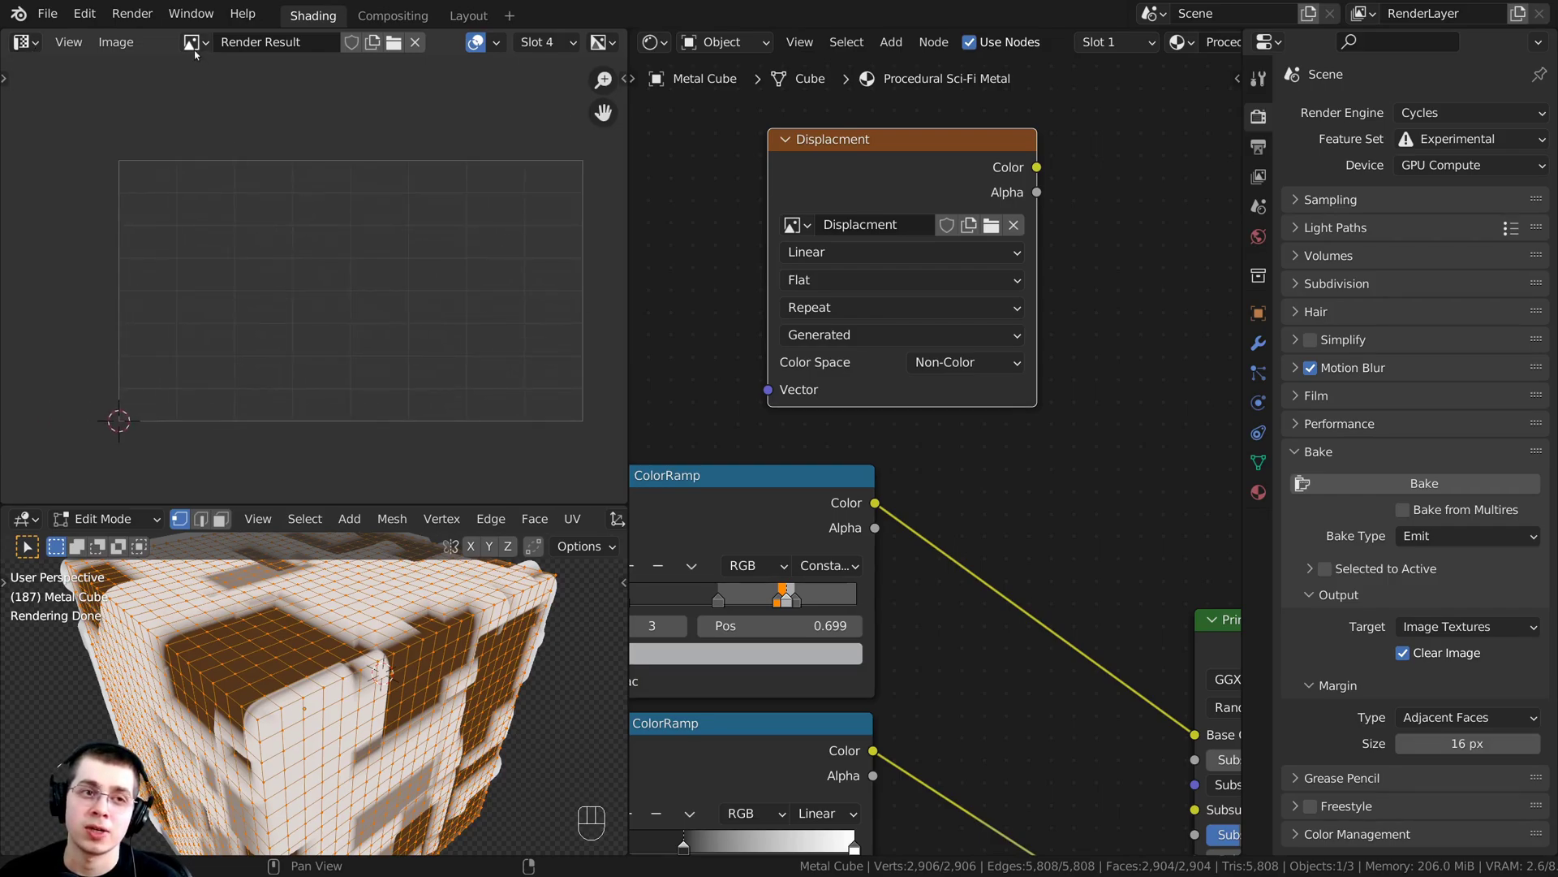
pyautogui.click(193, 43)
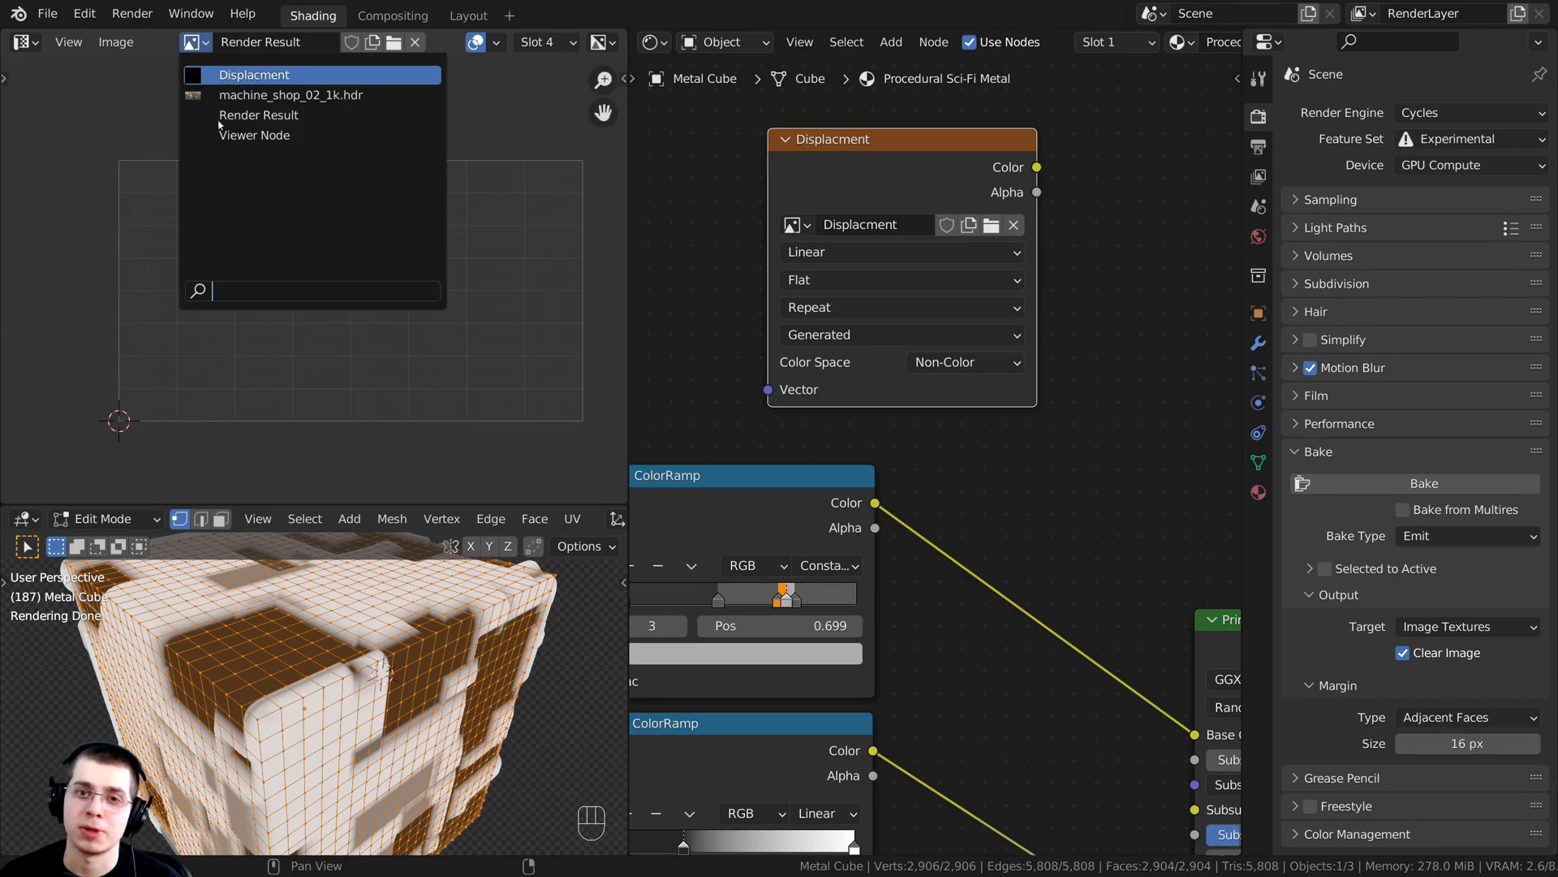
pyautogui.click(230, 76)
pyautogui.moveTo(853, 168); pyautogui.dragTo(789, 157)
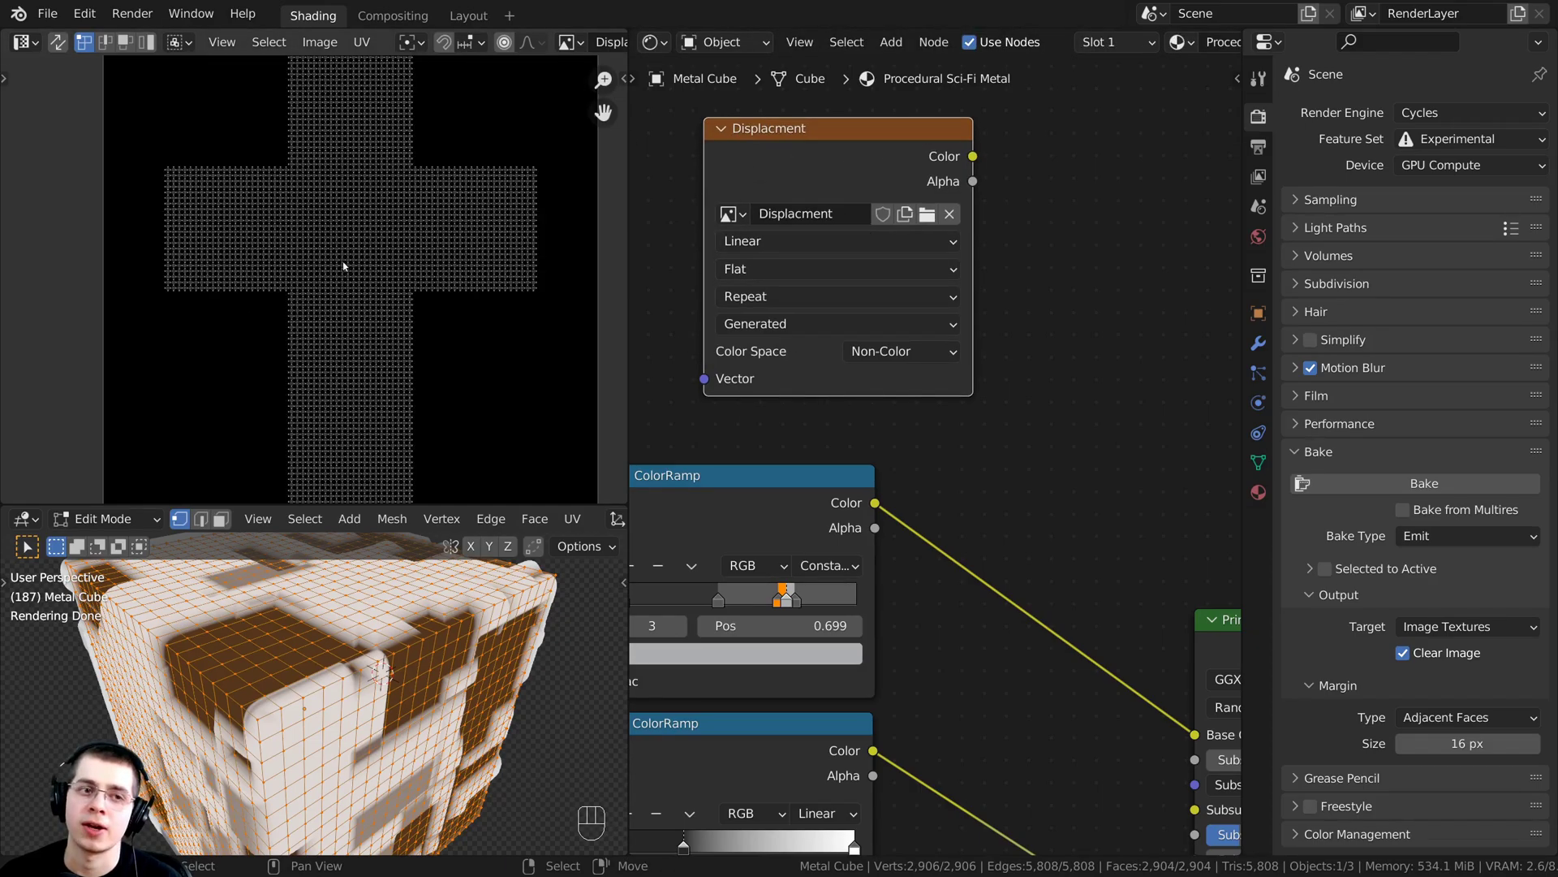
# - Unwrap the cube's entire mesh with Smart UV Project, using an island margin of 0.01
pyautogui.scroll(-1, 197, 524)
pyautogui.scroll(-3, 353, 609)
pyautogui.moveTo(353, 617); pyautogui.dragTo(369, 668, button='middle')
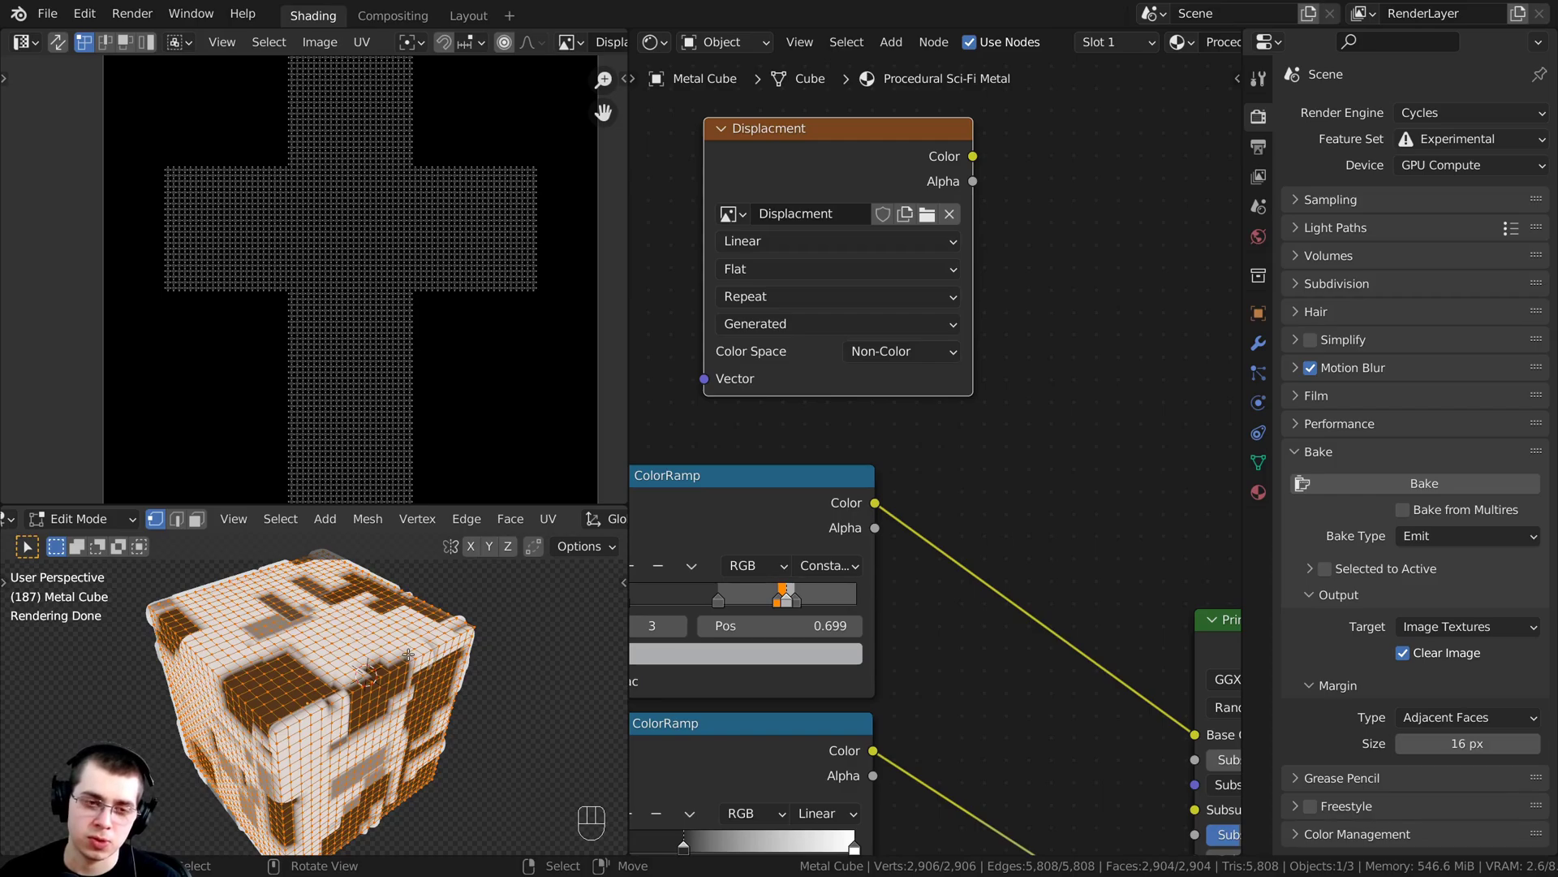
pyautogui.press('u')
pyautogui.press('u')
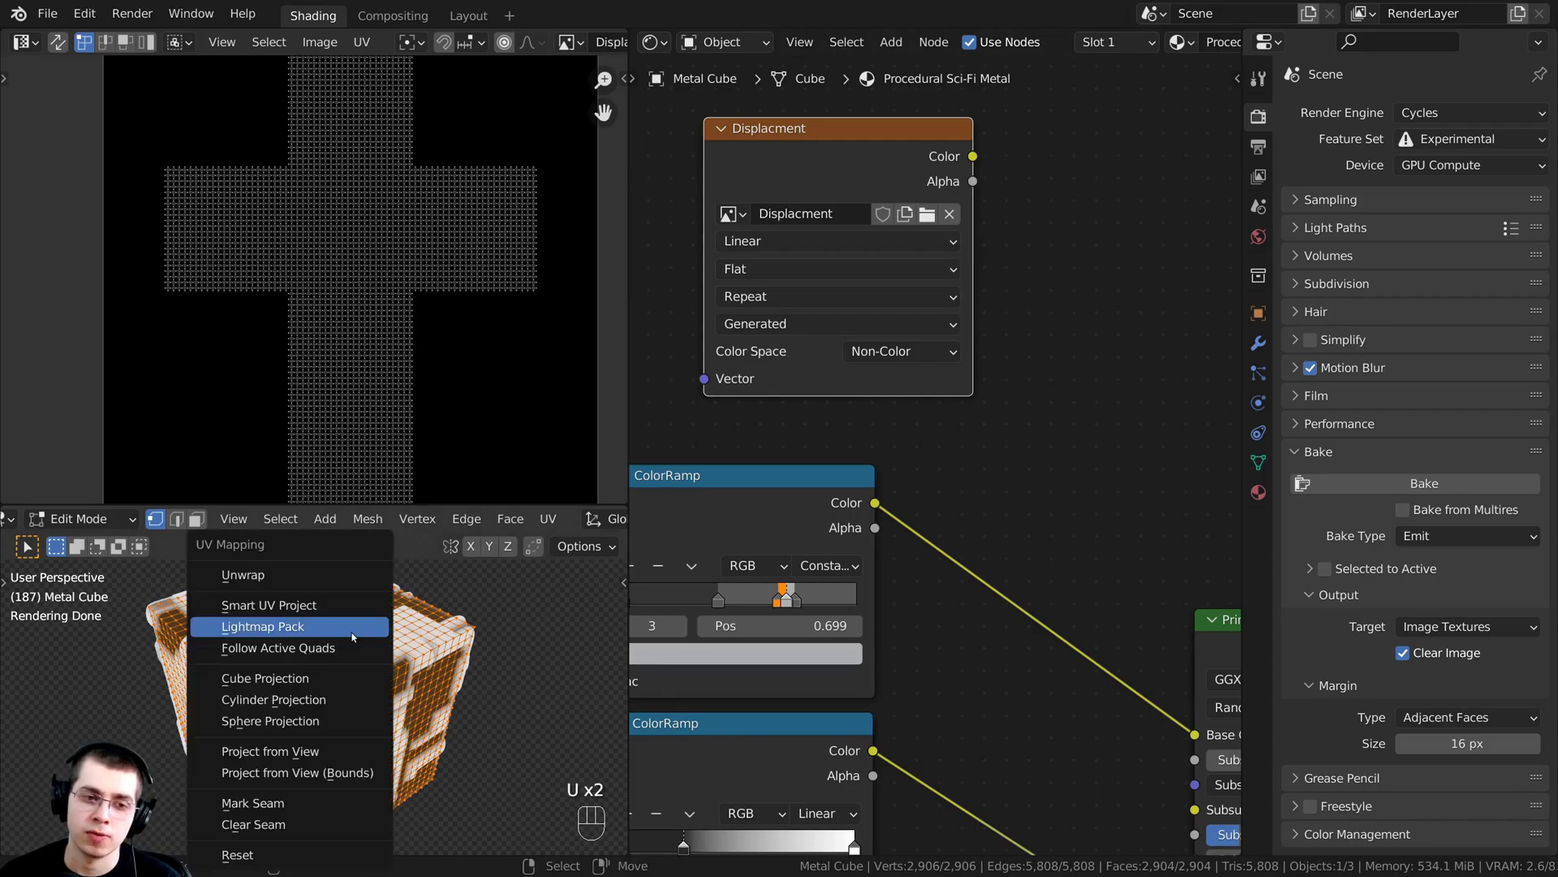
pyautogui.click(282, 606)
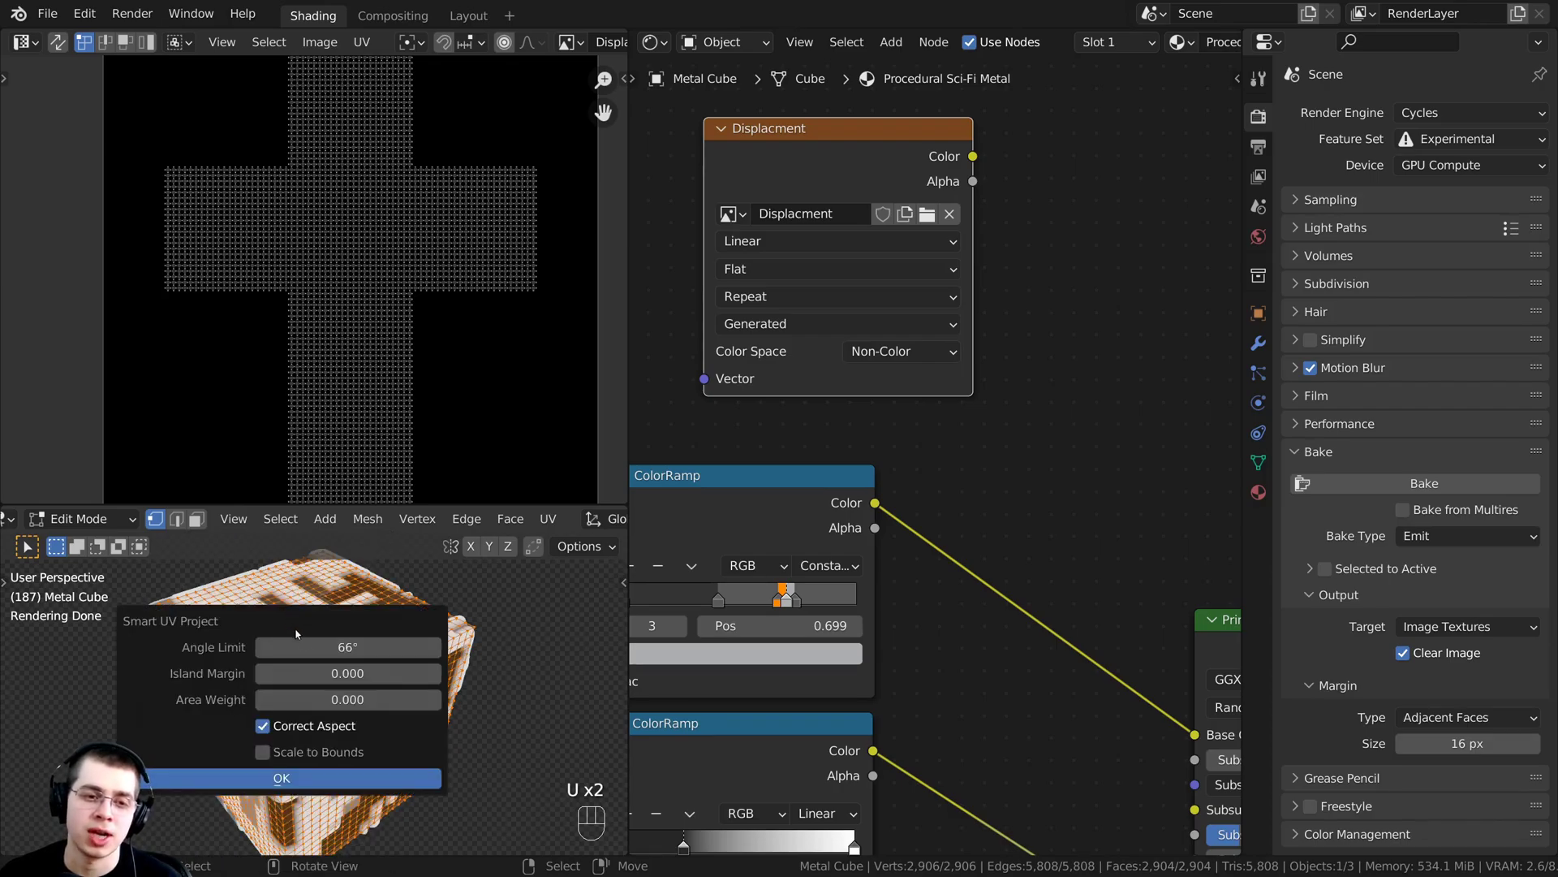
pyautogui.click(369, 673)
pyautogui.write('0.0')
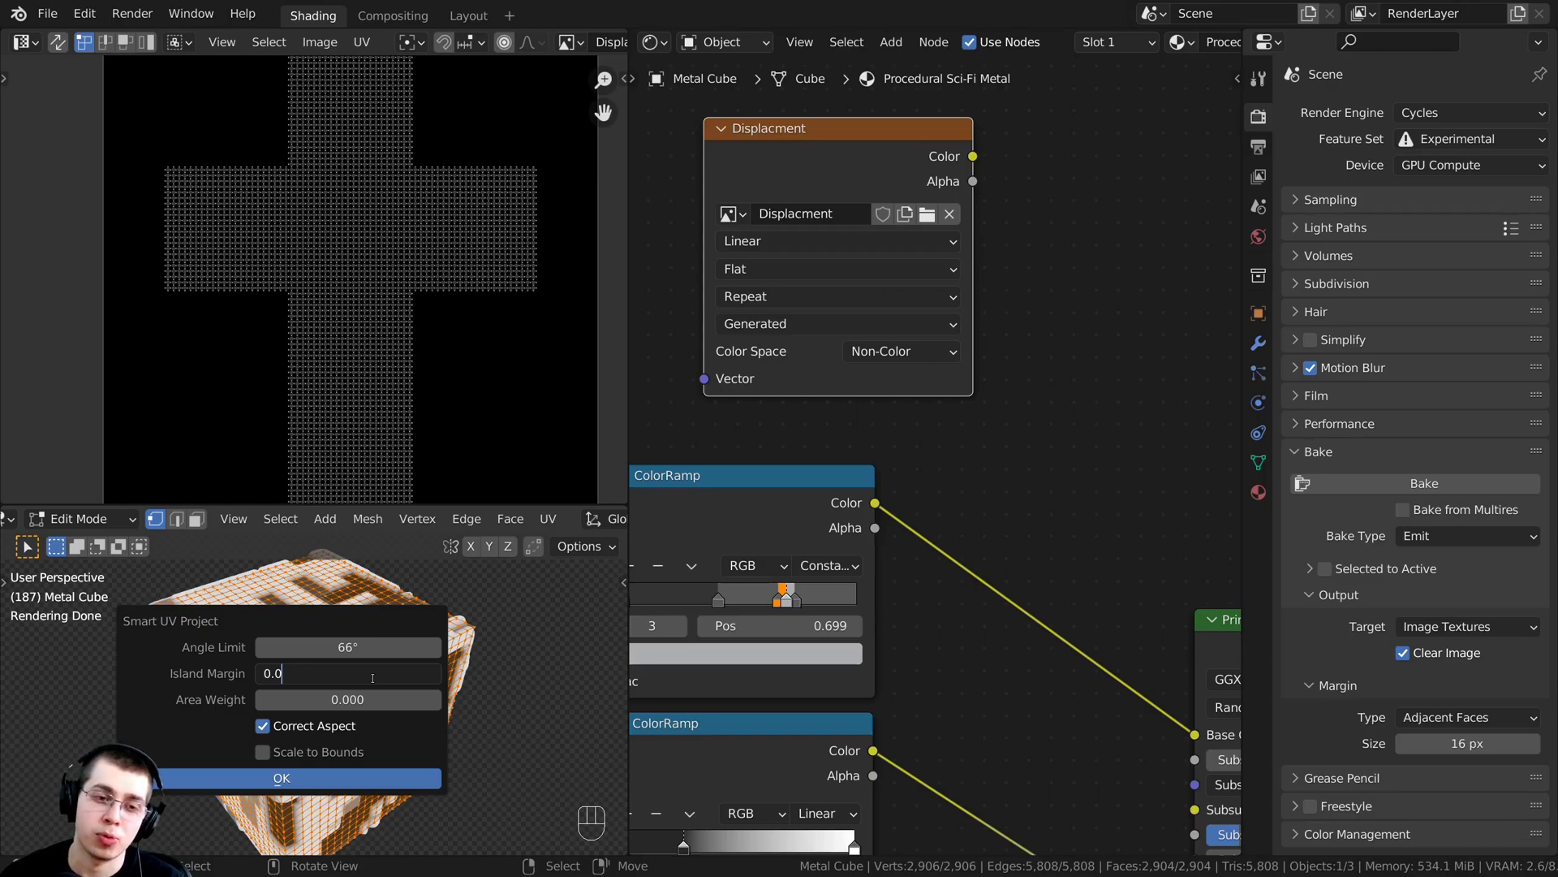
pyautogui.write('1')
pyautogui.press('Return')
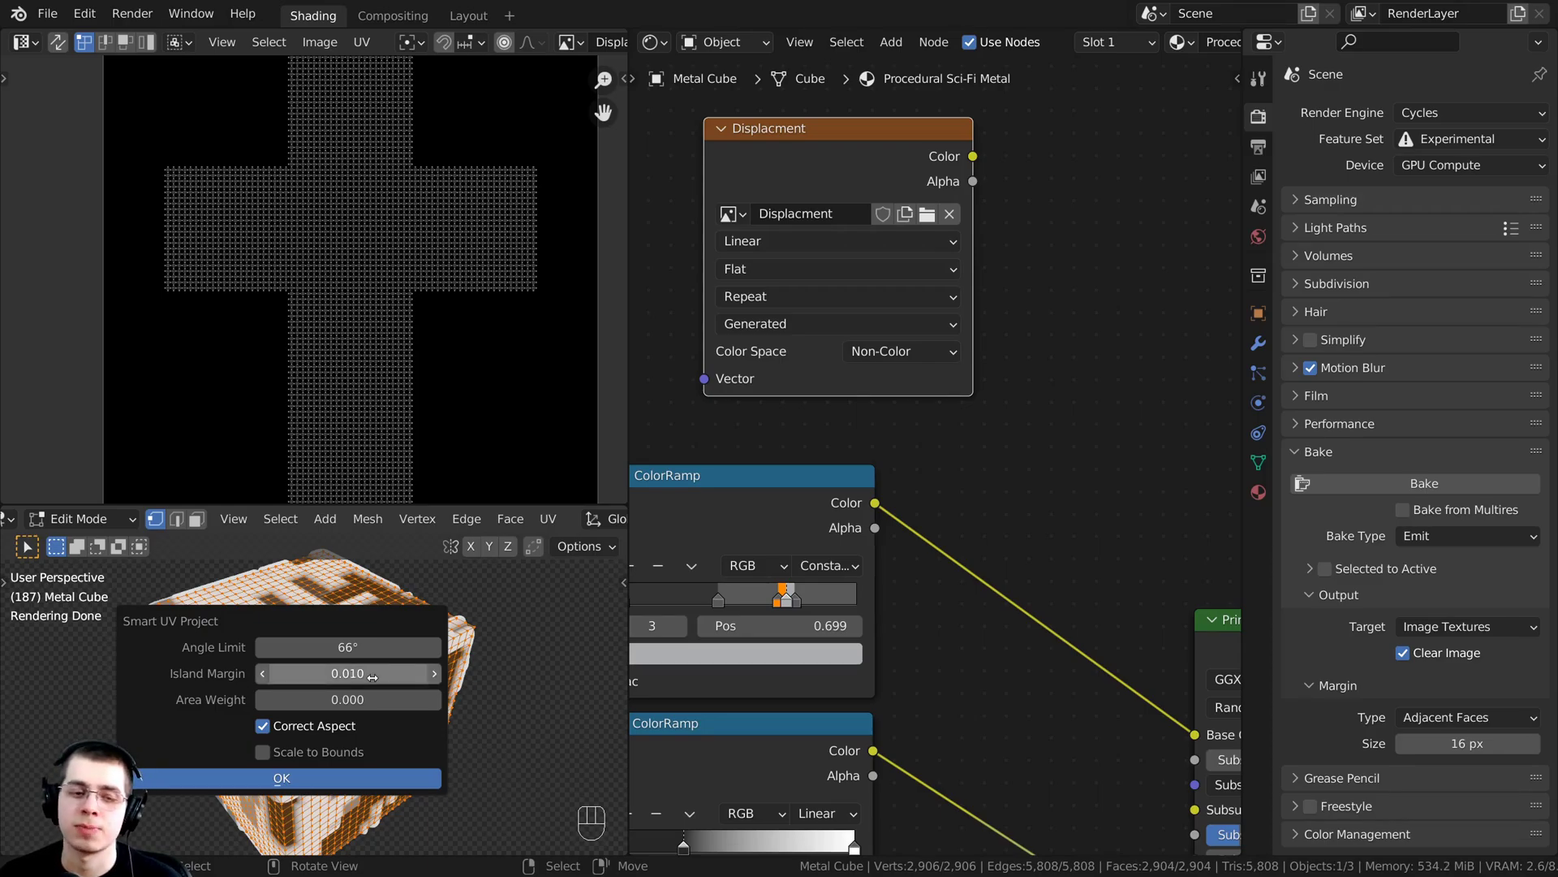
pyautogui.click(282, 778)
# - Inspect the cube's UV layout over the Displacment image, selecting all UVs and deselecting them again
pyautogui.scroll(8, 330, 308)
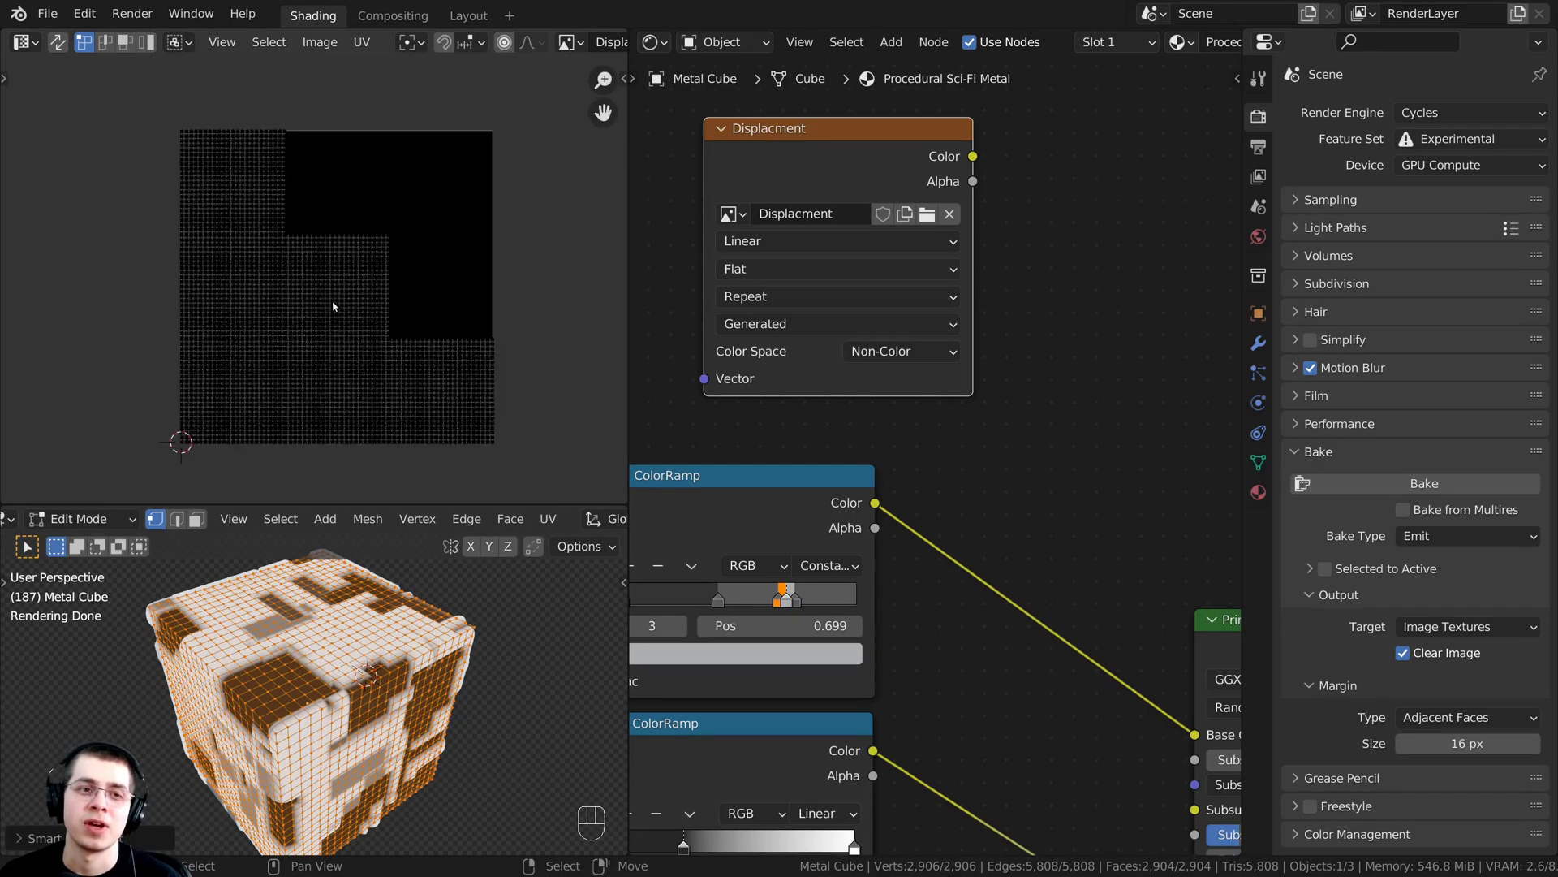
pyautogui.scroll(-8, 349, 216)
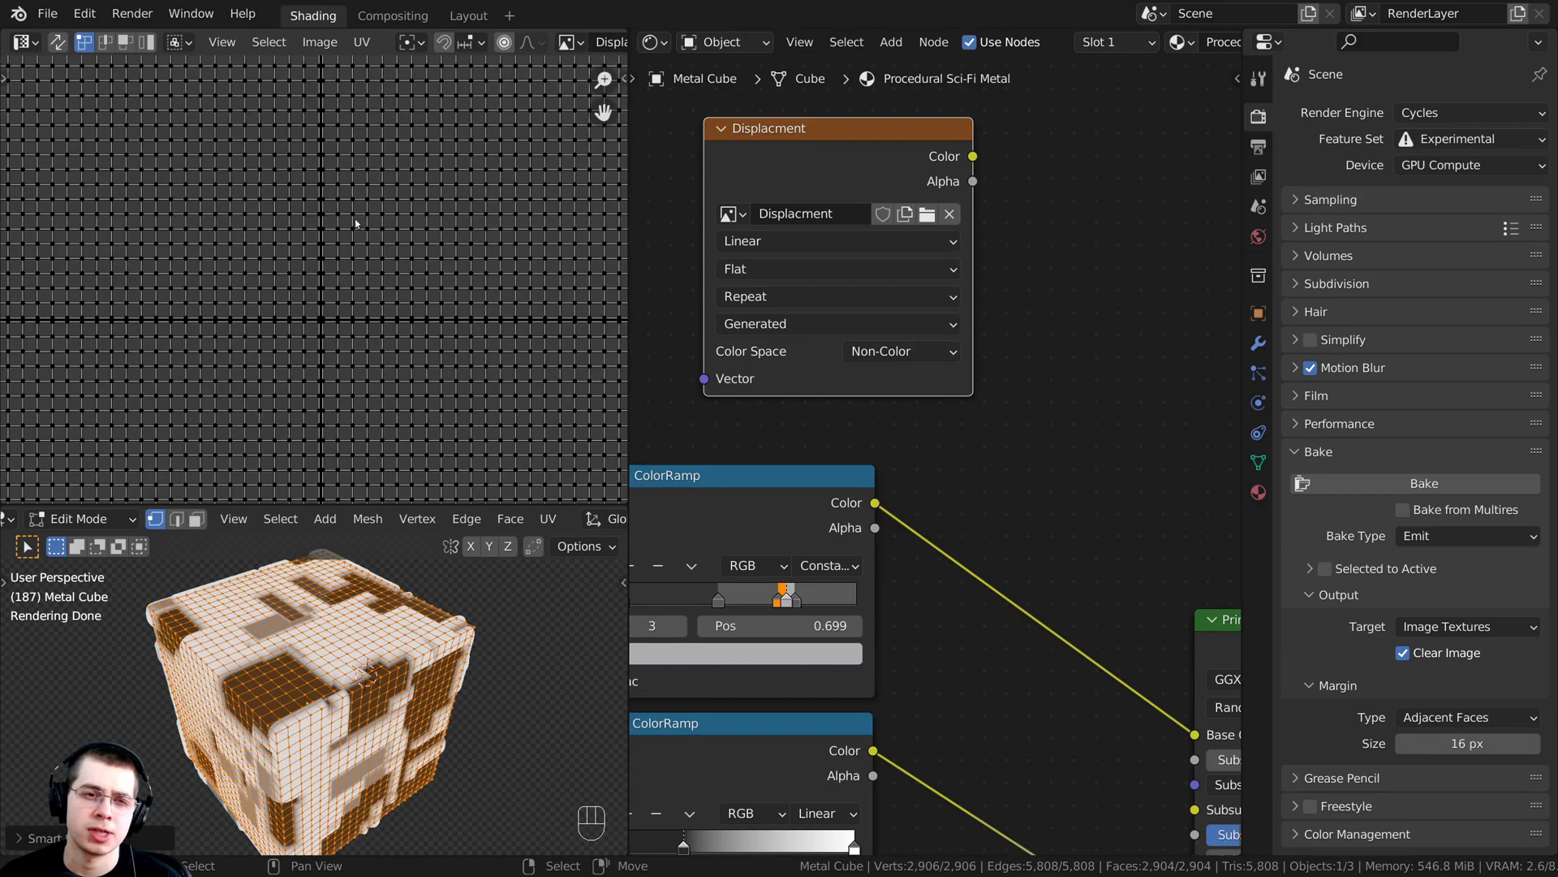
pyautogui.scroll(2, 335, 268)
pyautogui.press('a')
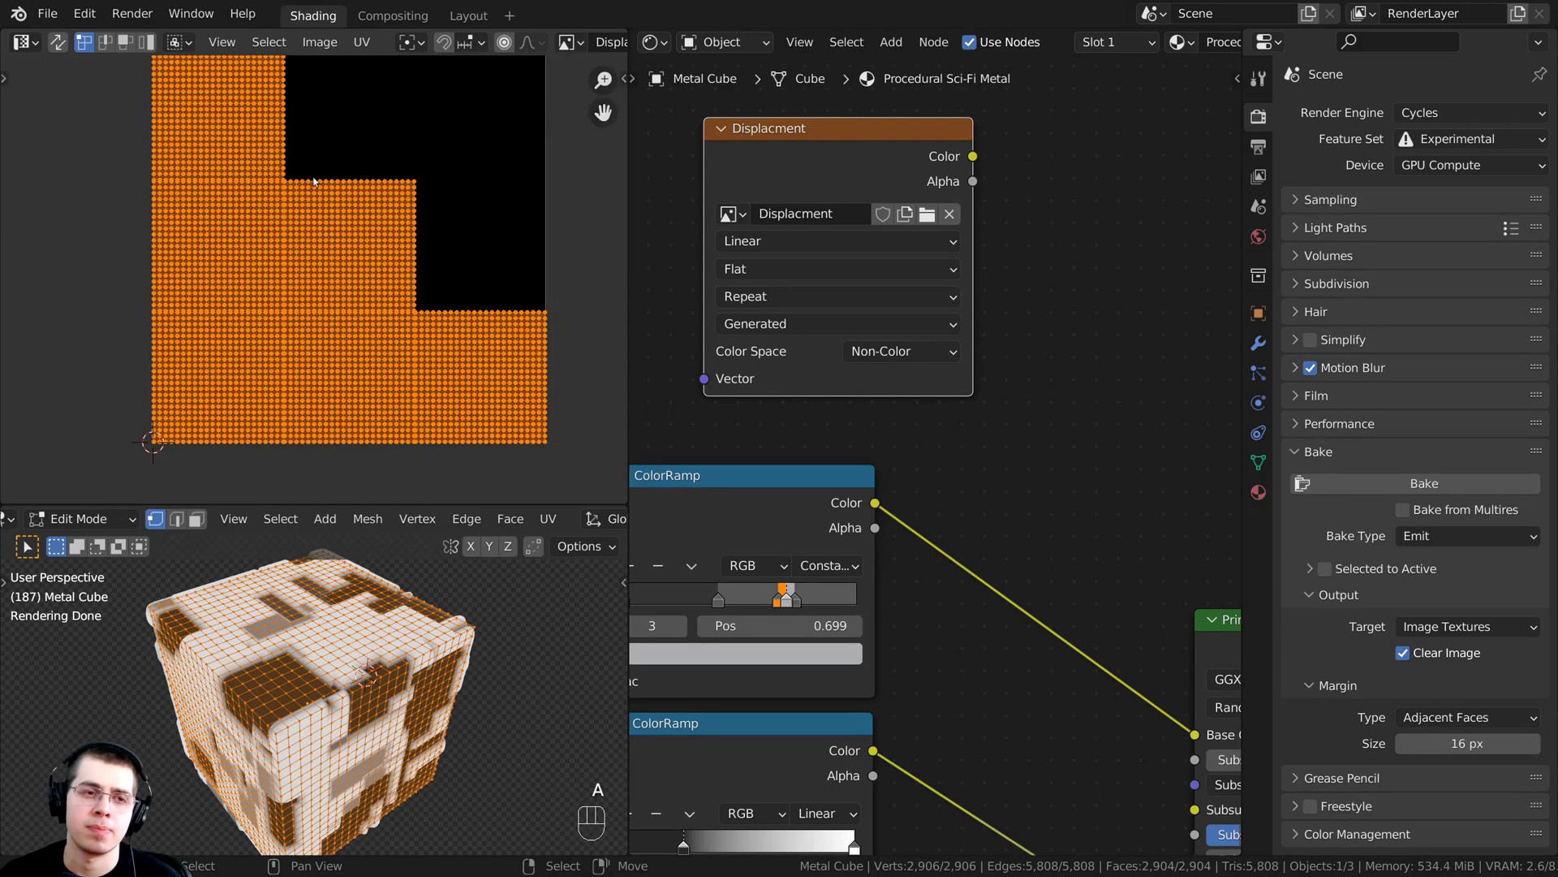
pyautogui.press('a')
pyautogui.press('a')
pyautogui.press('a')
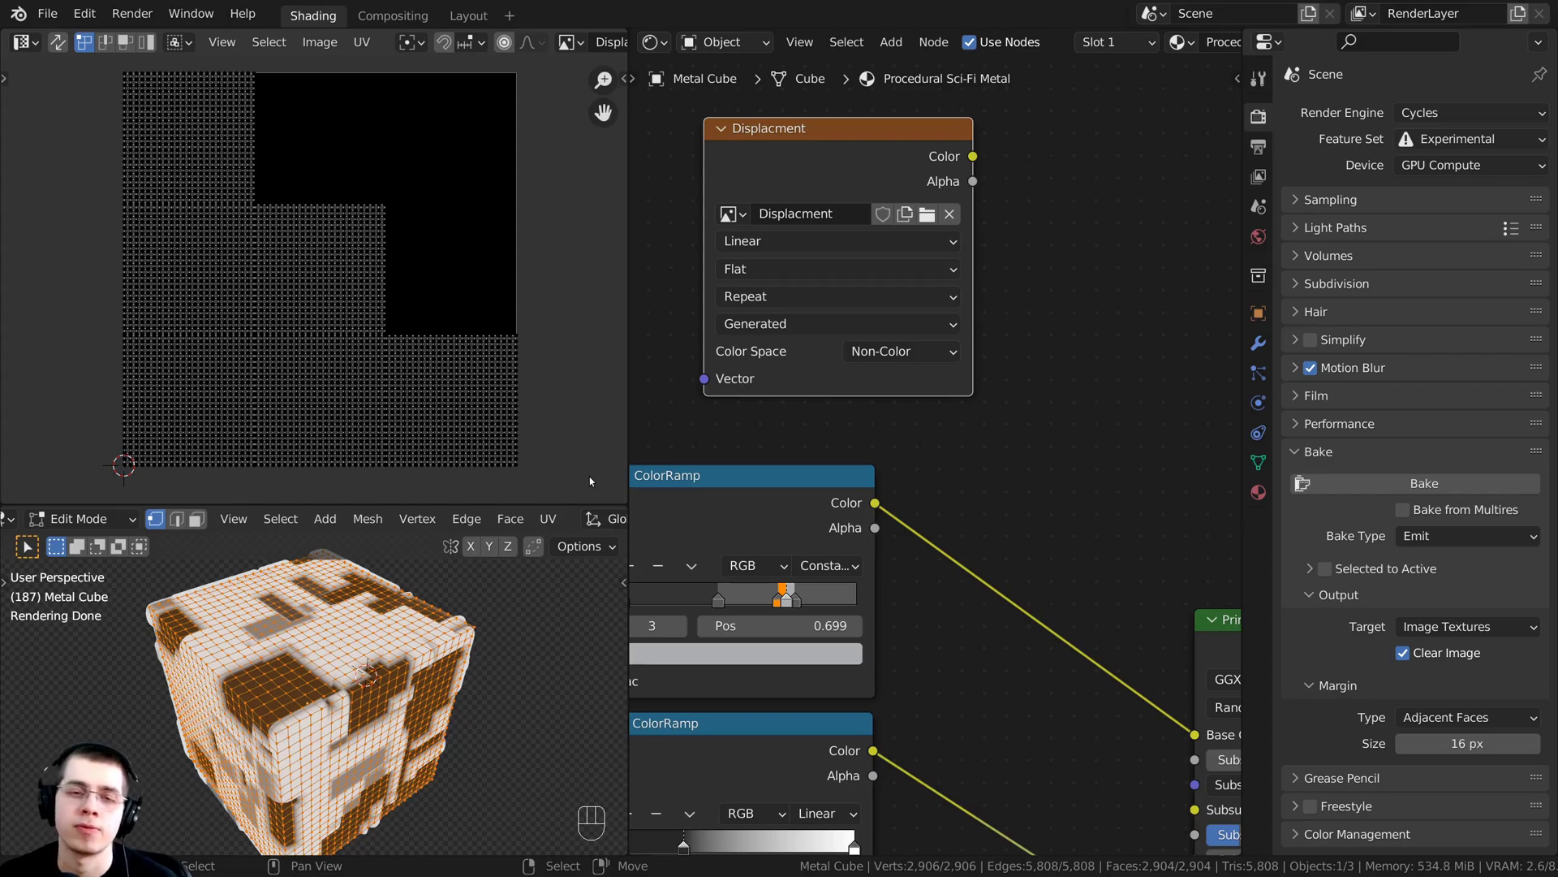
# - Return the unwrapped cube to Object Mode and select it
pyautogui.scroll(-2, 589, 477)
pyautogui.scroll(-3, 810, 313)
pyautogui.scroll(-1, 442, 426)
pyautogui.scroll(2, 419, 407)
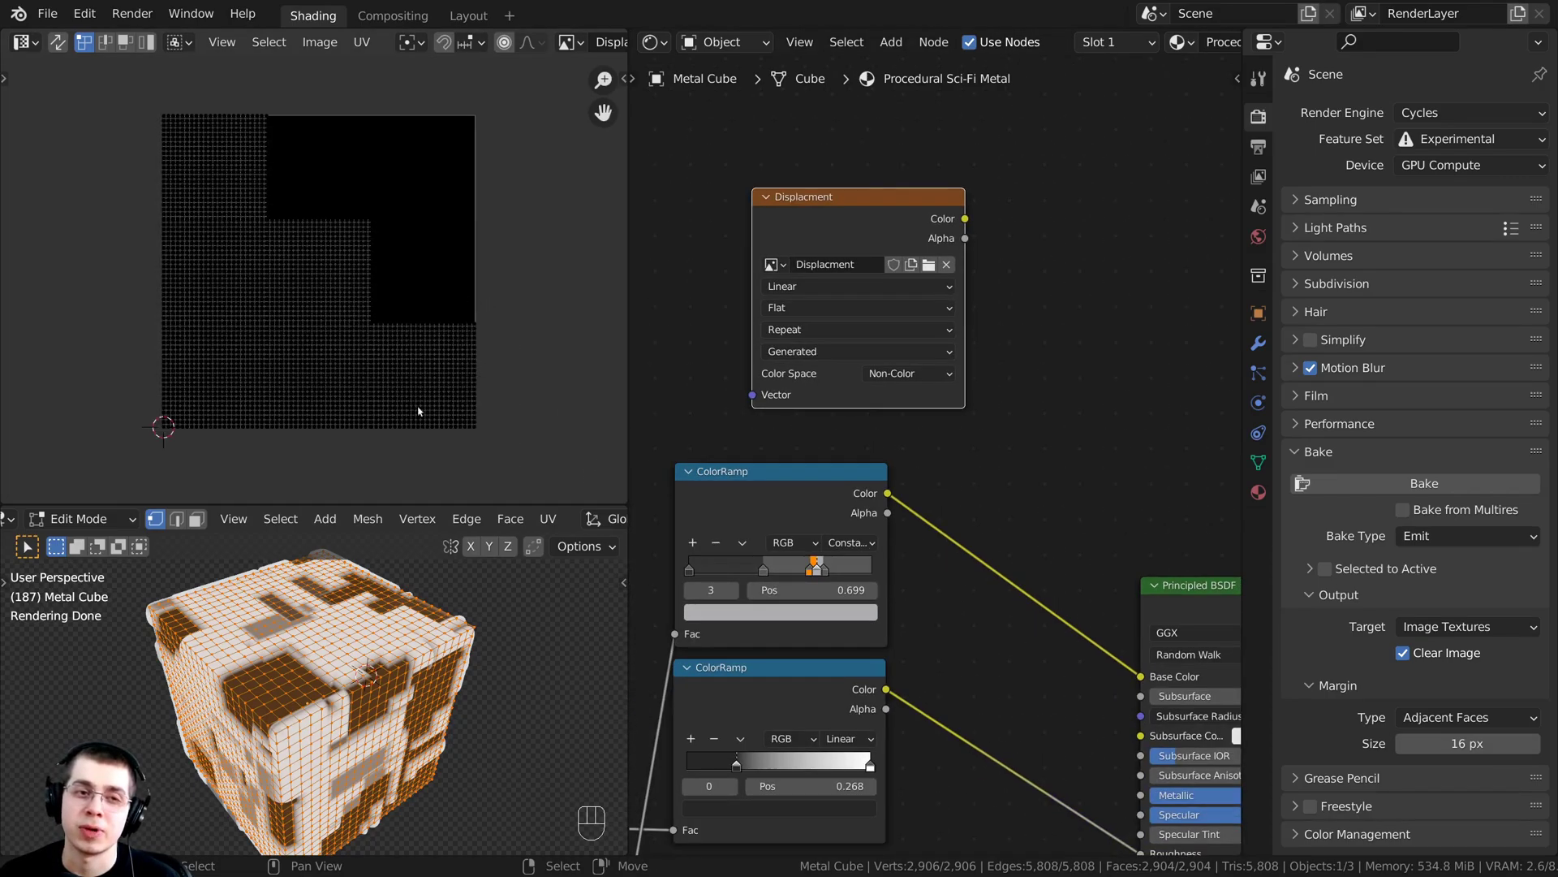
pyautogui.scroll(-2, 297, 666)
pyautogui.moveTo(296, 665)
pyautogui.mouseDown(button='middle')
pyautogui.moveTo(470, 676)
pyautogui.moveTo(285, 655)
pyautogui.mouseUp(button='middle')
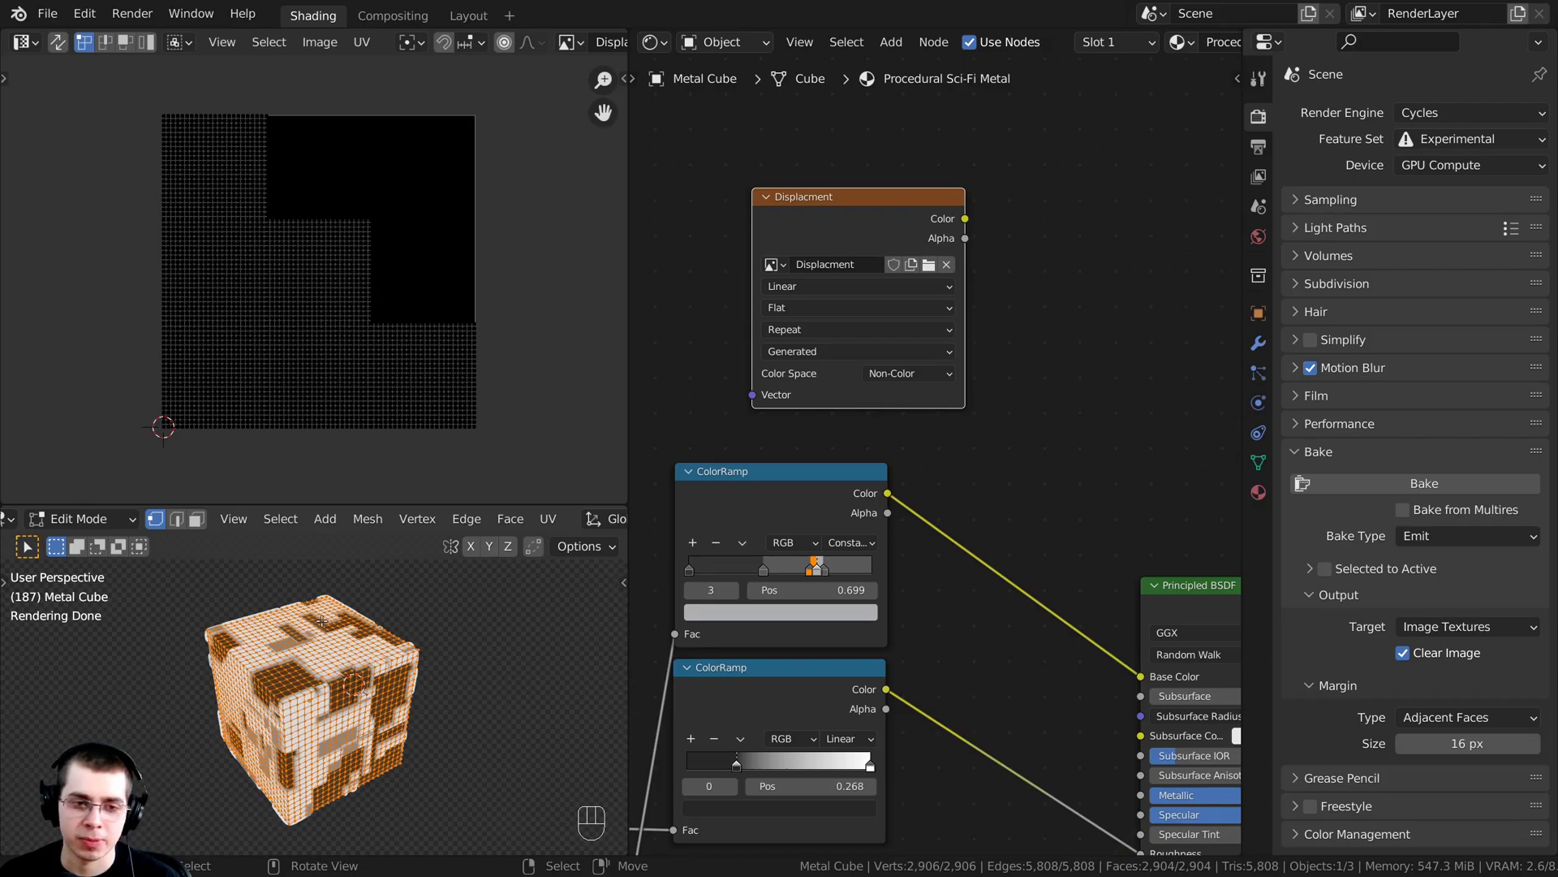
pyautogui.press('Tab')
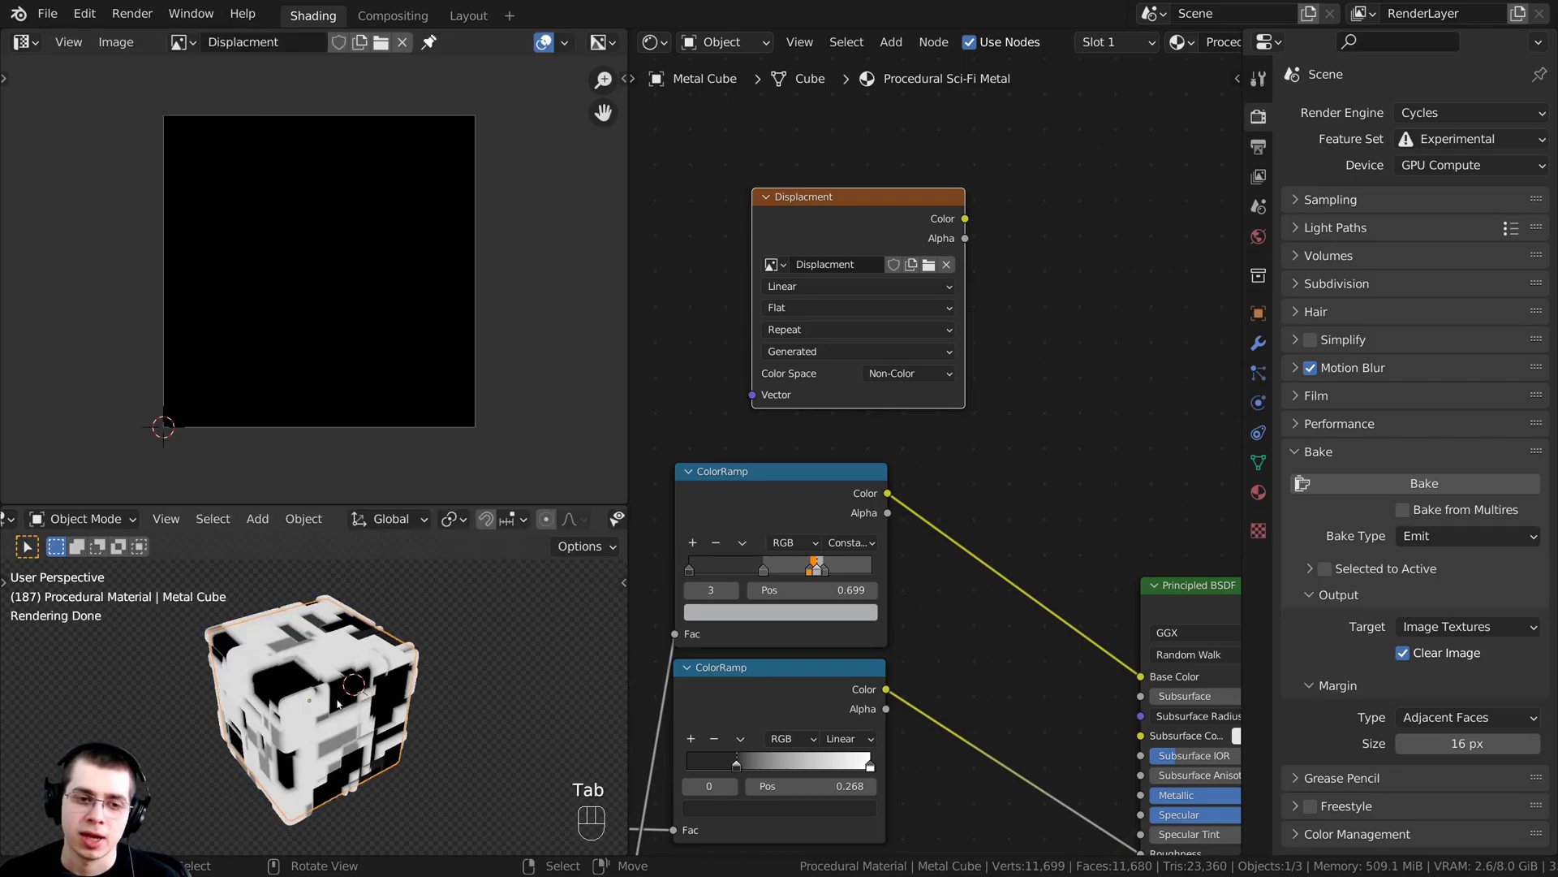
pyautogui.press('a')
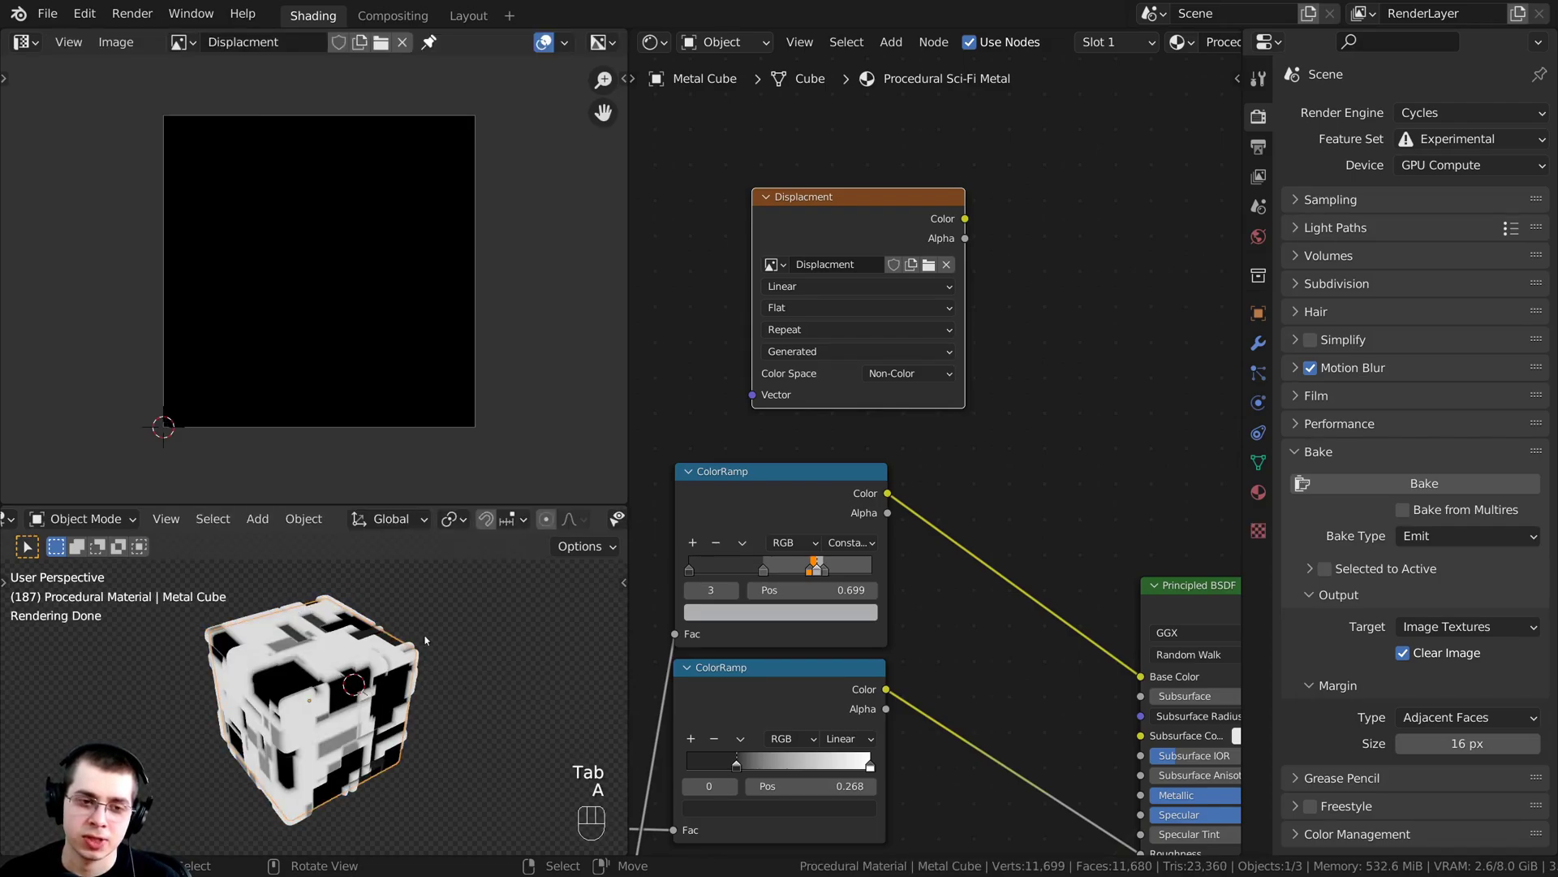
pyautogui.click(363, 642)
pyautogui.scroll(1, 363, 641)
pyautogui.scroll(-2, 958, 365)
# - Reposition the Displacment texture node in the empty space above the color ramps and save the blend file
pyautogui.moveTo(964, 386); pyautogui.dragTo(1009, 444, button='middle')
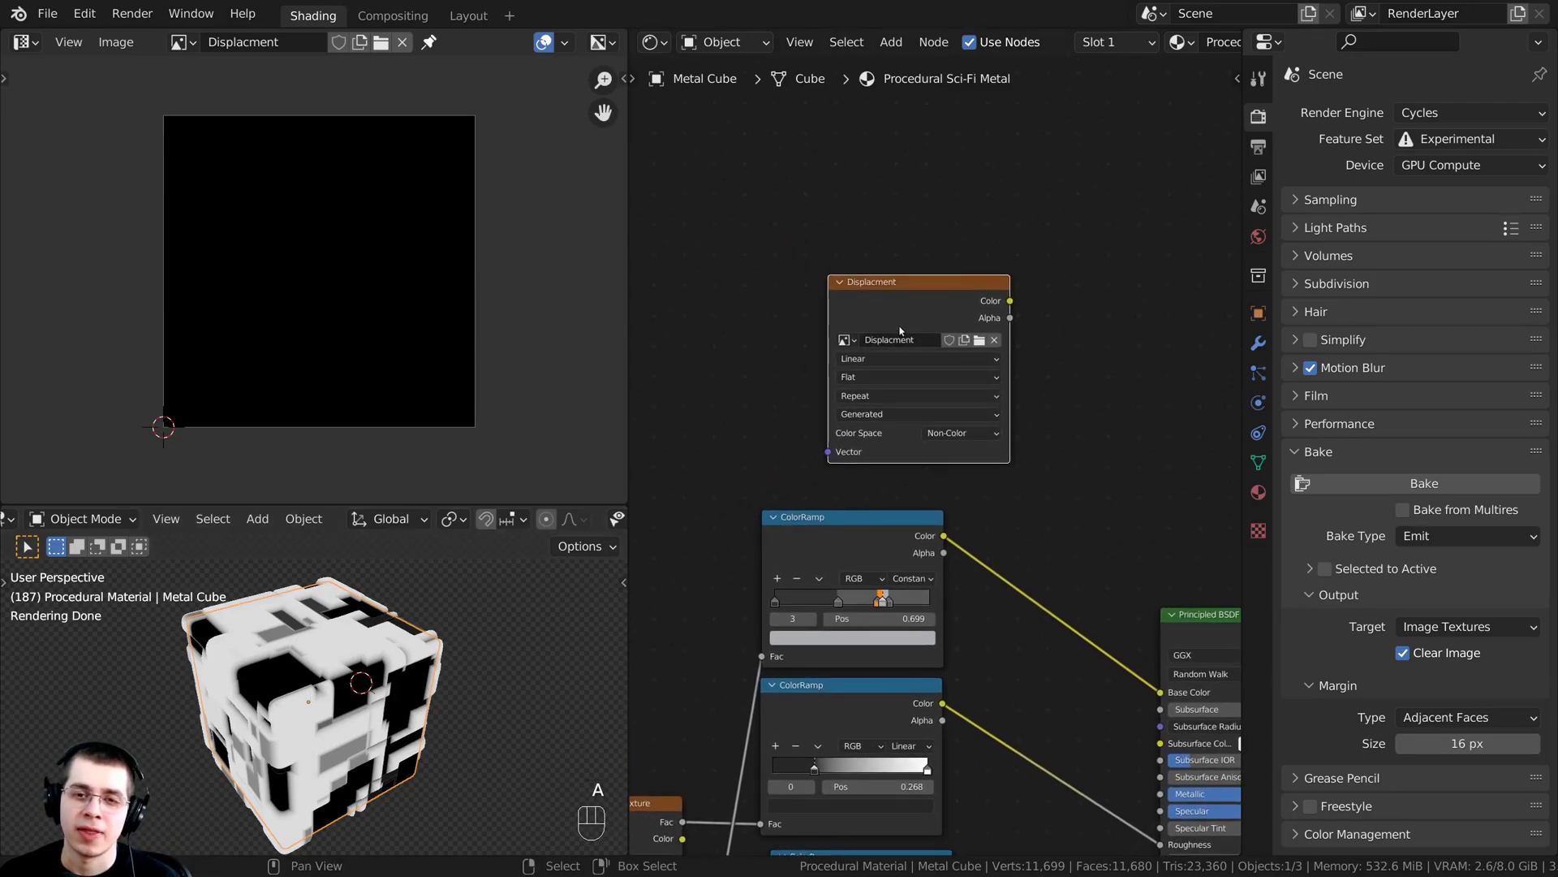
pyautogui.moveTo(903, 316); pyautogui.dragTo(943, 299)
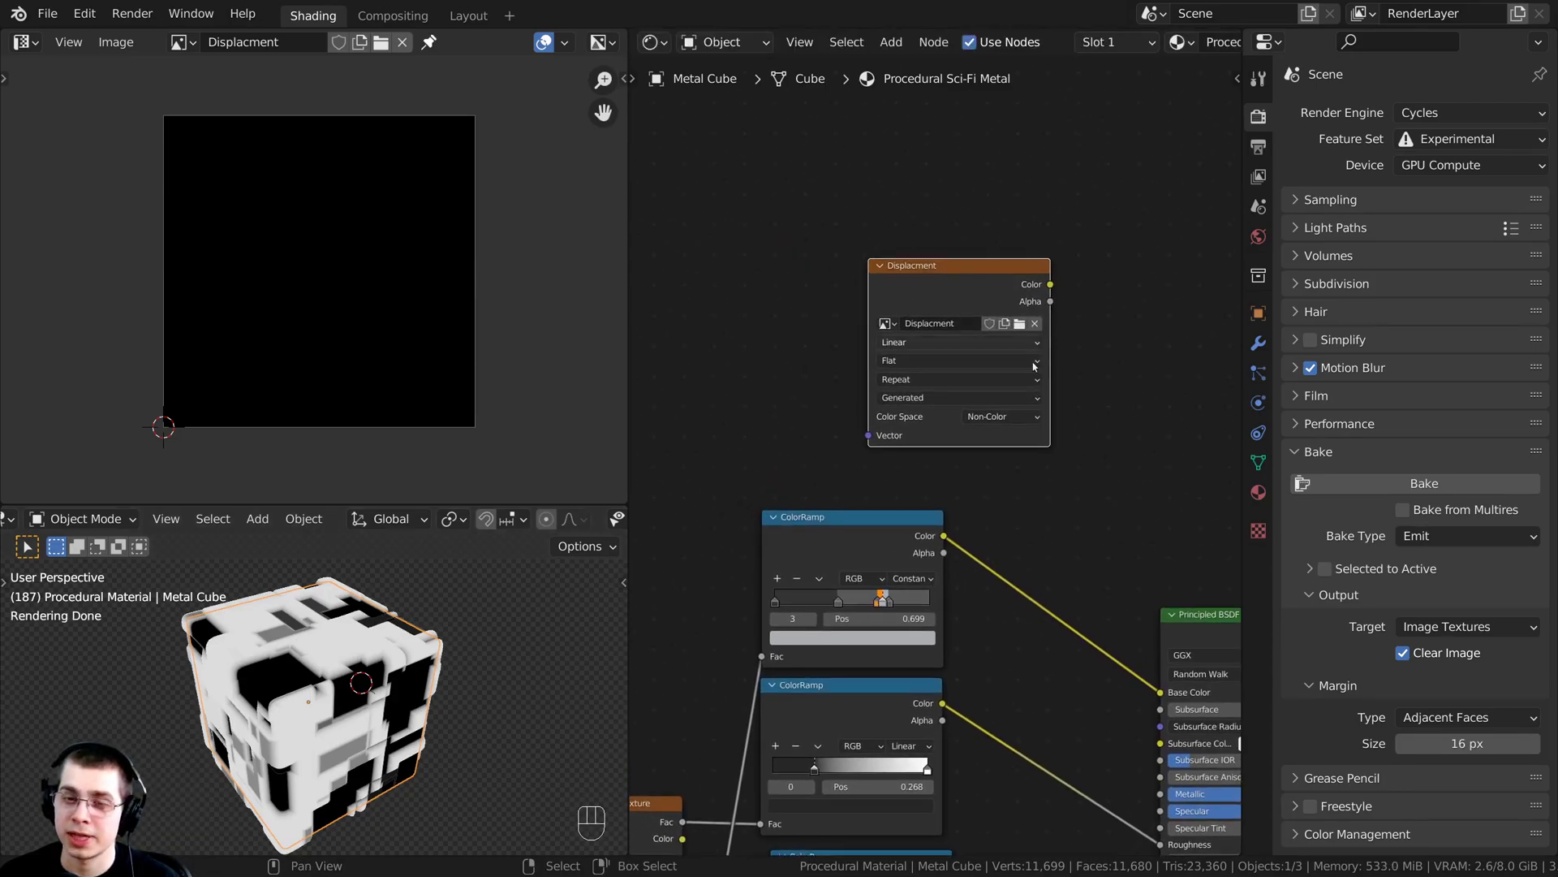
pyautogui.scroll(2, 867, 460)
pyautogui.moveTo(867, 460); pyautogui.dragTo(766, 456, button='middle')
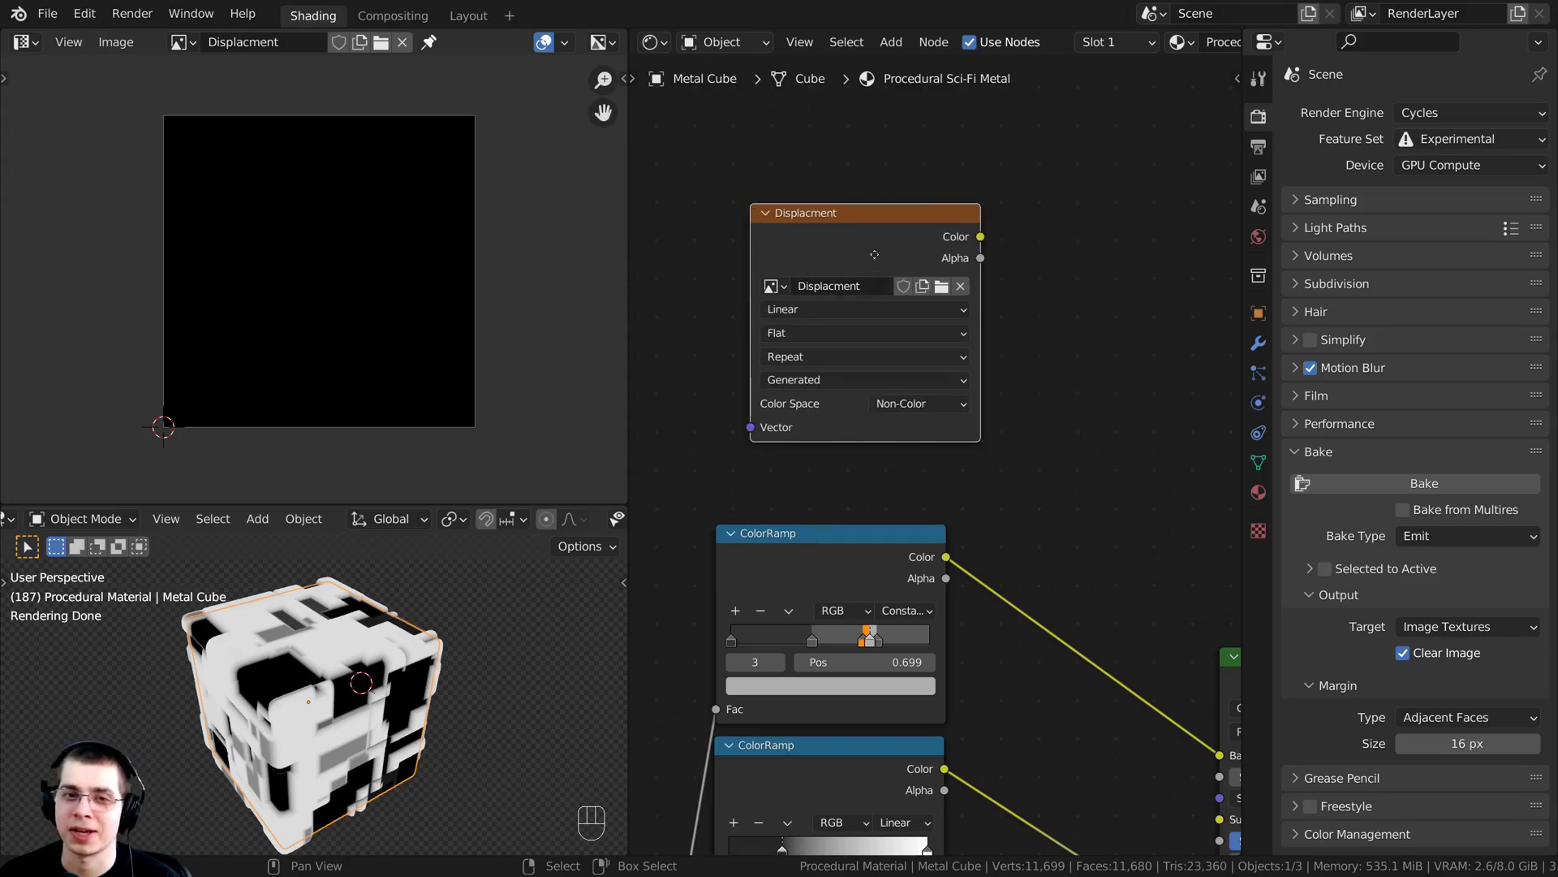
pyautogui.moveTo(834, 250)
pyautogui.mouseDown()
pyautogui.moveTo(798, 262)
pyautogui.moveTo(870, 279)
pyautogui.moveTo(861, 265)
pyautogui.mouseUp()
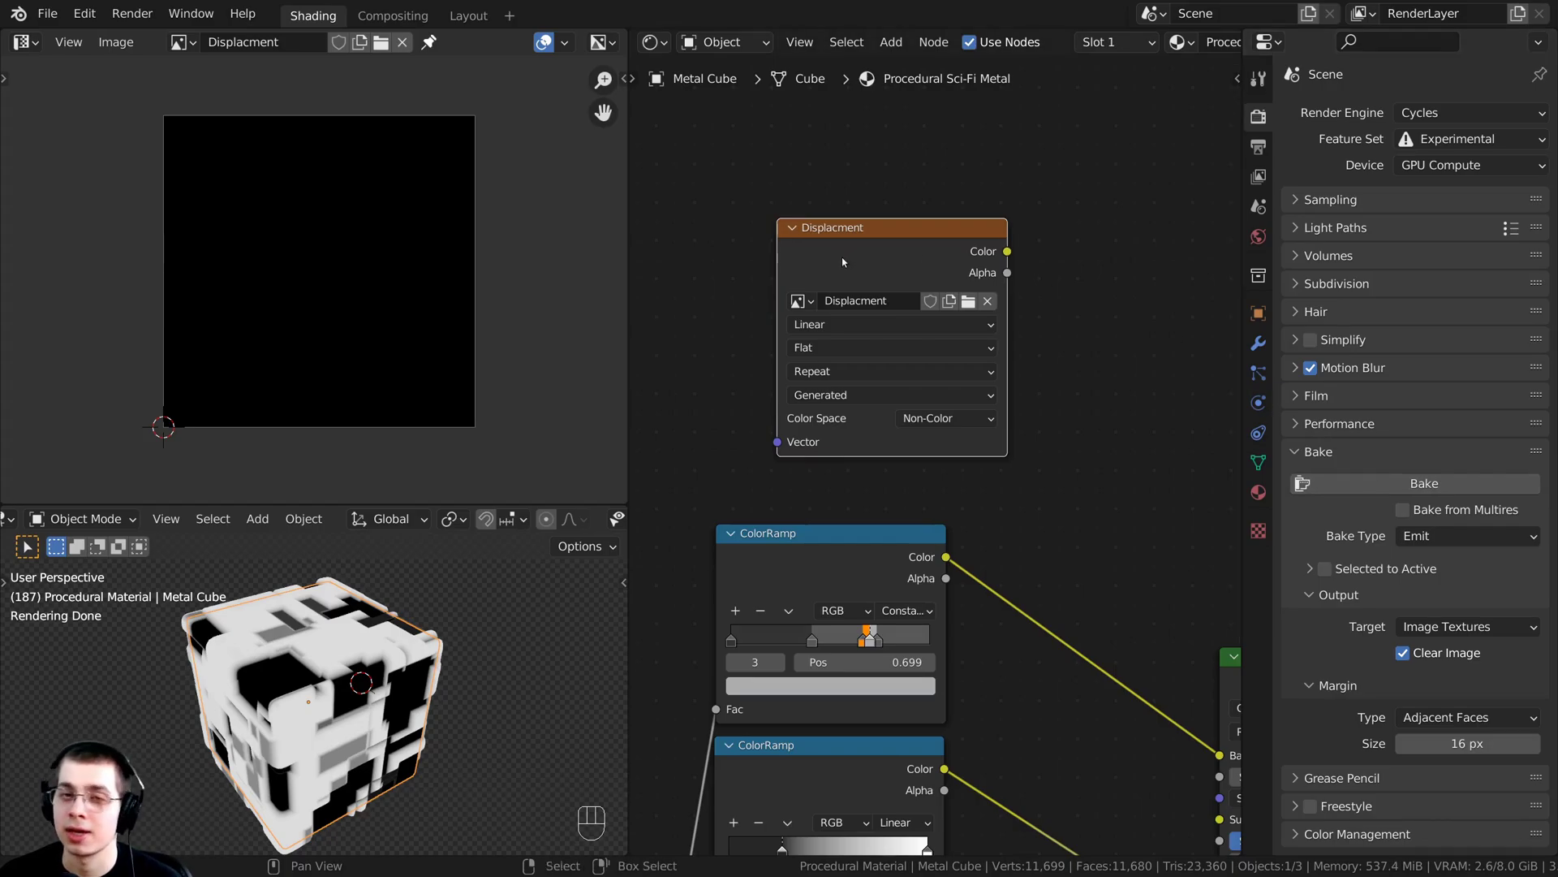
pyautogui.moveTo(1061, 185); pyautogui.dragTo(1067, 187, button='middle')
pyautogui.hotkey('ctrl', 's')
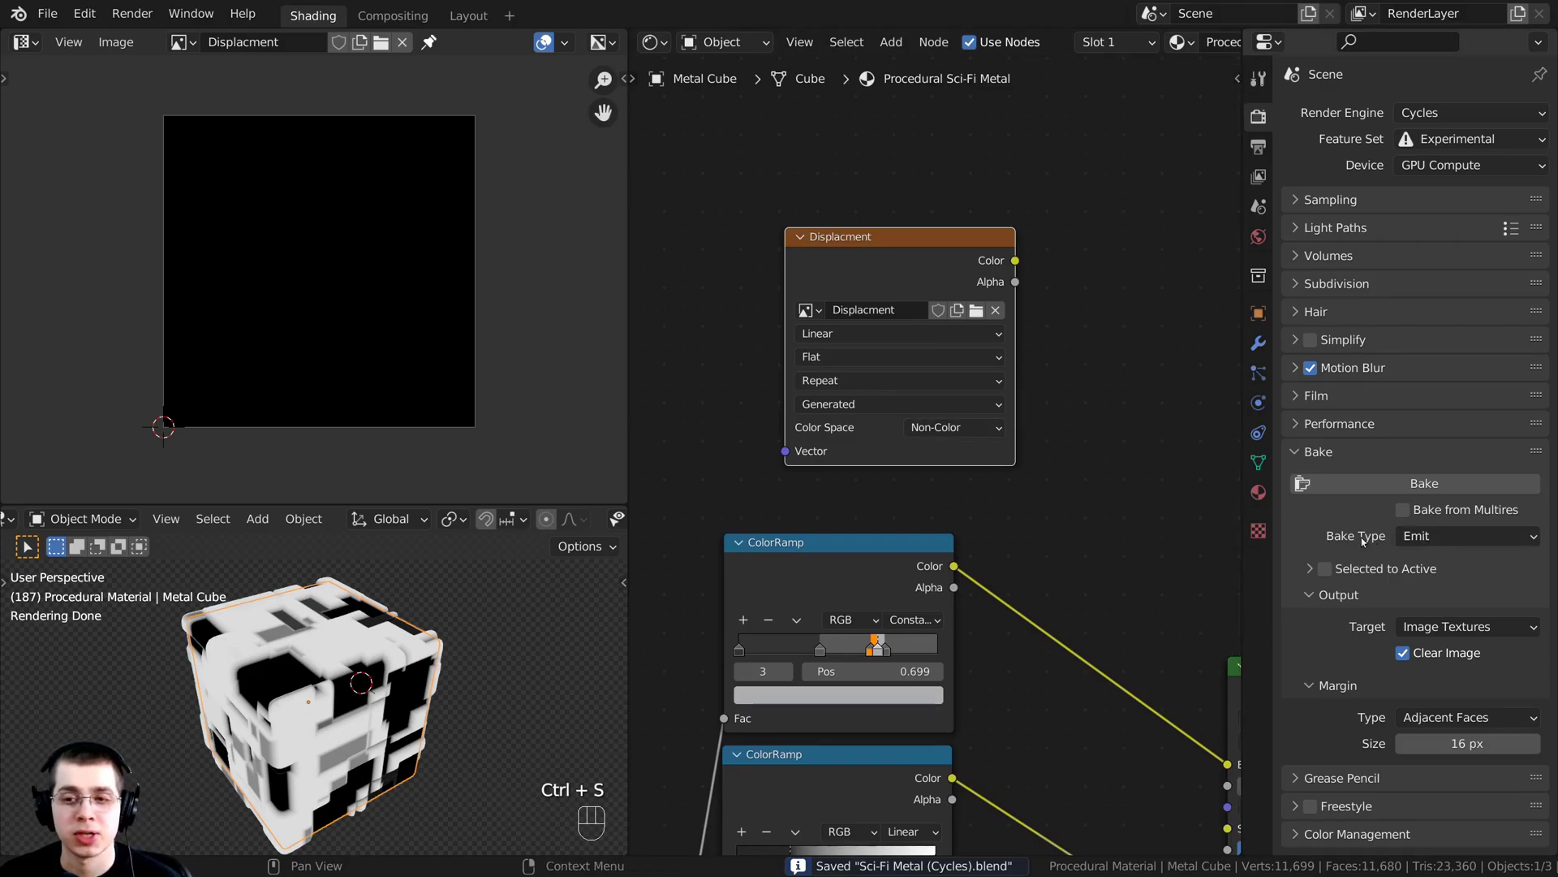
# - Keep the bake type on Emit and bake the cube's material to the Displacment image
pyautogui.click(1432, 537)
pyautogui.click(1431, 542)
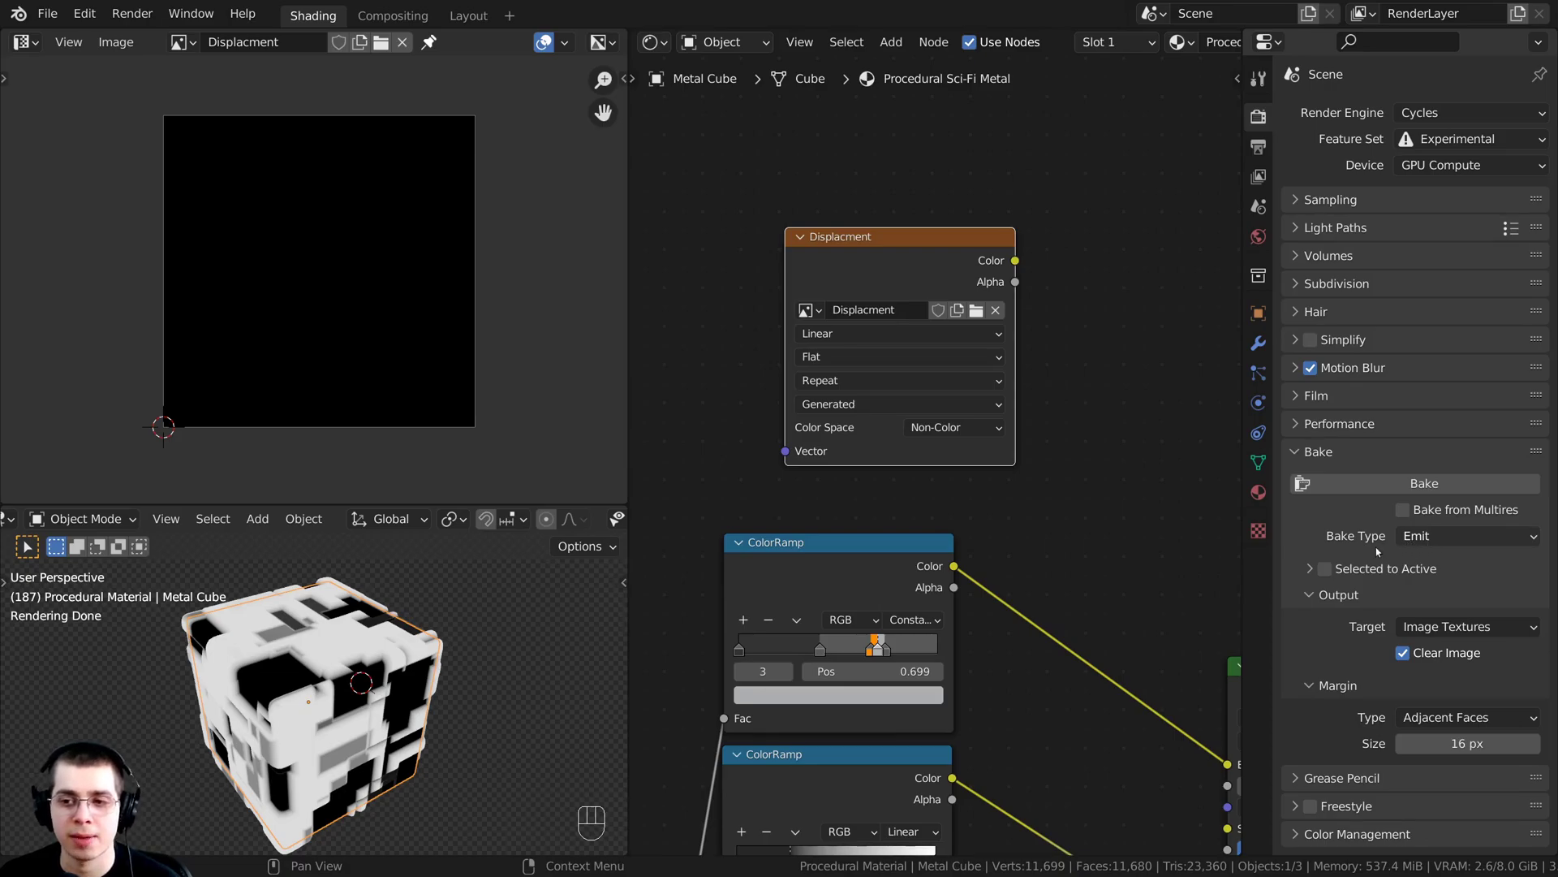
pyautogui.scroll(-3, 1082, 661)
pyautogui.moveTo(1036, 699); pyautogui.dragTo(914, 391, button='middle')
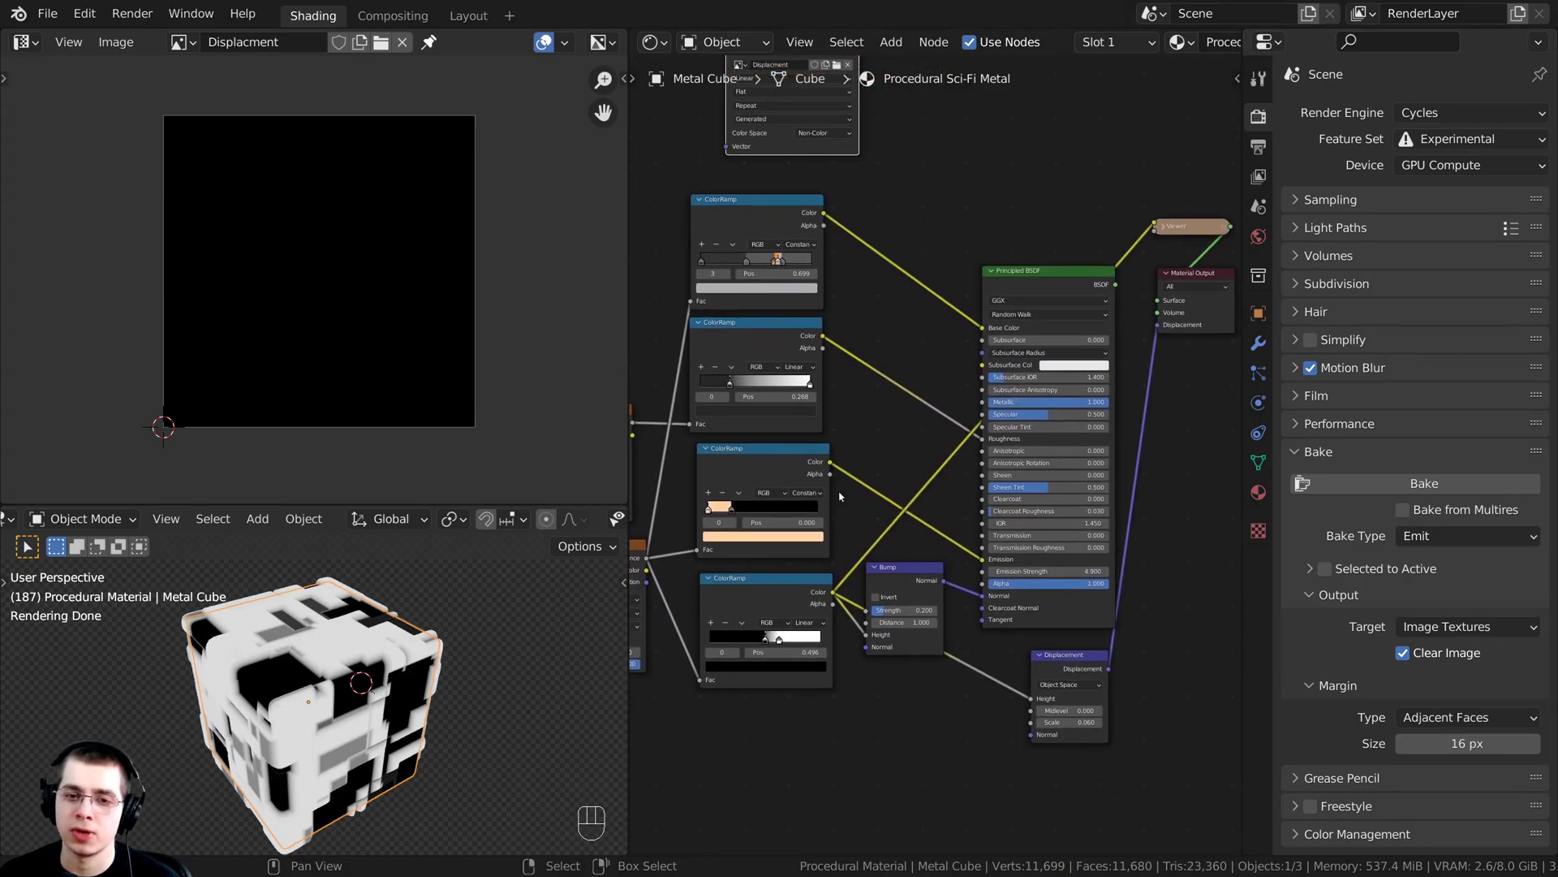
pyautogui.scroll(1, 780, 590)
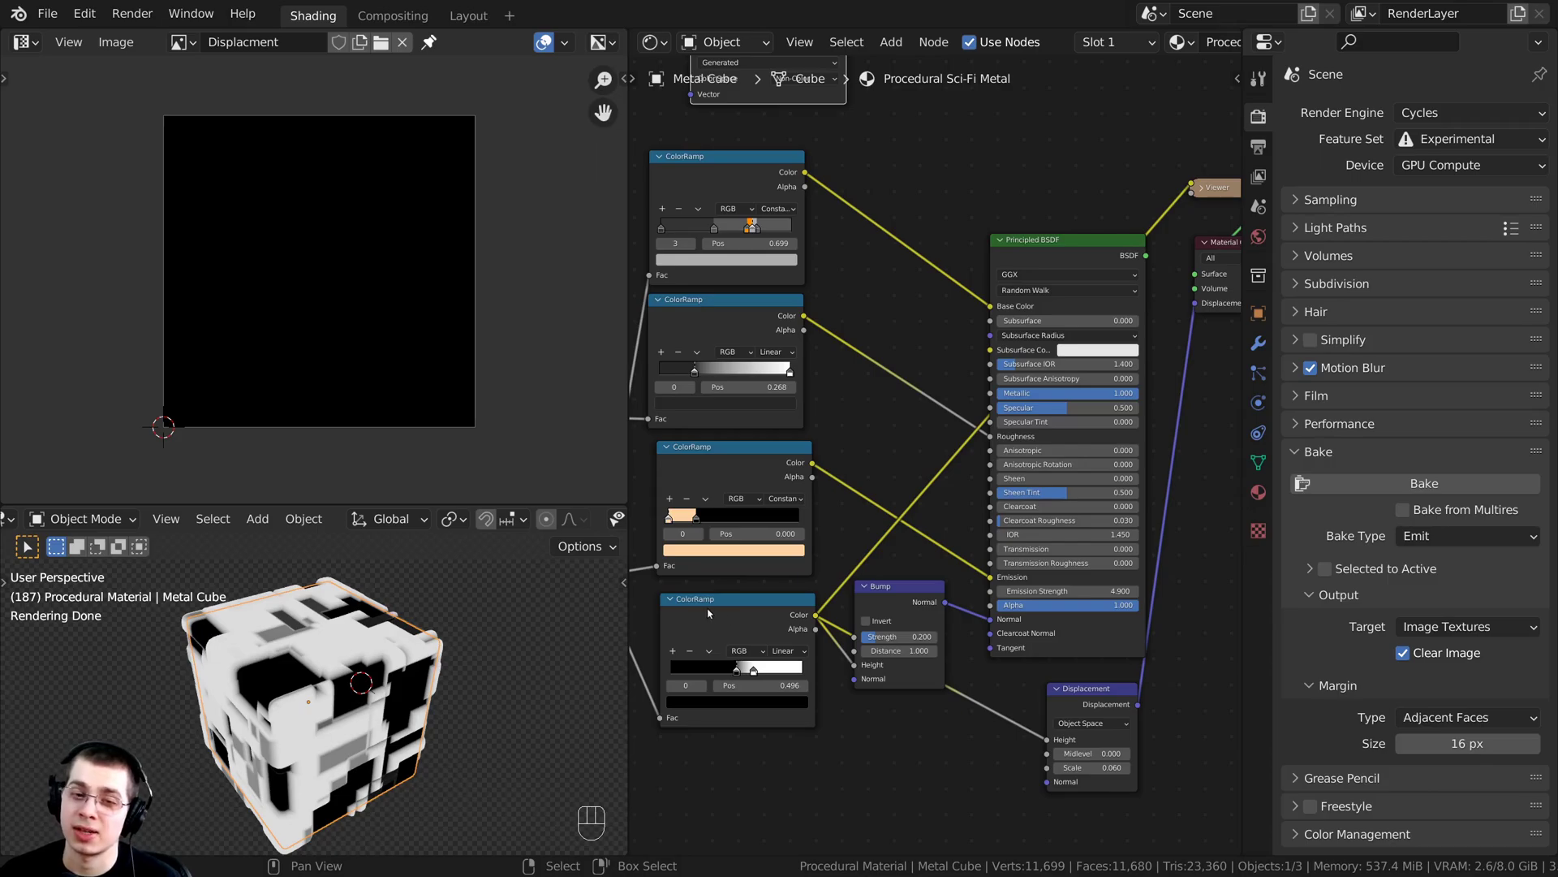
pyautogui.scroll(-1, 709, 613)
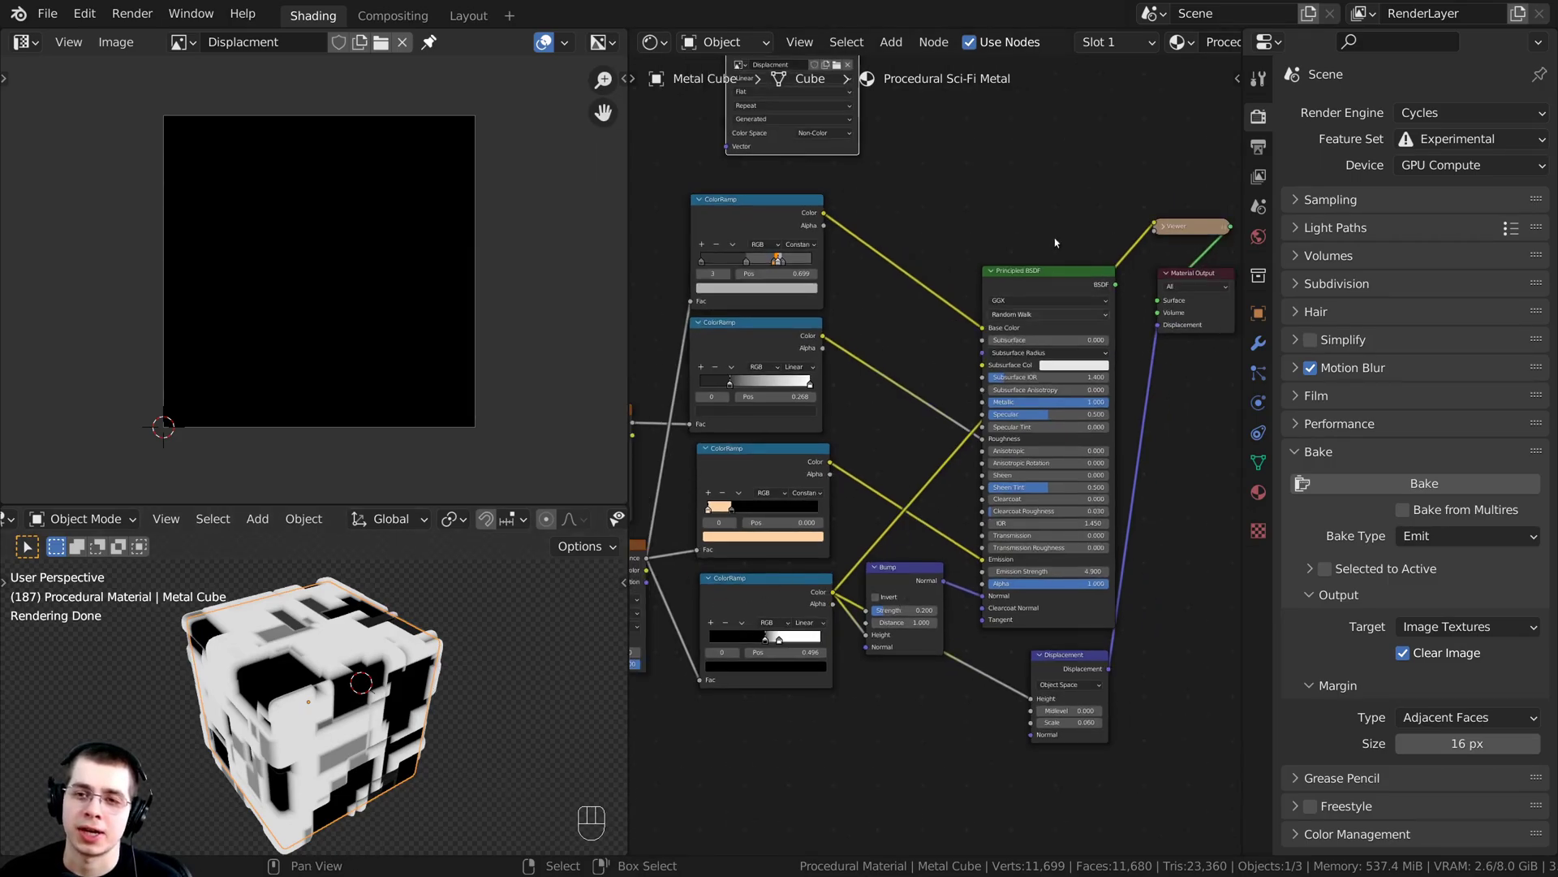
pyautogui.moveTo(871, 396); pyautogui.dragTo(850, 575, button='middle')
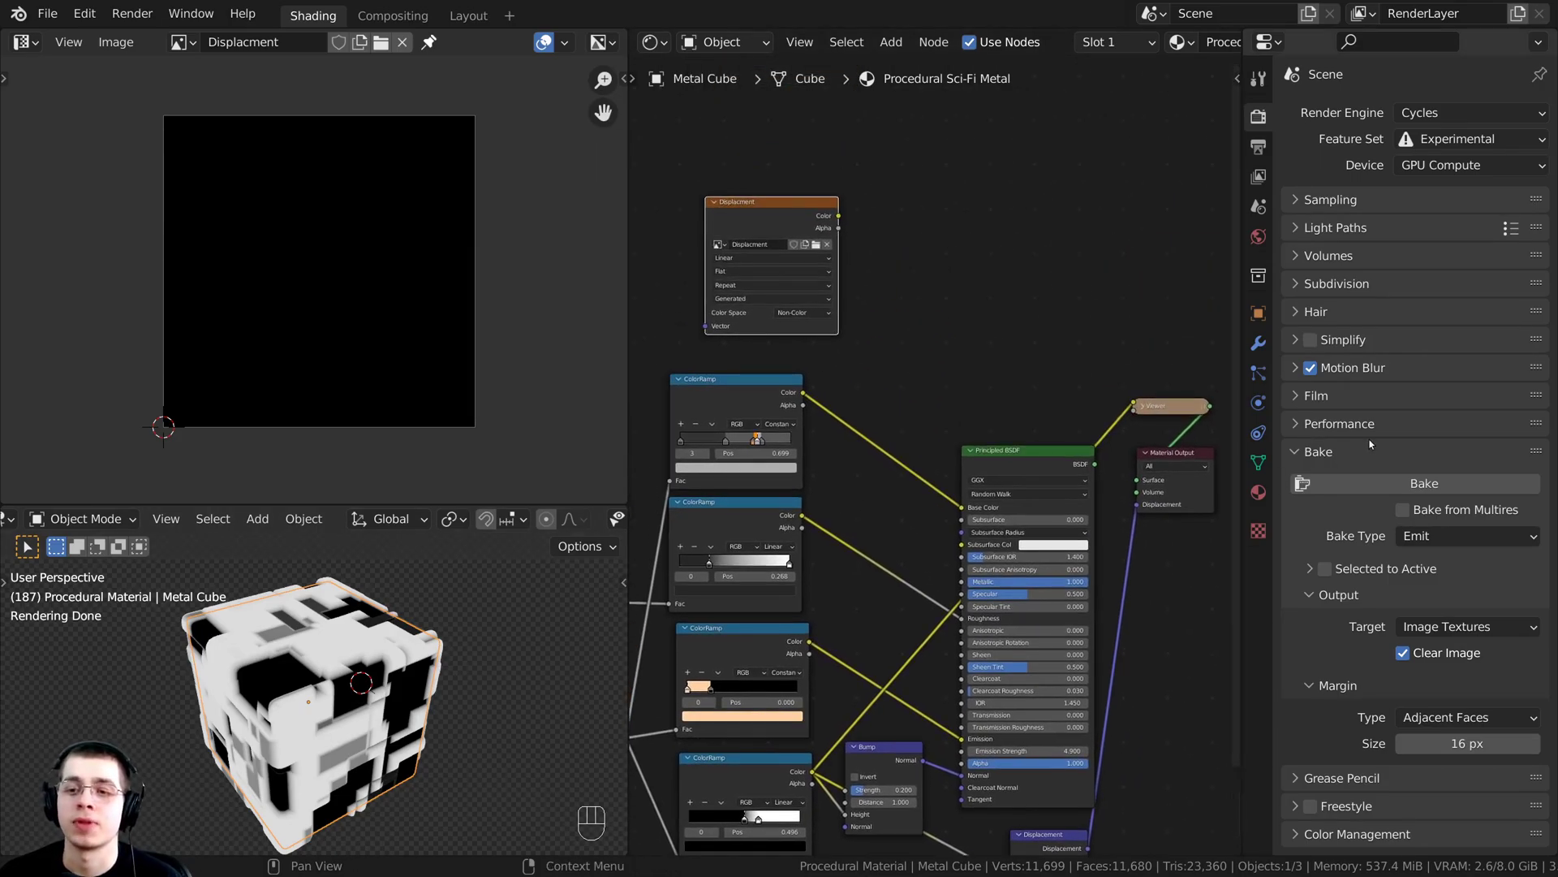
pyautogui.click(1384, 485)
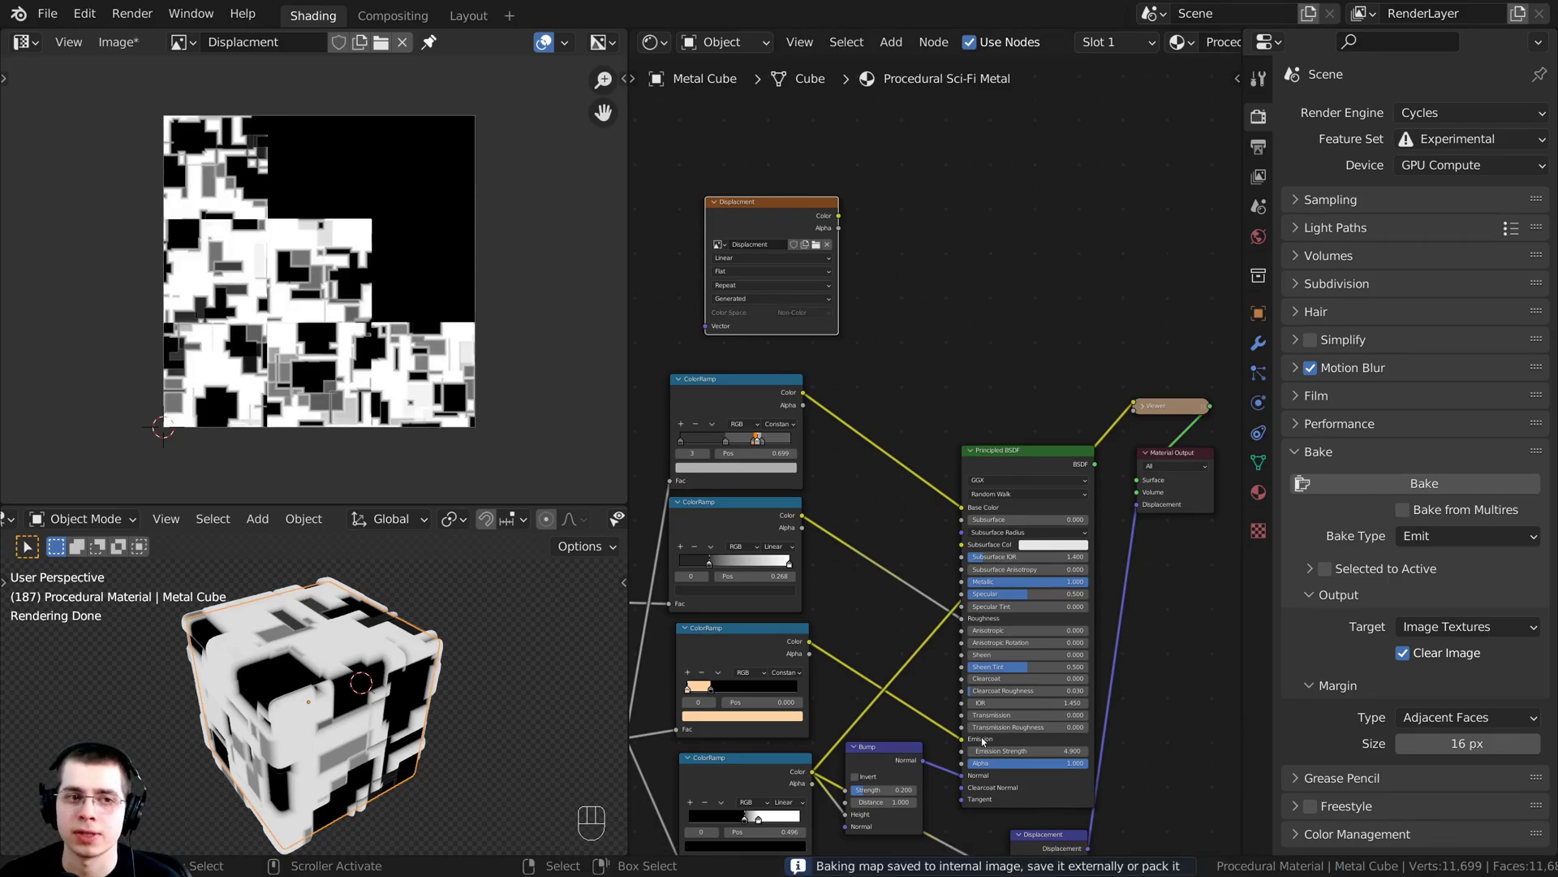
# - Inspect the baked Displacment image up close and compare its pattern with the cube in the viewport
pyautogui.scroll(6, 223, 268)
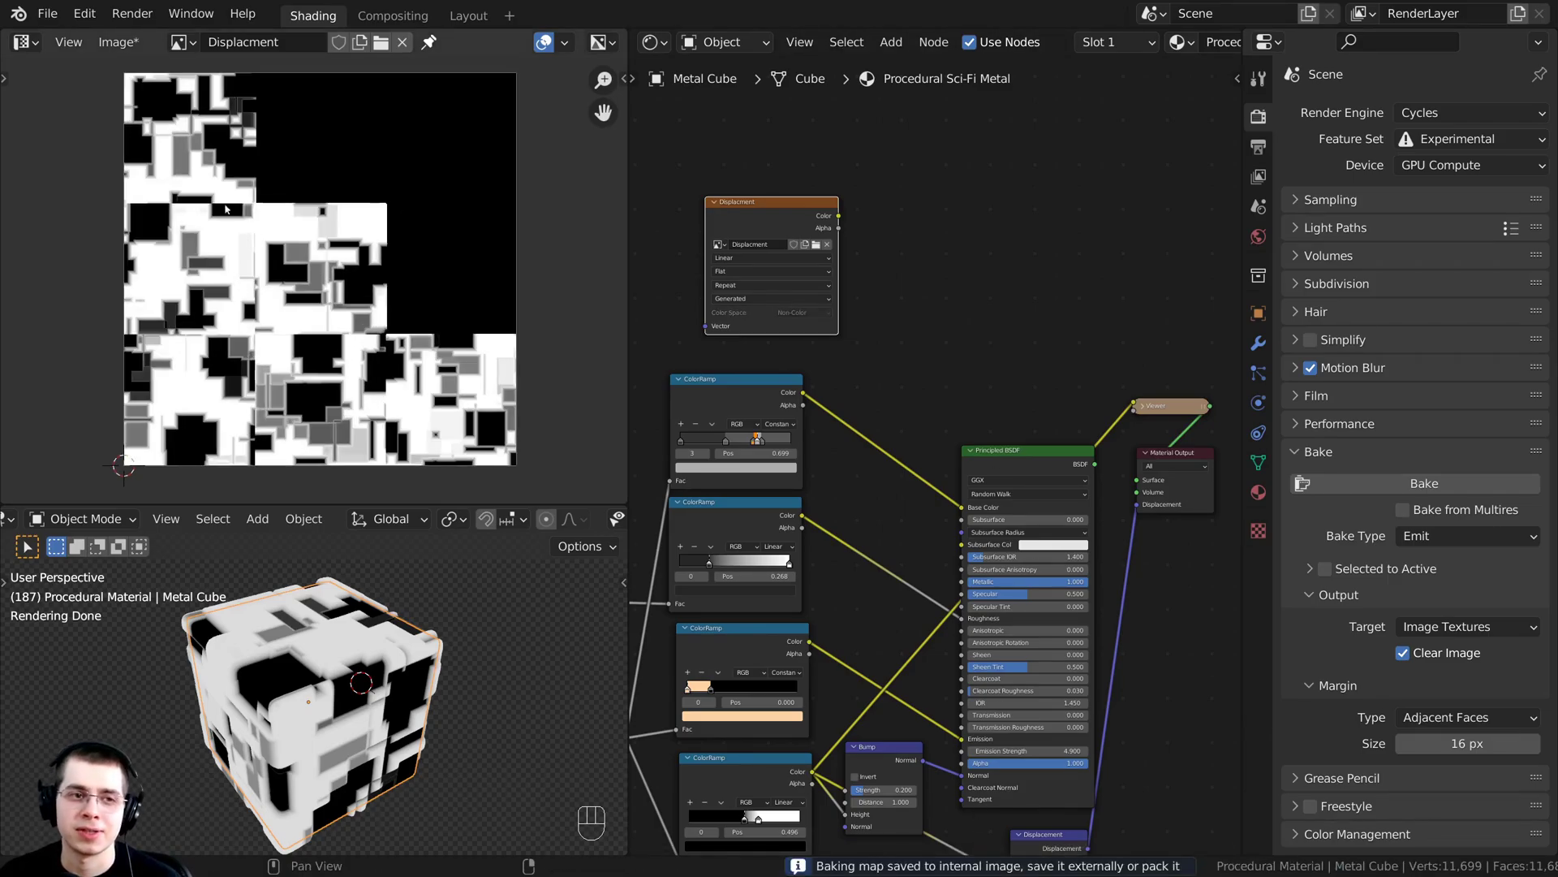
pyautogui.moveTo(216, 252); pyautogui.dragTo(260, 73, button='middle')
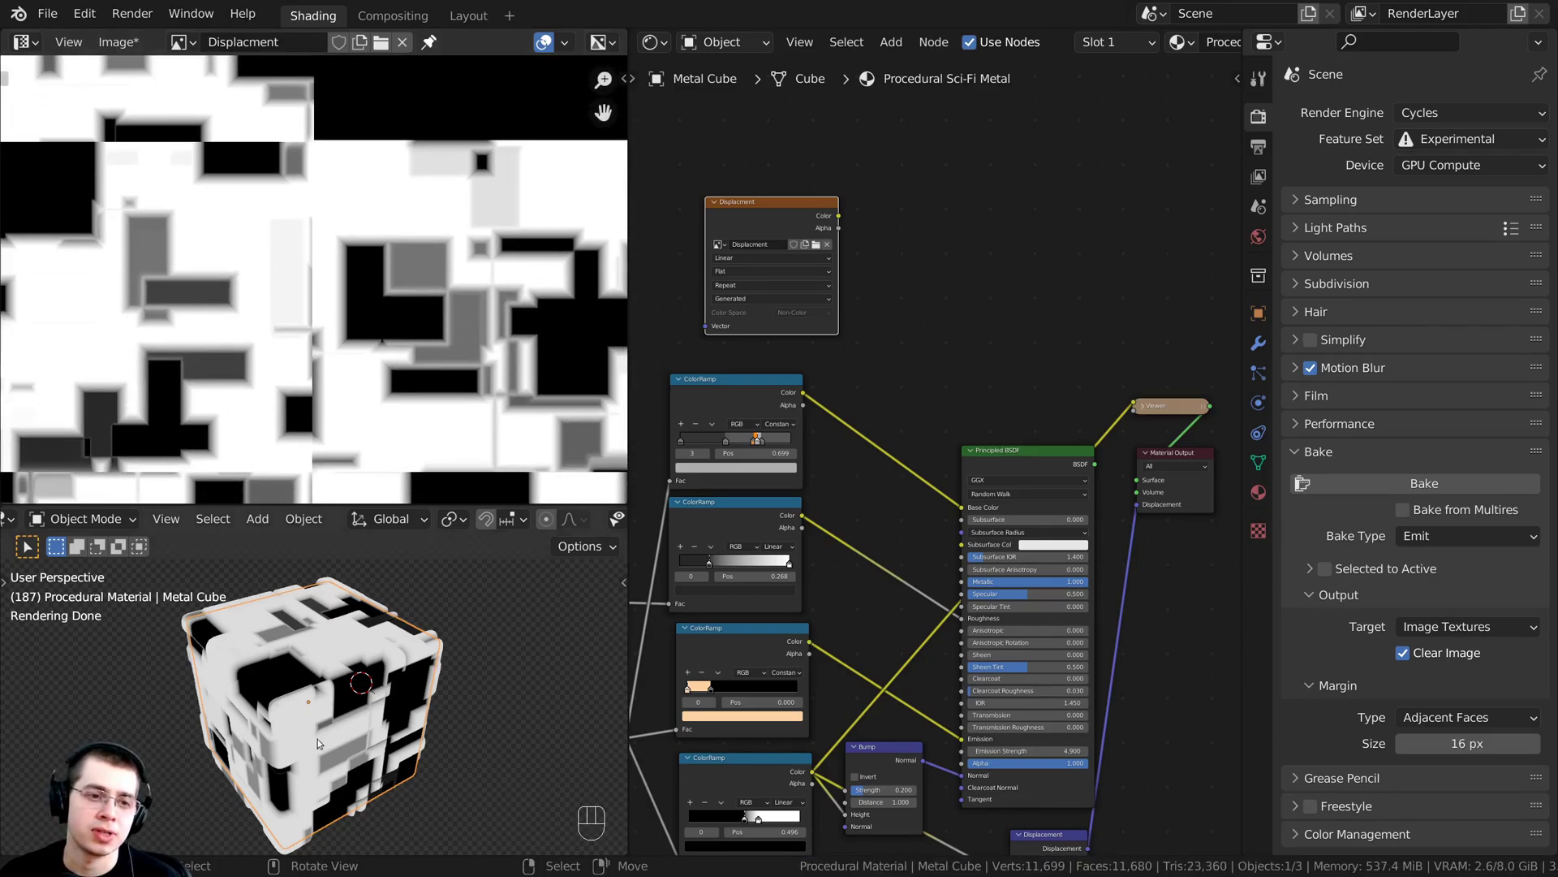
pyautogui.scroll(1, 313, 698)
pyautogui.moveTo(410, 89); pyautogui.dragTo(438, 220, button='middle')
pyautogui.scroll(-3, 437, 220)
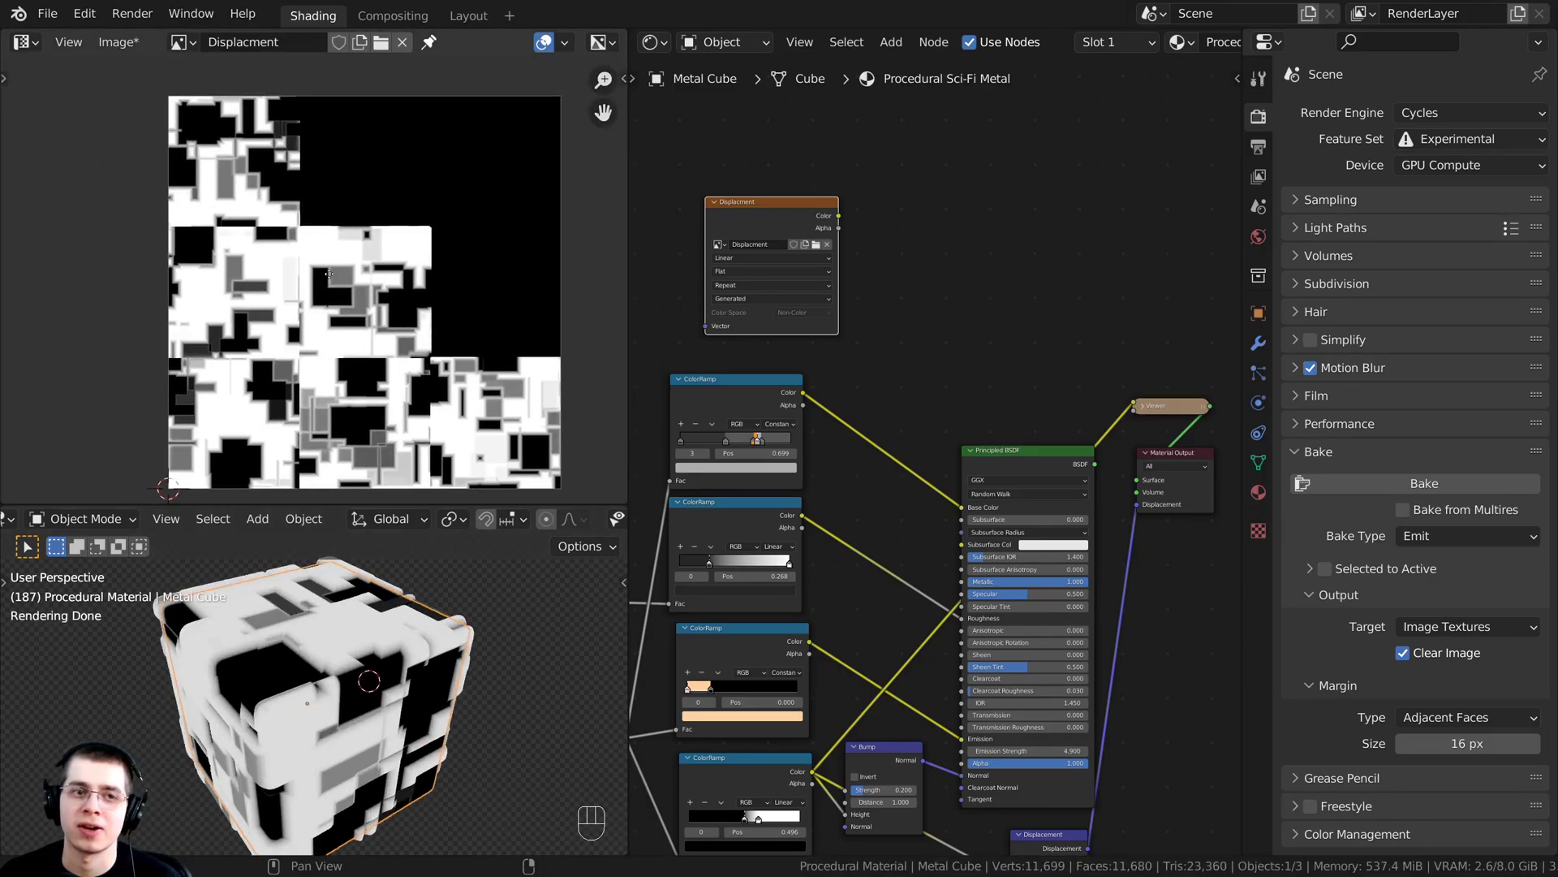
pyautogui.moveTo(451, 297); pyautogui.dragTo(438, 286, button='middle')
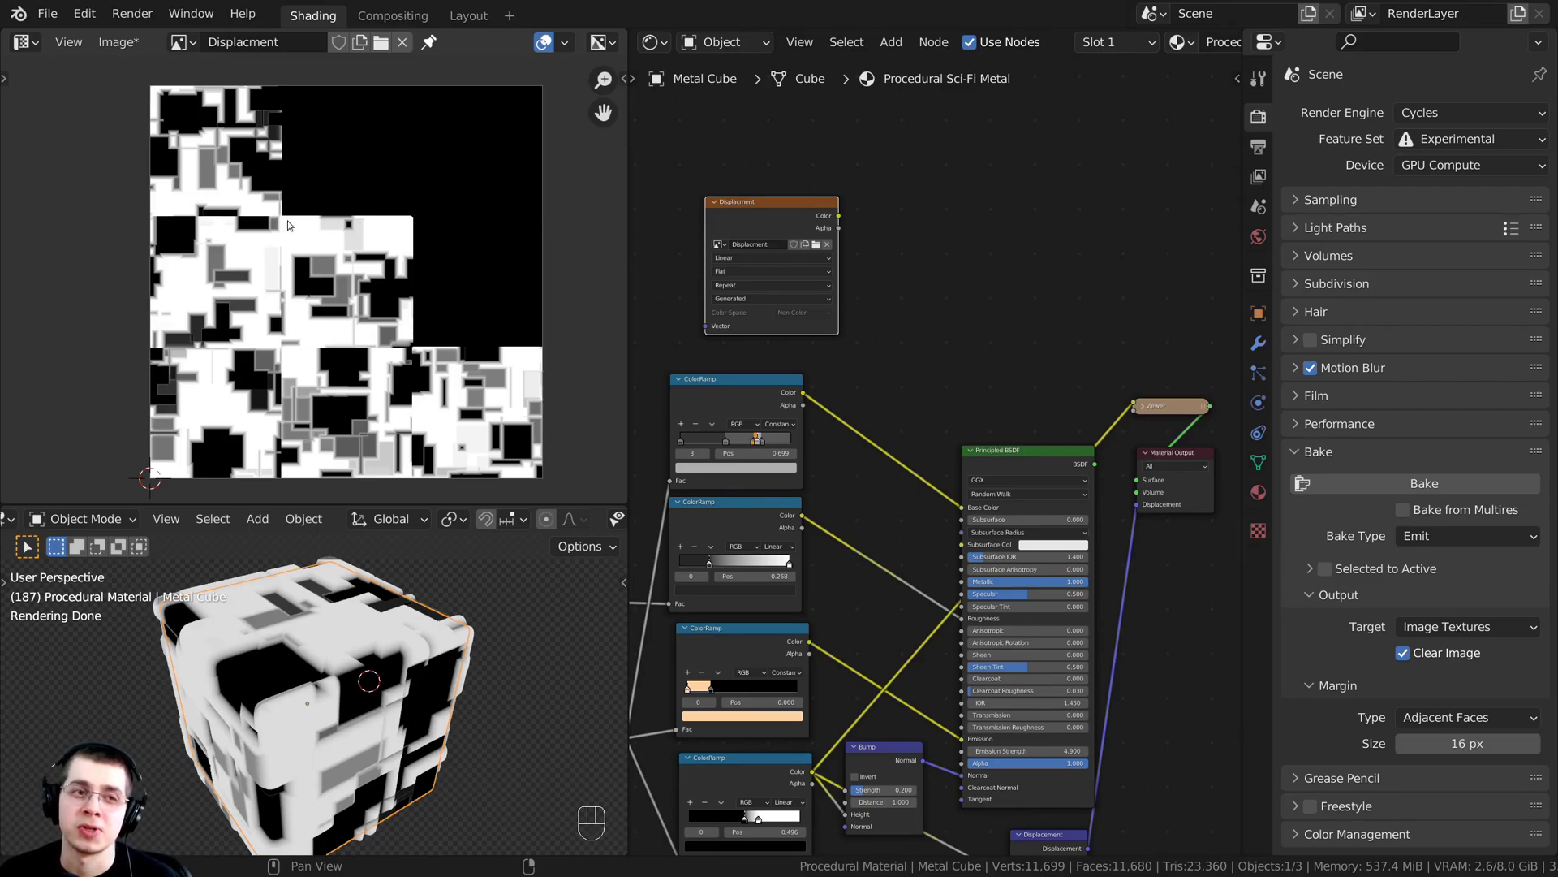
pyautogui.moveTo(289, 224); pyautogui.dragTo(276, 195, button='middle')
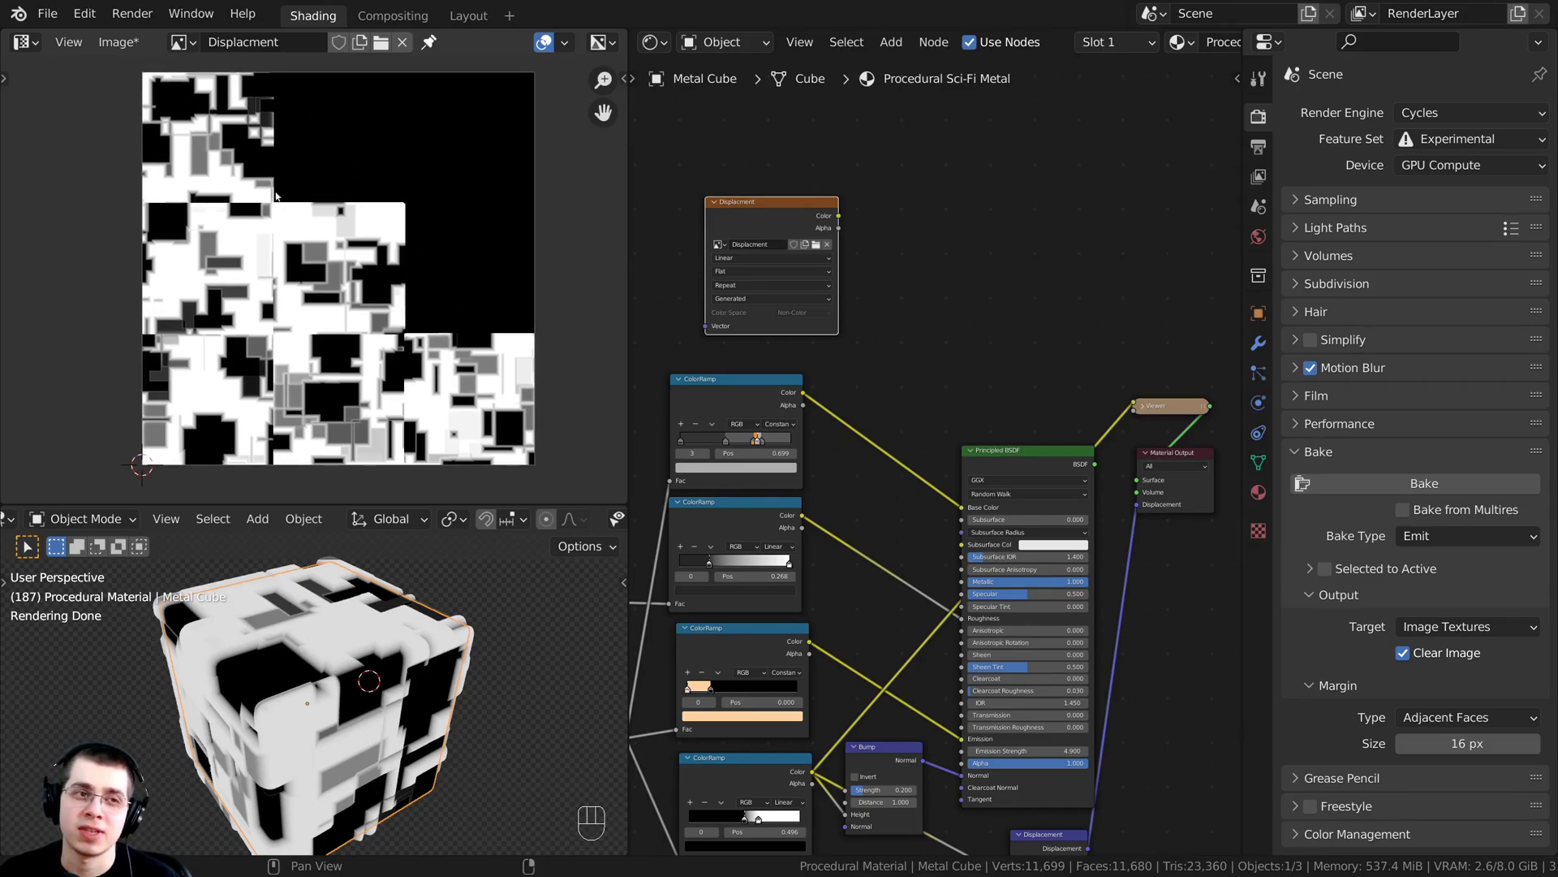
# - Save the baked image externally as Displacment.jpg in JPEG format
pyautogui.click(118, 44)
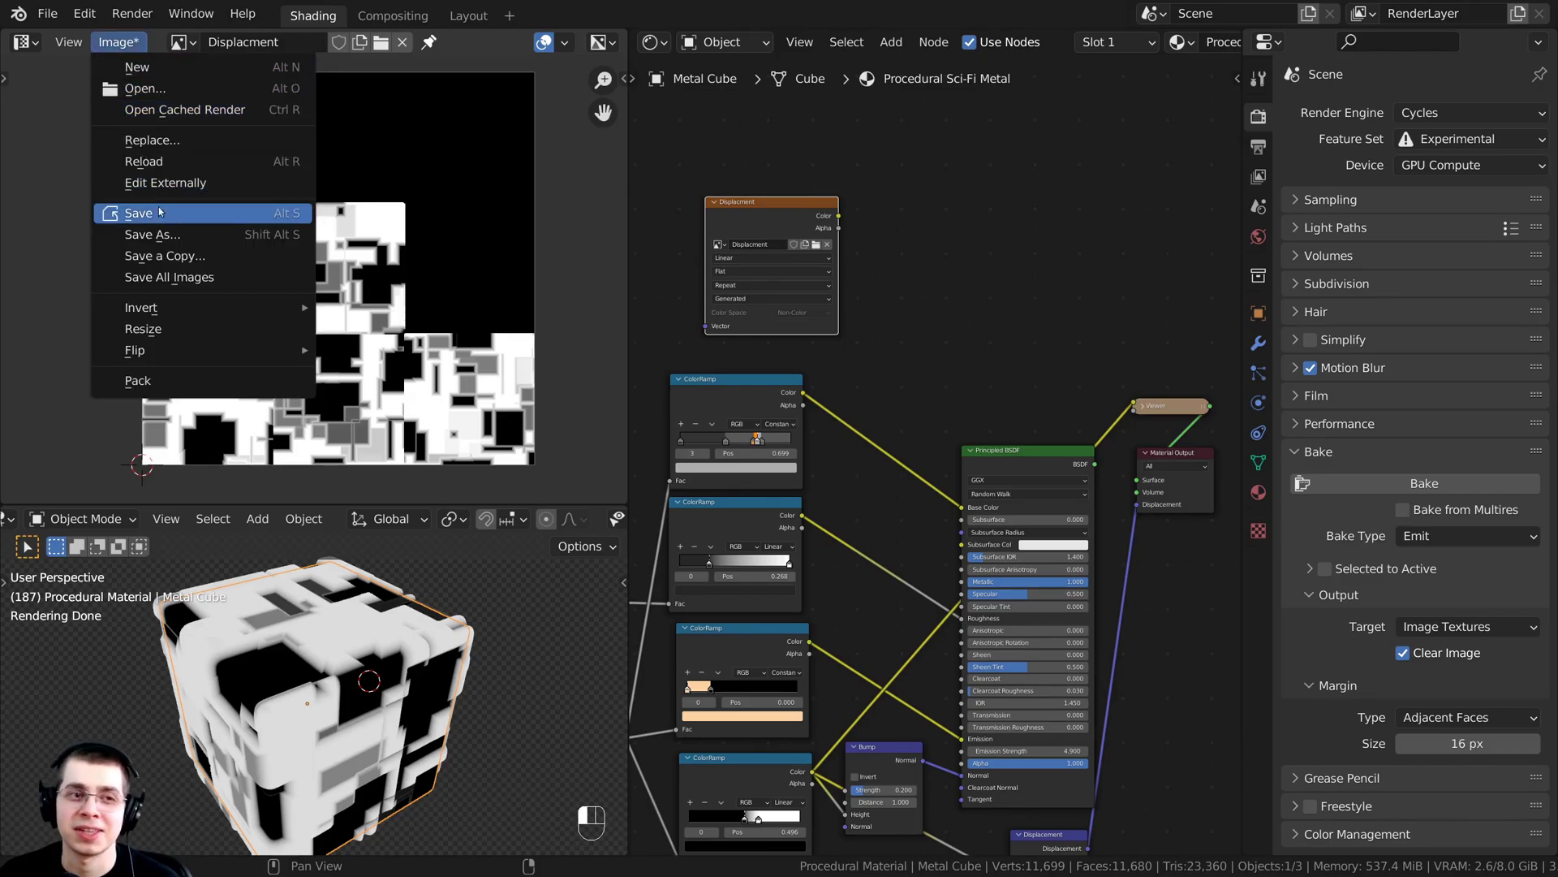
pyautogui.click(153, 234)
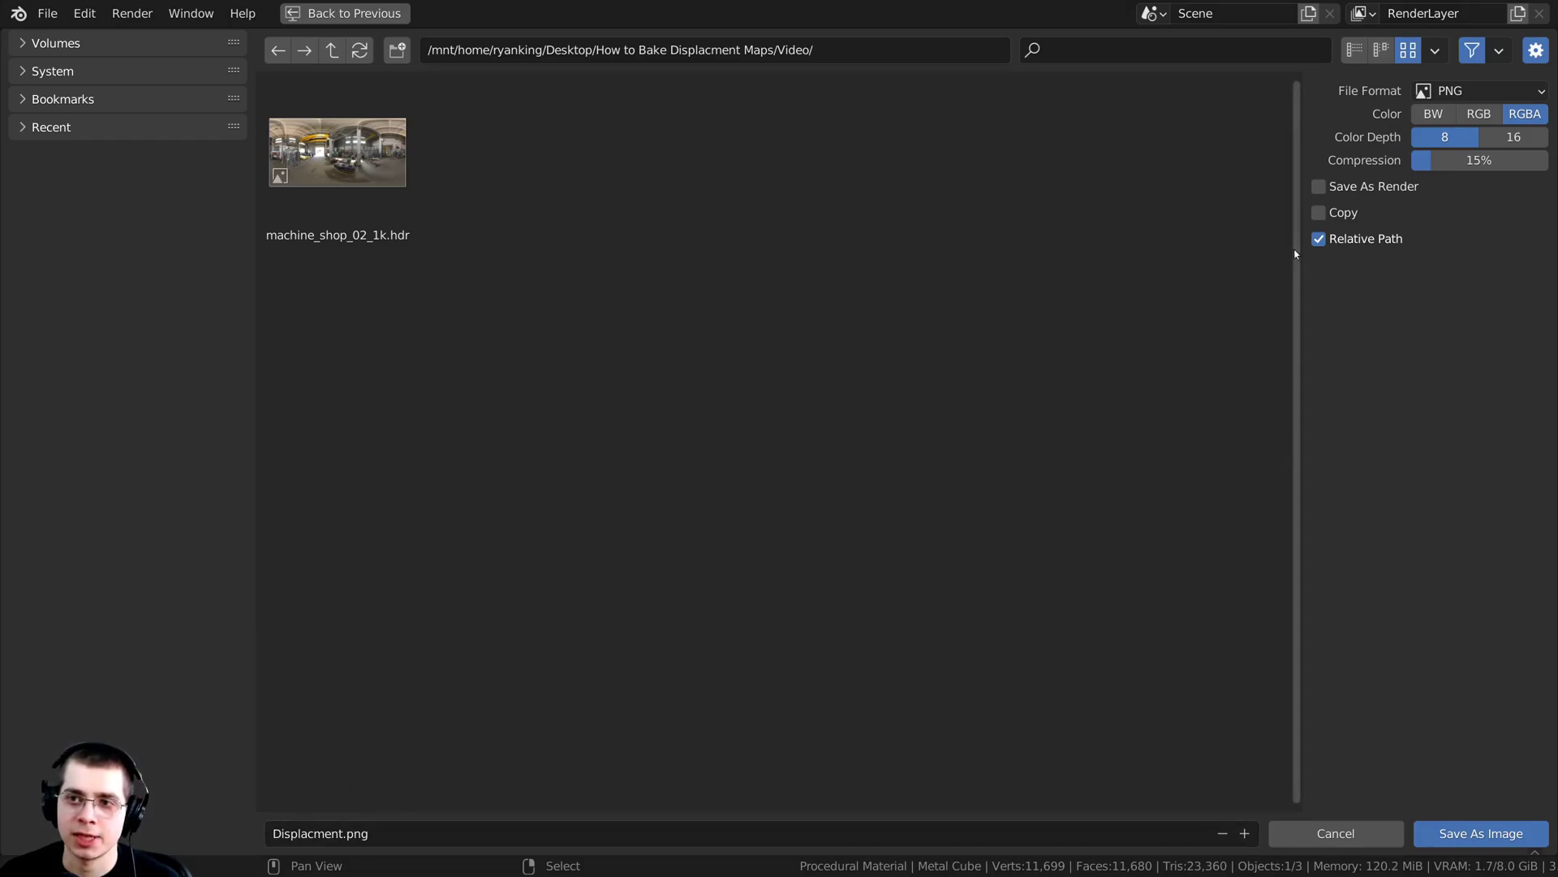
pyautogui.click(1459, 92)
pyautogui.click(1298, 216)
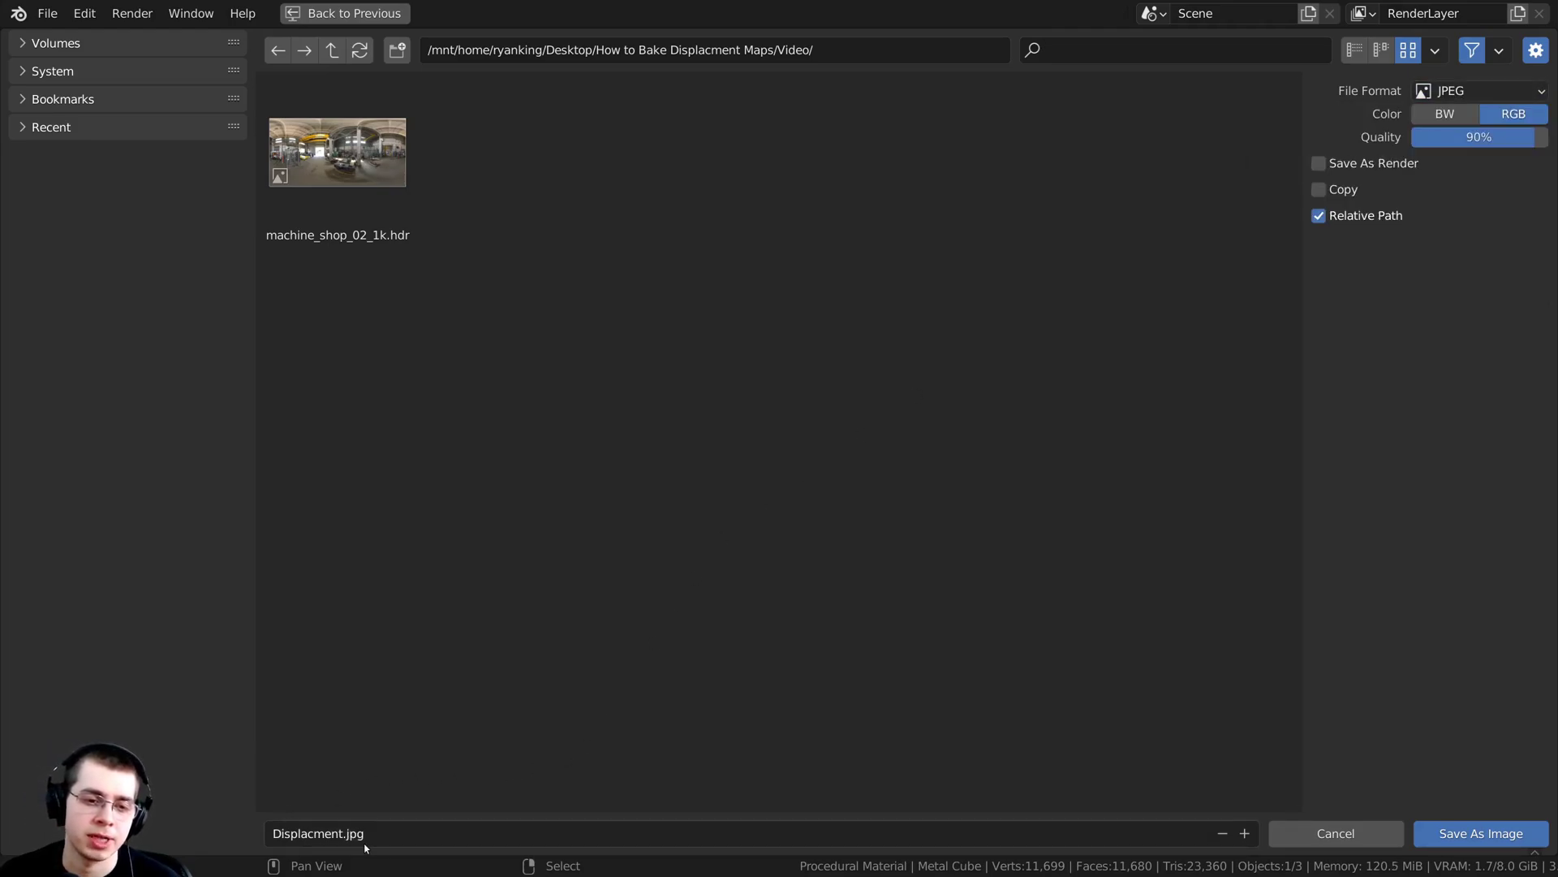
pyautogui.click(1479, 833)
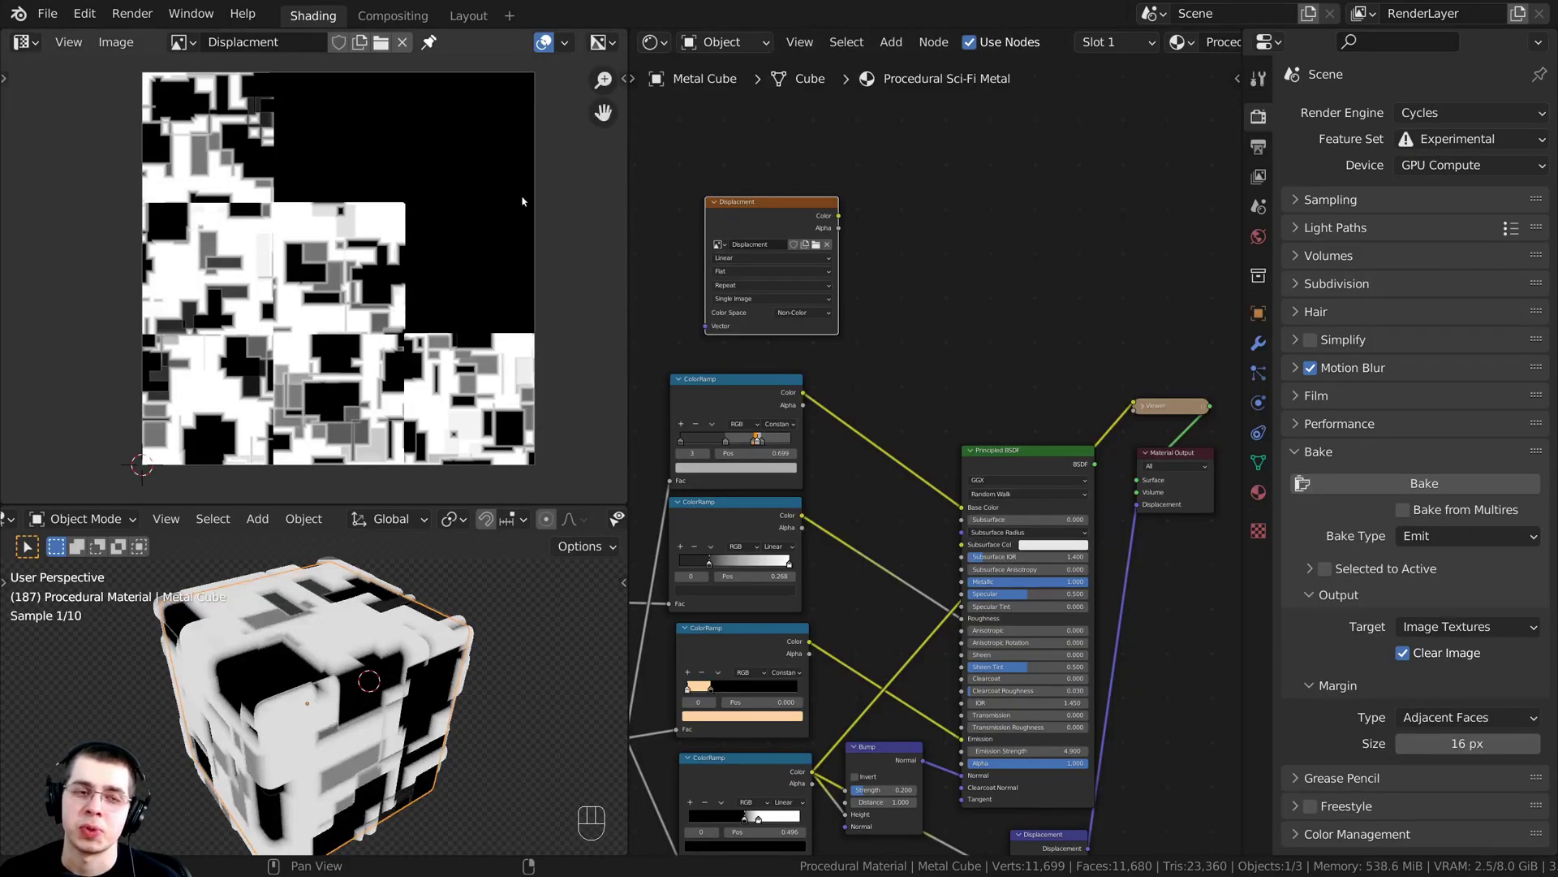
# - Move the Displacment texture node below the lowest ColorRamp node
pyautogui.moveTo(418, 277); pyautogui.dragTo(410, 276, button='middle')
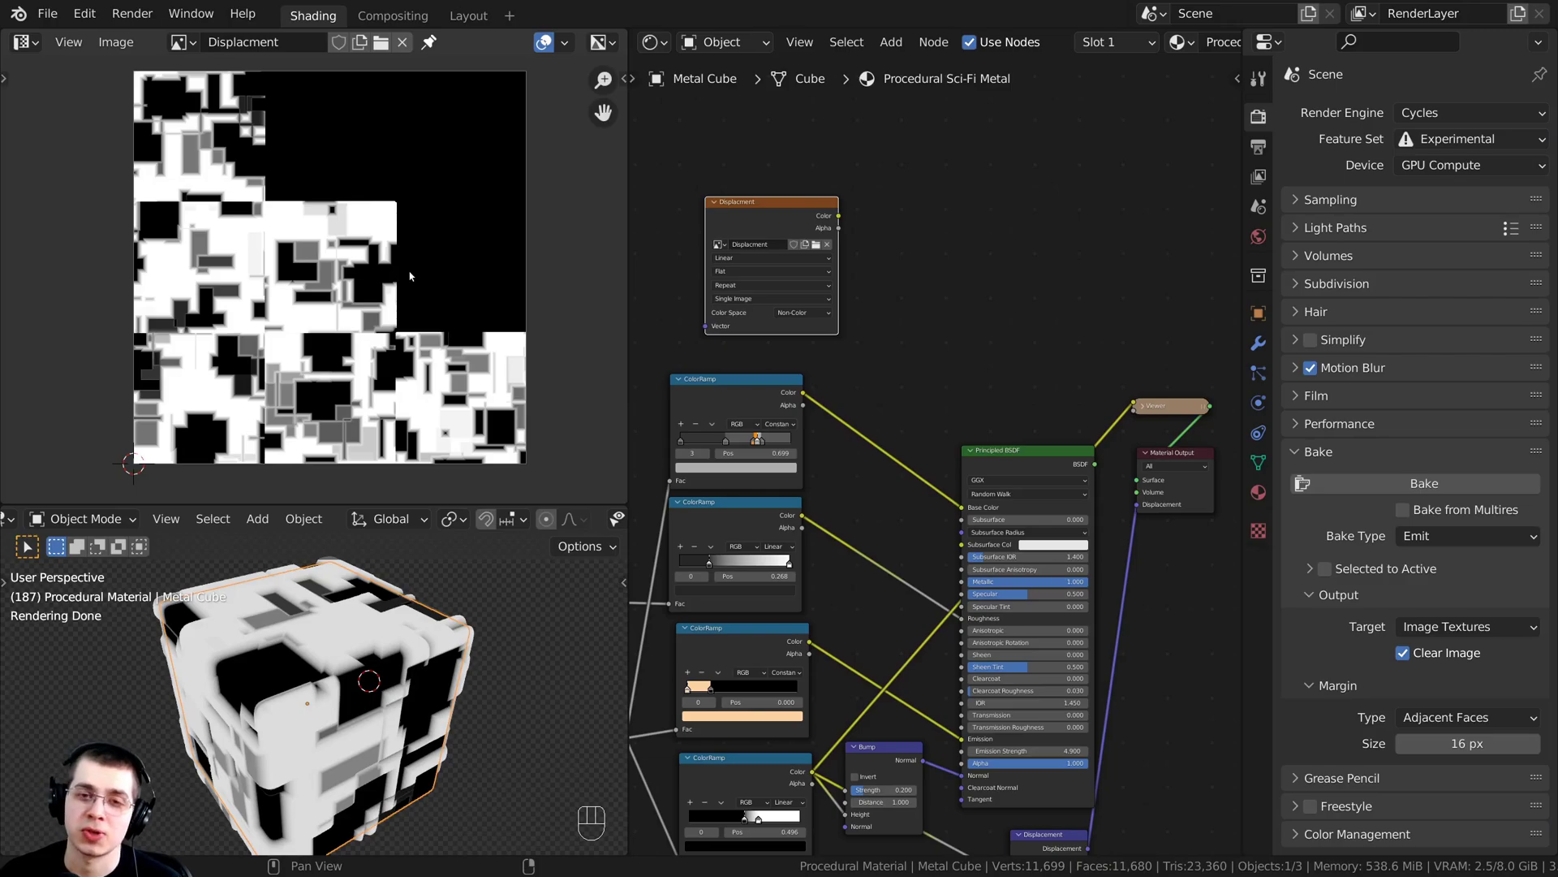
pyautogui.scroll(-2, 905, 445)
pyautogui.moveTo(824, 337); pyautogui.dragTo(904, 253, button='middle')
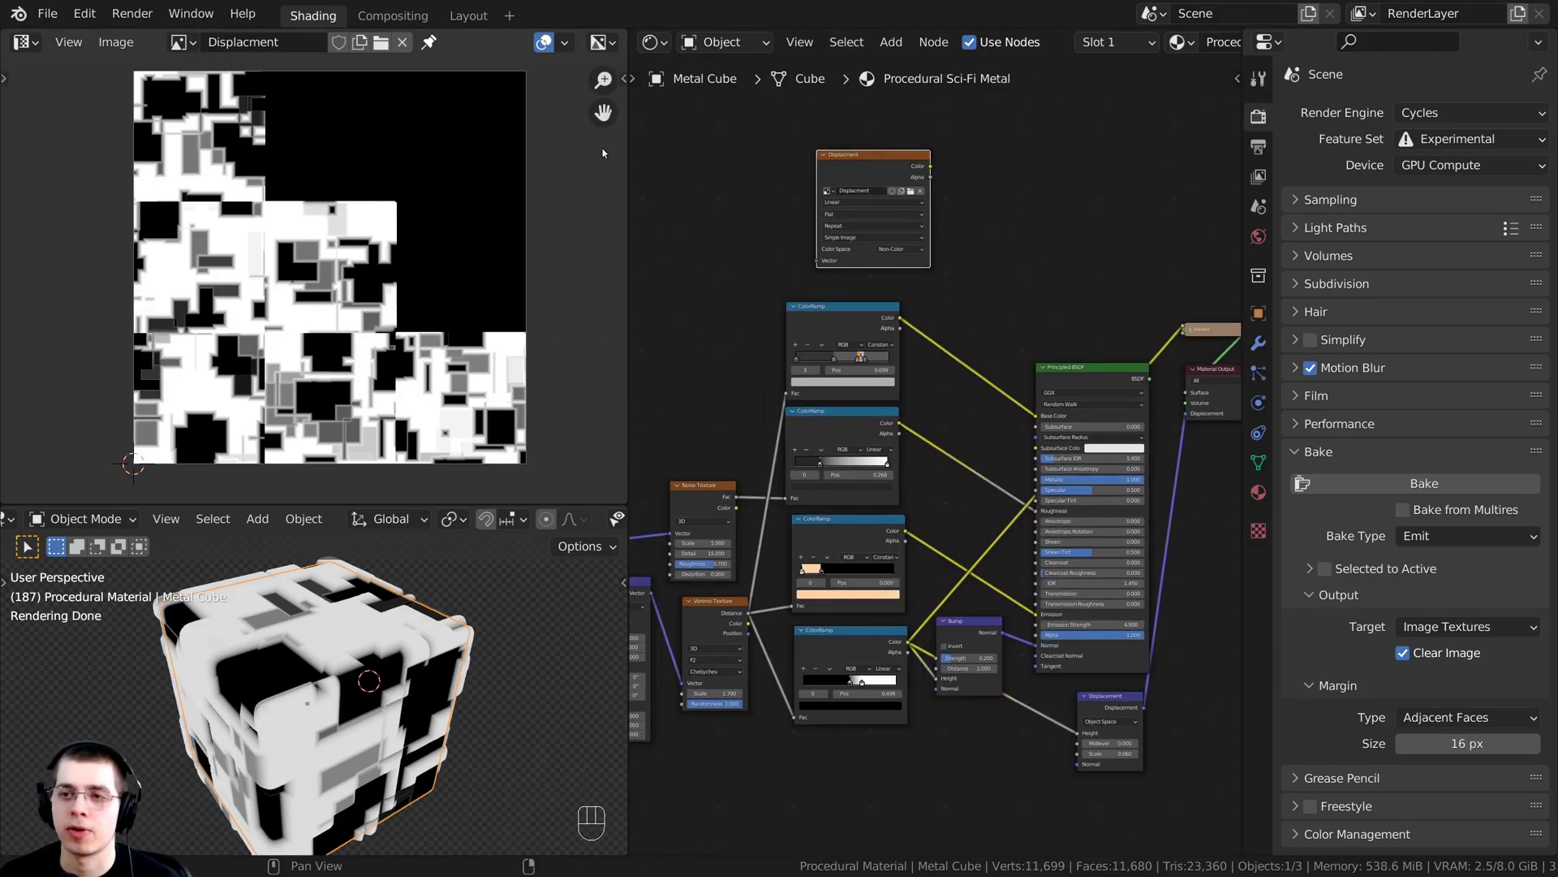
pyautogui.moveTo(867, 170); pyautogui.dragTo(886, 133, button='middle')
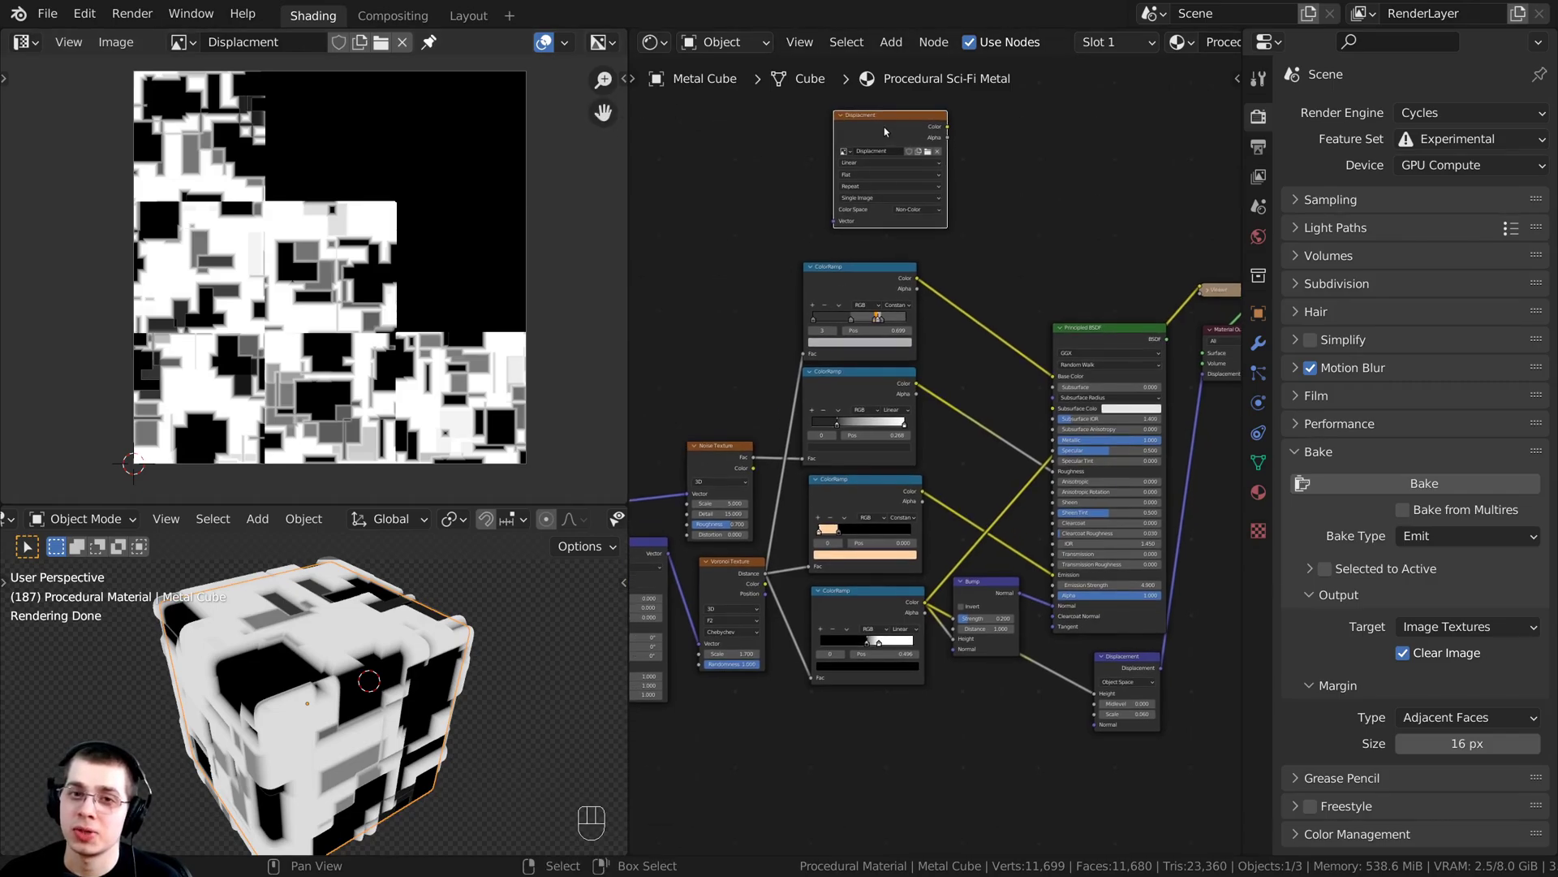
pyautogui.moveTo(886, 133); pyautogui.dragTo(851, 721)
pyautogui.moveTo(851, 721); pyautogui.dragTo(905, 493, button='middle')
pyautogui.scroll(-1, 905, 492)
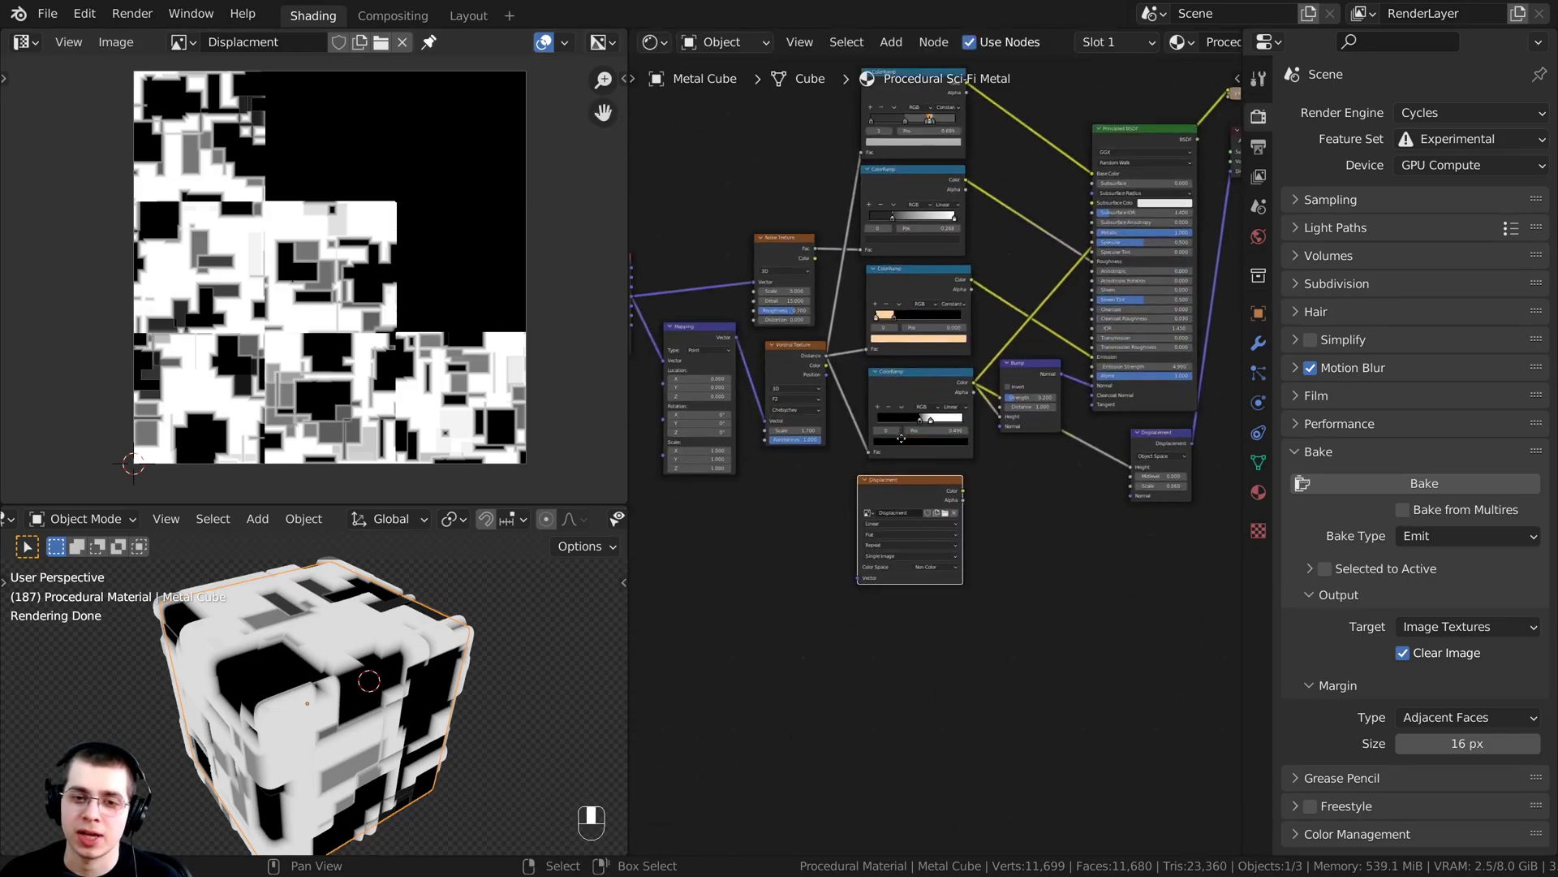
# - Select the Voronoi Texture node and nudge it slightly away from the color ramps
pyautogui.scroll(5, 862, 379)
pyautogui.moveTo(862, 379); pyautogui.dragTo(945, 419, button='middle')
pyautogui.click(801, 364)
pyautogui.scroll(2, 800, 369)
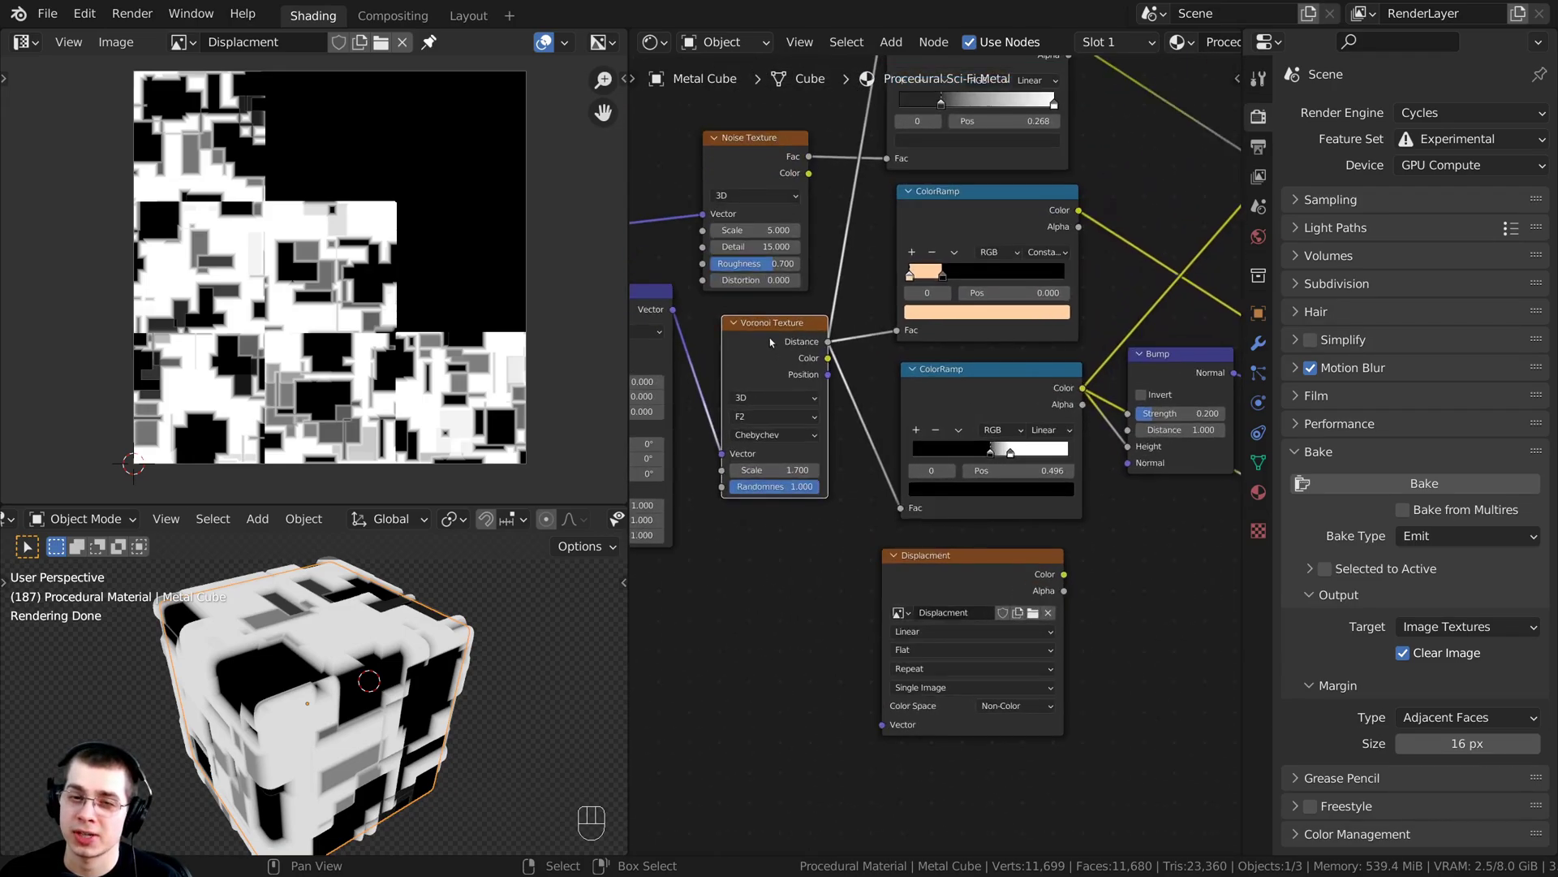
pyautogui.moveTo(763, 344); pyautogui.dragTo(813, 363, button='middle')
pyautogui.moveTo(812, 363); pyautogui.dragTo(806, 362)
pyautogui.moveTo(767, 357); pyautogui.dragTo(717, 337, button='middle')
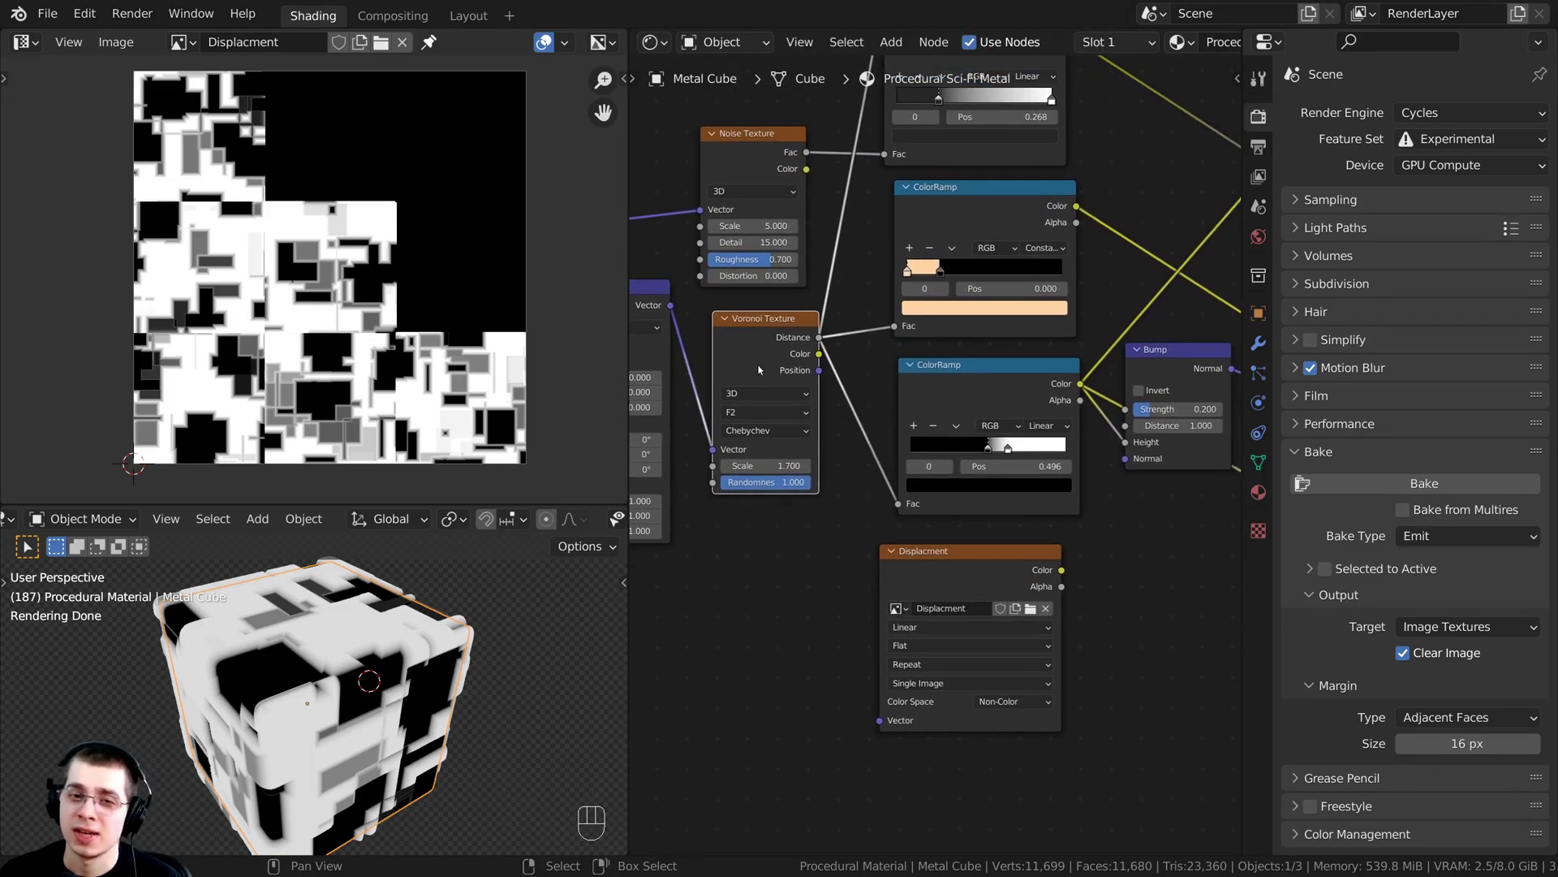
pyautogui.moveTo(761, 368); pyautogui.dragTo(752, 369)
pyautogui.moveTo(779, 382); pyautogui.dragTo(722, 357, button='middle')
pyautogui.moveTo(990, 519); pyautogui.dragTo(831, 436, button='middle')
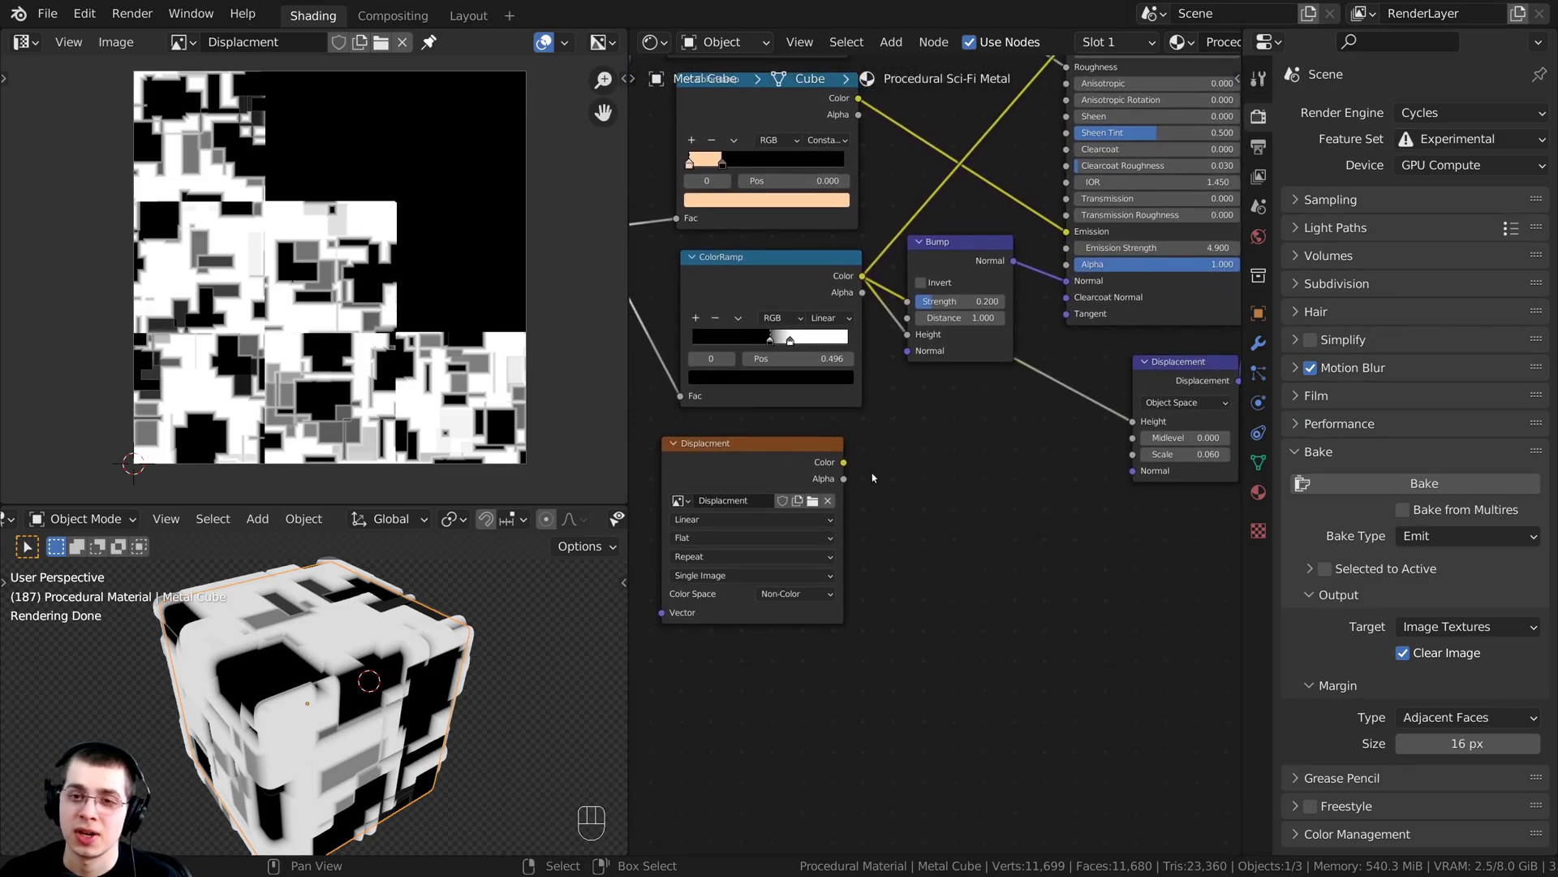
# - Connect the Displacment texture's Color output to the Displacement node's Height input, shift the texture node clear of the ColorRamp, and check the cube
pyautogui.moveTo(756, 464); pyautogui.dragTo(1149, 420)
pyautogui.scroll(1, 875, 464)
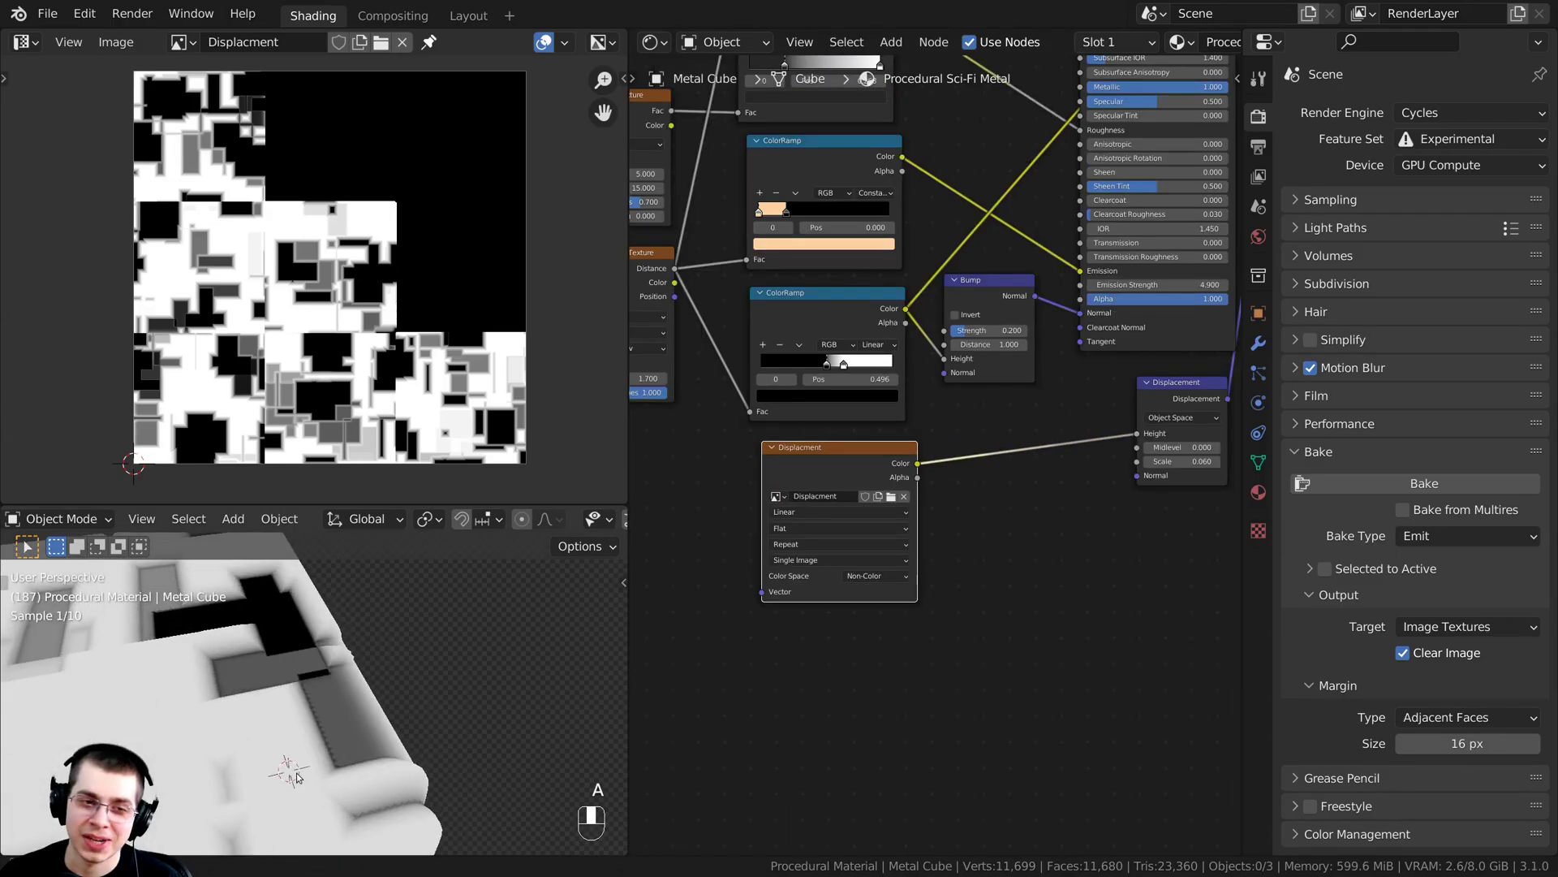
pyautogui.scroll(1, 836, 333)
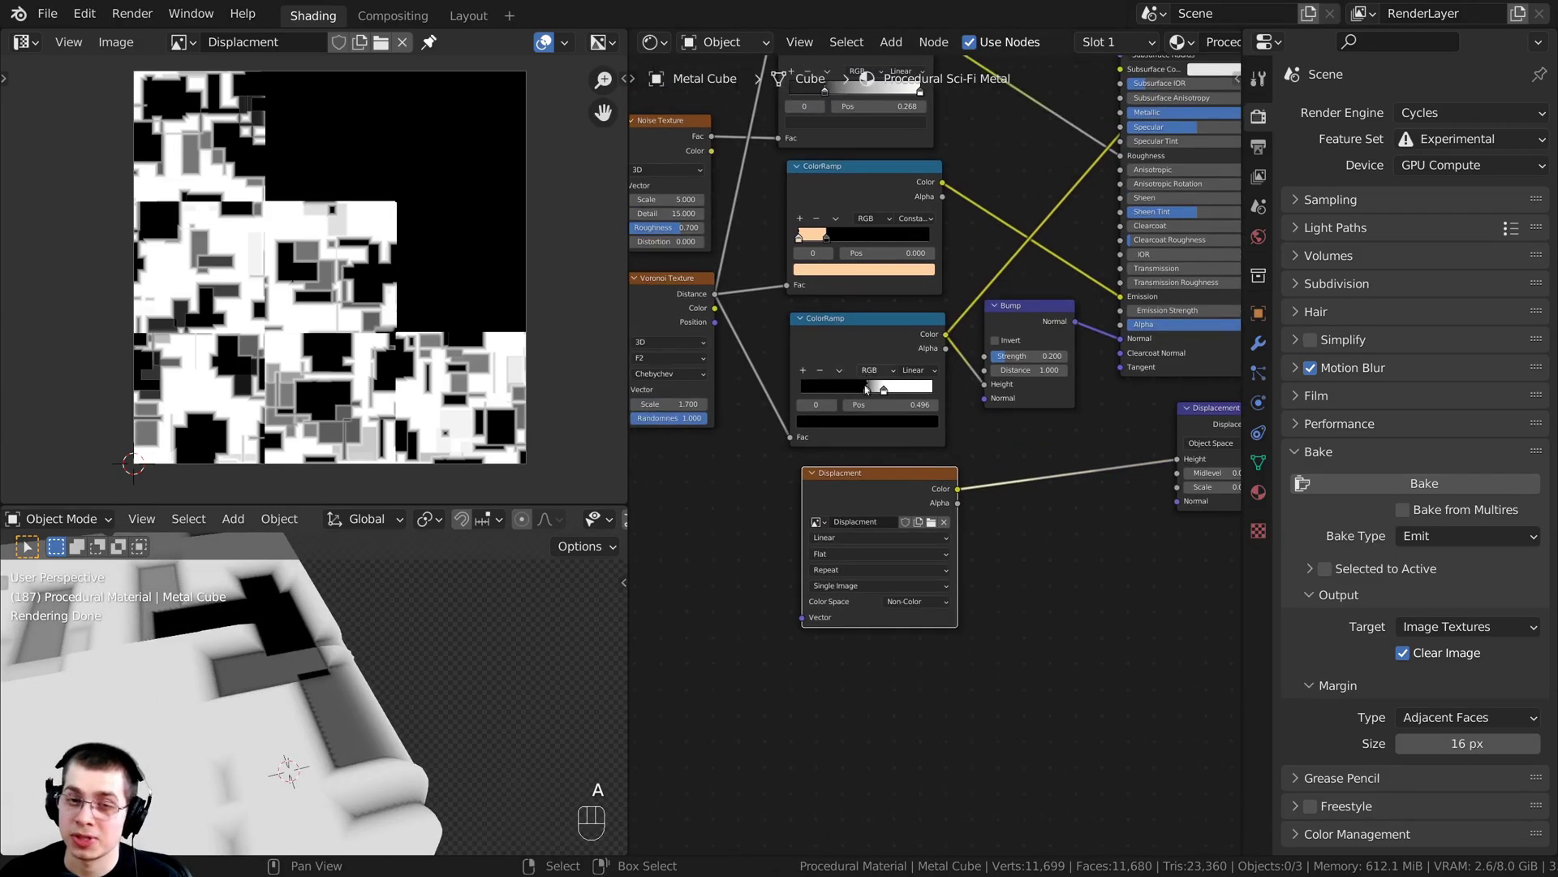
pyautogui.scroll(1, 863, 357)
pyautogui.moveTo(863, 357); pyautogui.dragTo(857, 331, button='middle')
pyautogui.moveTo(823, 416); pyautogui.dragTo(868, 442)
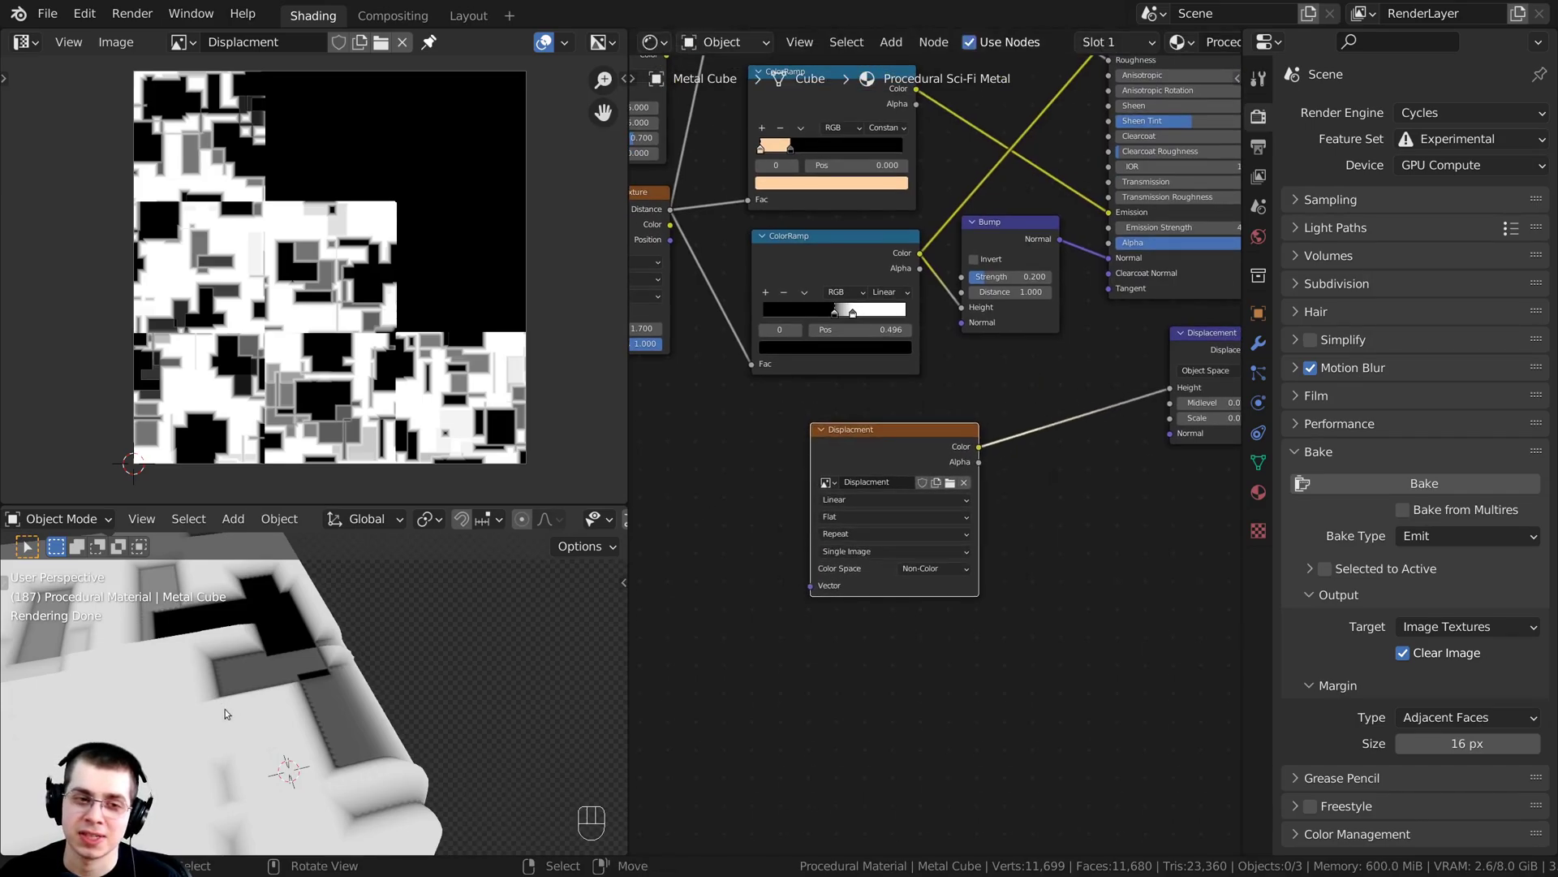
pyautogui.scroll(-4, 225, 709)
pyautogui.moveTo(225, 709); pyautogui.dragTo(340, 752, button='middle')
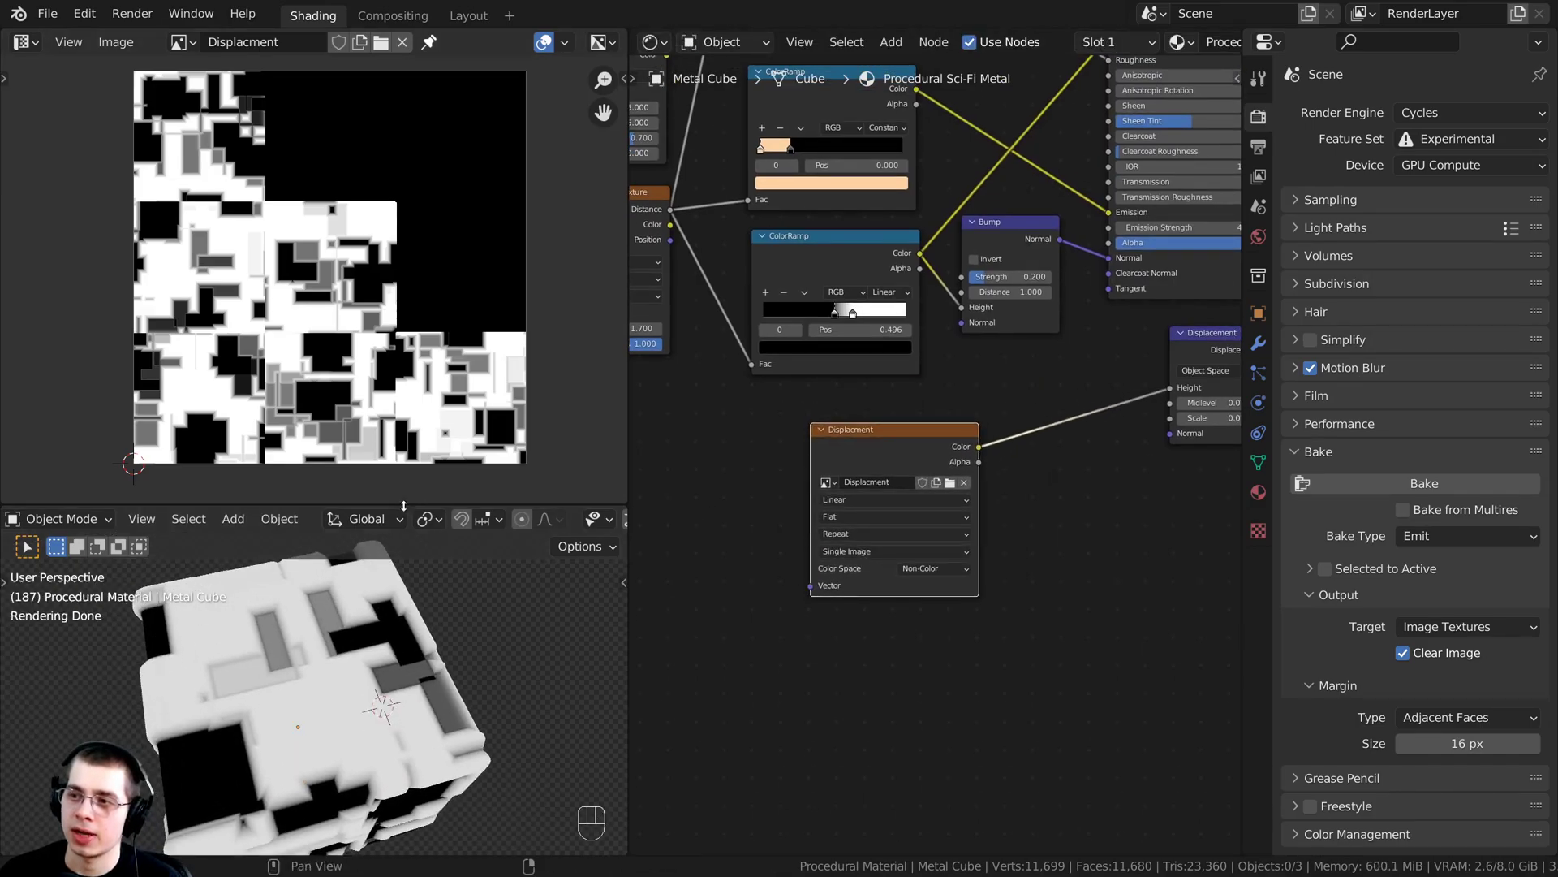
# - Enlarge the 3D viewport over the image editor and view the displaced cube from other sides
pyautogui.moveTo(403, 505); pyautogui.dragTo(394, 310)
pyautogui.moveTo(324, 593); pyautogui.dragTo(288, 507, button='middle')
pyautogui.keyDown('shift'); pyautogui.moveTo(288, 507); pyautogui.dragTo(349, 494, button='middle'); pyautogui.keyUp('shift')
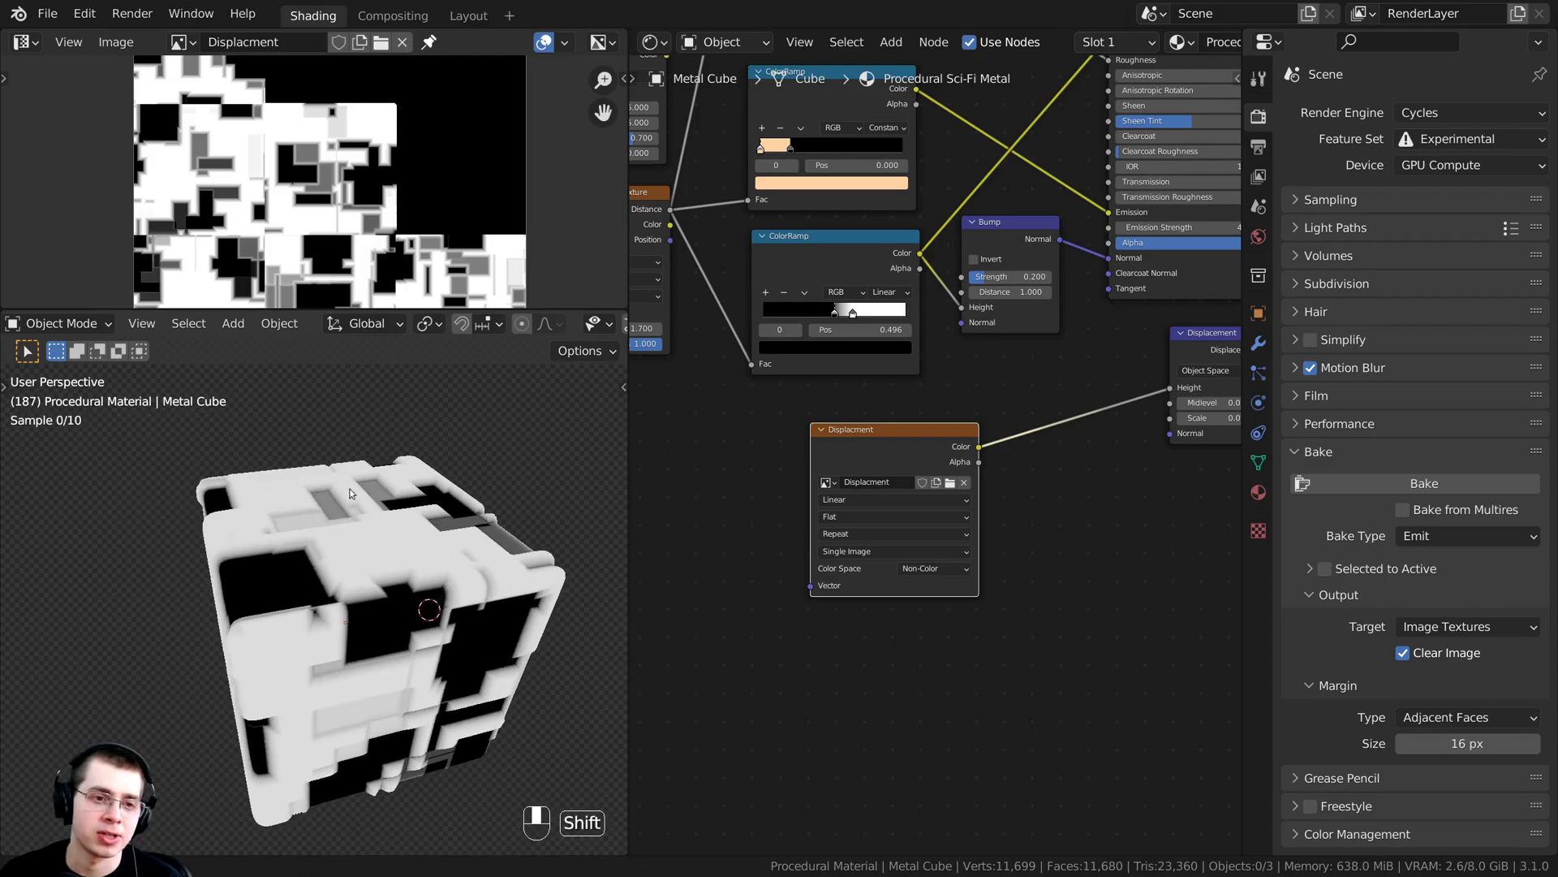
pyautogui.moveTo(893, 438); pyautogui.dragTo(896, 503, button='middle')
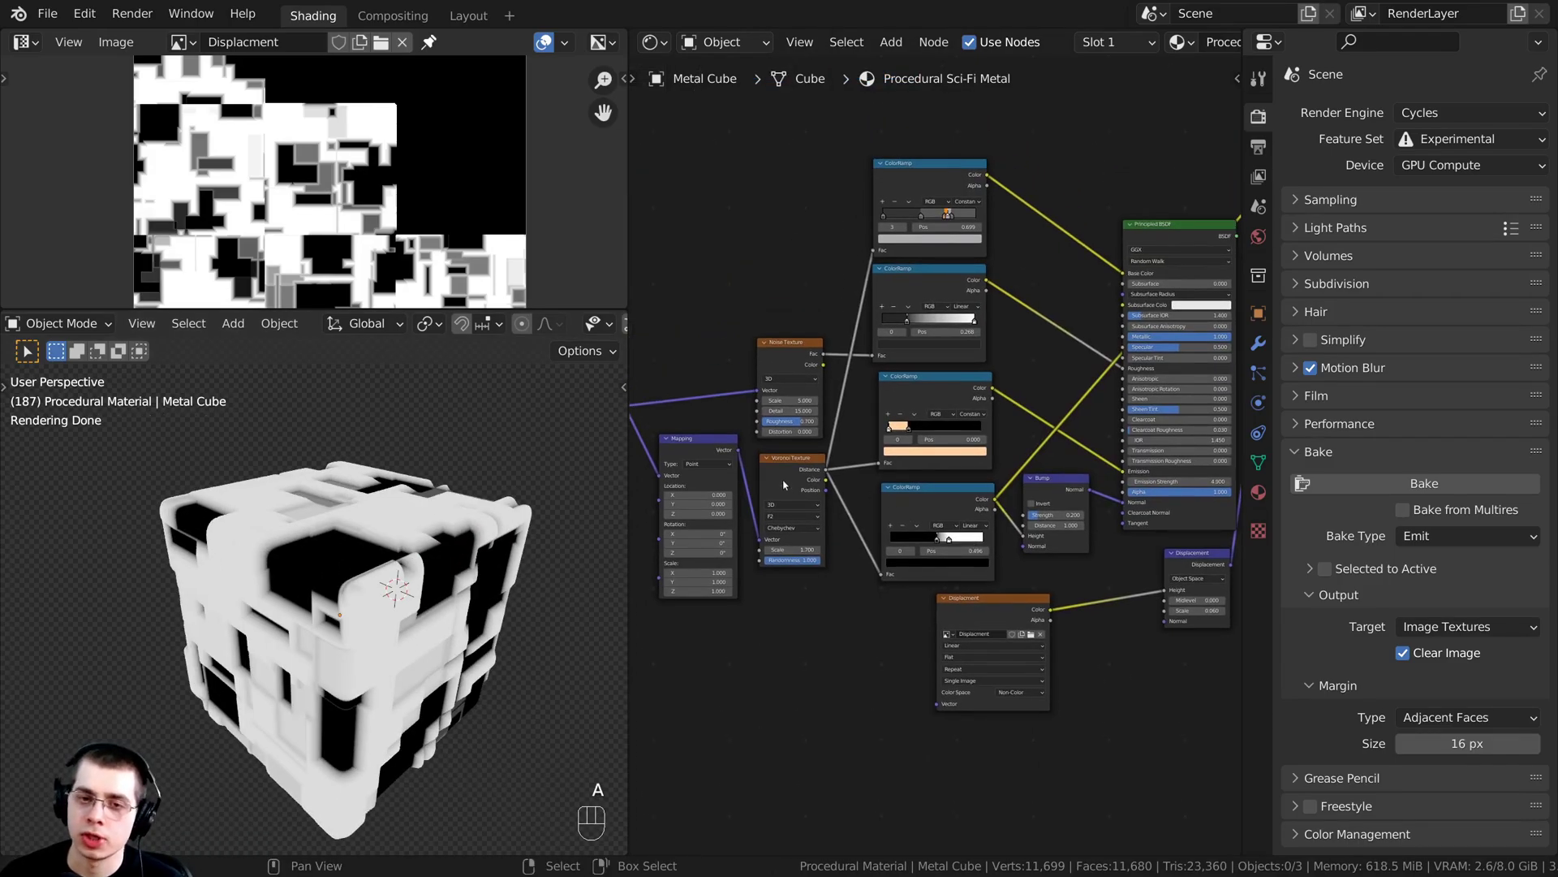
# - Shift the Displacment texture node slightly aside beneath the lowest ColorRamp, keeping its link to the Displacement node's Height input
pyautogui.click(785, 484)
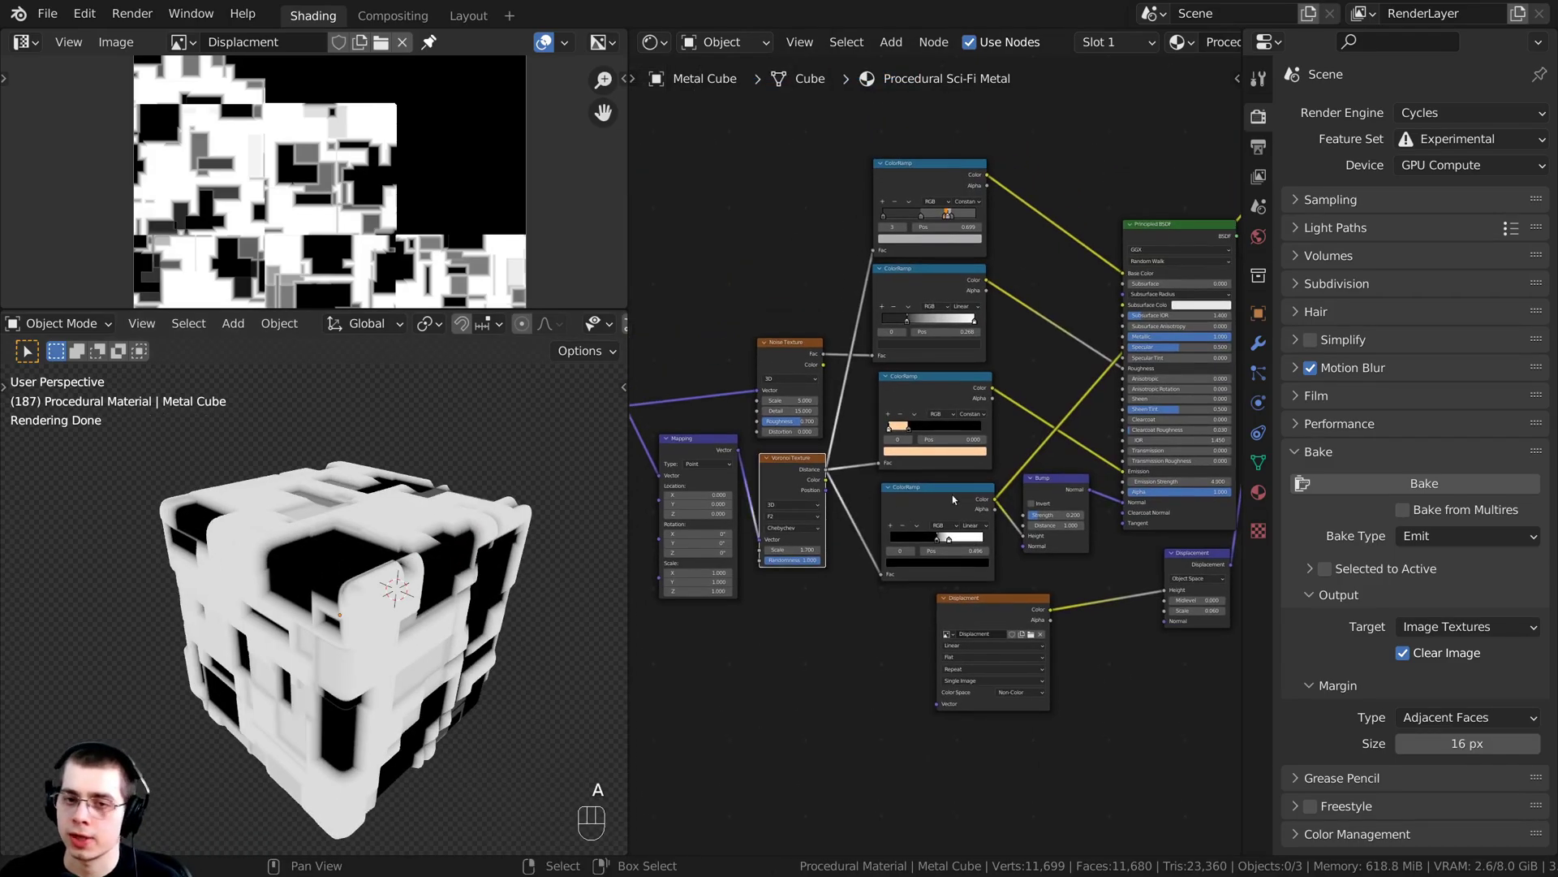
pyautogui.moveTo(997, 605); pyautogui.dragTo(981, 607)
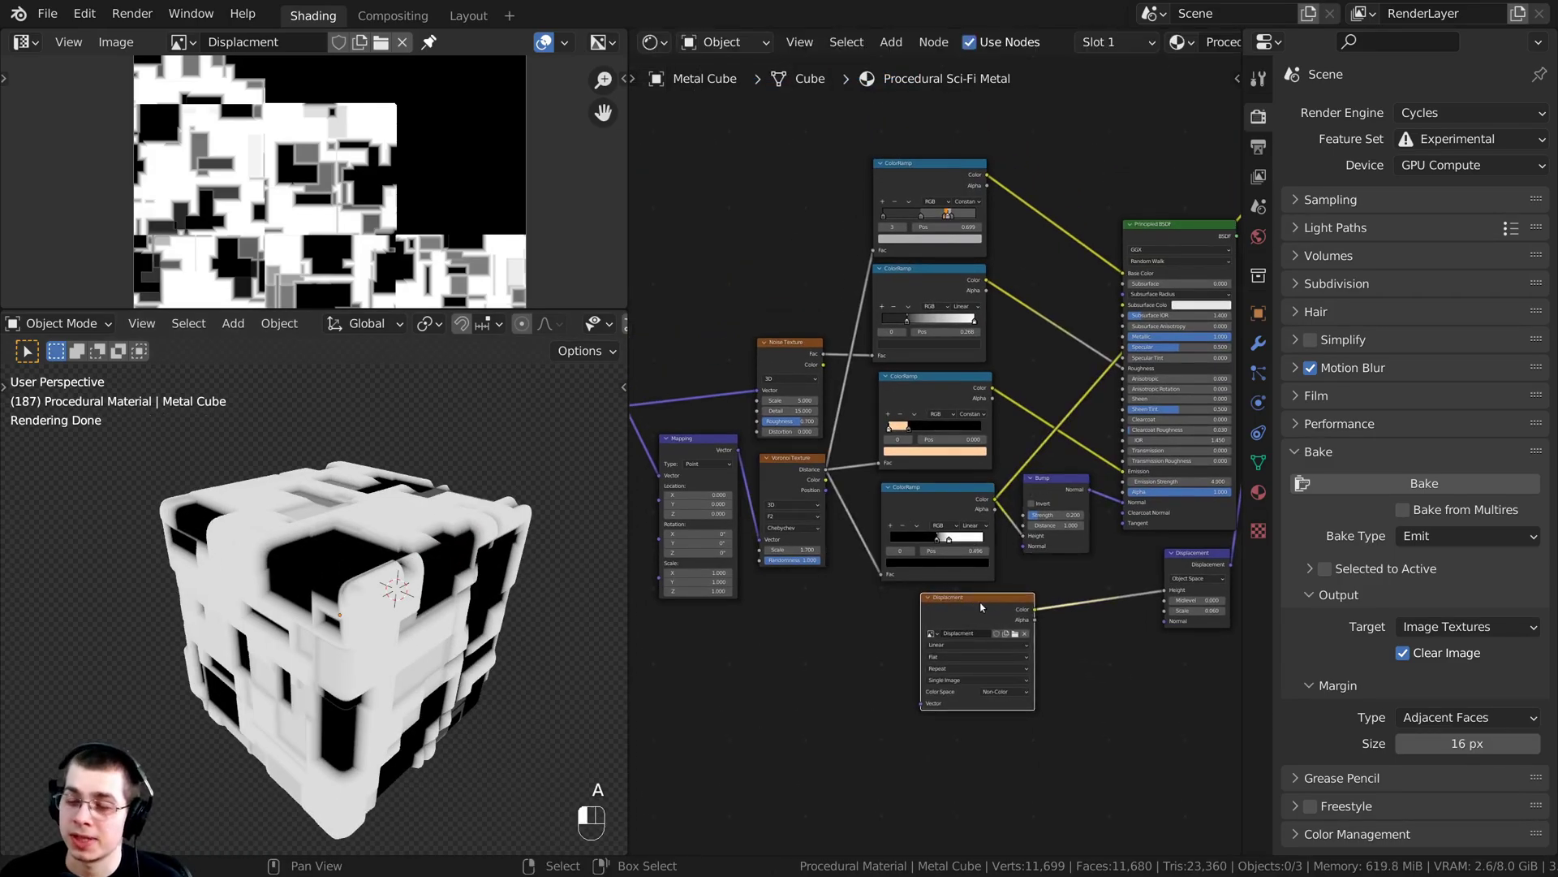
pyautogui.moveTo(980, 607); pyautogui.dragTo(883, 595, button='middle')
pyautogui.scroll(2, 883, 595)
pyautogui.moveTo(883, 595); pyautogui.dragTo(896, 598)
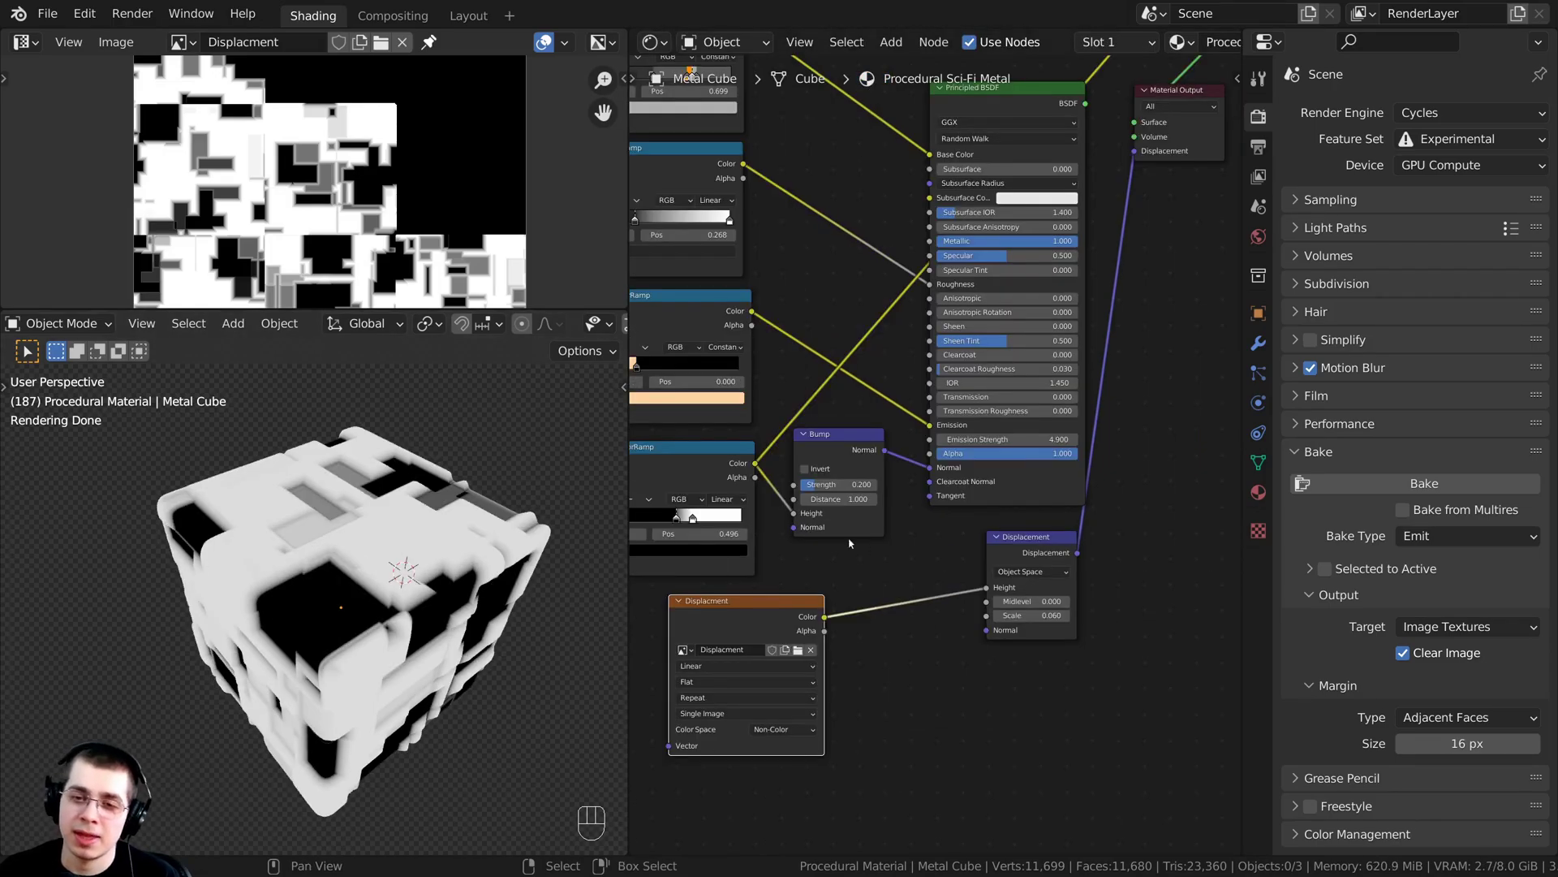
pyautogui.scroll(4, 850, 543)
pyautogui.moveTo(929, 574); pyautogui.dragTo(901, 567, button='middle')
pyautogui.scroll(-2, 974, 539)
pyautogui.moveTo(1135, 353); pyautogui.dragTo(1127, 401, button='middle')
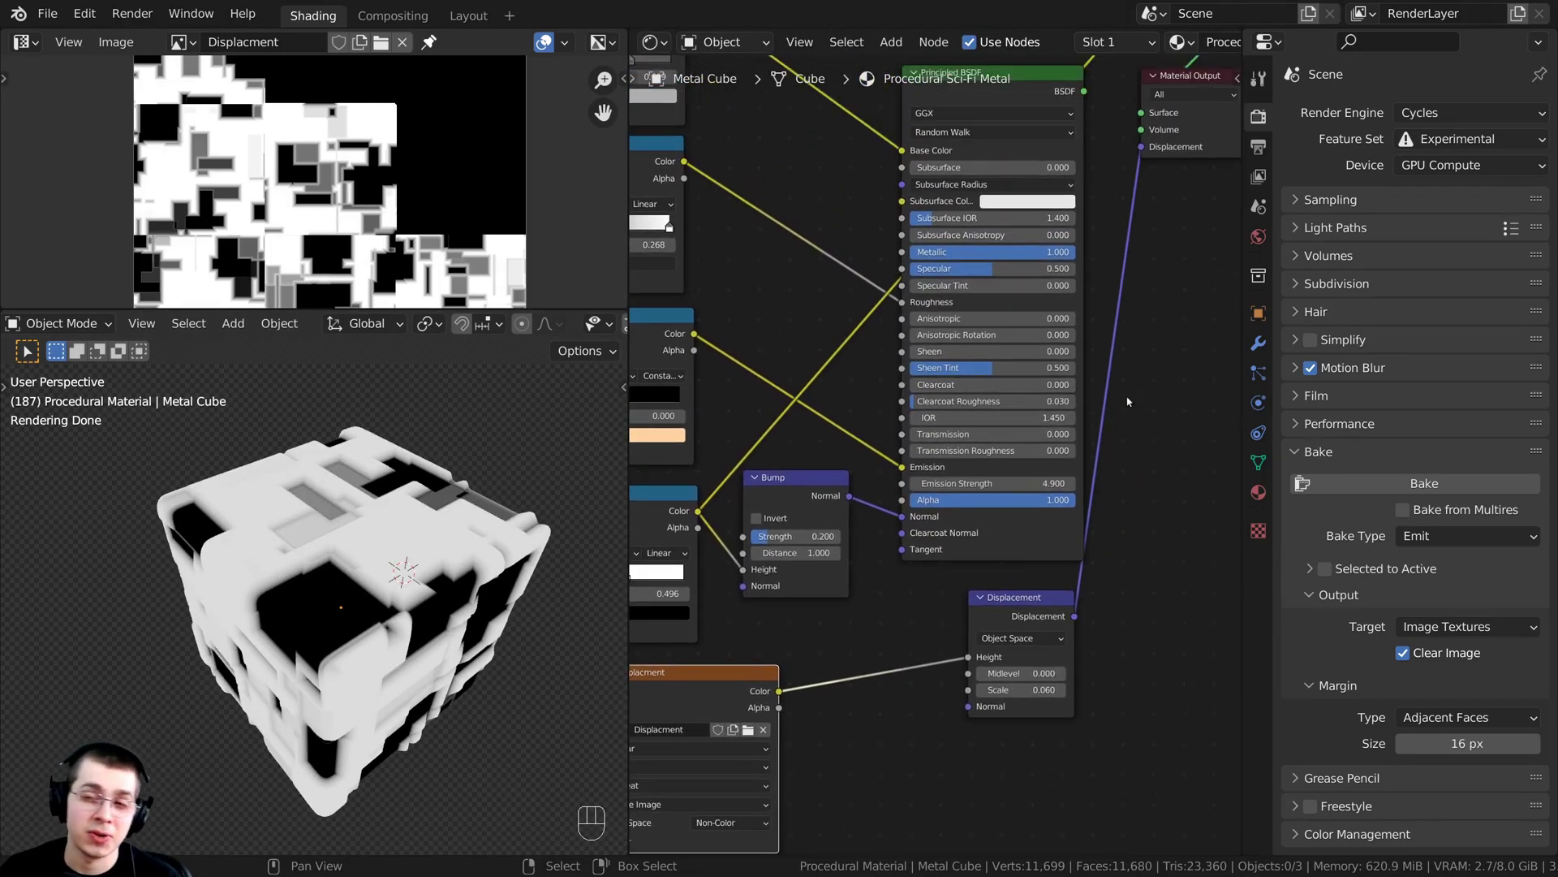
# - Switch the render engine from Cycles to Eevee
pyautogui.click(1413, 116)
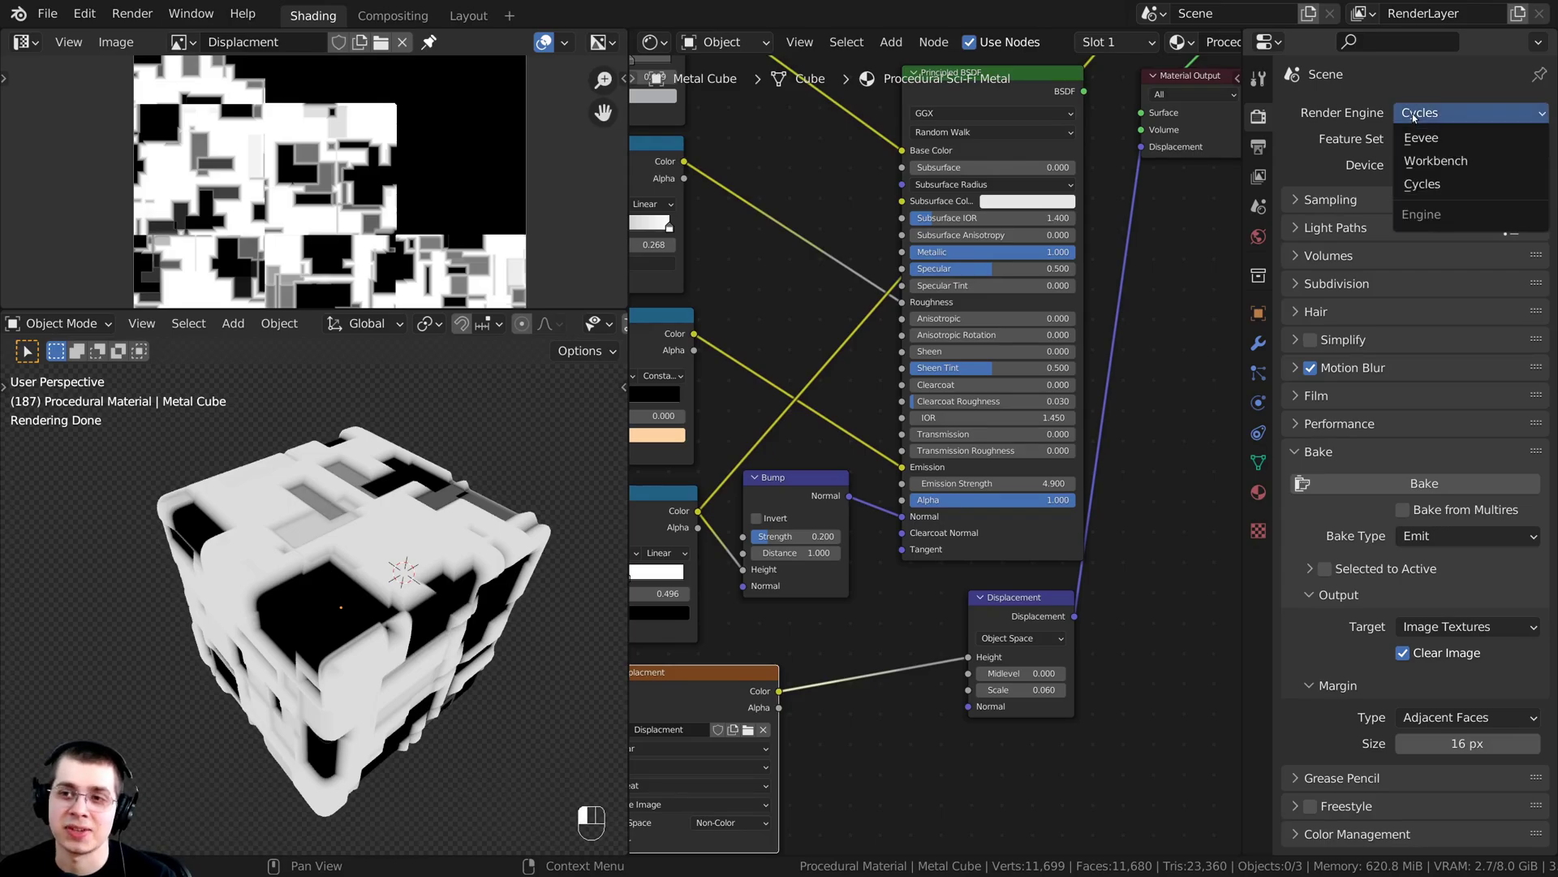
pyautogui.click(1413, 117)
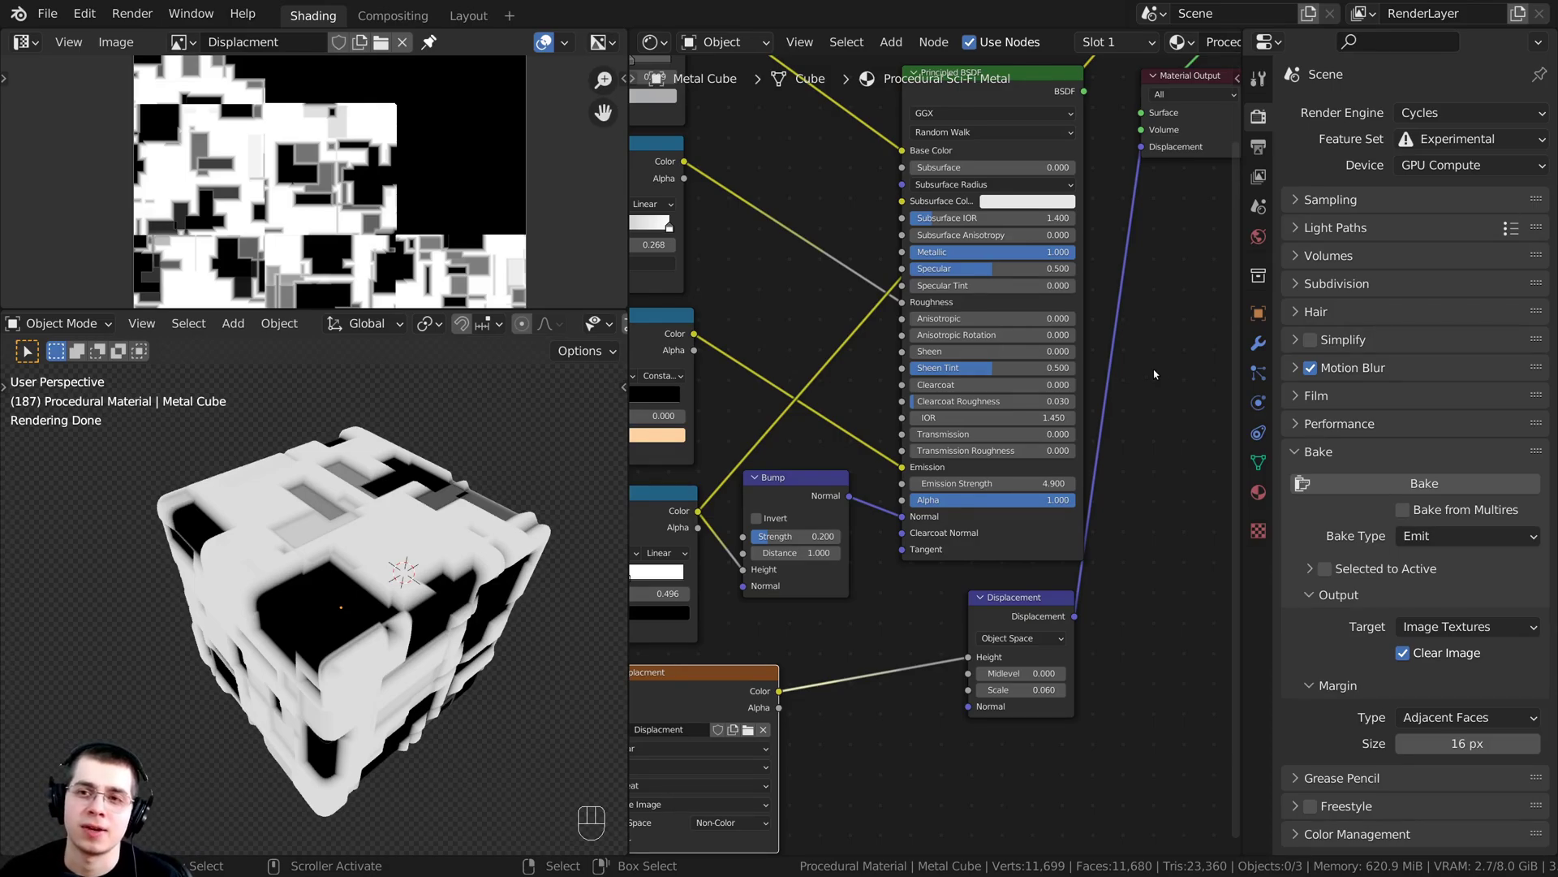
pyautogui.click(1410, 116)
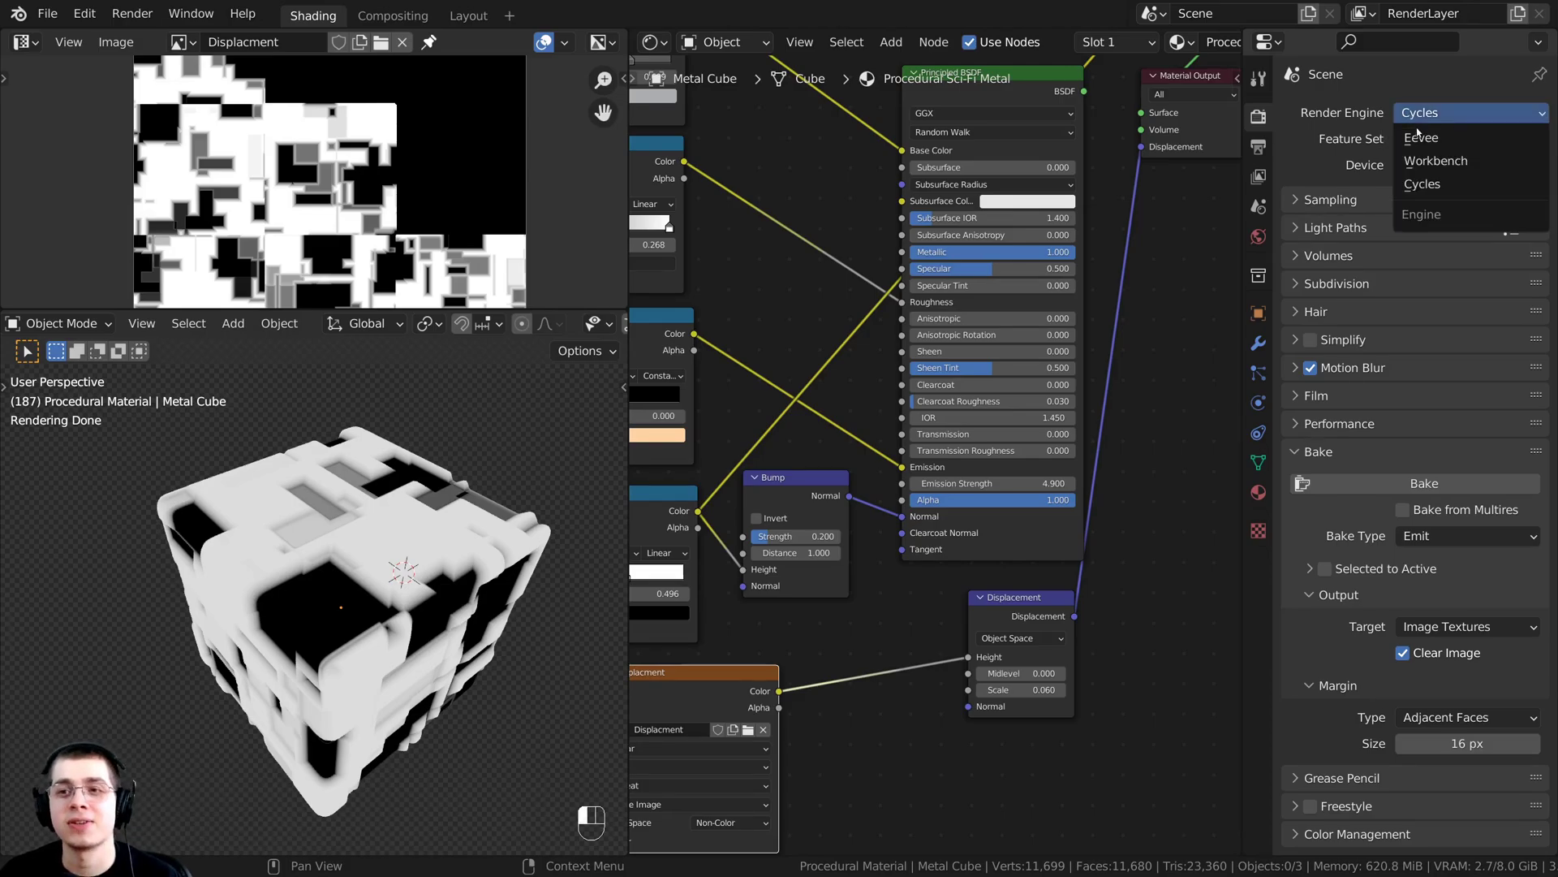
pyautogui.click(1422, 140)
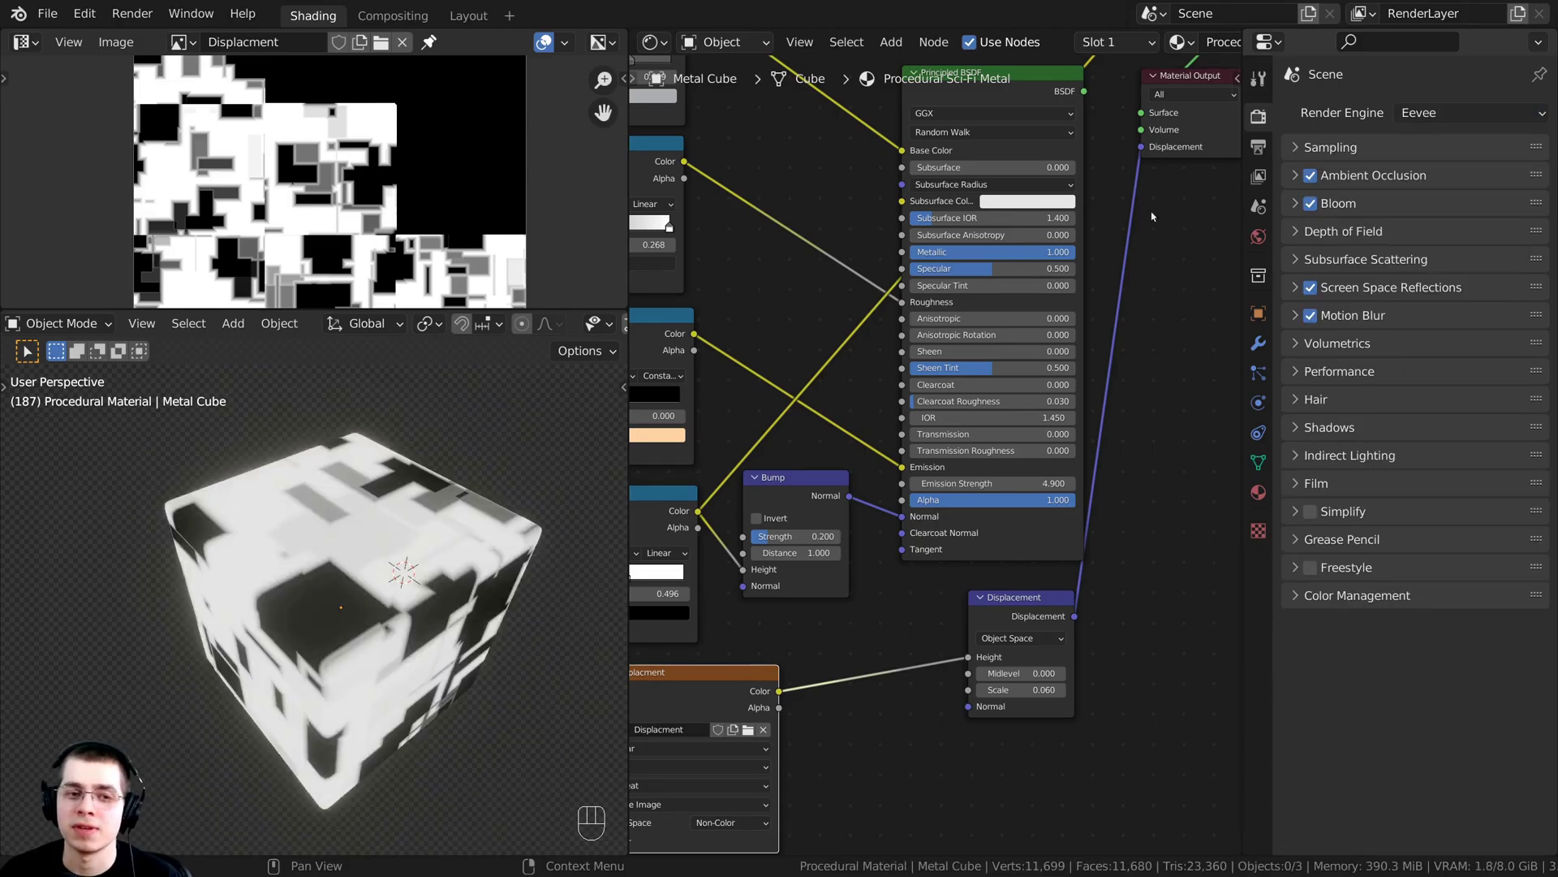
# - Disconnect the Displacement node from the Material Output's Displacement input and delete the node
pyautogui.scroll(2, 886, 500)
pyautogui.moveTo(998, 503); pyautogui.dragTo(1009, 504)
pyautogui.scroll(-3, 1035, 182)
pyautogui.moveTo(1035, 183); pyautogui.dragTo(957, 387, button='middle')
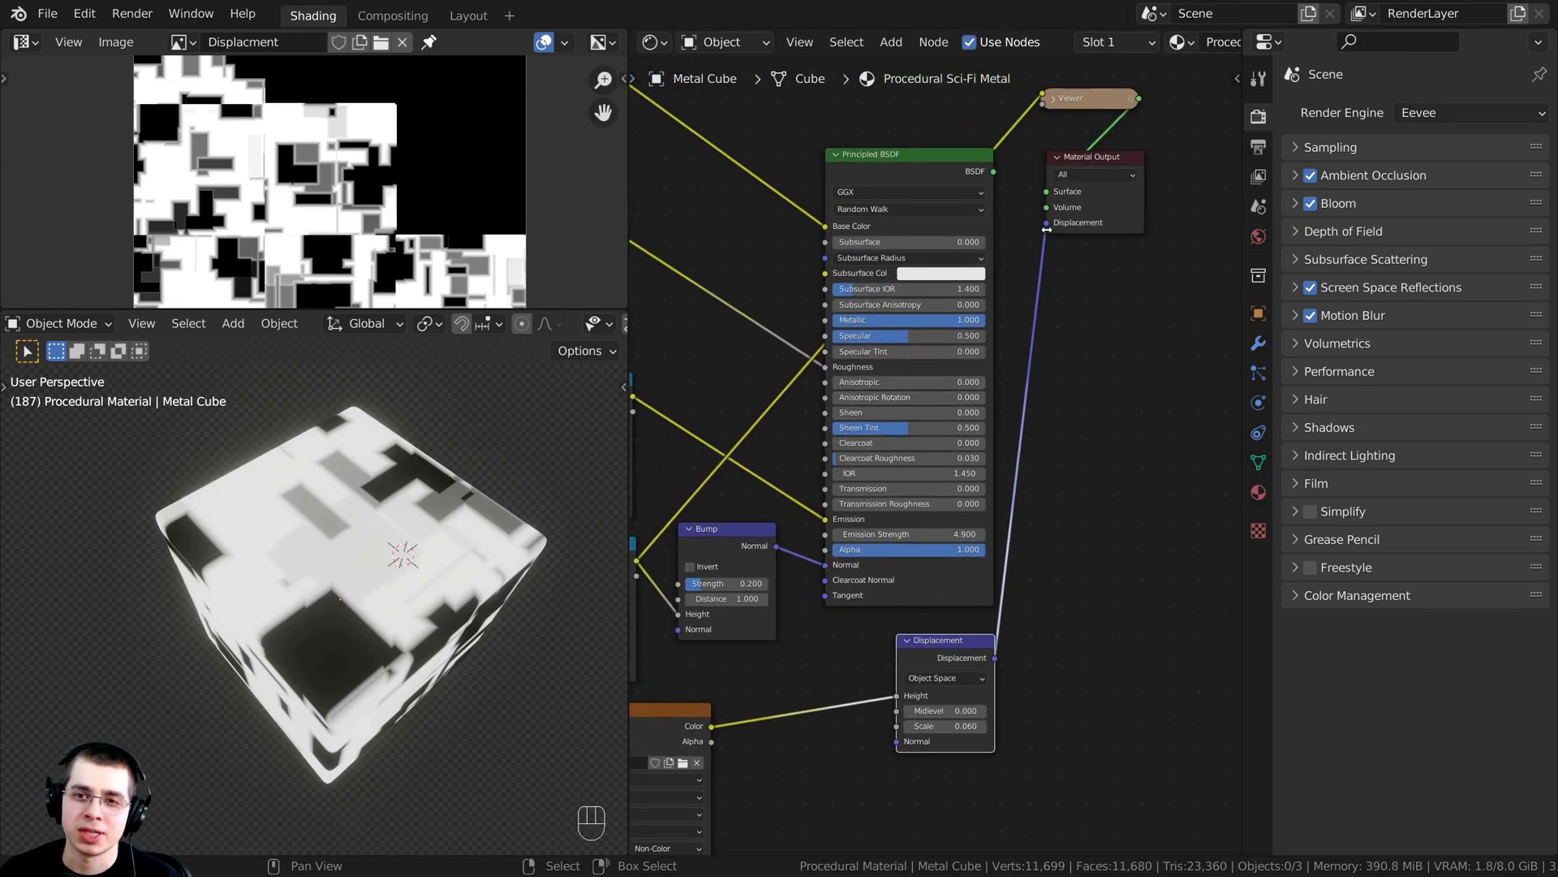
pyautogui.moveTo(1046, 224); pyautogui.dragTo(1005, 619)
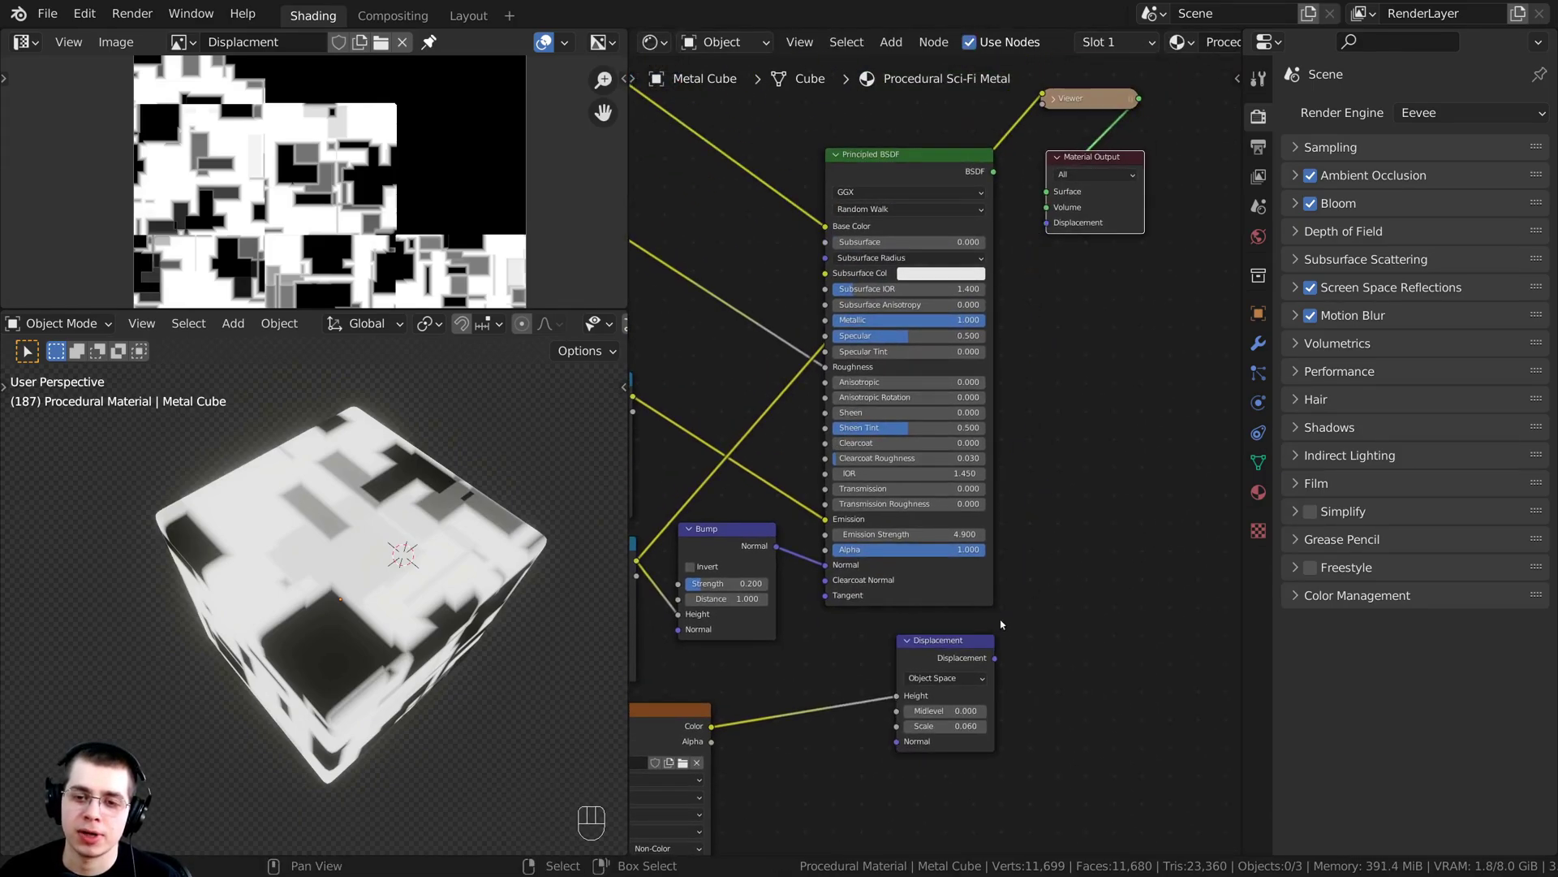
pyautogui.moveTo(962, 646); pyautogui.dragTo(1024, 464, button='middle')
pyautogui.click(1015, 474)
pyautogui.moveTo(847, 530); pyautogui.dragTo(884, 532, button='middle')
pyautogui.press('x')
# - Delete the Displacment image texture node from the cube's material
pyautogui.moveTo(671, 577); pyautogui.dragTo(843, 577, button='middle')
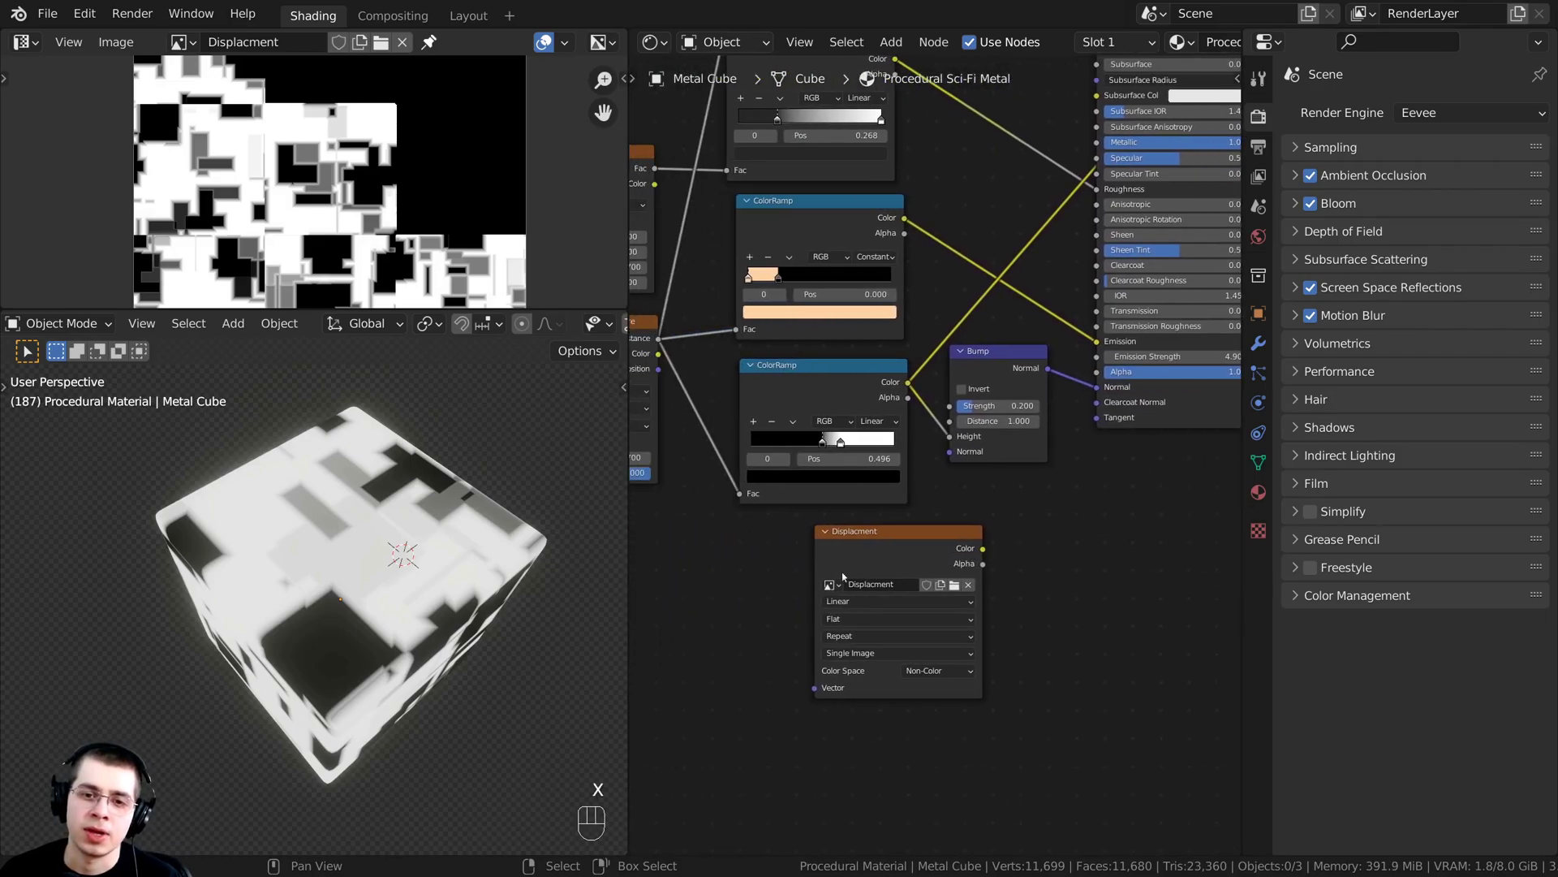
pyautogui.click(873, 555)
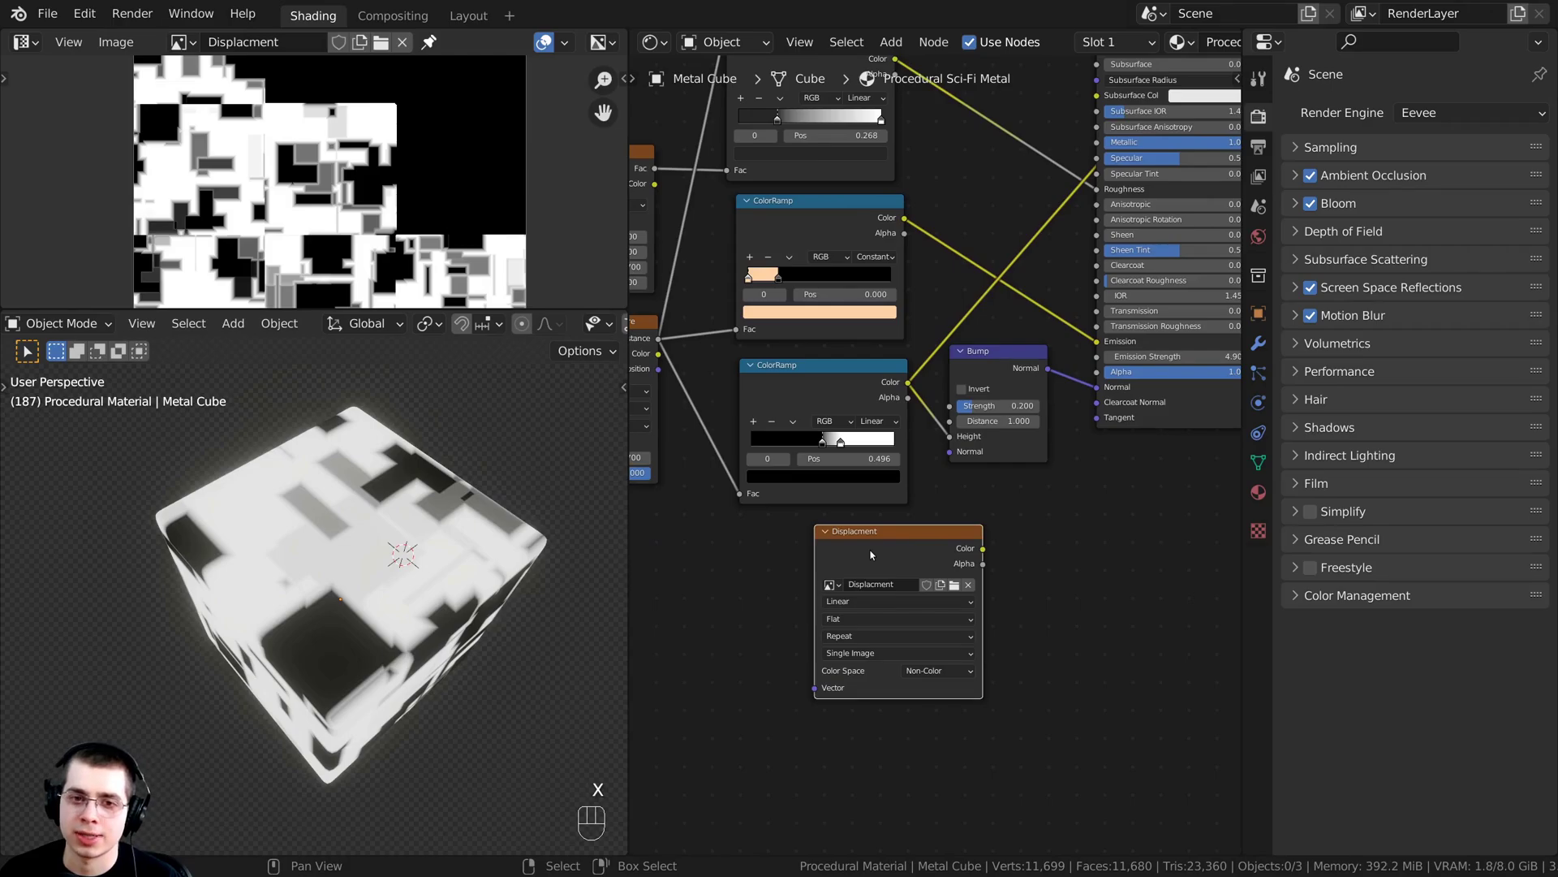
pyautogui.press('x')
# - Connect the Principled BSDF directly to the Material Output's Surface in place of the Viewer node
pyautogui.scroll(-3, 901, 389)
pyautogui.moveTo(945, 307); pyautogui.dragTo(834, 557, button='middle')
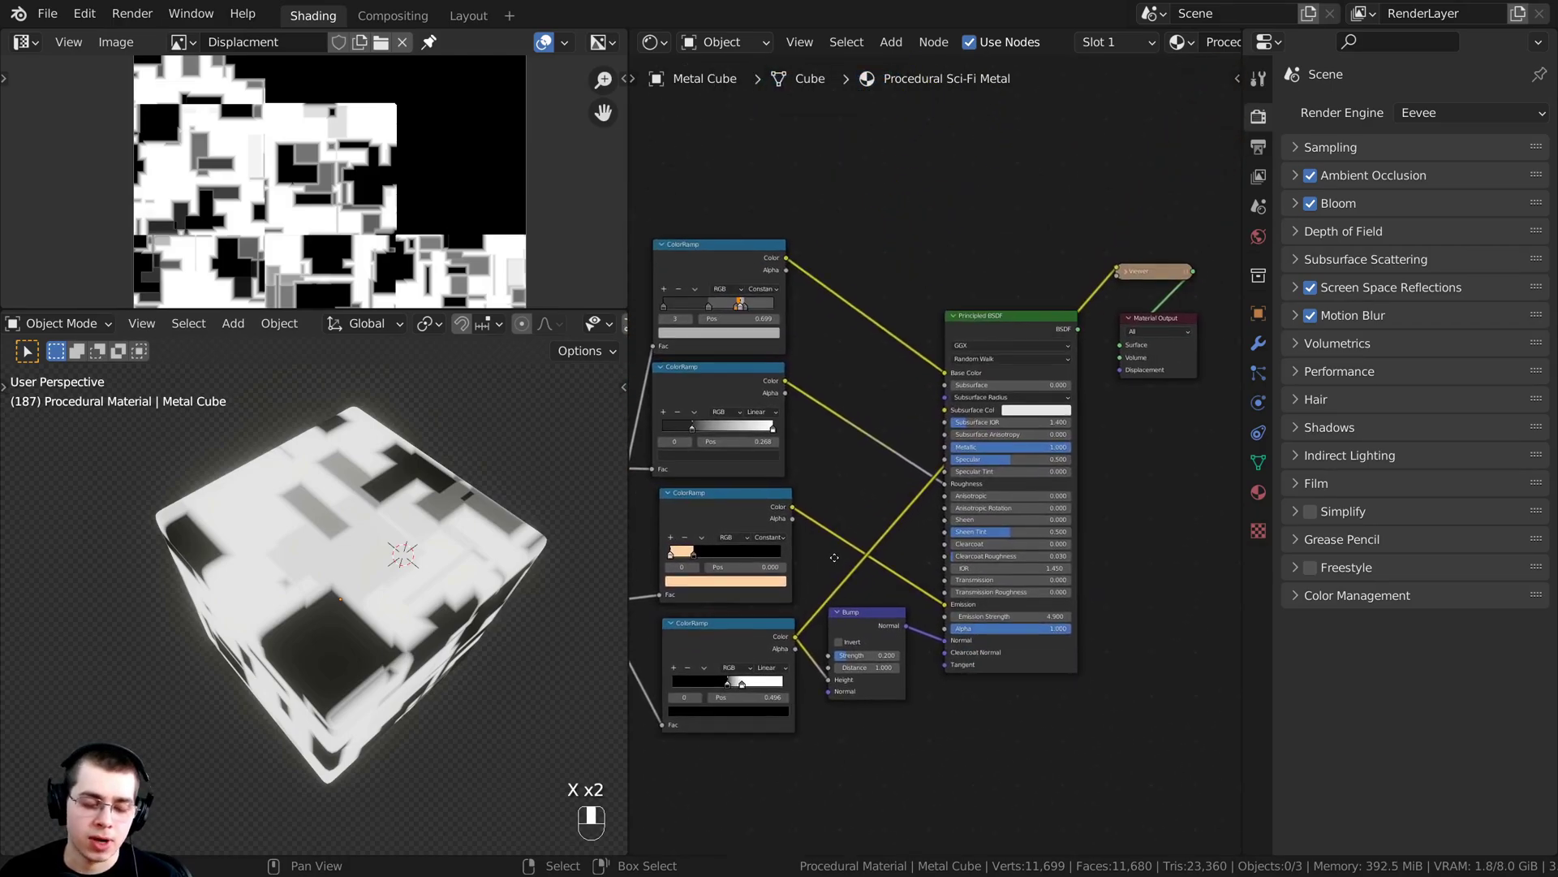
pyautogui.scroll(1, 834, 556)
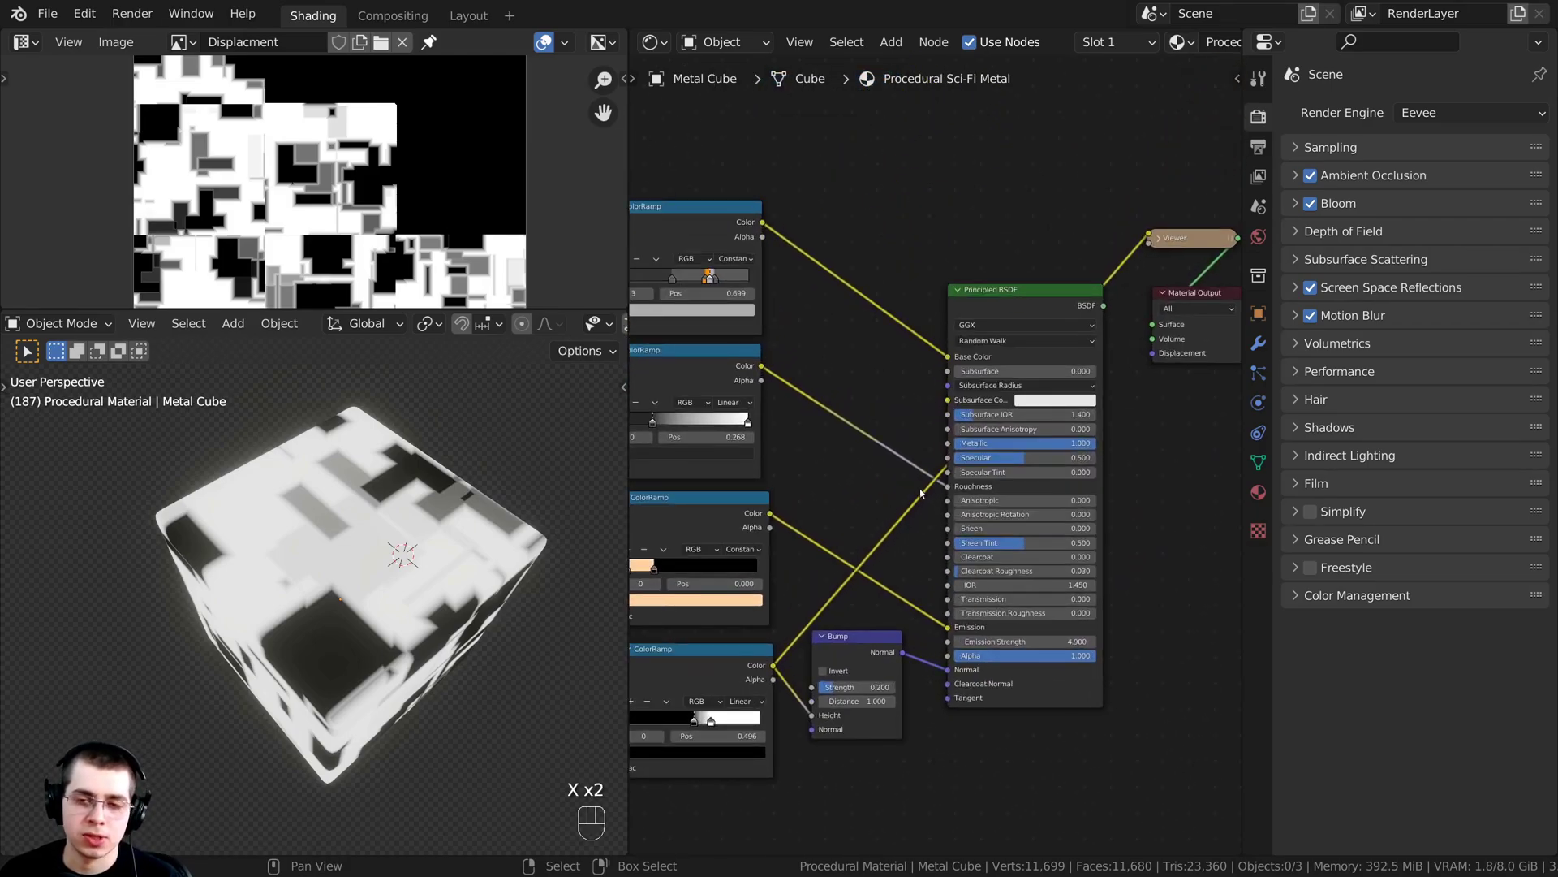
pyautogui.keyDown('ctrl'); pyautogui.keyDown('shift'); pyautogui.click(995, 301); pyautogui.keyUp('shift'); pyautogui.keyUp('ctrl')
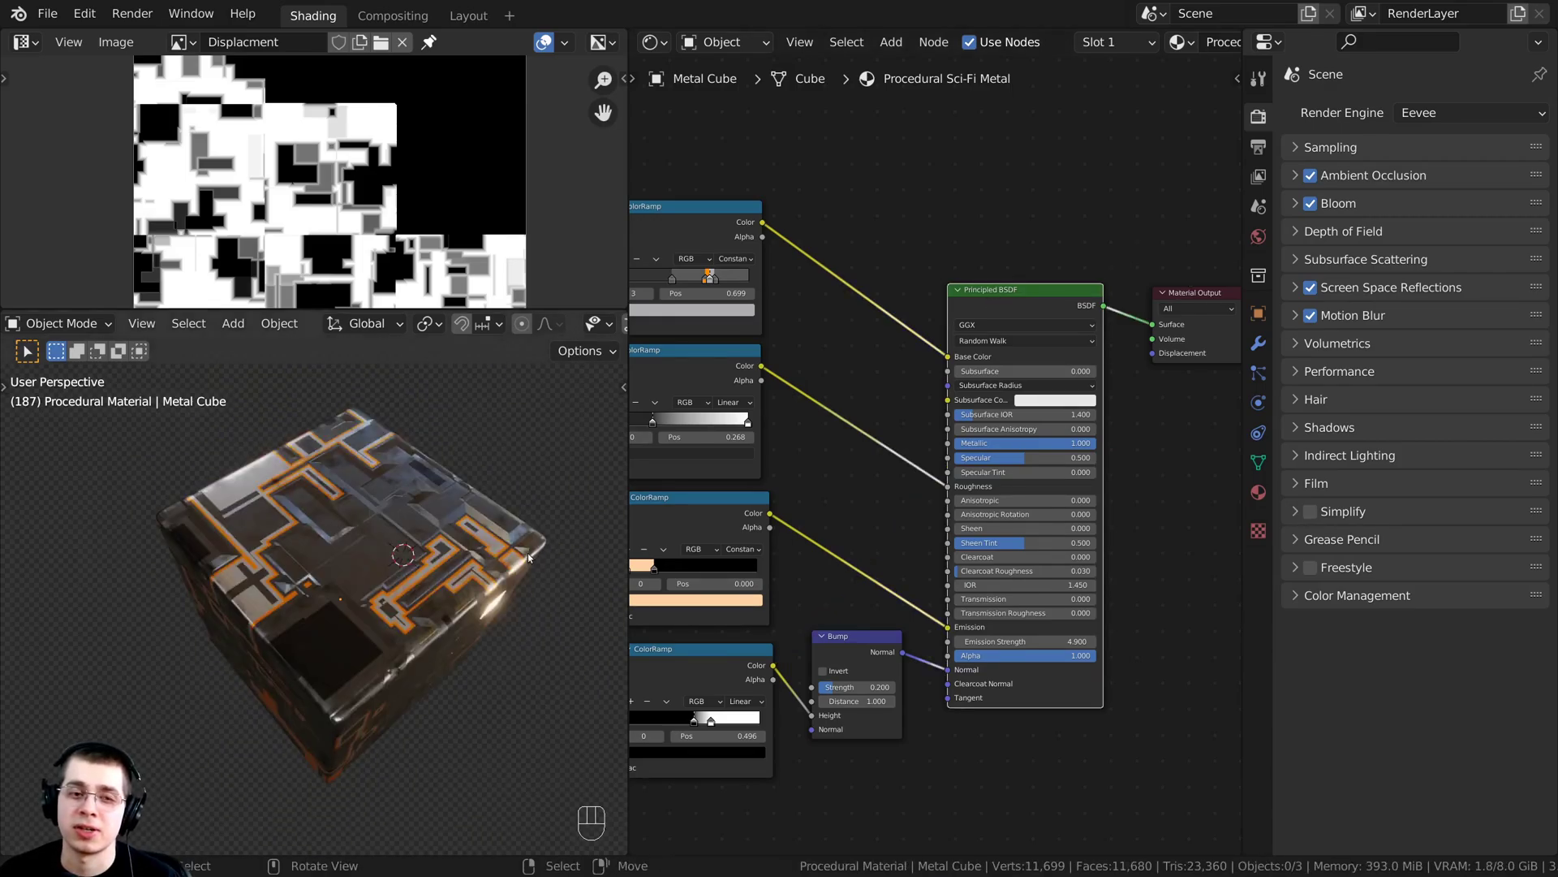
# - Enlarge the 3D viewport further and show the cube's modifiers in a widened properties editor
pyautogui.moveTo(394, 654); pyautogui.dragTo(463, 368, button='middle')
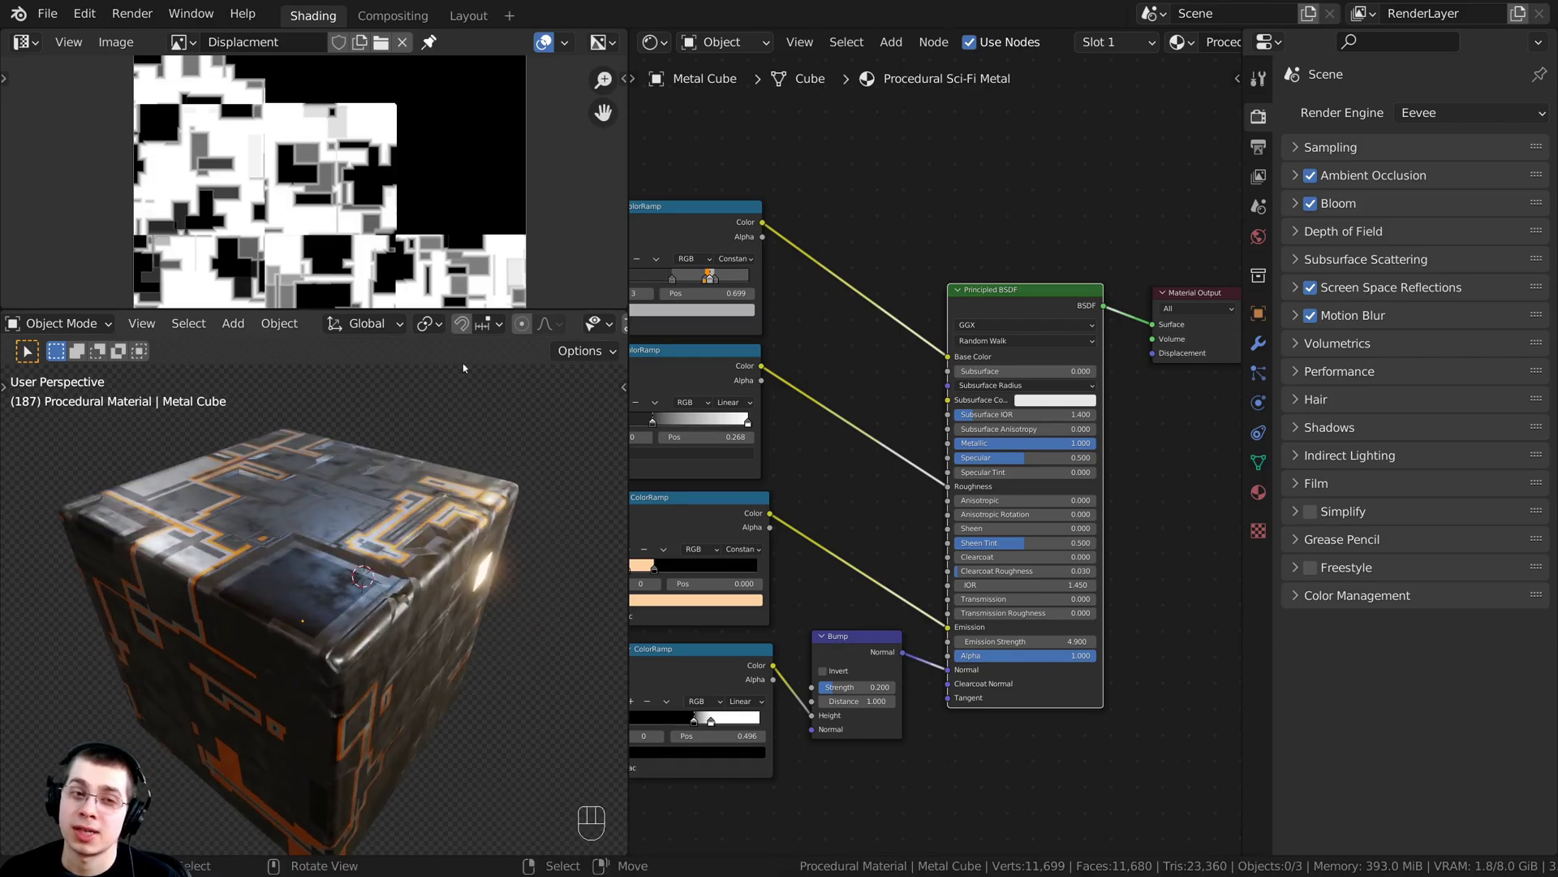
pyautogui.moveTo(466, 309); pyautogui.dragTo(479, 220)
pyautogui.moveTo(524, 478); pyautogui.dragTo(505, 536, button='middle')
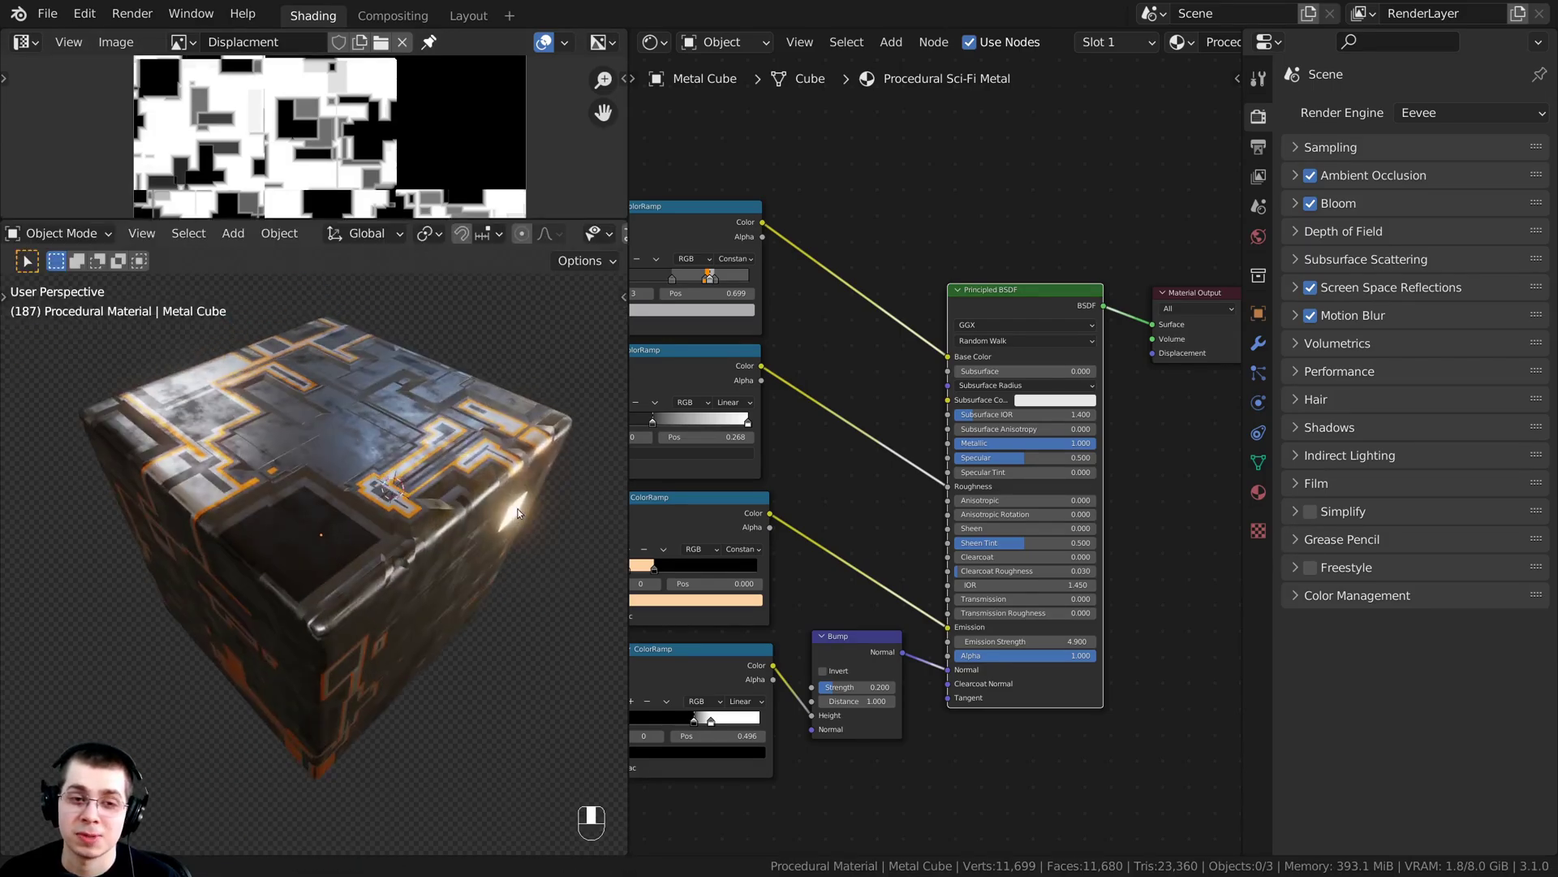
pyautogui.click(1256, 352)
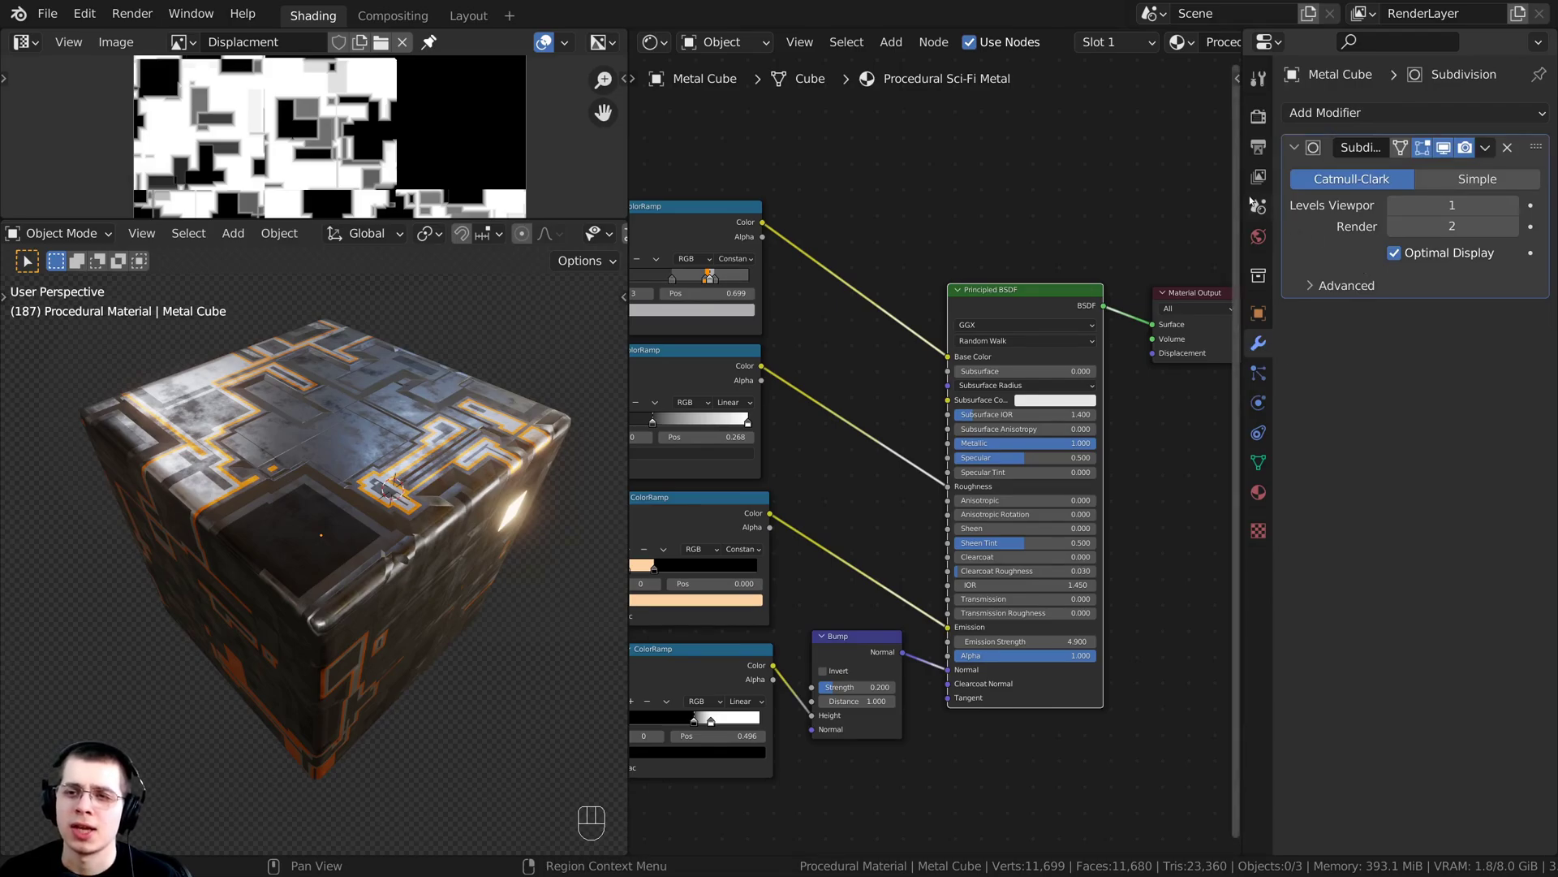
pyautogui.moveTo(1237, 357); pyautogui.dragTo(1146, 357)
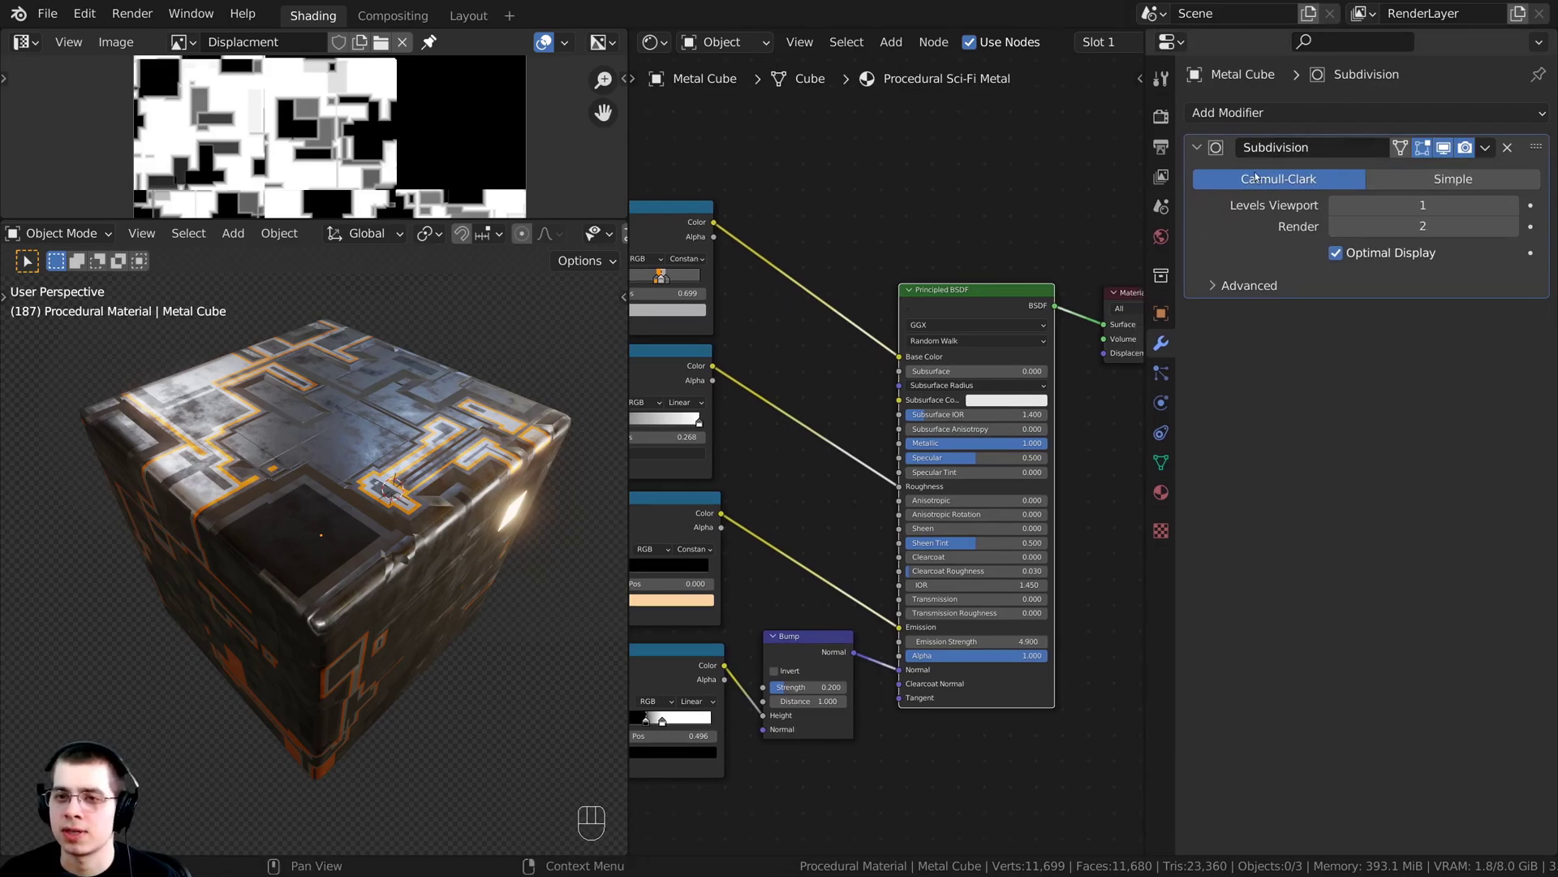
# - Raise the cube's Subdivision modifier to viewport level 4
pyautogui.moveTo(586, 453); pyautogui.dragTo(568, 417, button='middle')
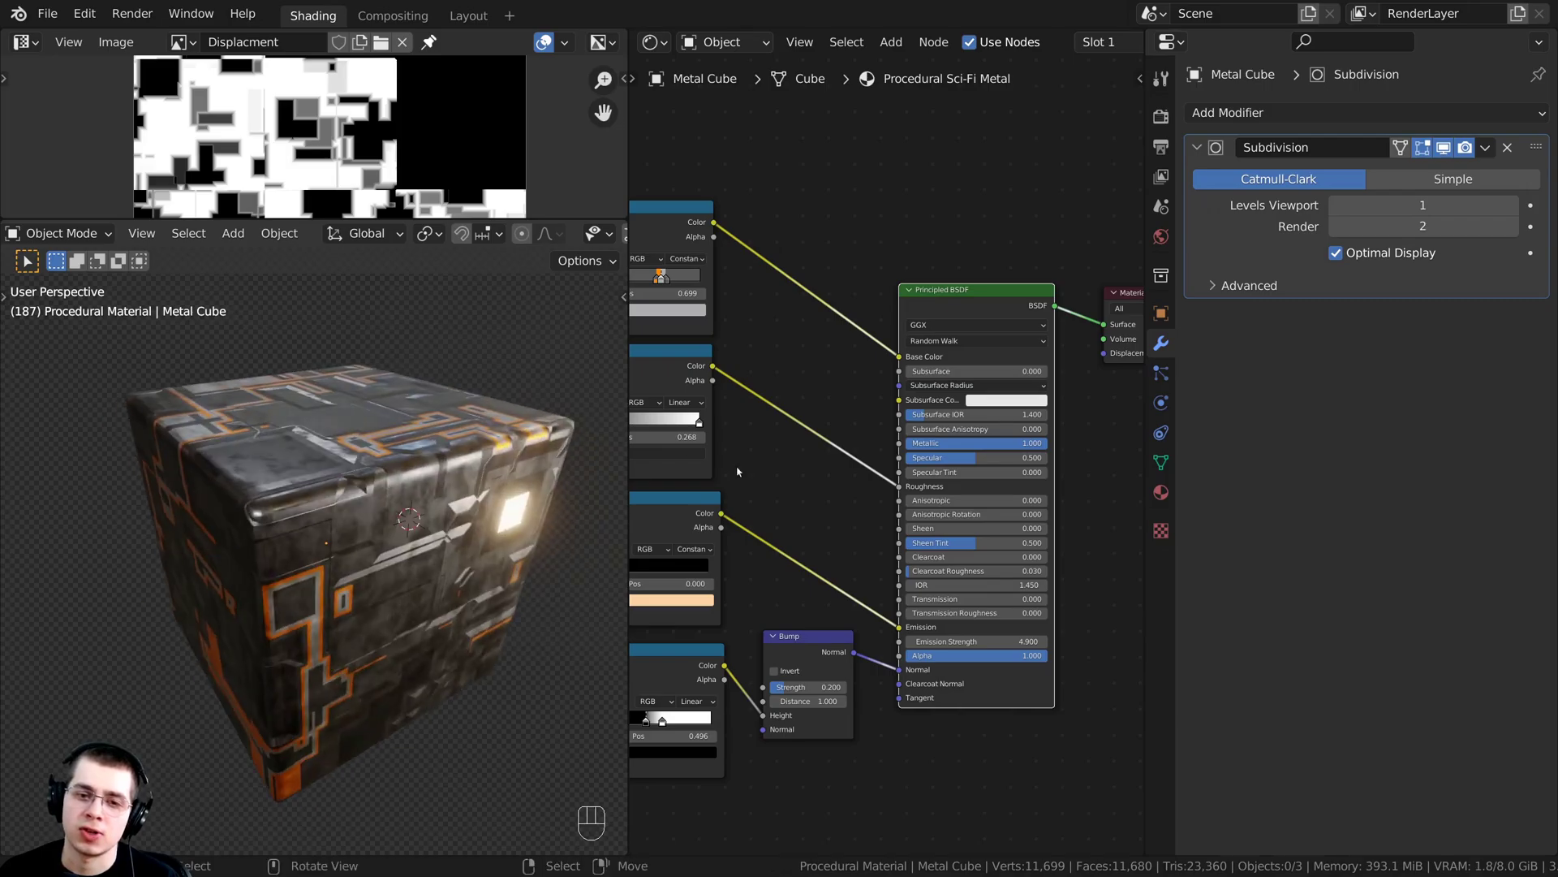
pyautogui.scroll(-1, 929, 523)
pyautogui.moveTo(945, 536); pyautogui.dragTo(929, 360, button='middle')
pyautogui.moveTo(900, 447); pyautogui.dragTo(893, 454, button='middle')
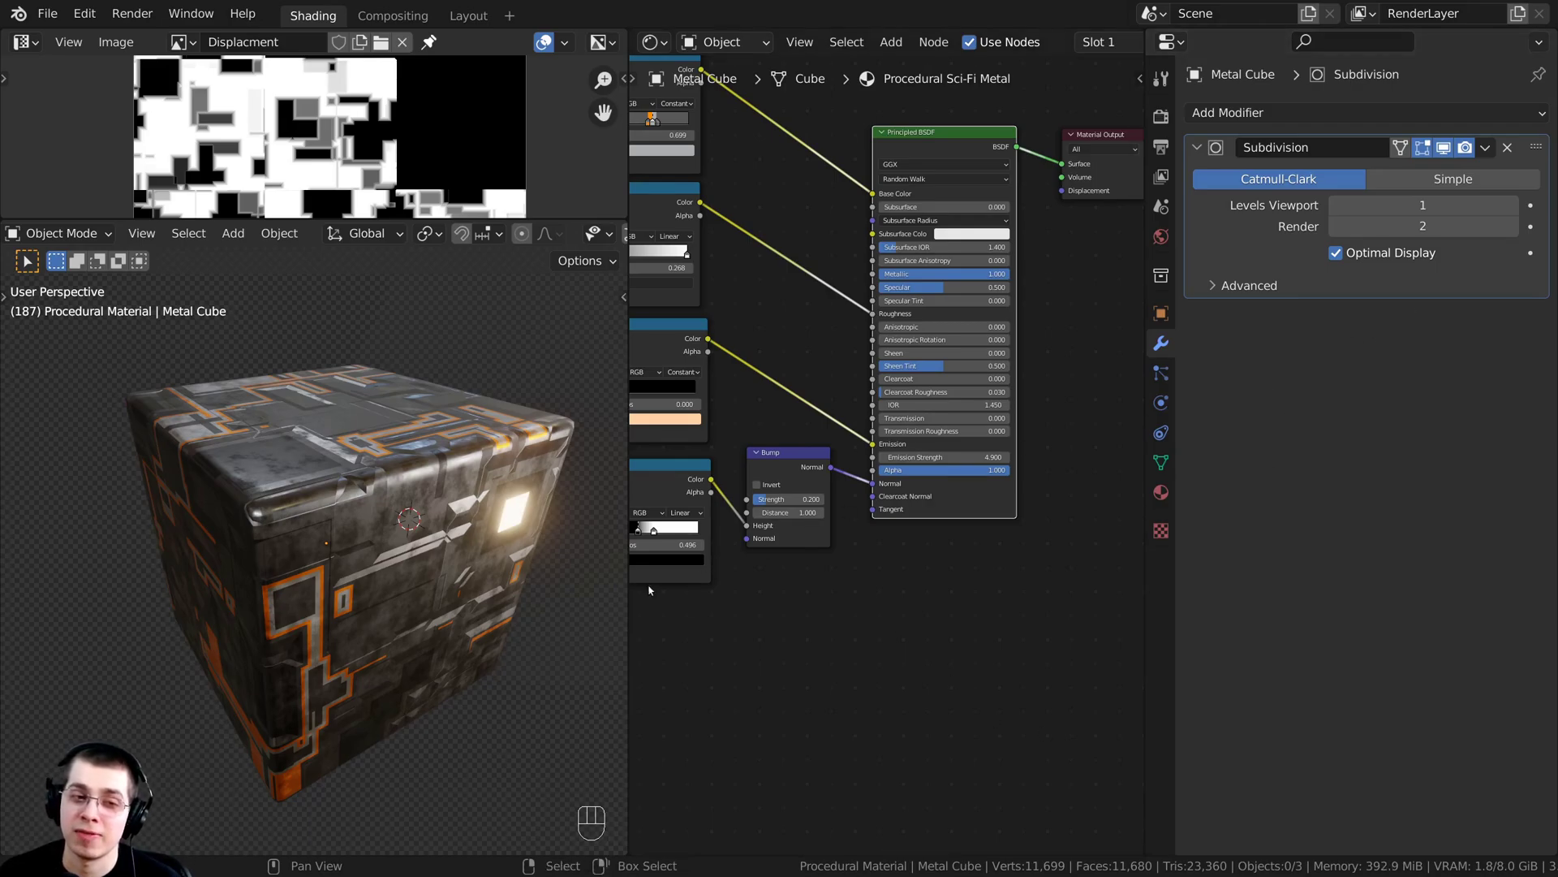
pyautogui.moveTo(527, 596); pyautogui.dragTo(527, 659, button='middle')
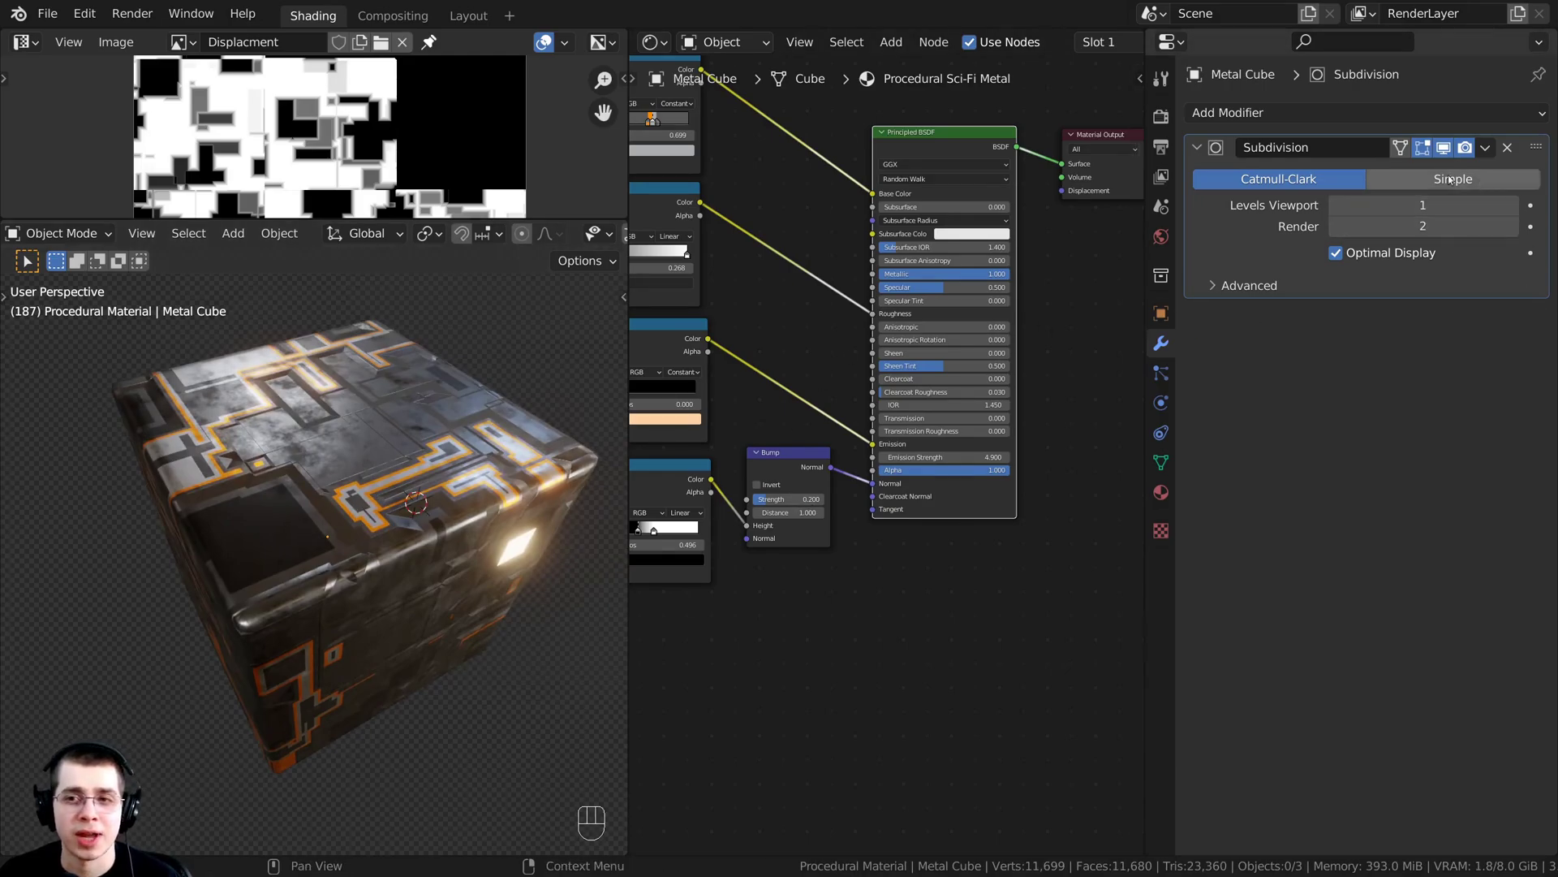
pyautogui.click(1513, 206)
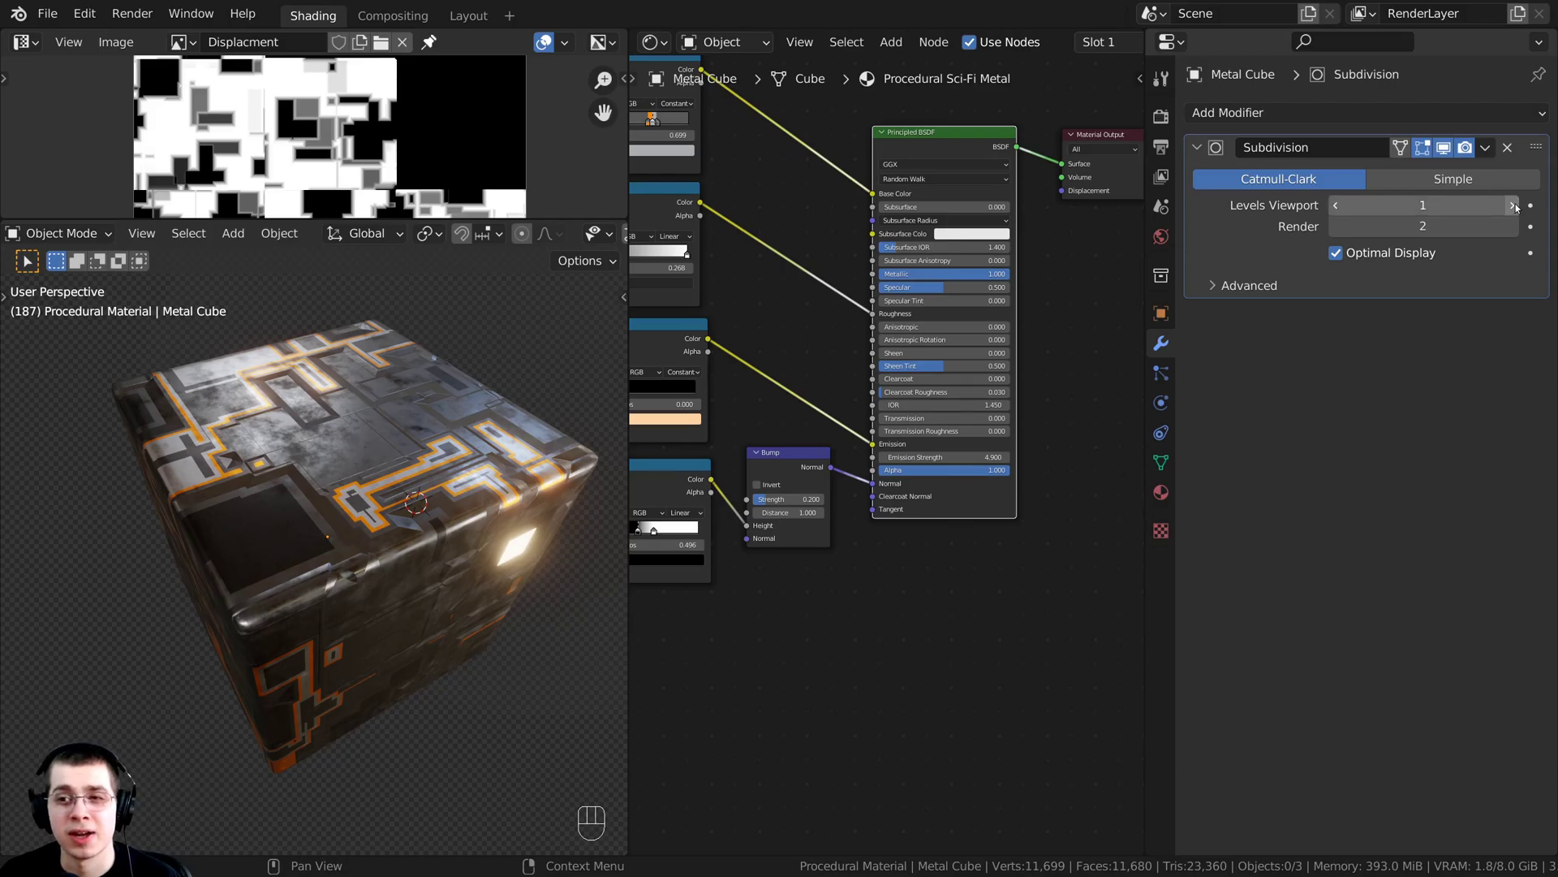
pyautogui.click(1513, 205)
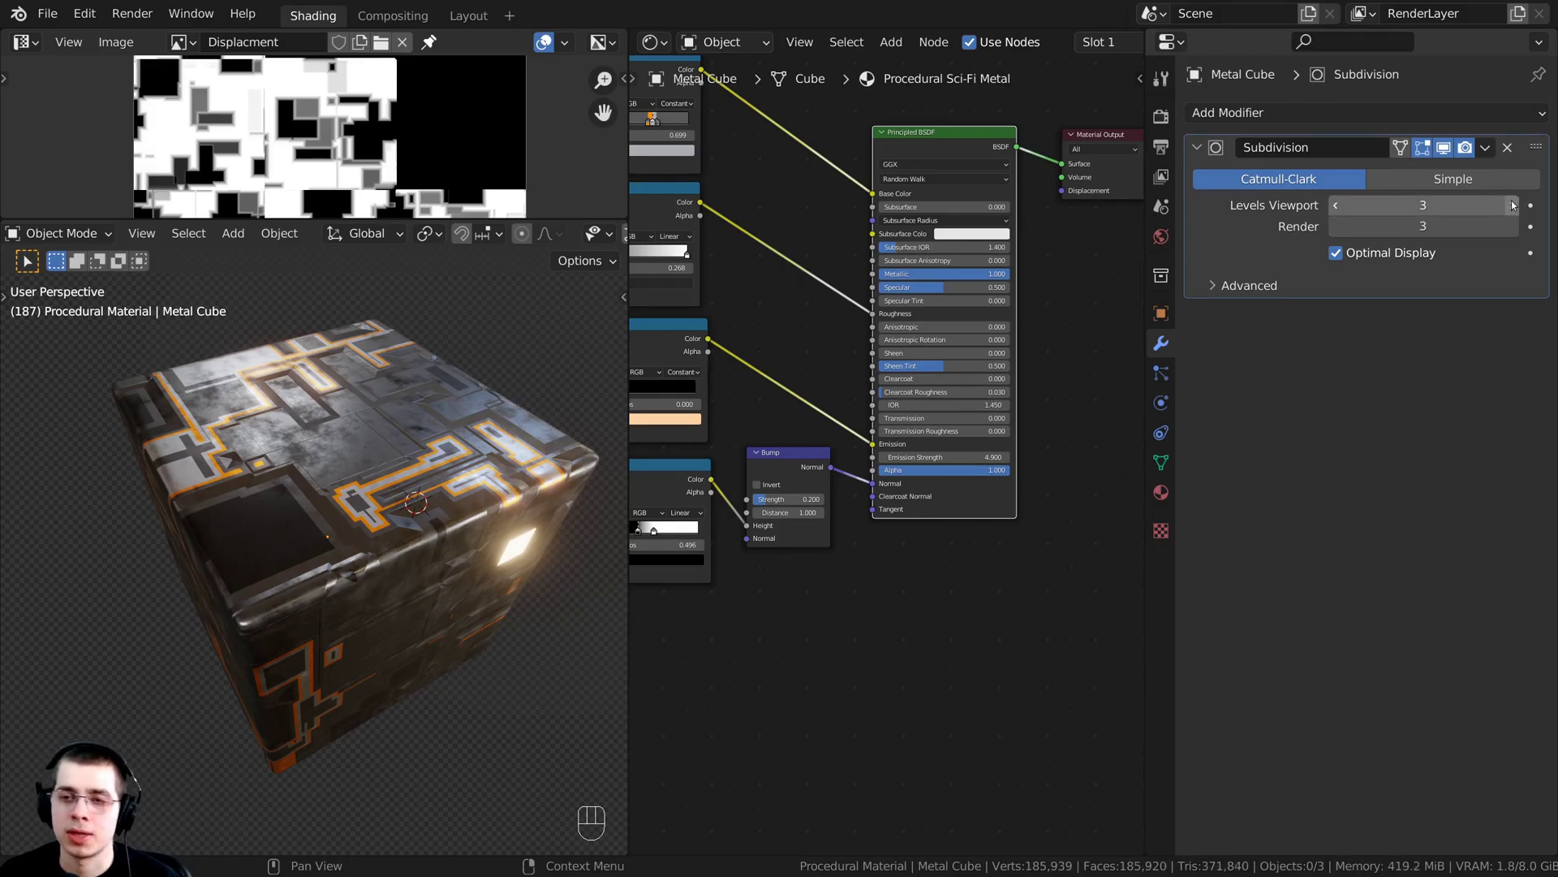
pyautogui.click(1513, 206)
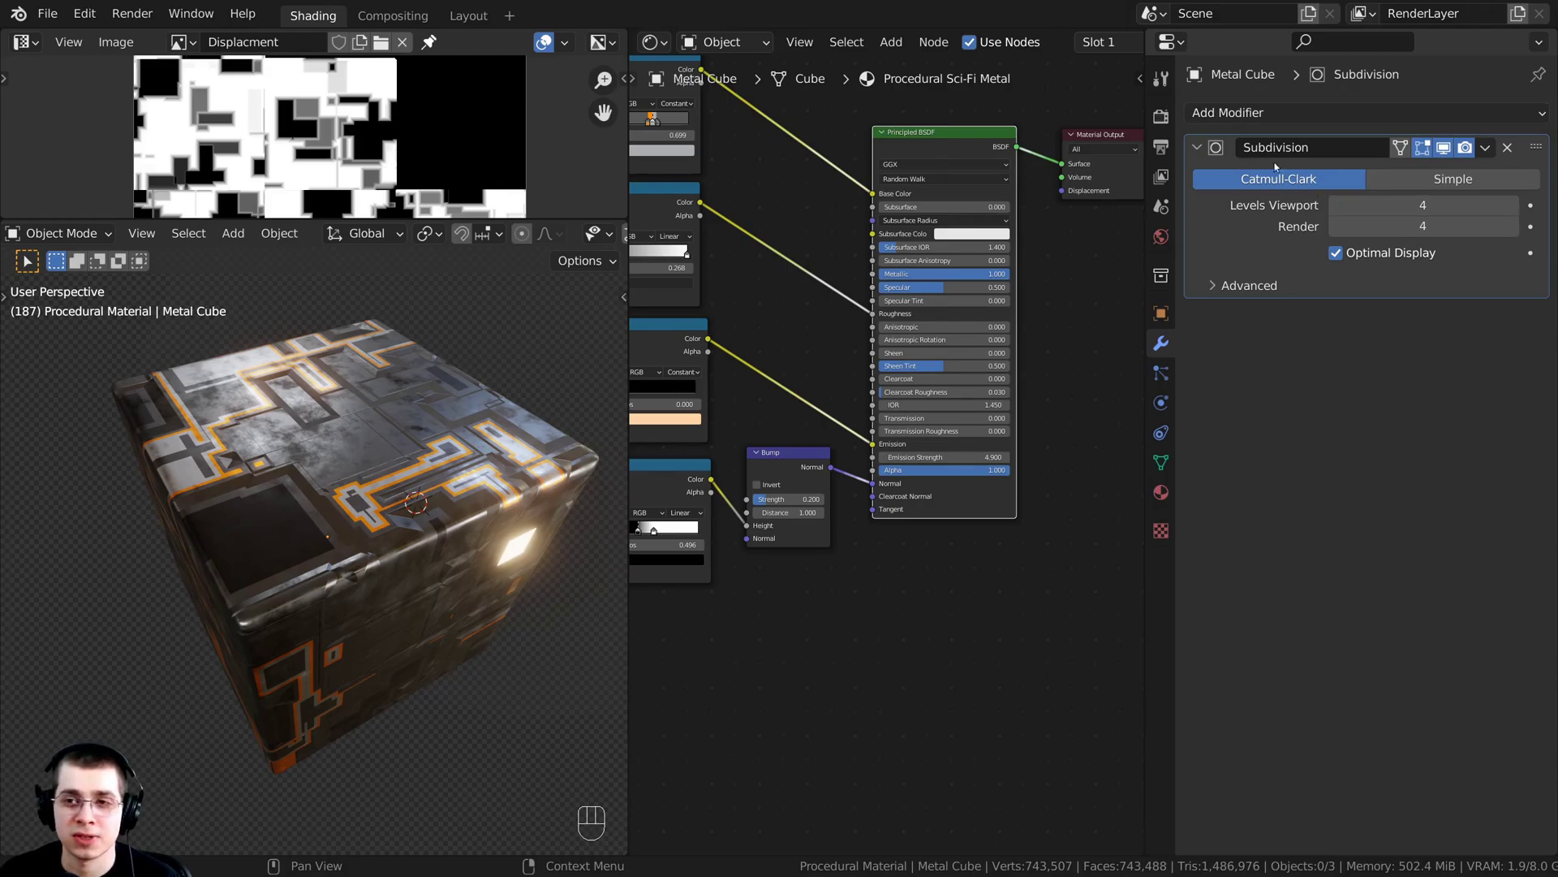
pyautogui.click(1235, 113)
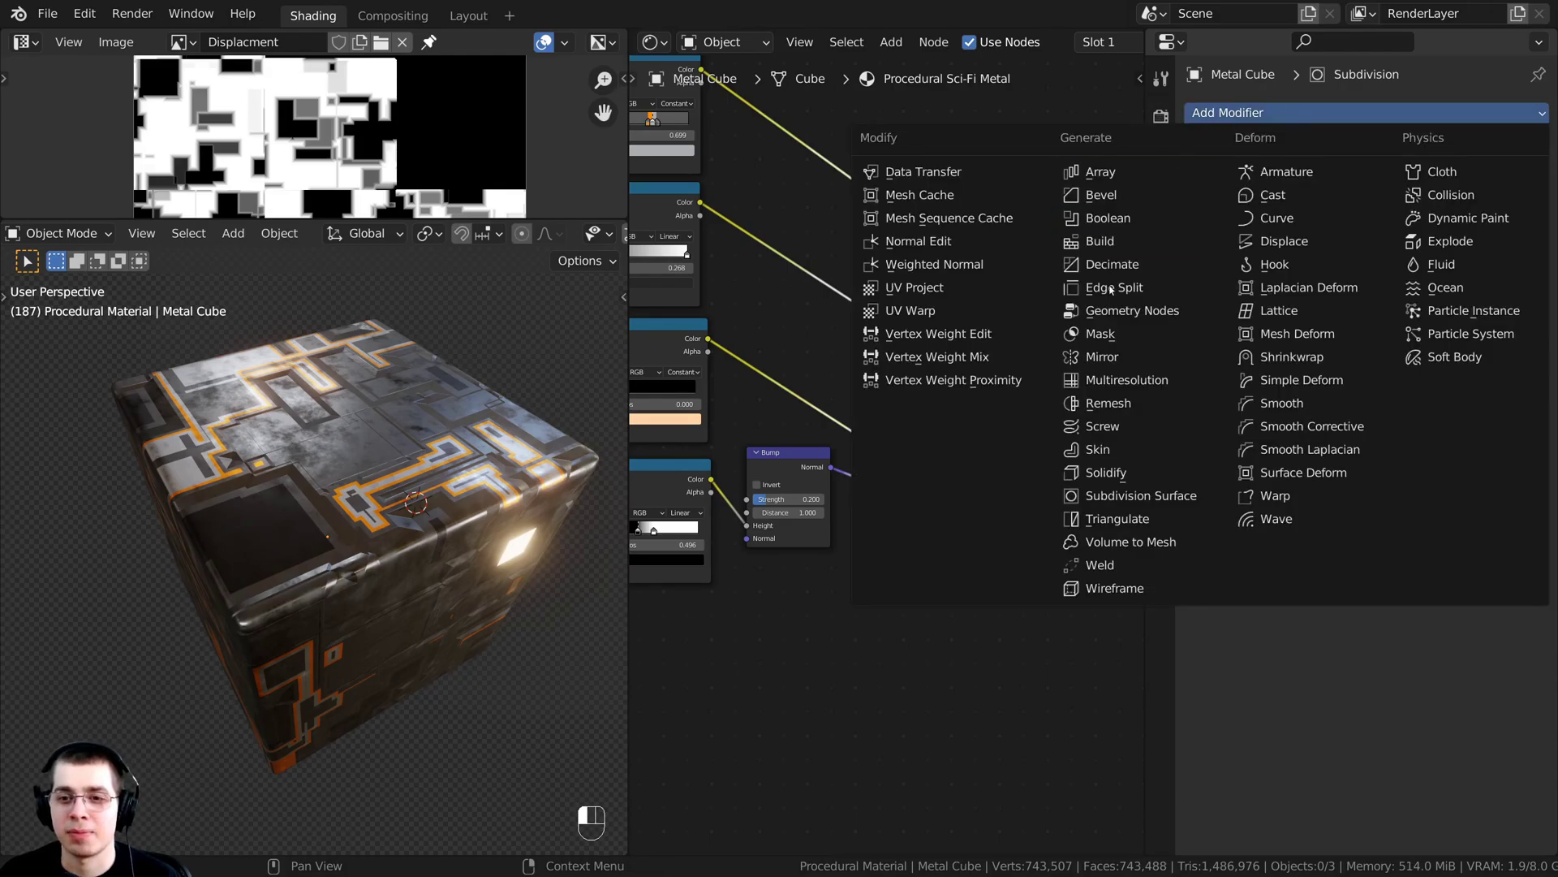
pyautogui.click(1124, 495)
pyautogui.moveTo(396, 558); pyautogui.dragTo(395, 503, button='middle')
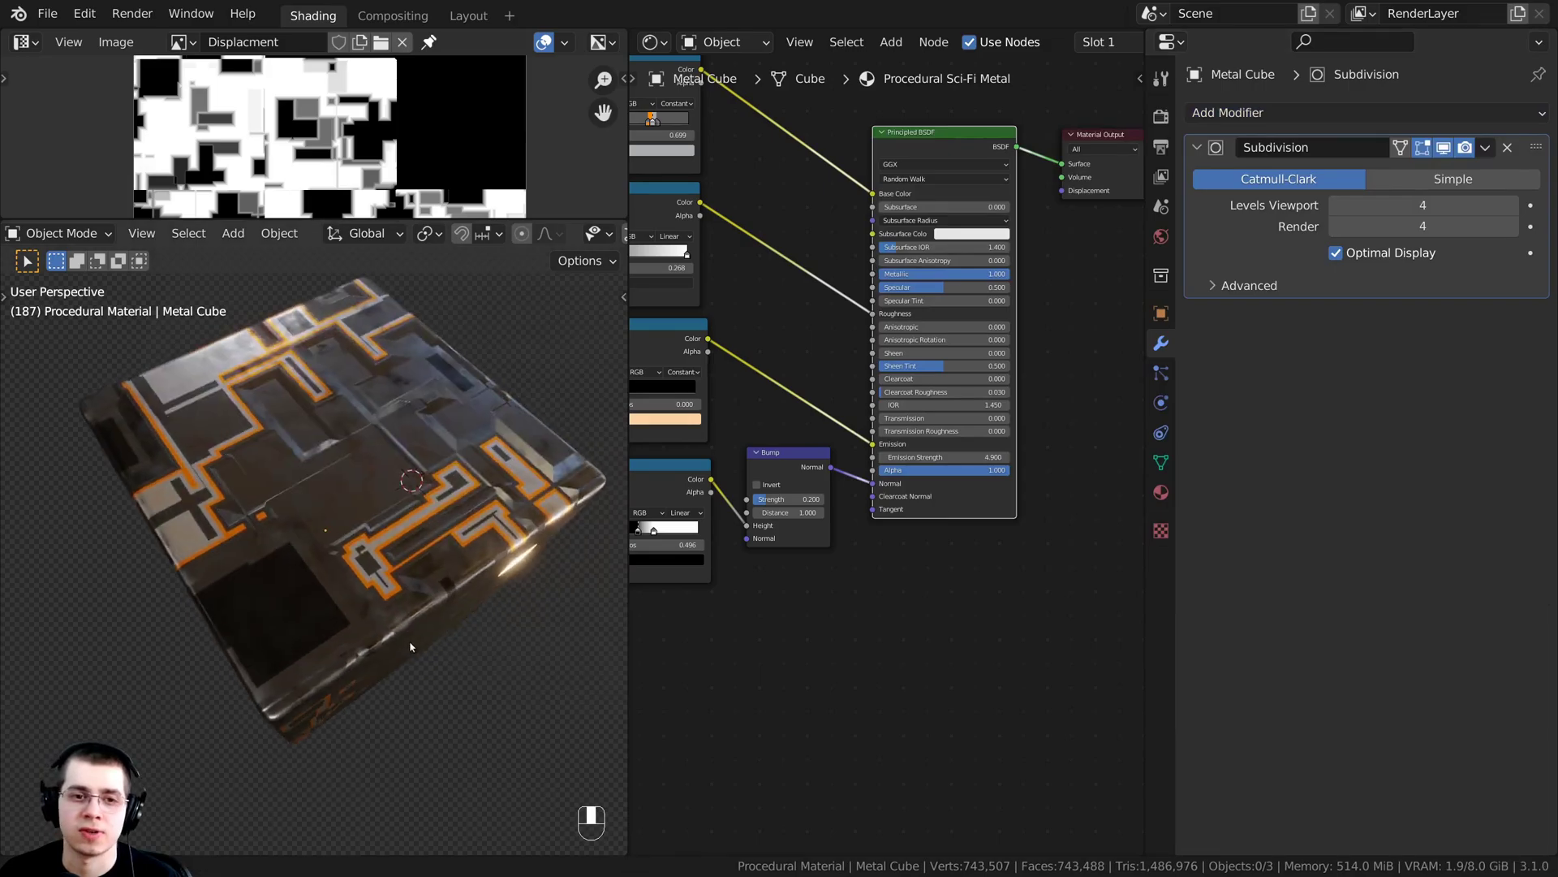
# - Change the 3D viewport to solid shading and enter Edit Mode on the cube
pyautogui.scroll(5, 395, 487)
pyautogui.press('z')
pyautogui.click(524, 455)
pyautogui.moveTo(499, 454)
pyautogui.mouseDown(button='middle')
pyautogui.moveTo(446, 481)
pyautogui.moveTo(405, 441)
pyautogui.moveTo(390, 484)
pyautogui.moveTo(333, 466)
pyautogui.mouseUp(button='middle')
pyautogui.scroll(-4, 469, 456)
pyautogui.press('Tab')
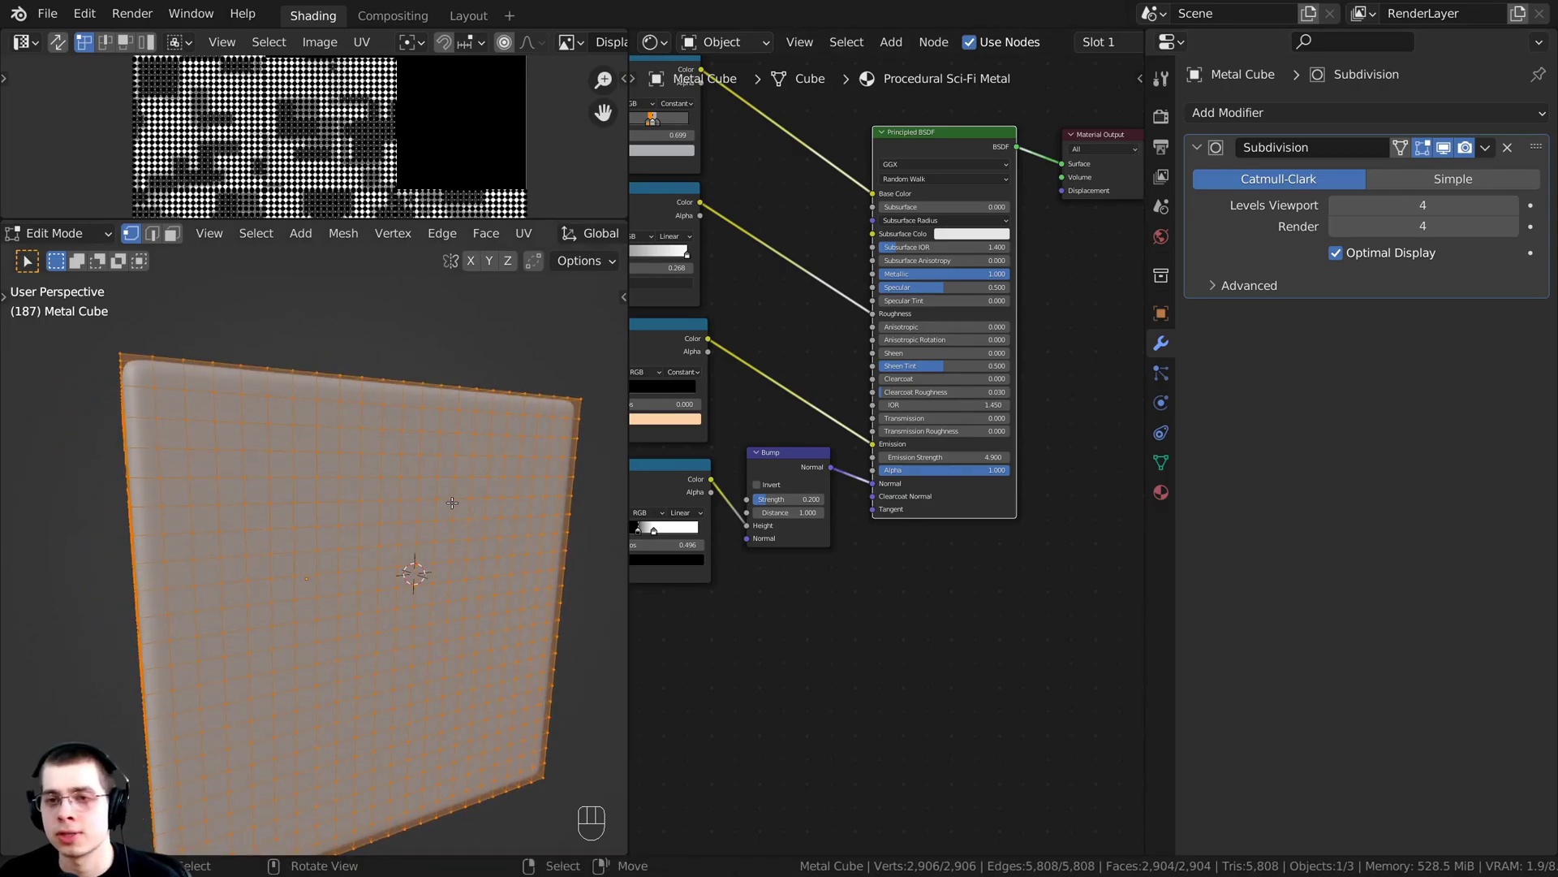
# - Inspect the cube's corner mesh, try the Simple subdivision type on it, and return to Object Mode
pyautogui.scroll(-2, 452, 503)
pyautogui.moveTo(453, 502)
pyautogui.mouseDown(button='middle')
pyautogui.moveTo(283, 518)
pyautogui.moveTo(435, 521)
pyautogui.mouseUp(button='middle')
pyautogui.scroll(3, 311, 450)
pyautogui.moveTo(351, 449); pyautogui.dragTo(219, 422, button='middle')
pyautogui.moveTo(351, 443); pyautogui.dragTo(365, 418, button='middle')
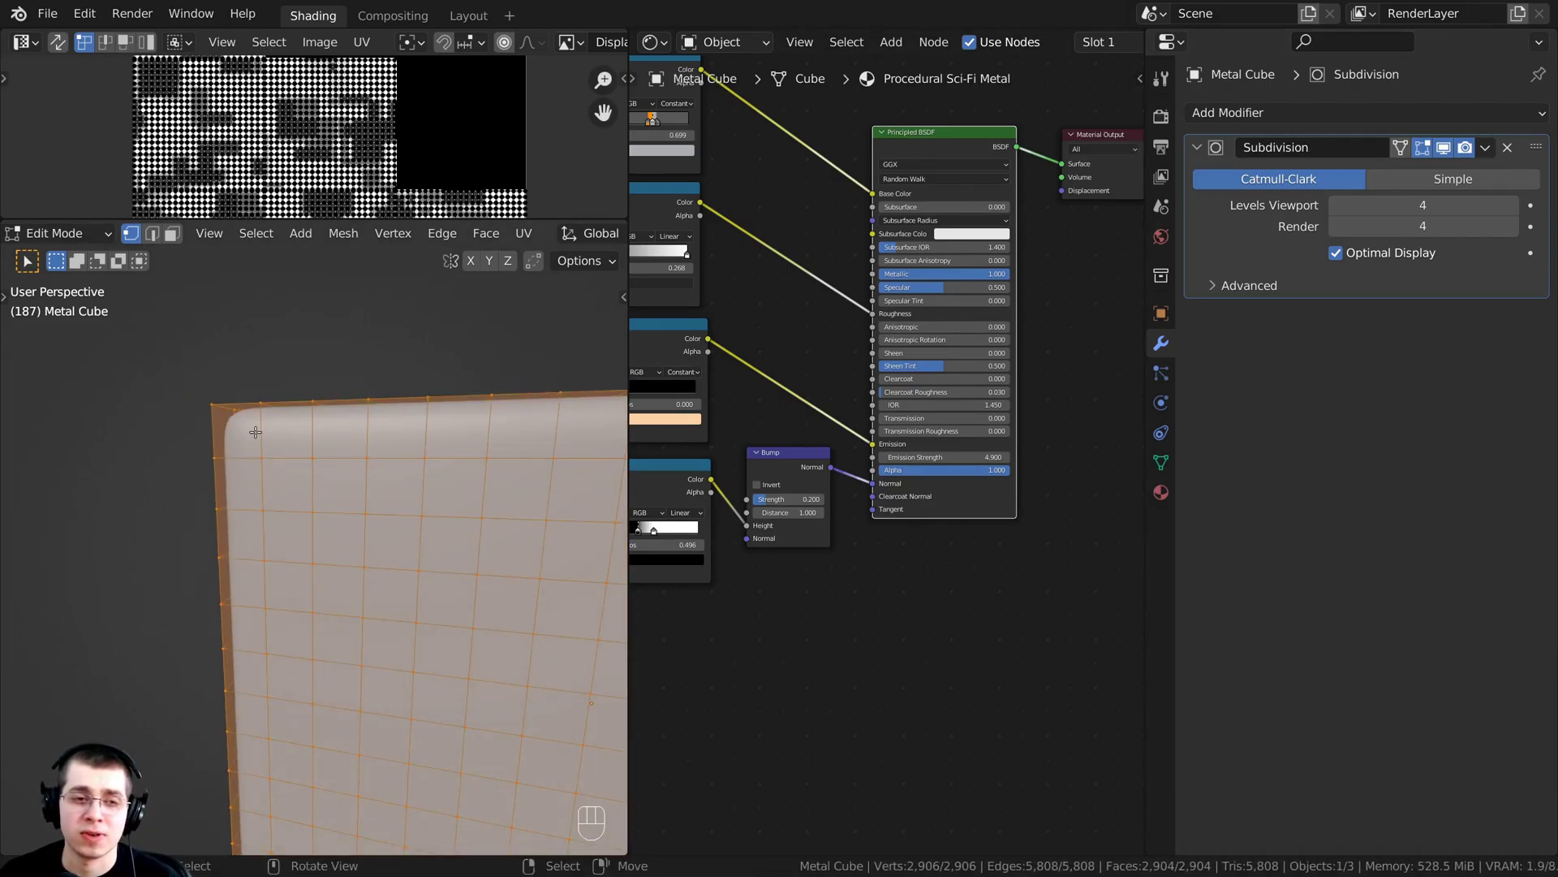
pyautogui.moveTo(235, 441); pyautogui.dragTo(274, 340, button='middle')
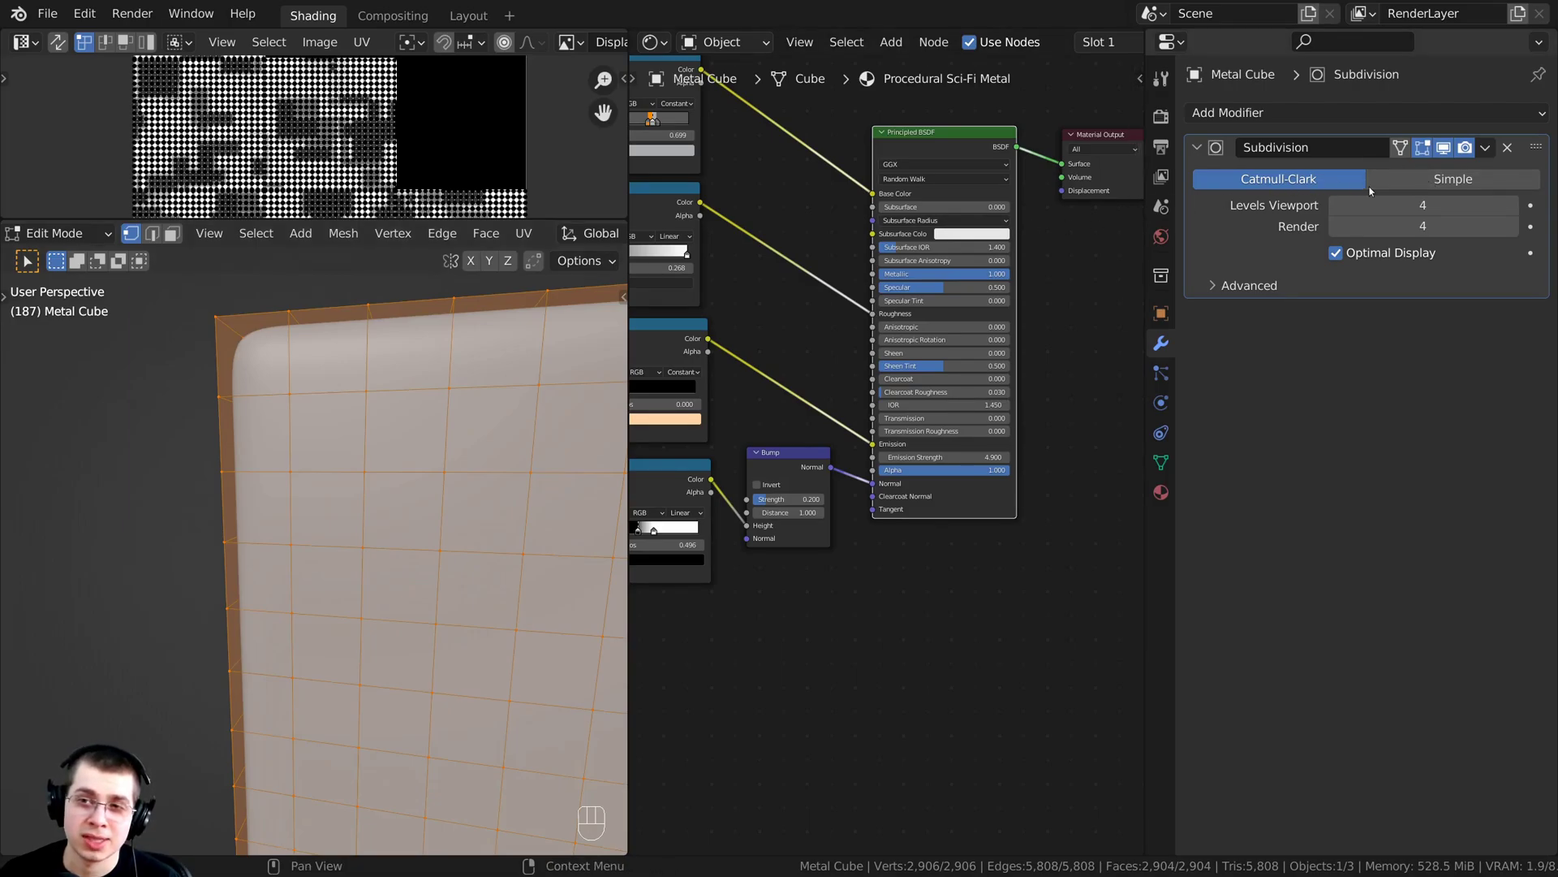
pyautogui.click(1419, 180)
pyautogui.moveTo(520, 455); pyautogui.dragTo(537, 532, button='middle')
pyautogui.press('Tab')
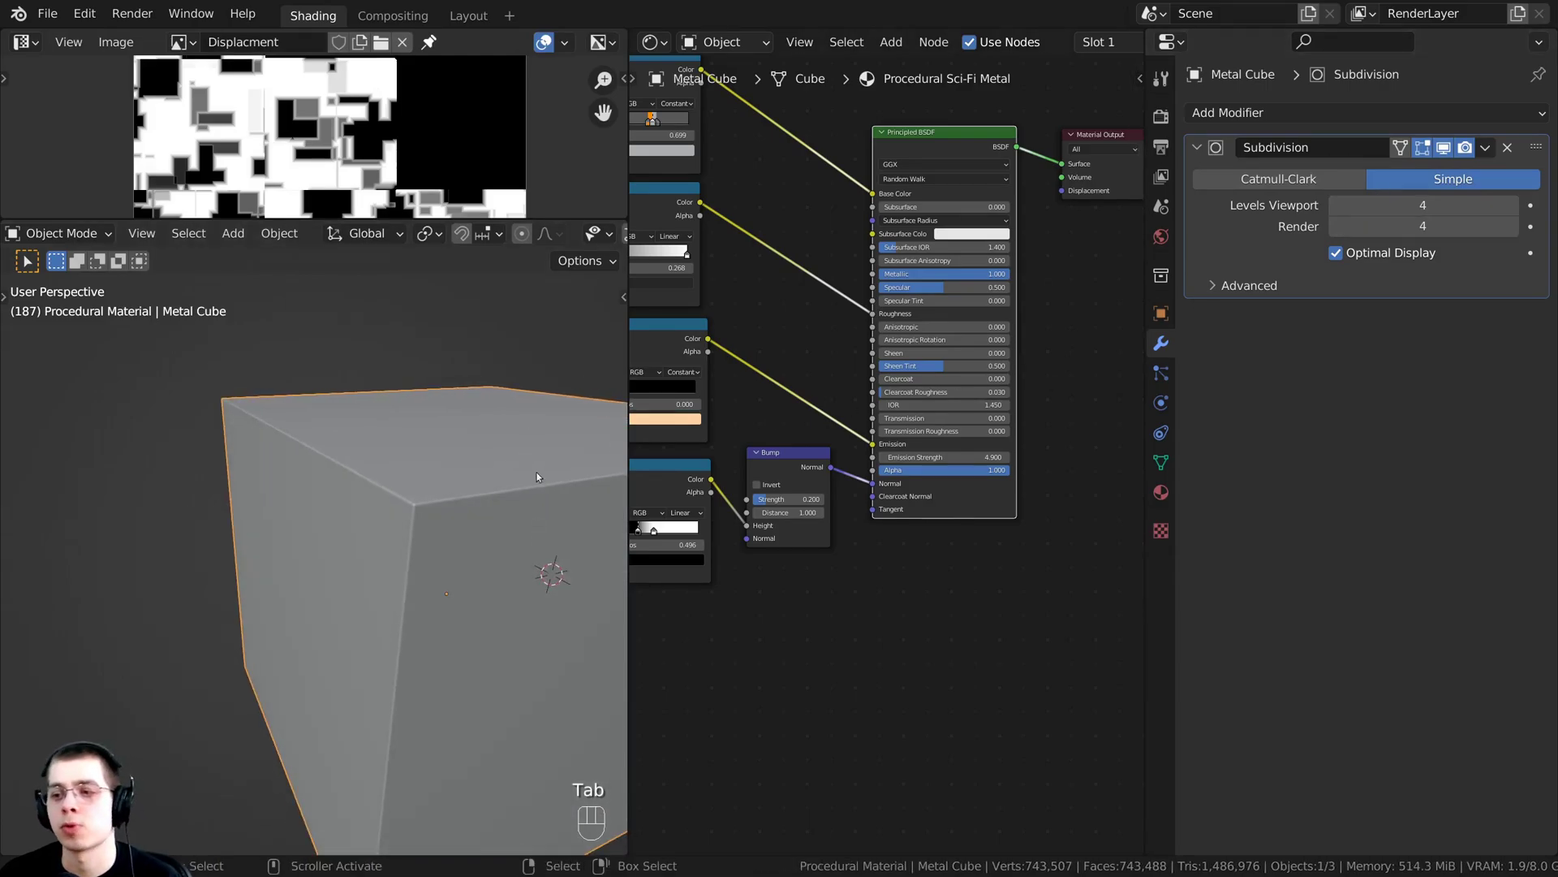
# - Compare the cube's edges in Edit Mode, set the Subdivision type to Catmull-Clark, and return to Object Mode
pyautogui.moveTo(362, 539); pyautogui.dragTo(603, 379, button='middle')
pyautogui.press('Tab')
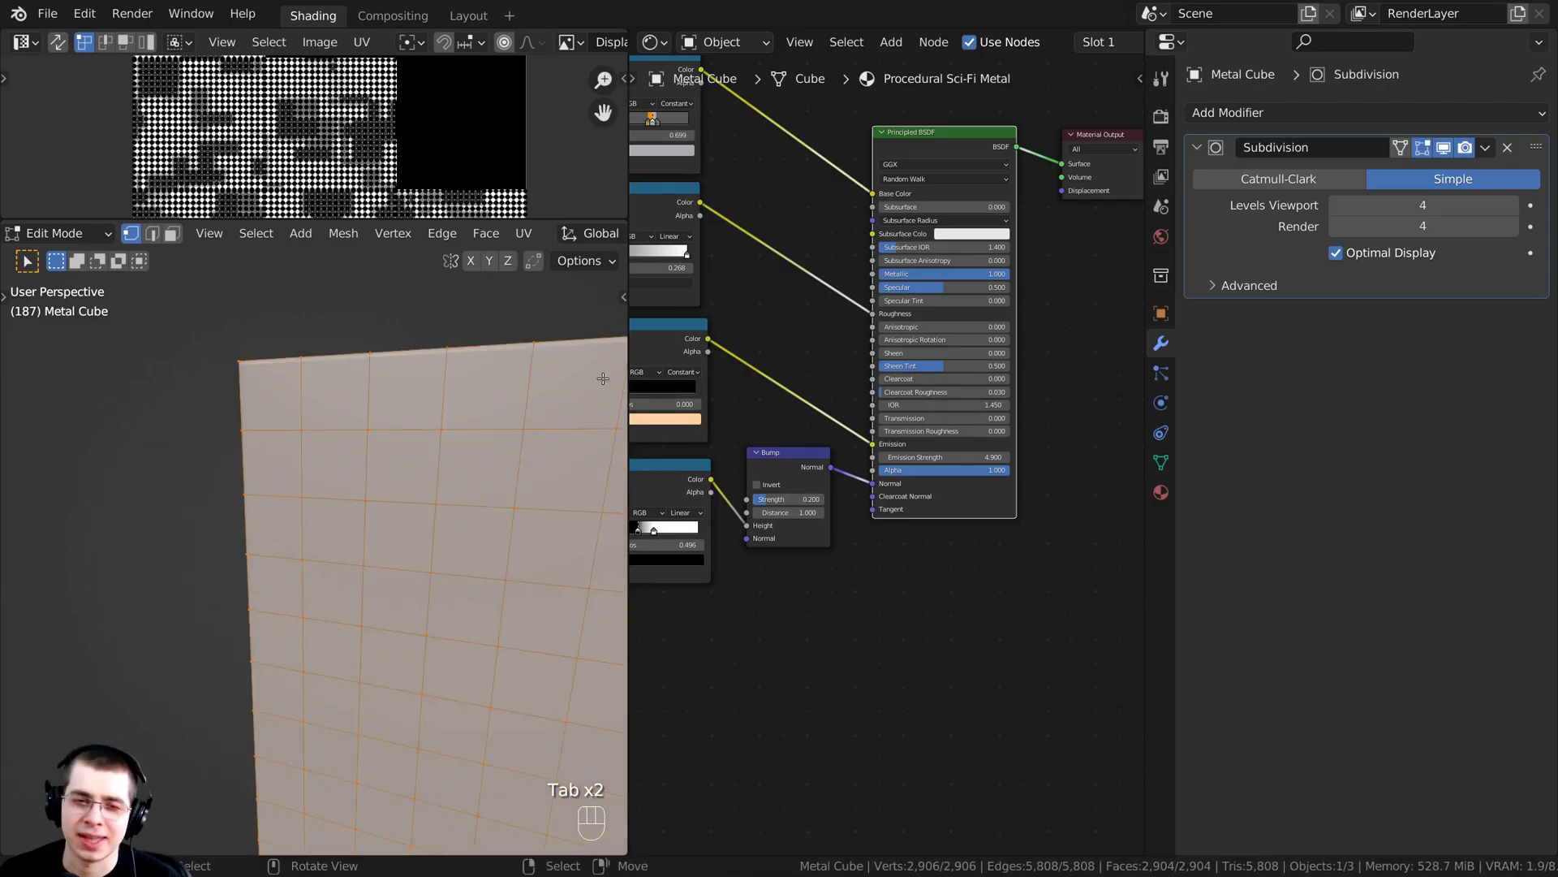
pyautogui.click(1248, 180)
pyautogui.moveTo(297, 531); pyautogui.dragTo(326, 454, button='middle')
pyautogui.press('Tab')
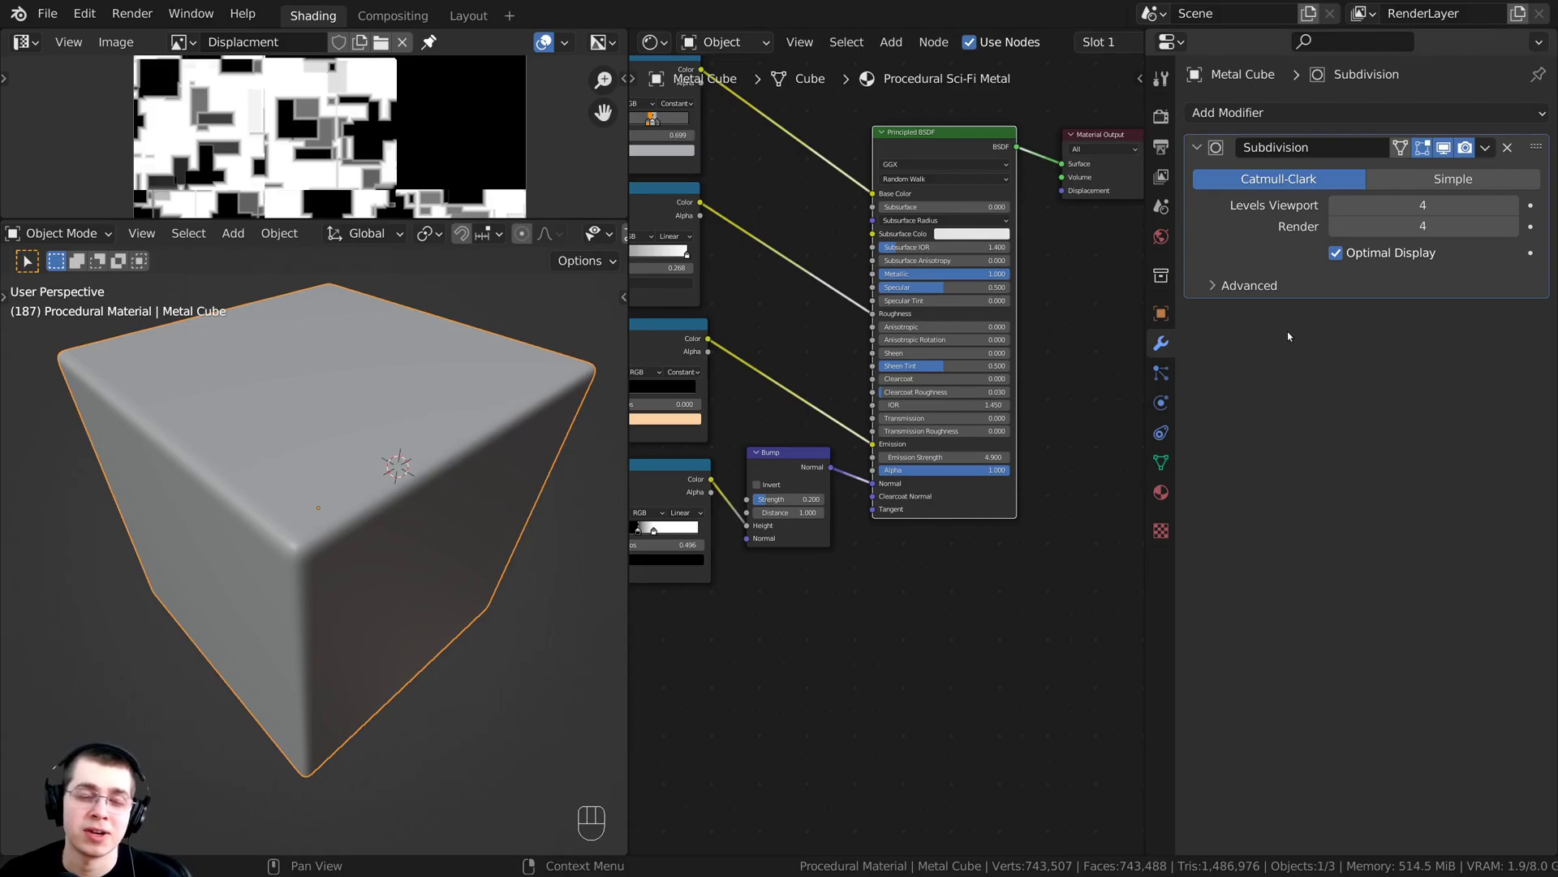
# - Add a Displace modifier to the cube below the Subdivision modifier and create a new texture for it
pyautogui.click(1232, 119)
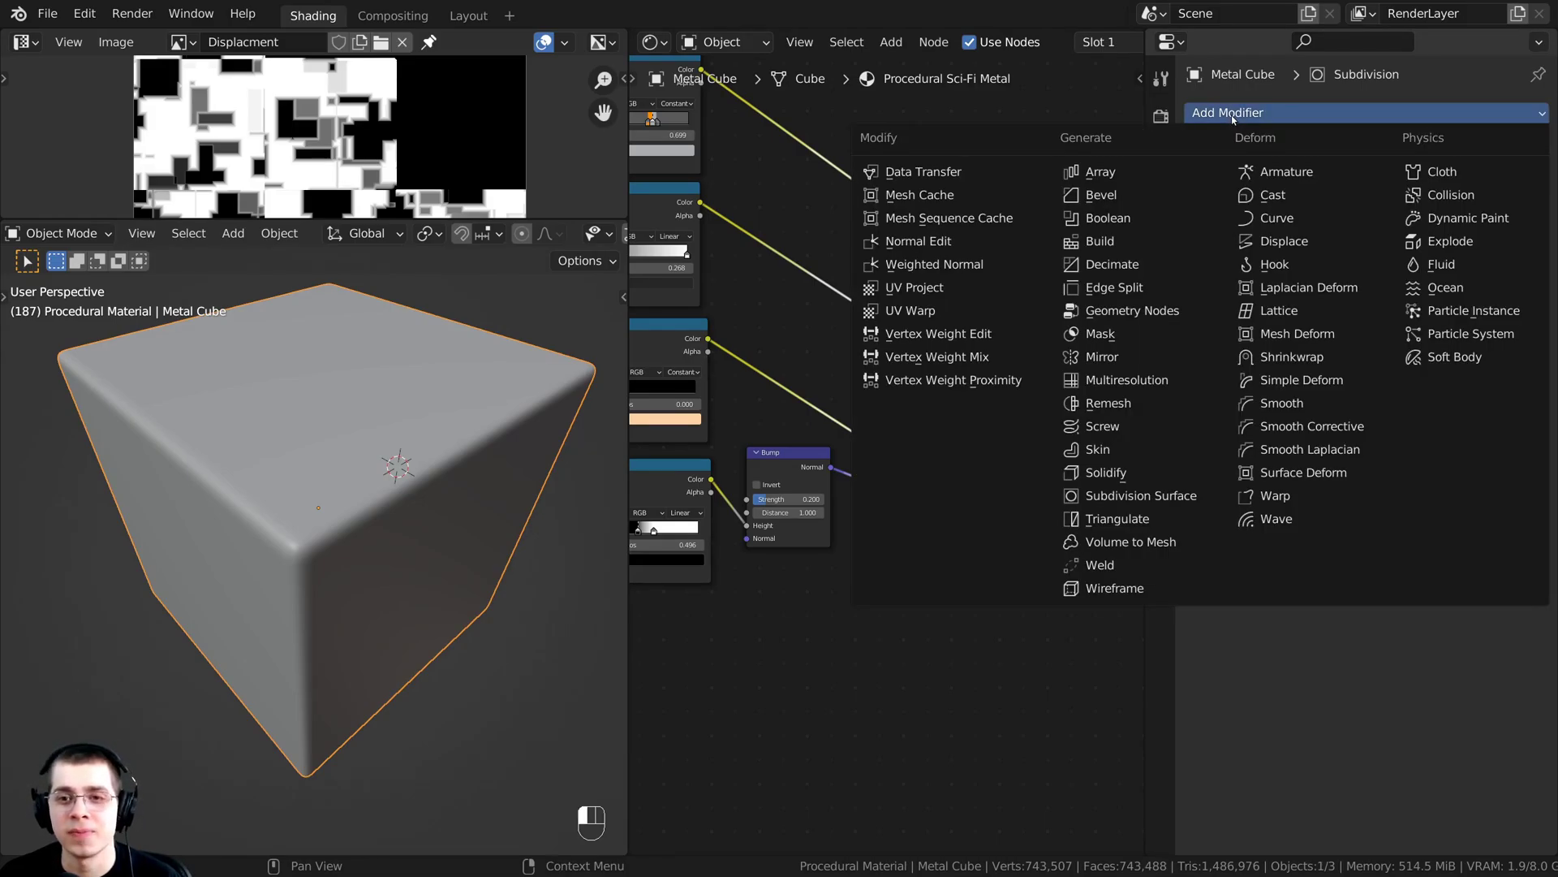
pyautogui.click(1284, 241)
pyautogui.scroll(-3, 373, 490)
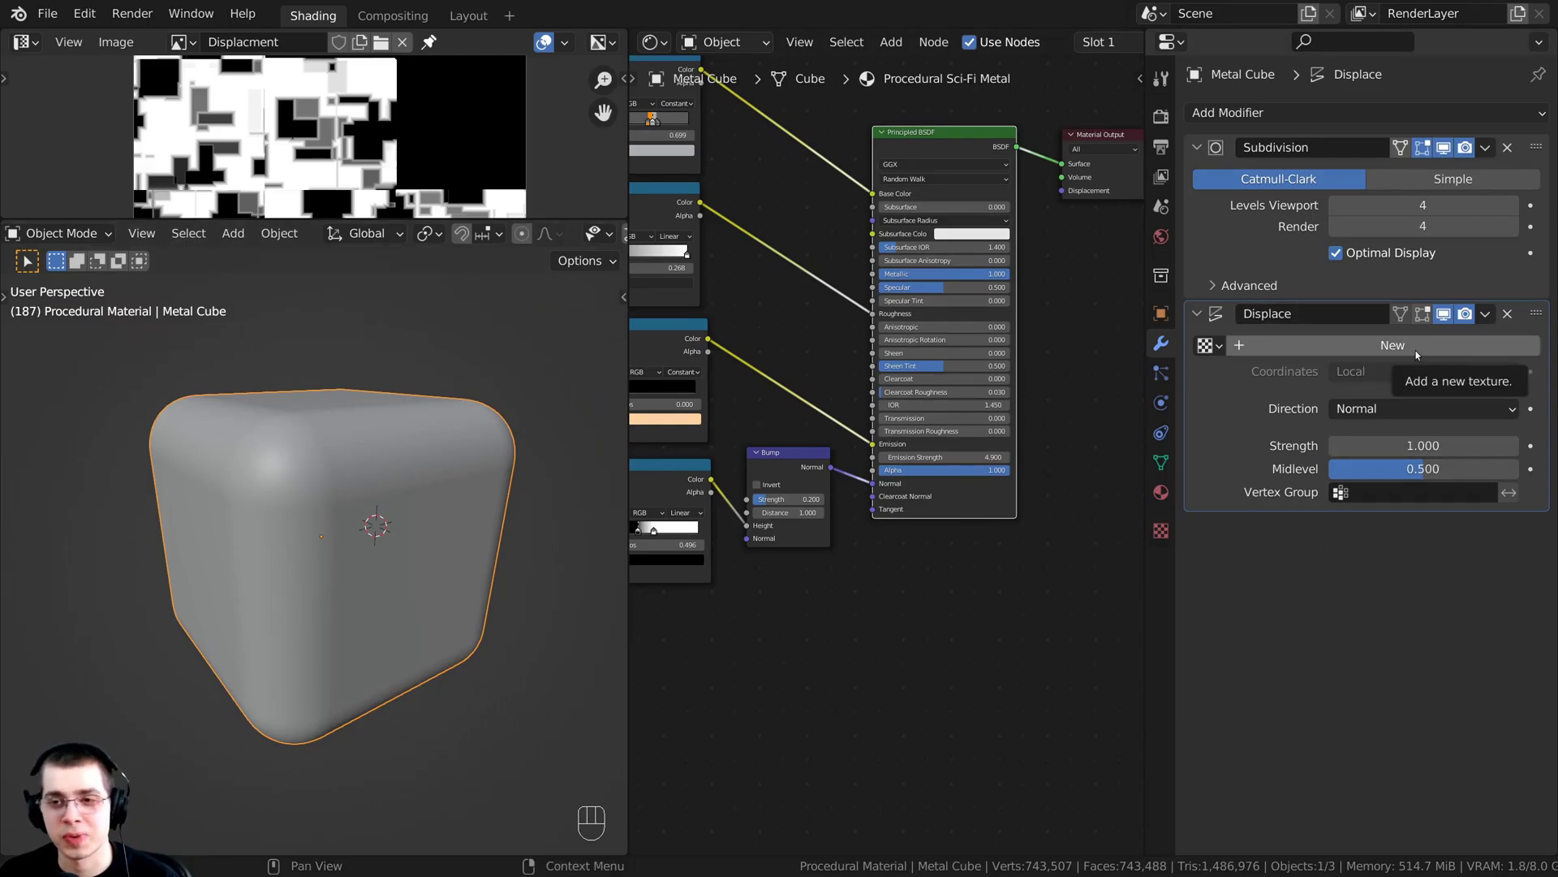
pyautogui.click(1287, 346)
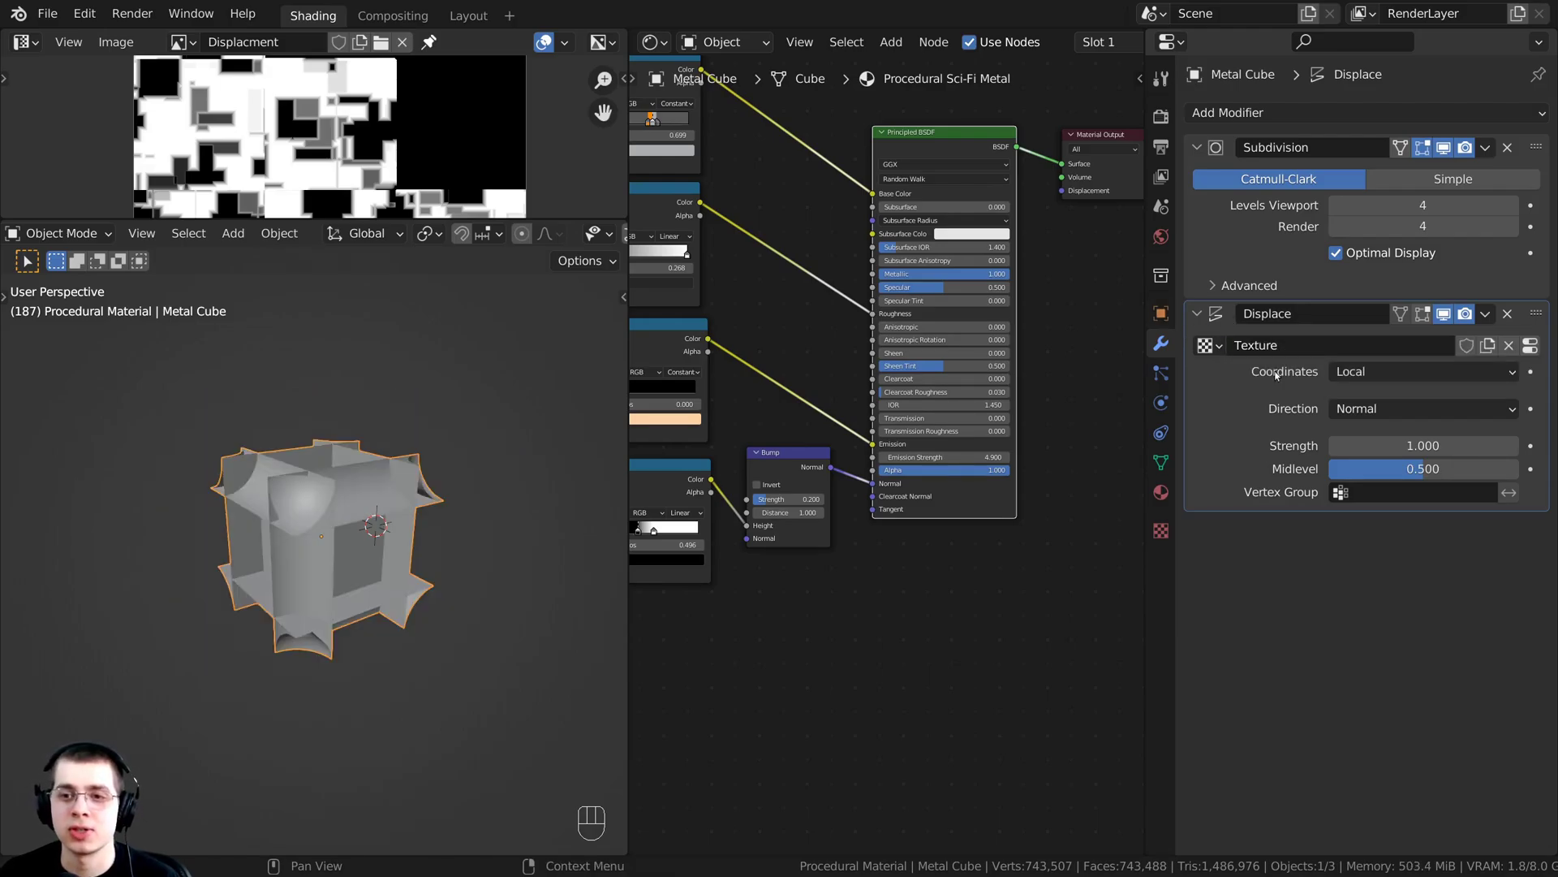
pyautogui.scroll(1, 463, 373)
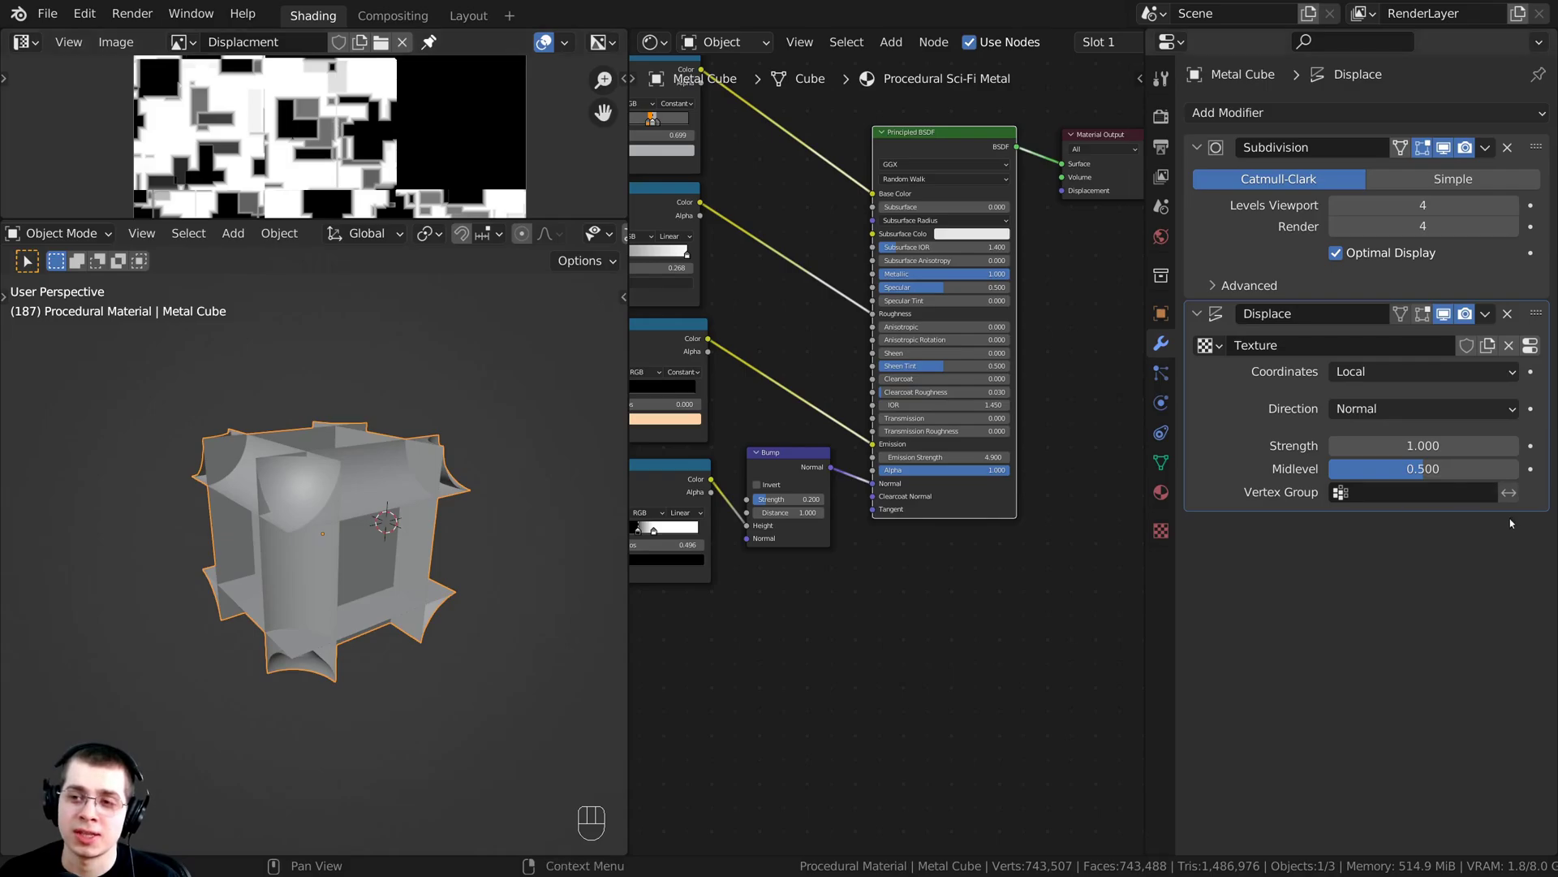
# - Open the settings of the Displace modifier's texture and keep its type as Image or Movie
pyautogui.click(1531, 347)
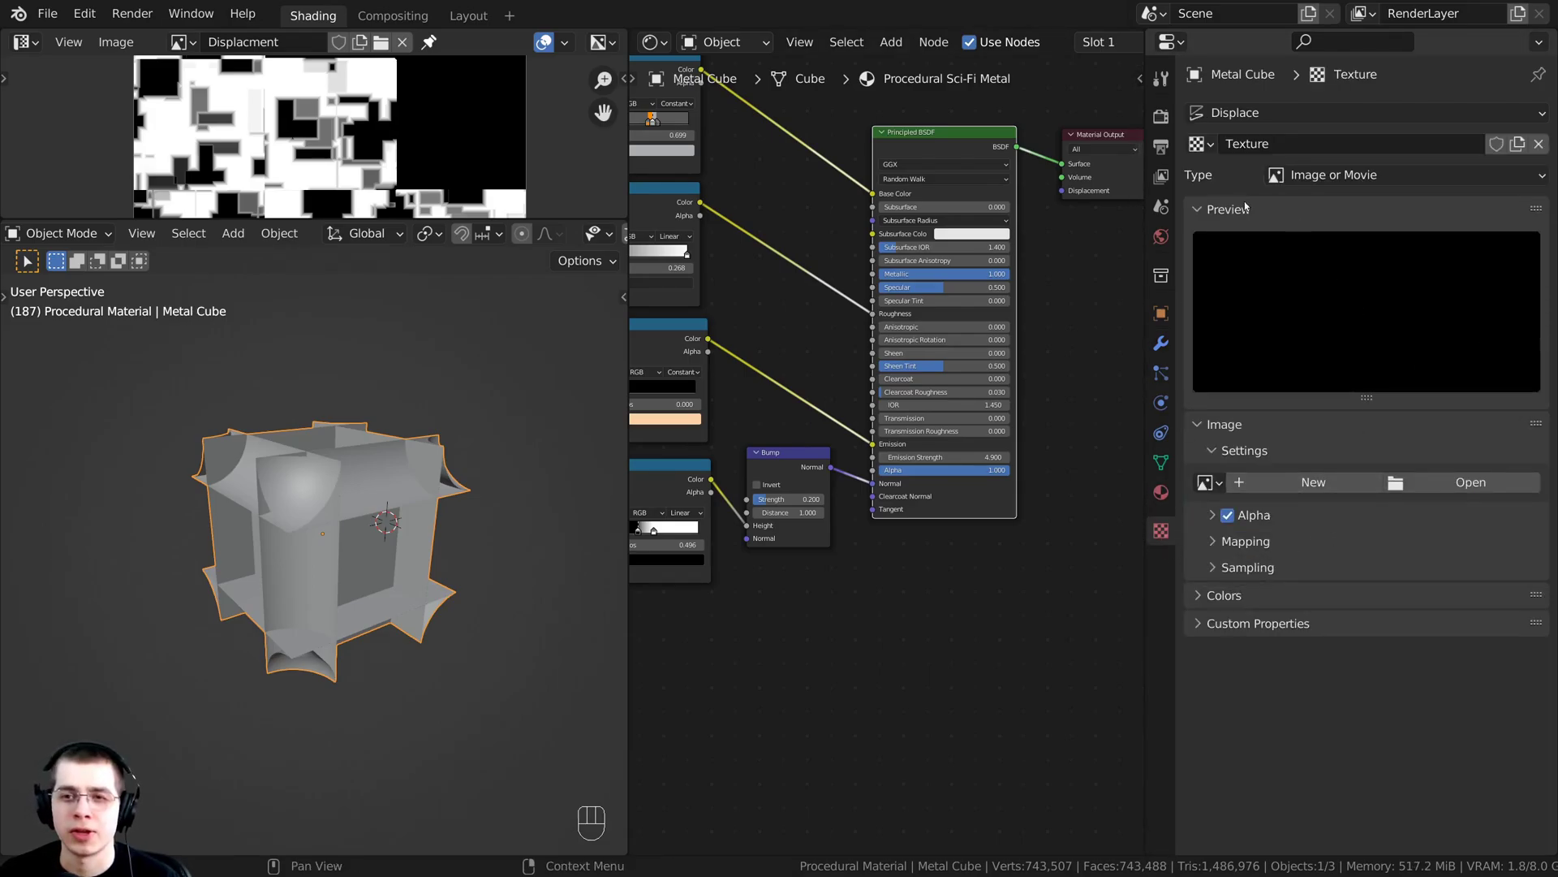
pyautogui.click(1347, 175)
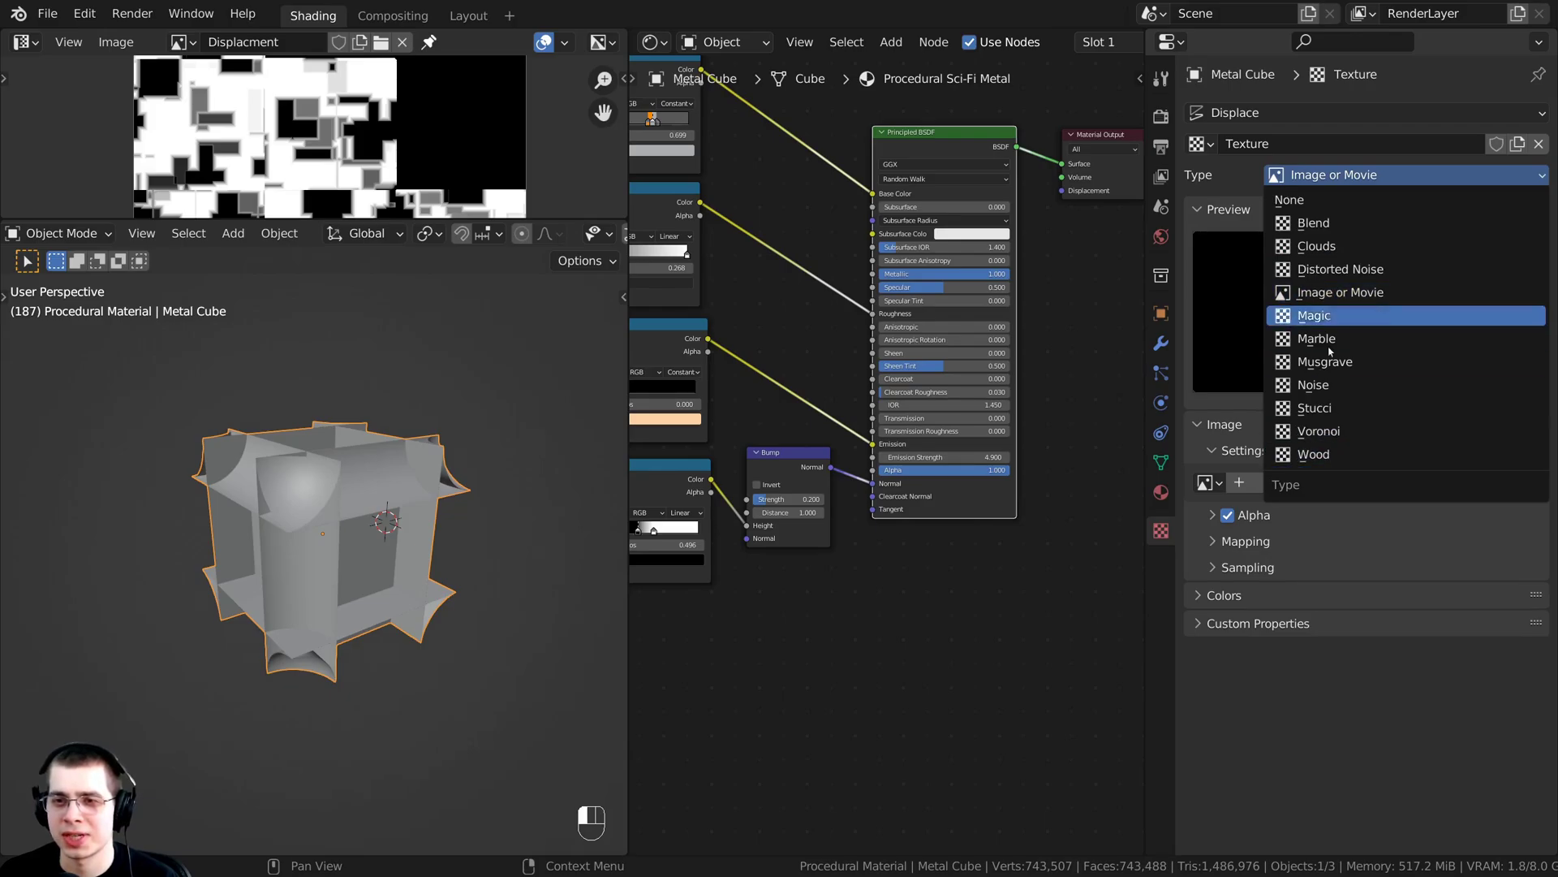
pyautogui.click(1304, 180)
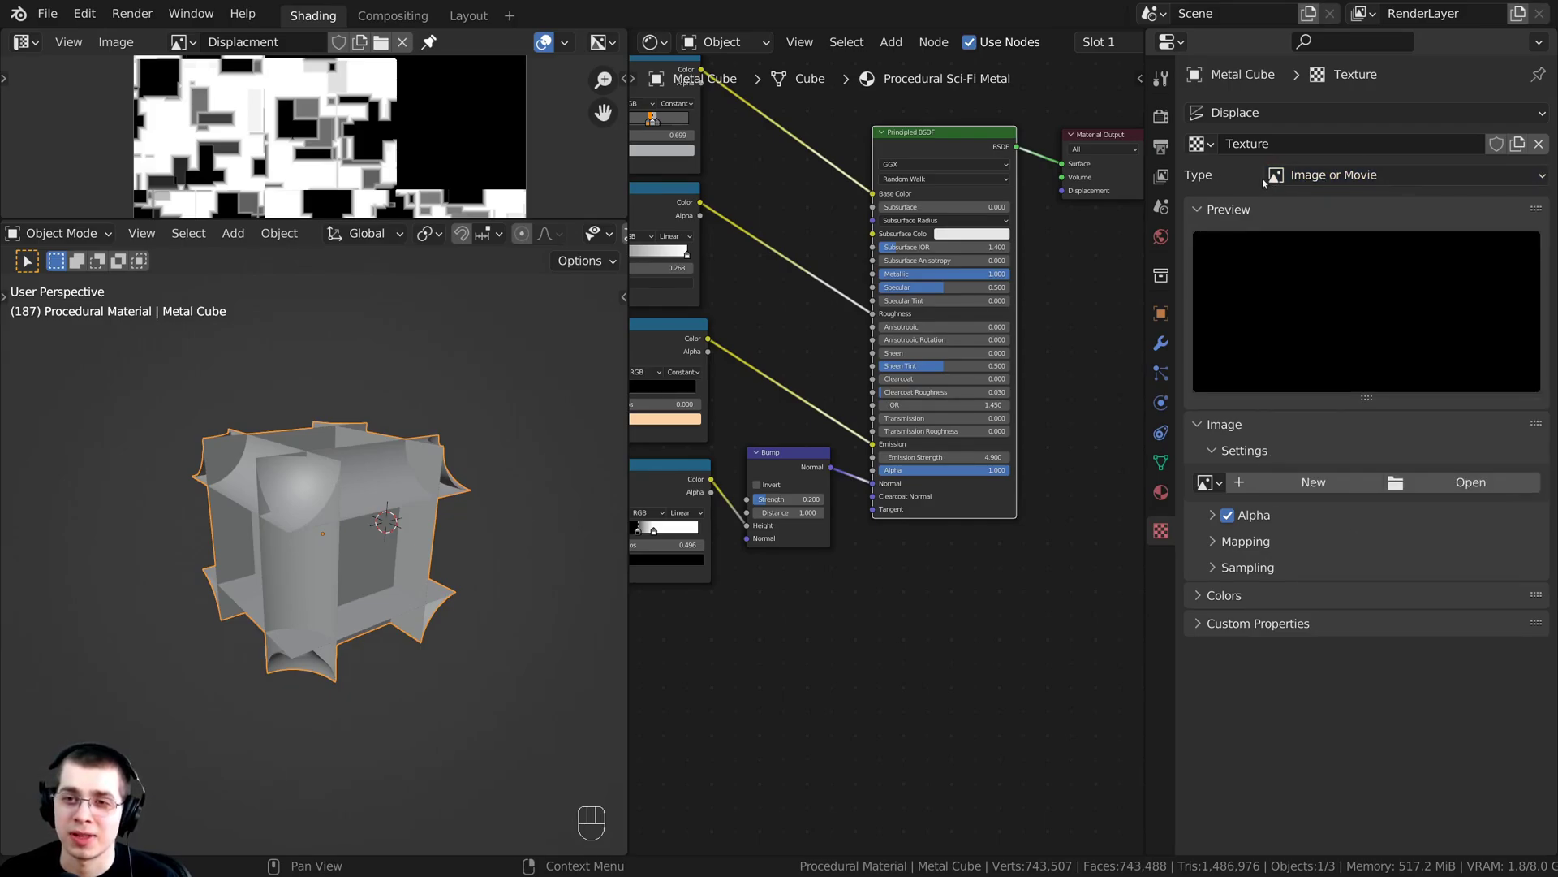
pyautogui.scroll(-2, 359, 152)
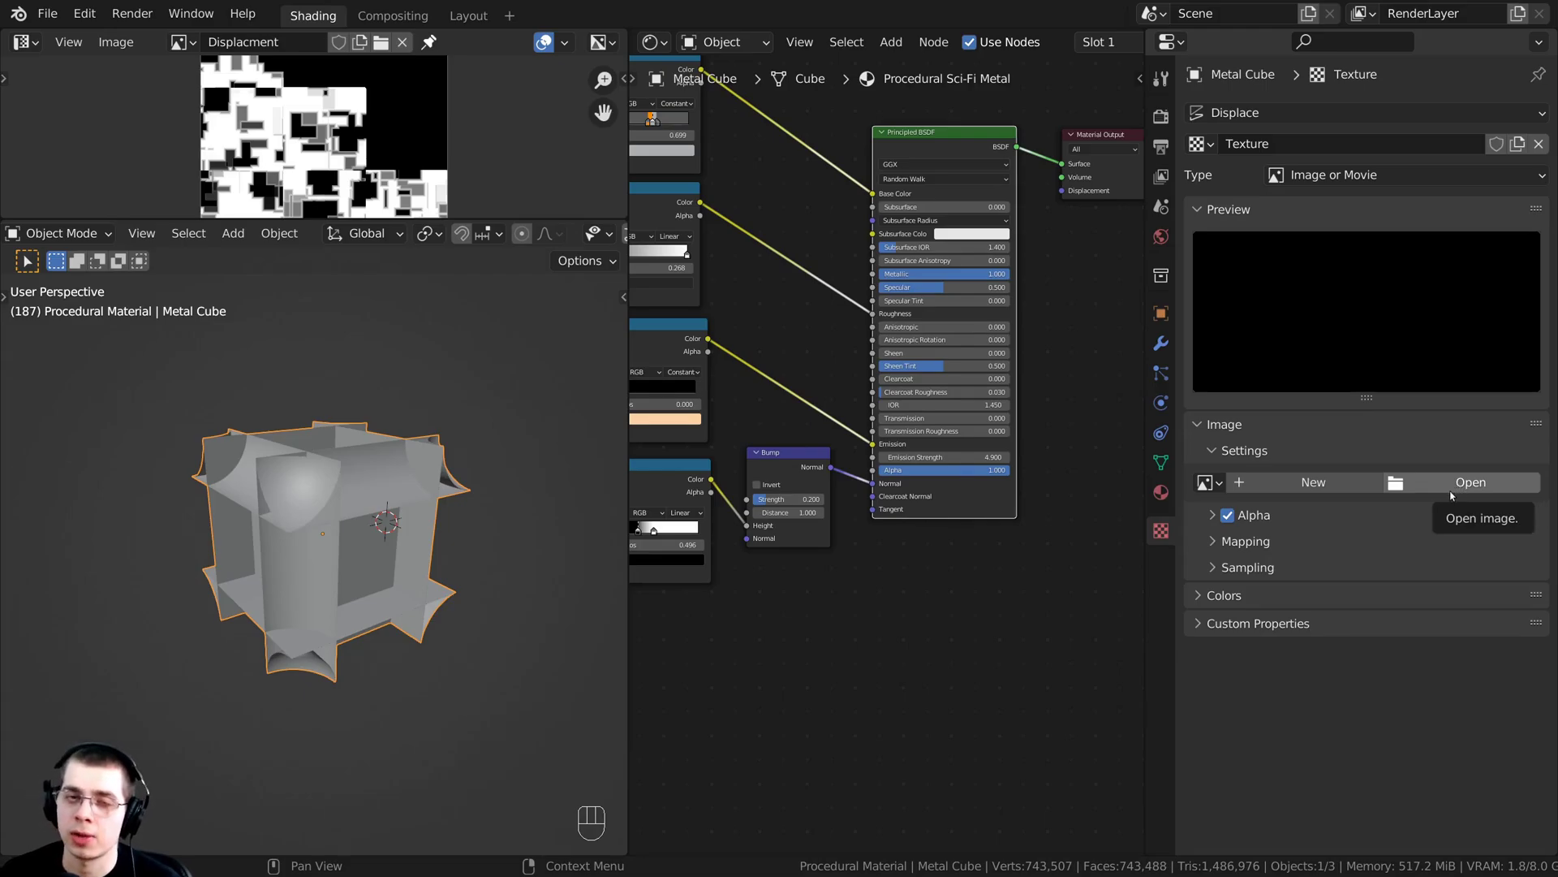
pyautogui.scroll(2, 337, 122)
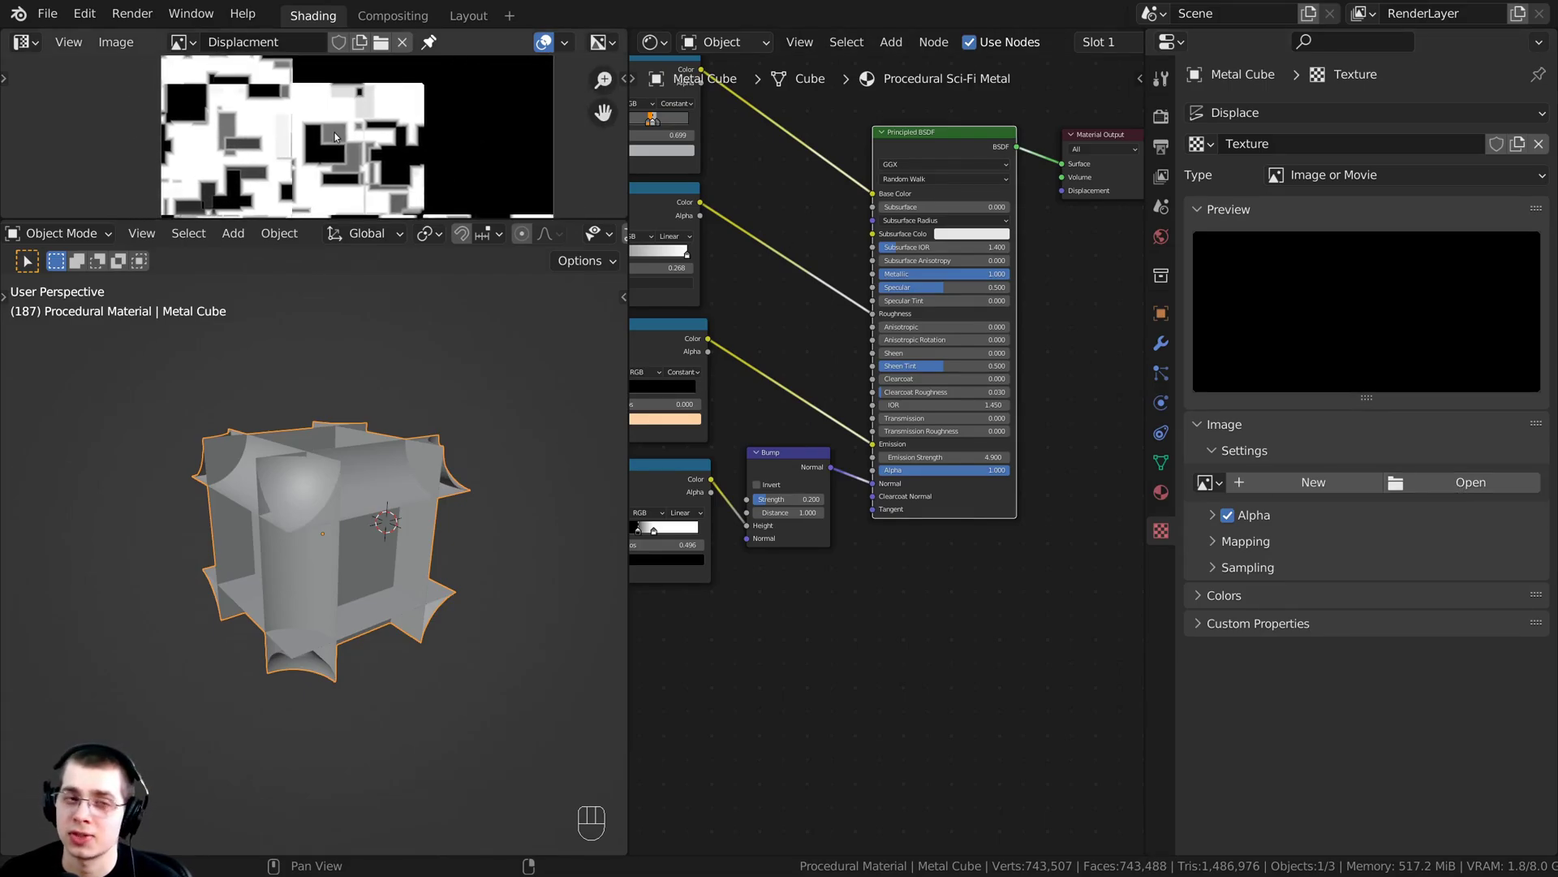
# - Enlarge the Image Editor to view the baked map and assign the Displacment image to the displace texture
pyautogui.moveTo(372, 219); pyautogui.dragTo(367, 407)
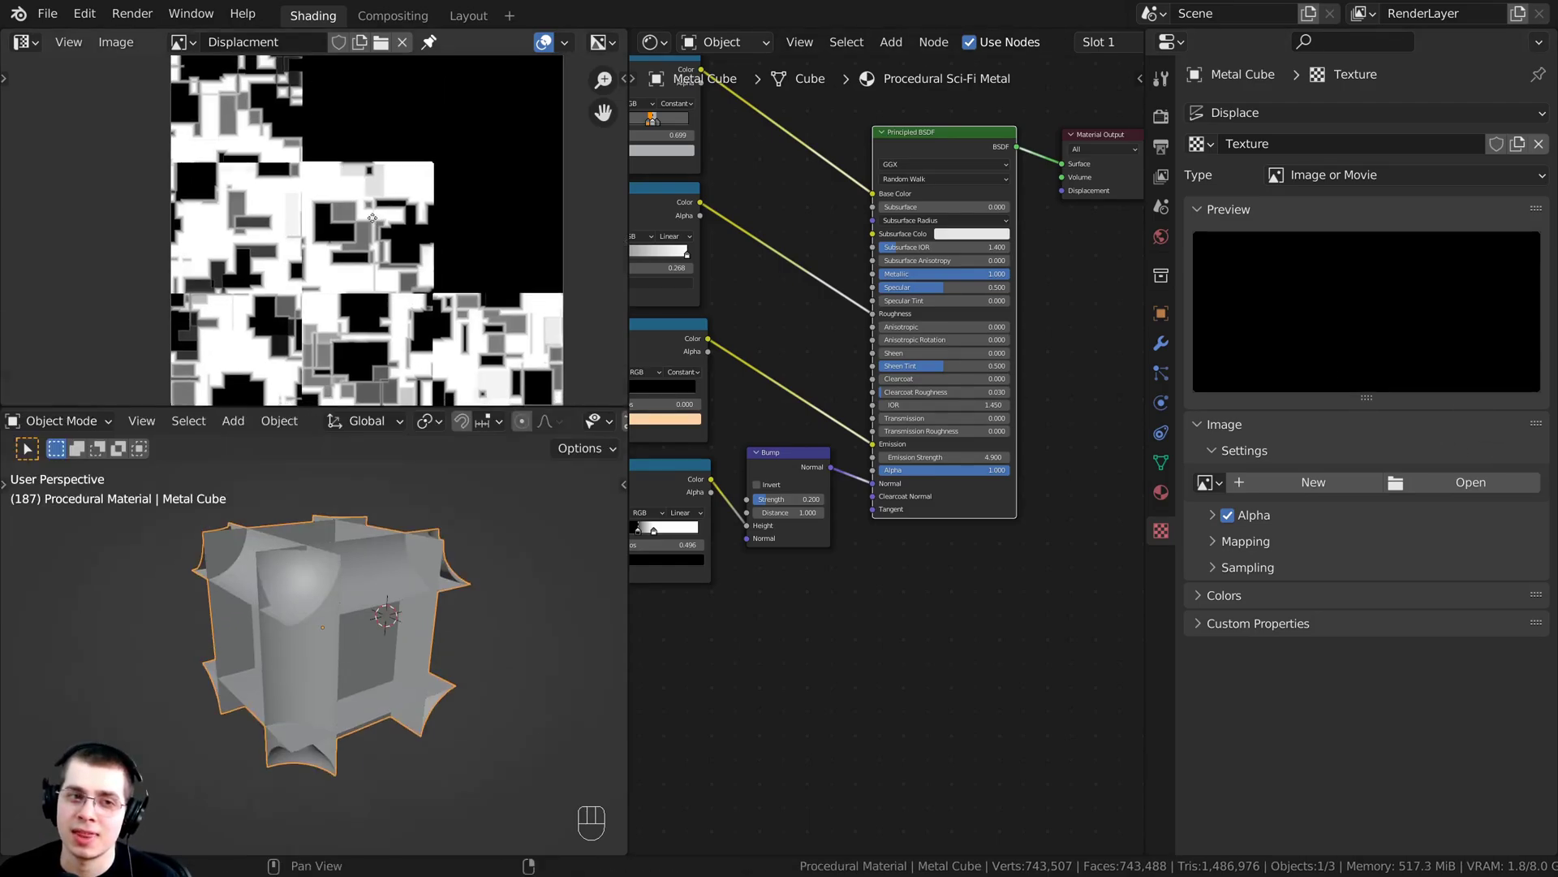
pyautogui.moveTo(388, 268); pyautogui.dragTo(420, 245, button='middle')
pyautogui.scroll(1, 318, 201)
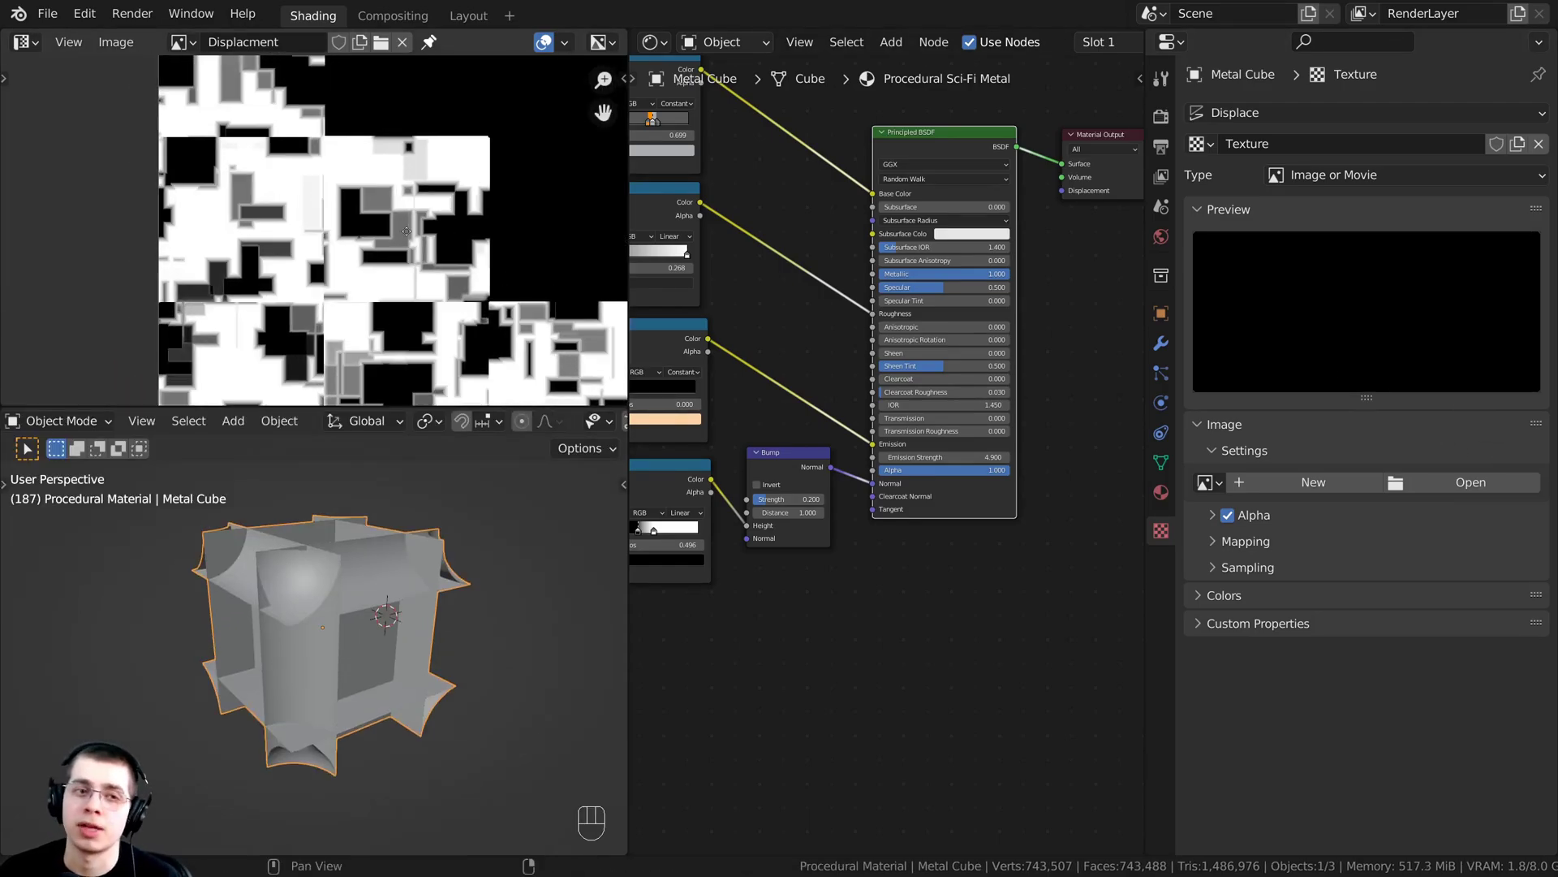
pyautogui.moveTo(317, 201); pyautogui.dragTo(285, 190, button='middle')
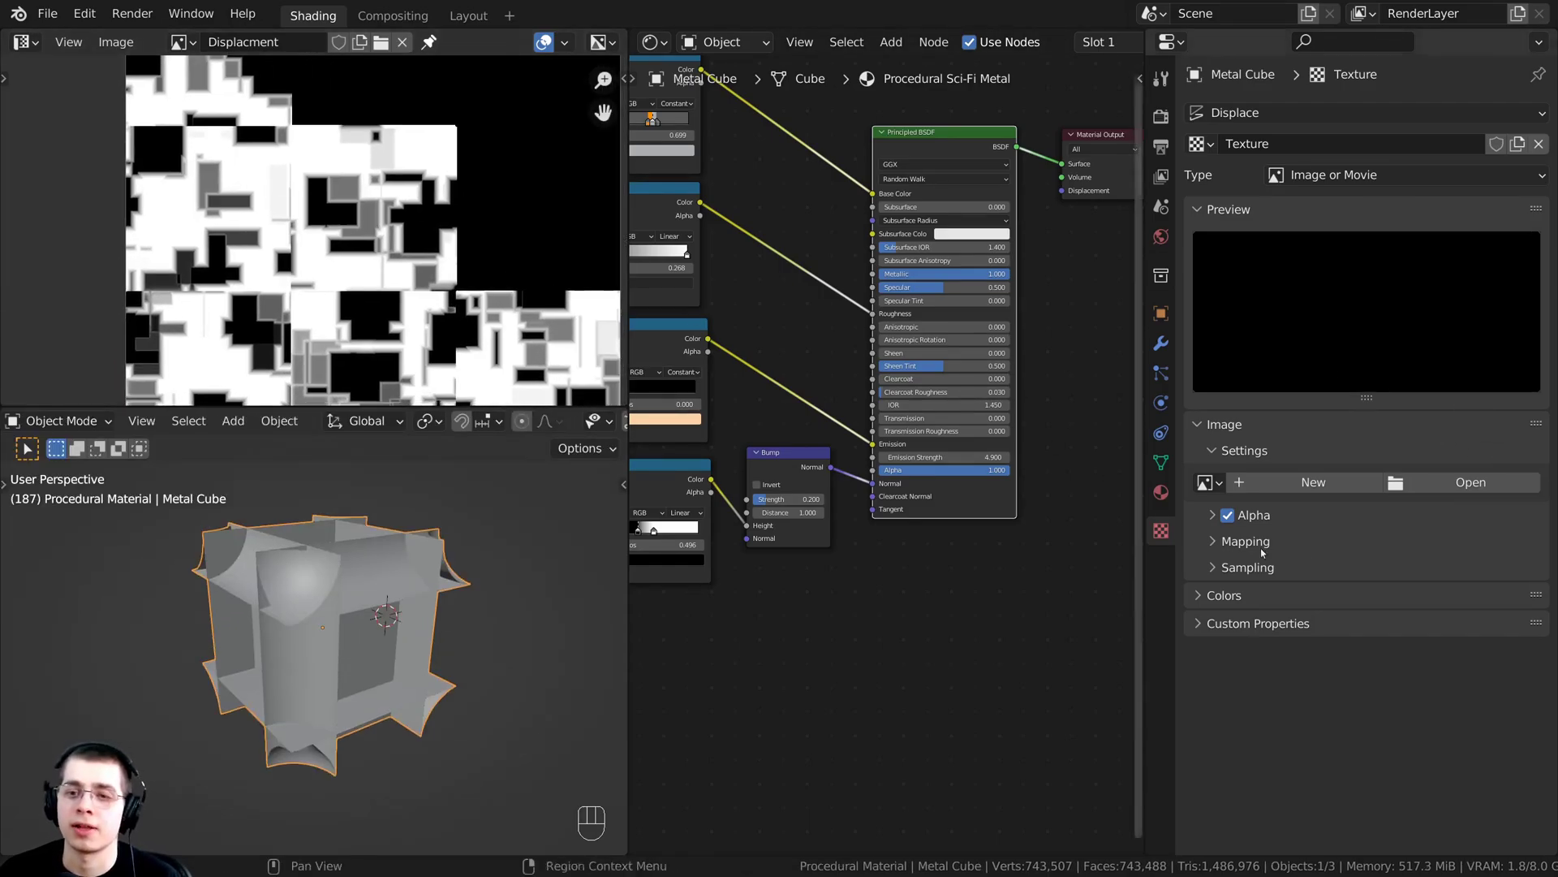
pyautogui.click(1204, 484)
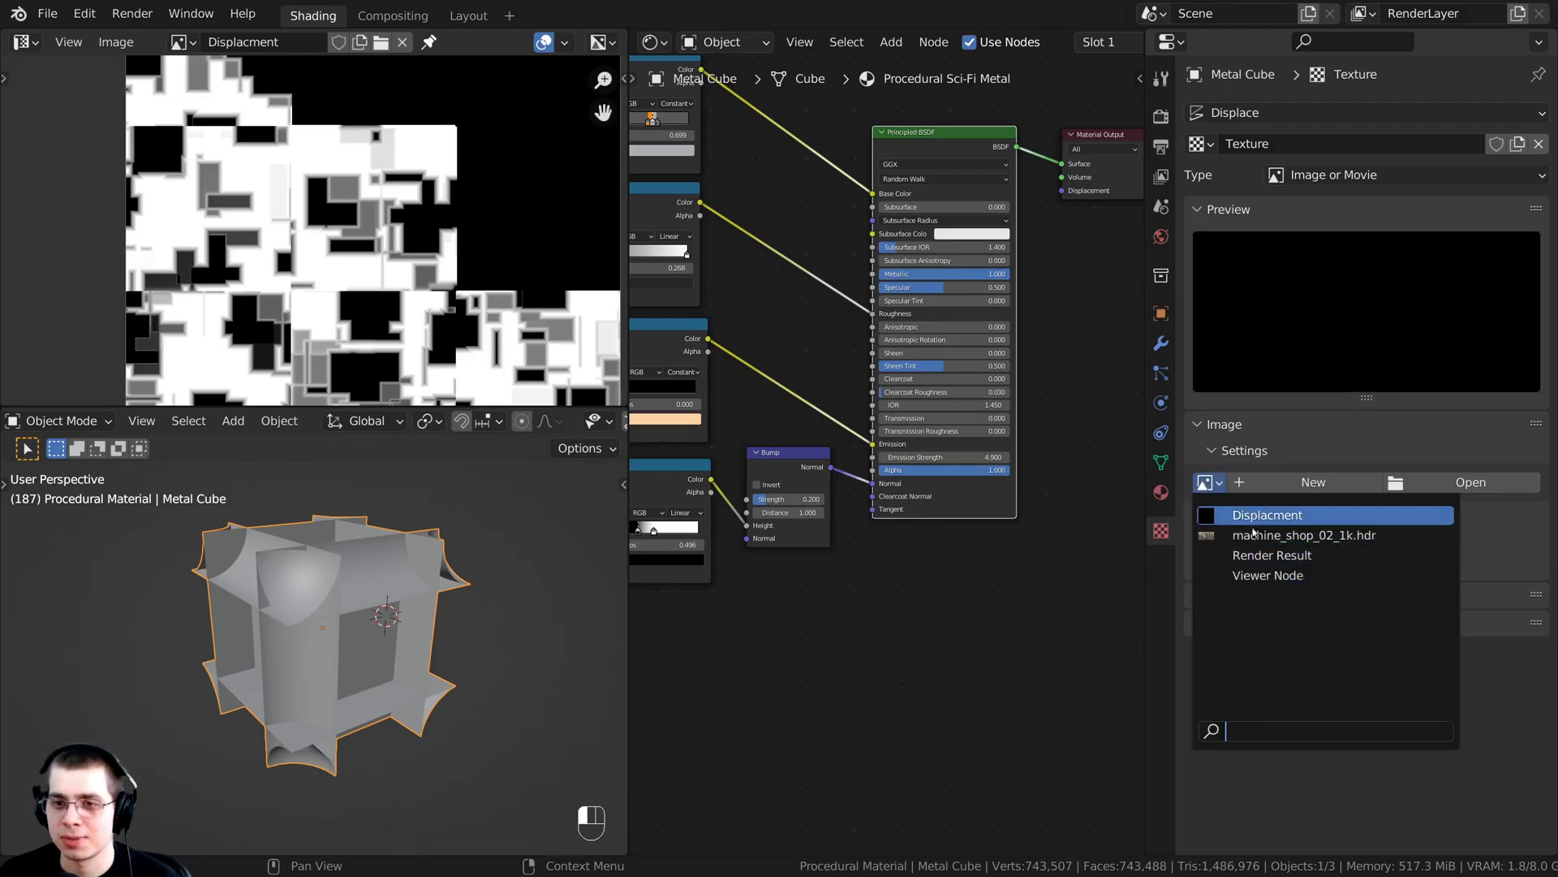
pyautogui.click(1253, 523)
pyautogui.moveTo(409, 588); pyautogui.dragTo(396, 645, button='middle')
pyautogui.scroll(6, 397, 672)
pyautogui.scroll(-4, 455, 621)
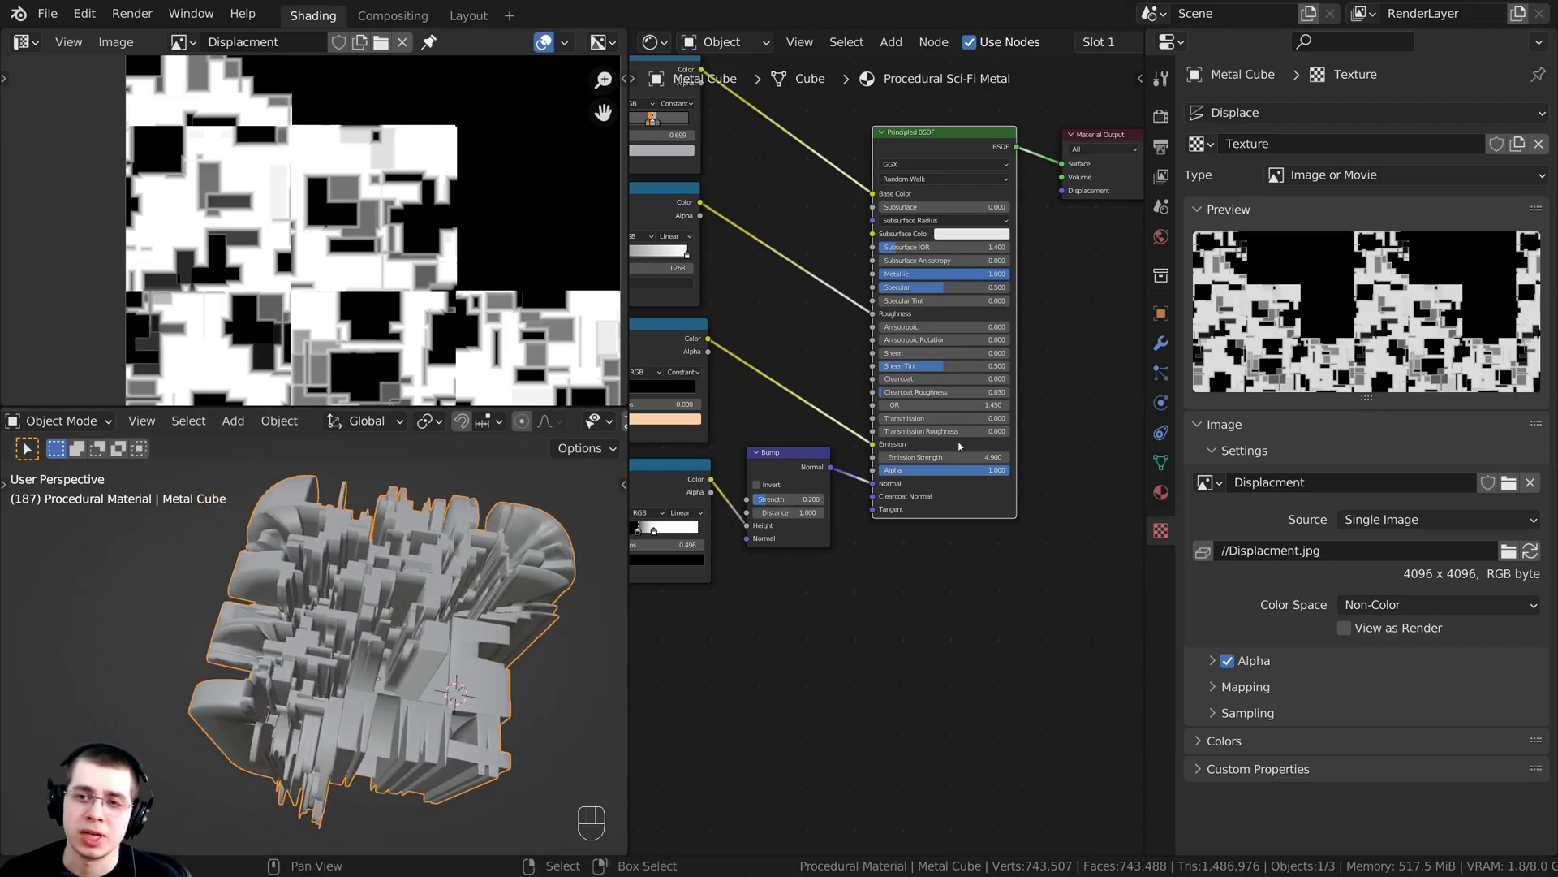
# - Return to the cube's modifiers and set the Displace modifier's texture coordinates to UV
pyautogui.click(1160, 344)
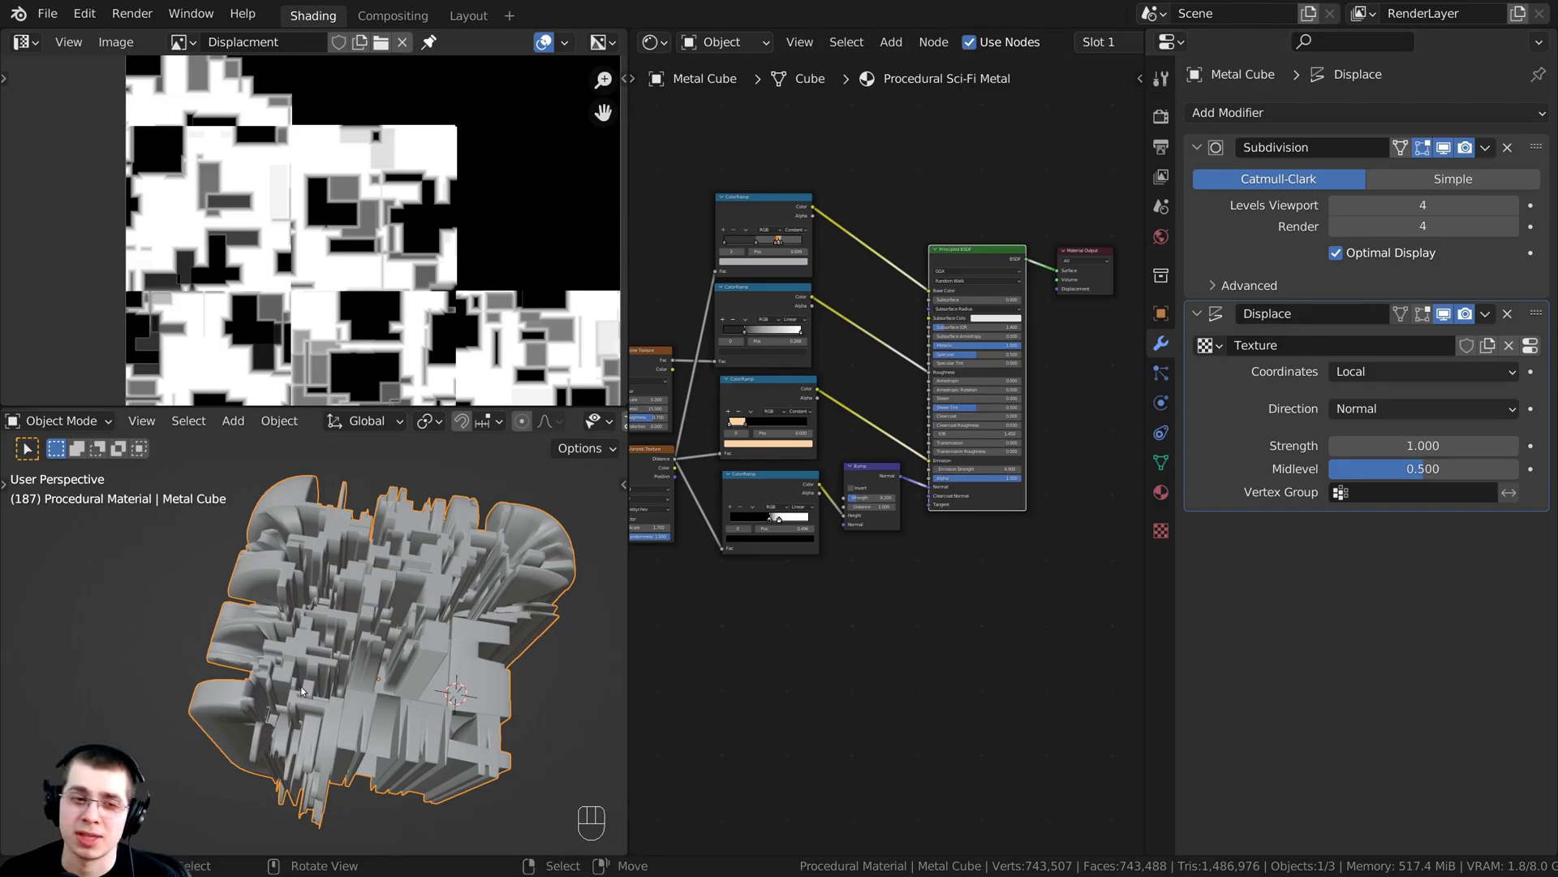
pyautogui.moveTo(355, 700); pyautogui.dragTo(410, 620, button='middle')
pyautogui.scroll(2, 335, 633)
pyautogui.scroll(-2, 410, 620)
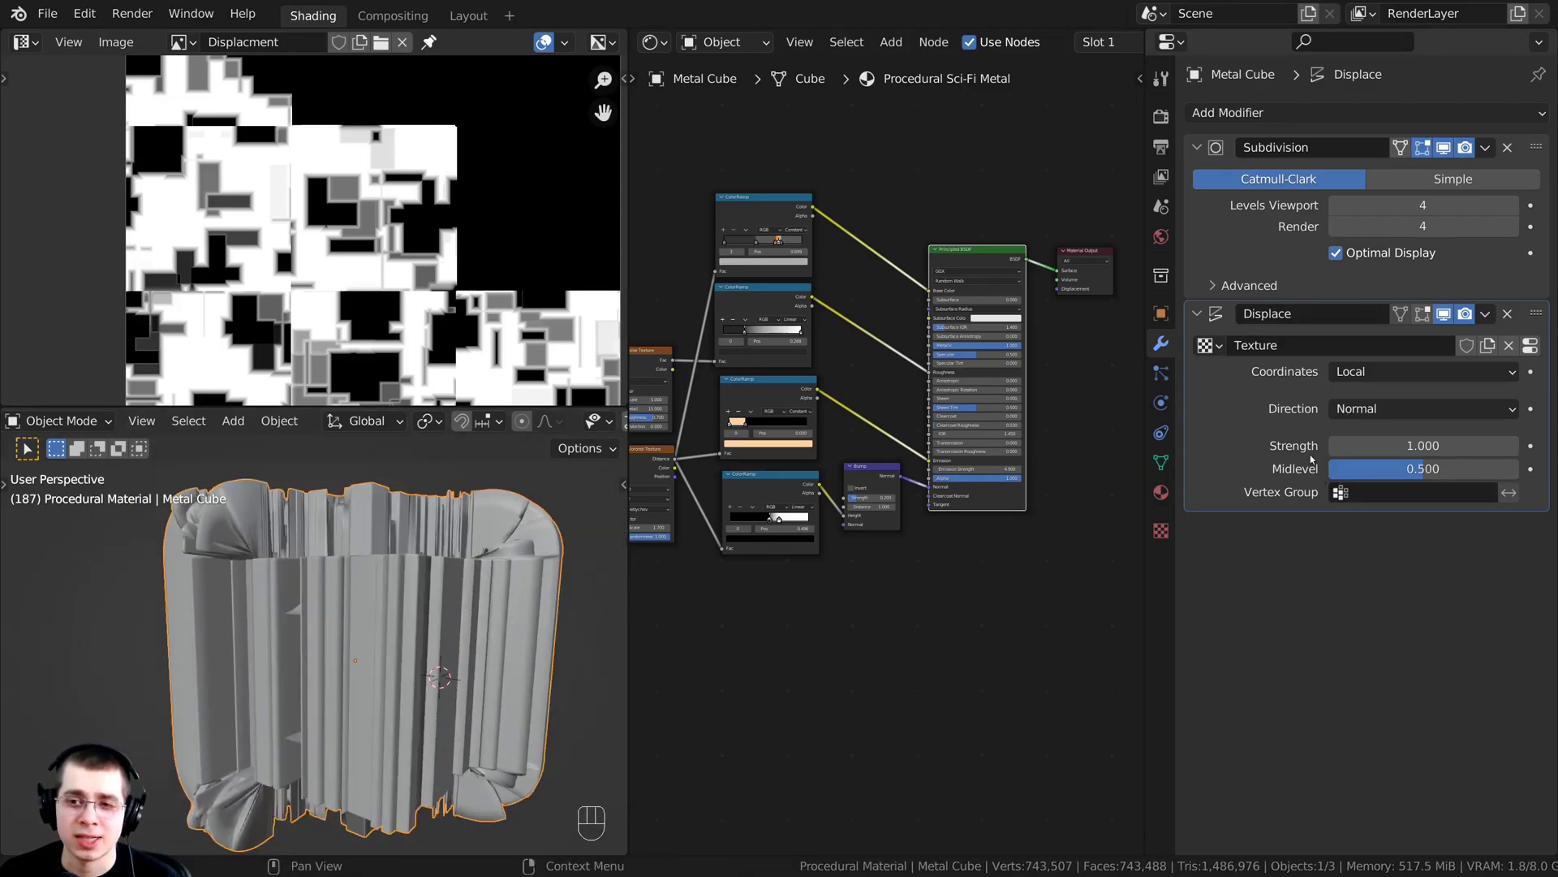
pyautogui.click(1379, 373)
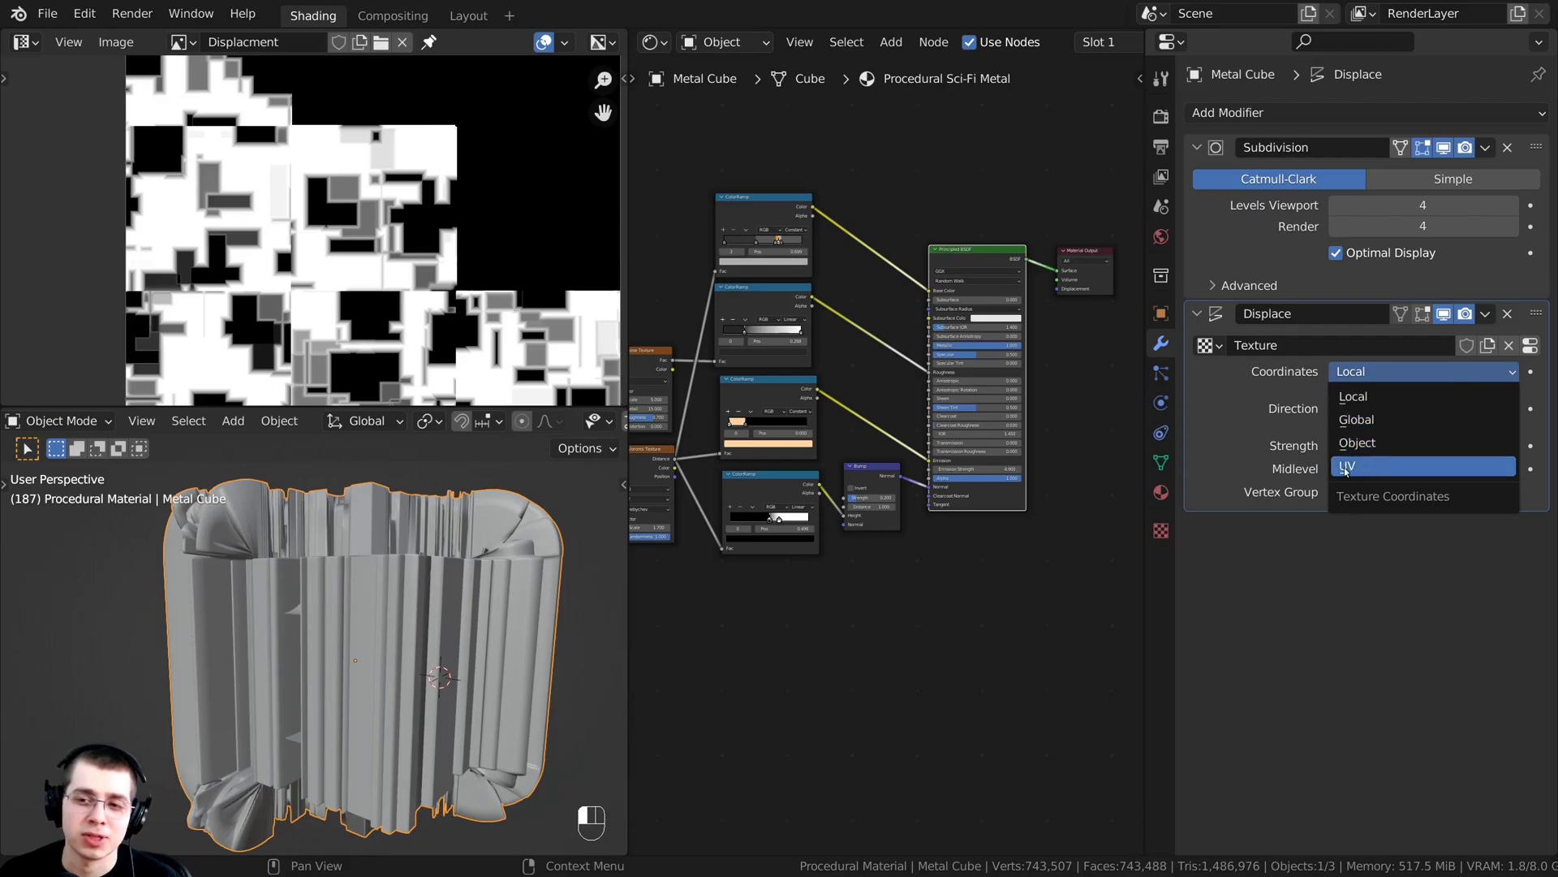
pyautogui.scroll(-2, 493, 552)
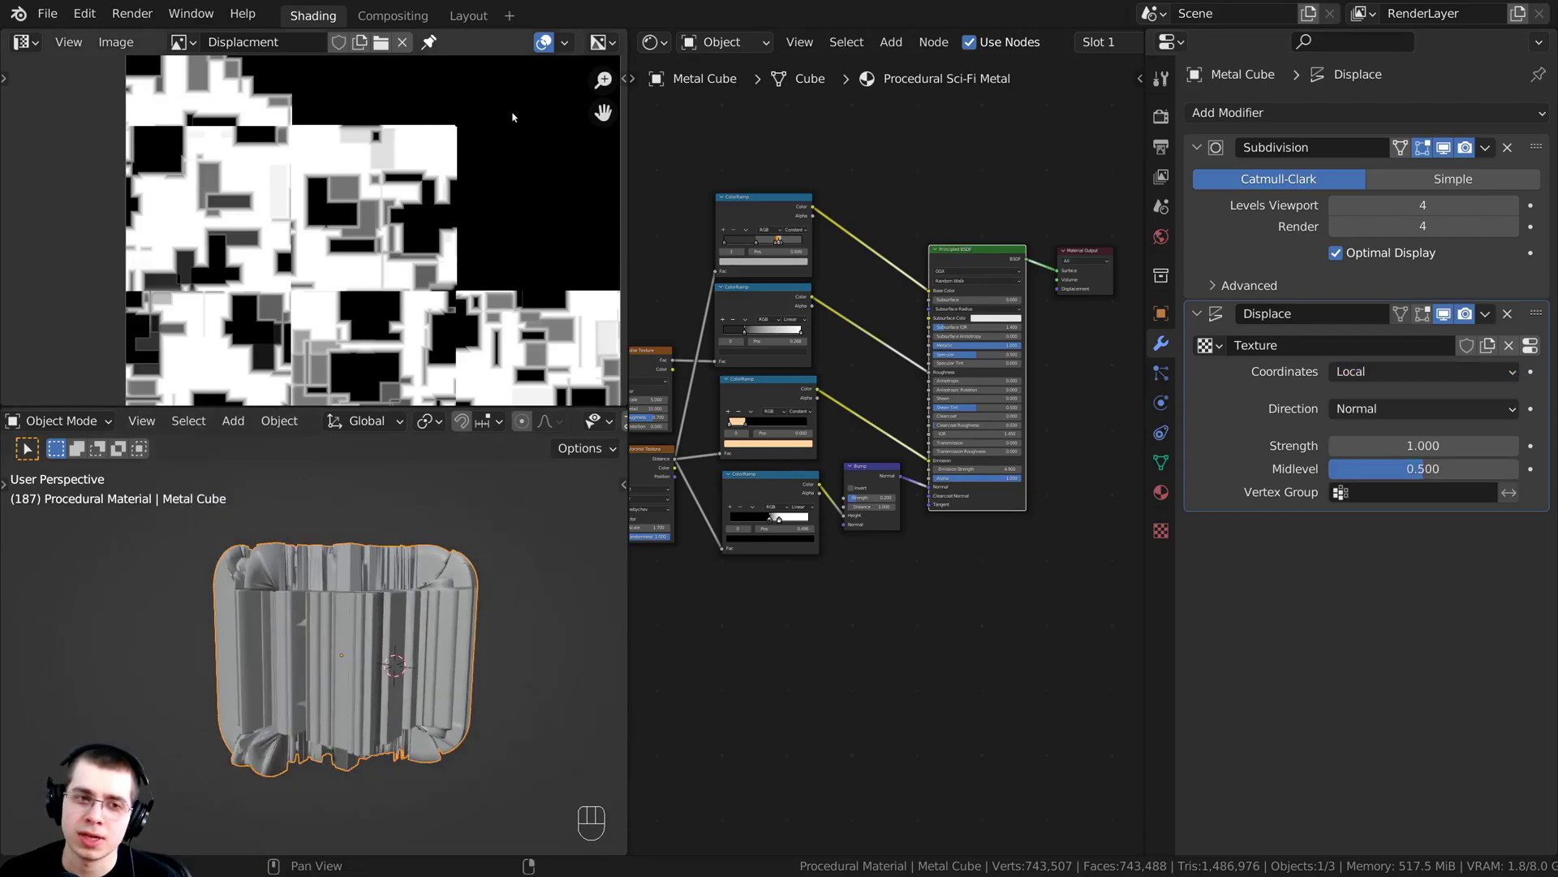
pyautogui.scroll(1, 437, 174)
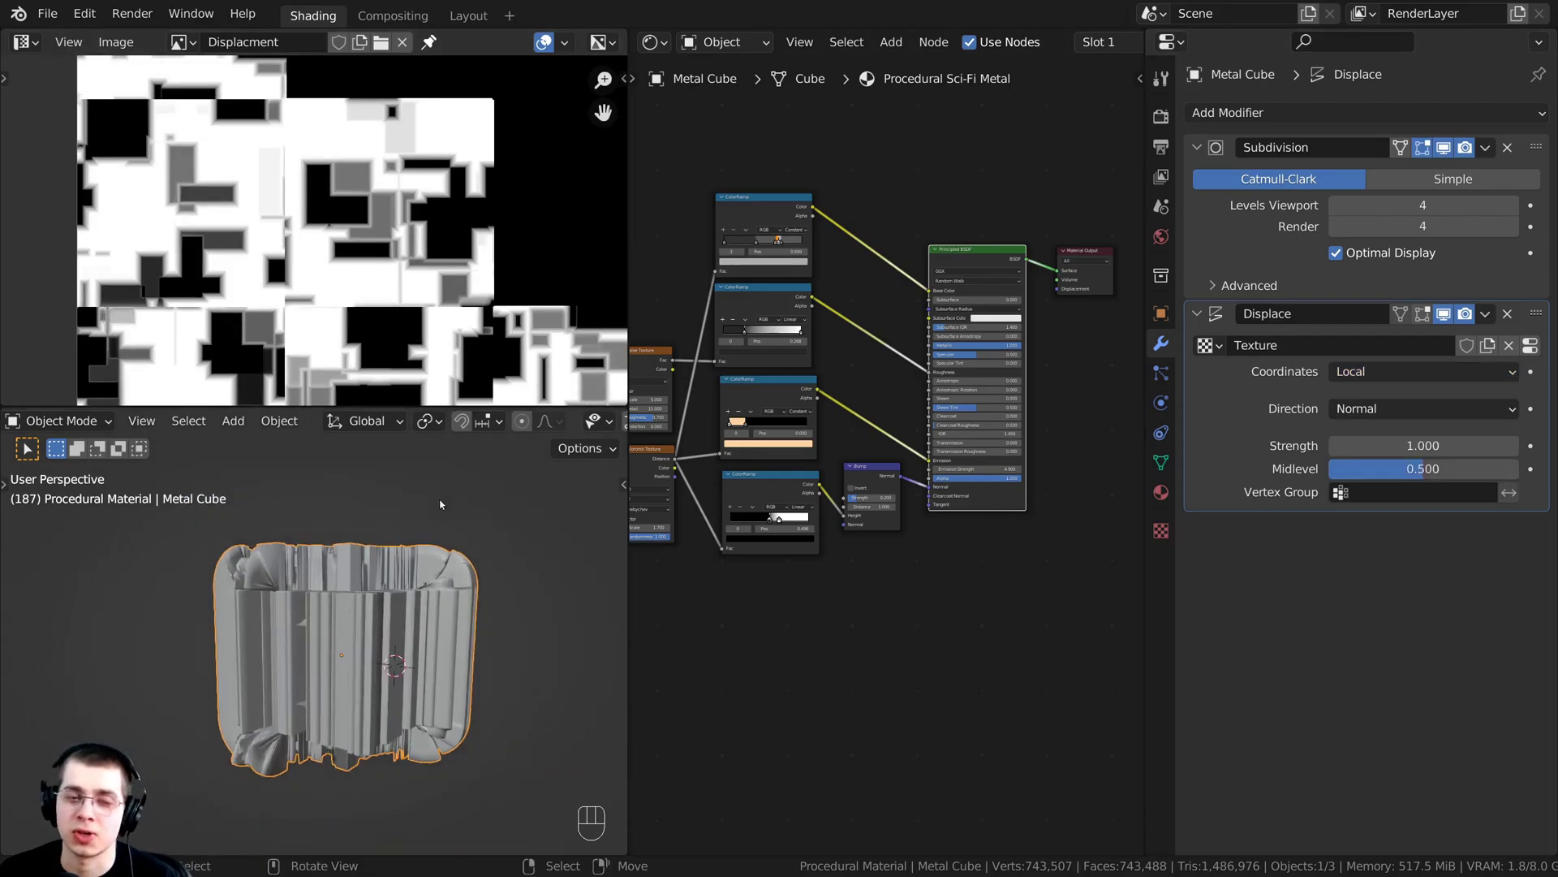
pyautogui.click(1362, 373)
pyautogui.click(1373, 465)
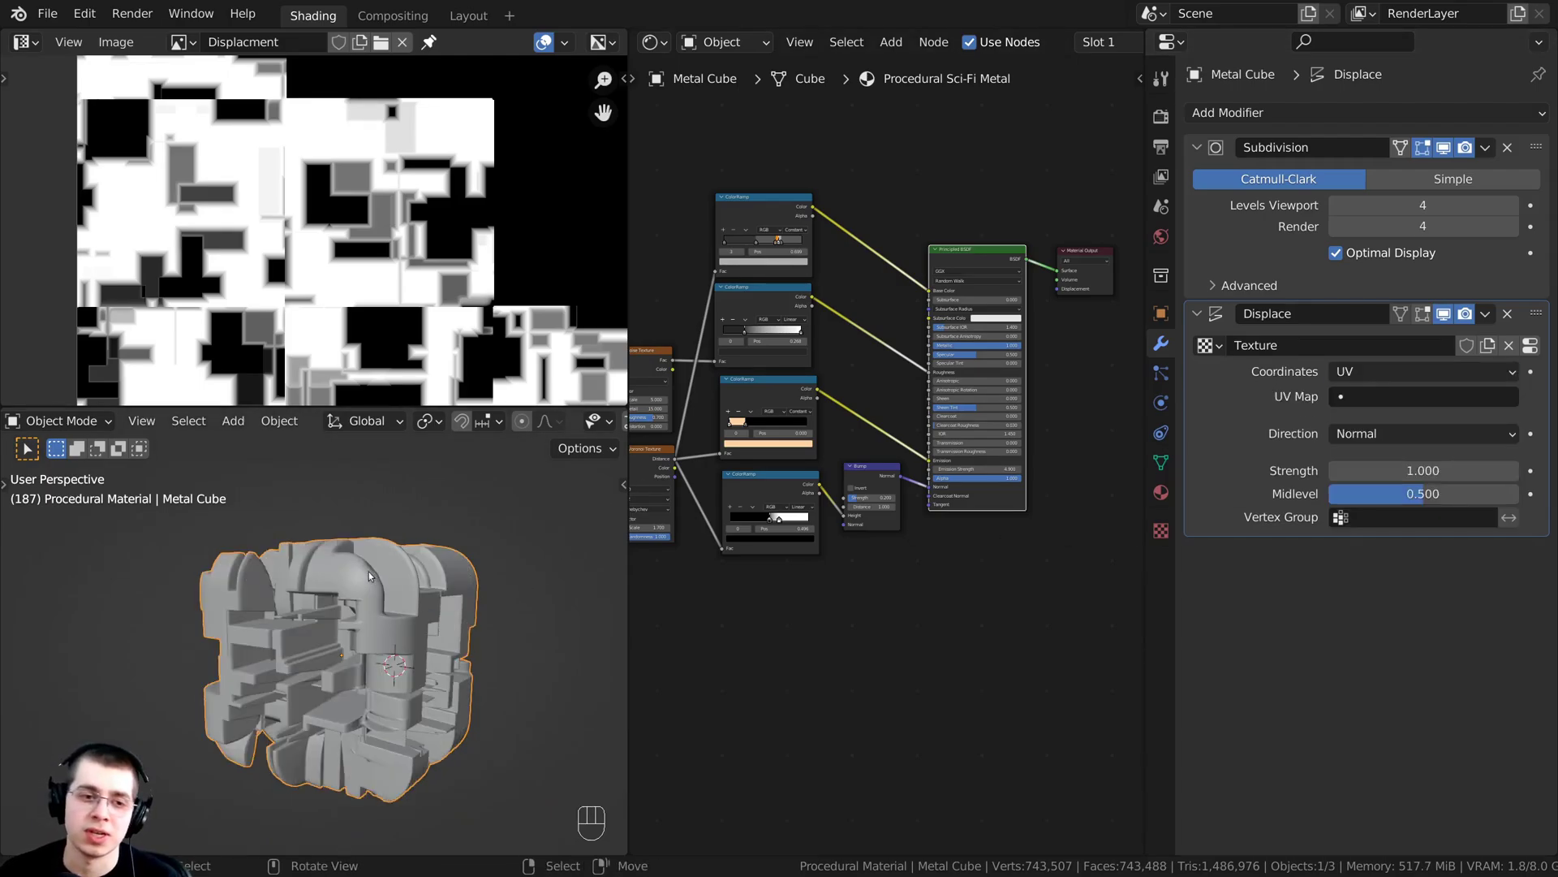
pyautogui.moveTo(372, 577); pyautogui.dragTo(485, 638, button='middle')
pyautogui.scroll(3, 486, 637)
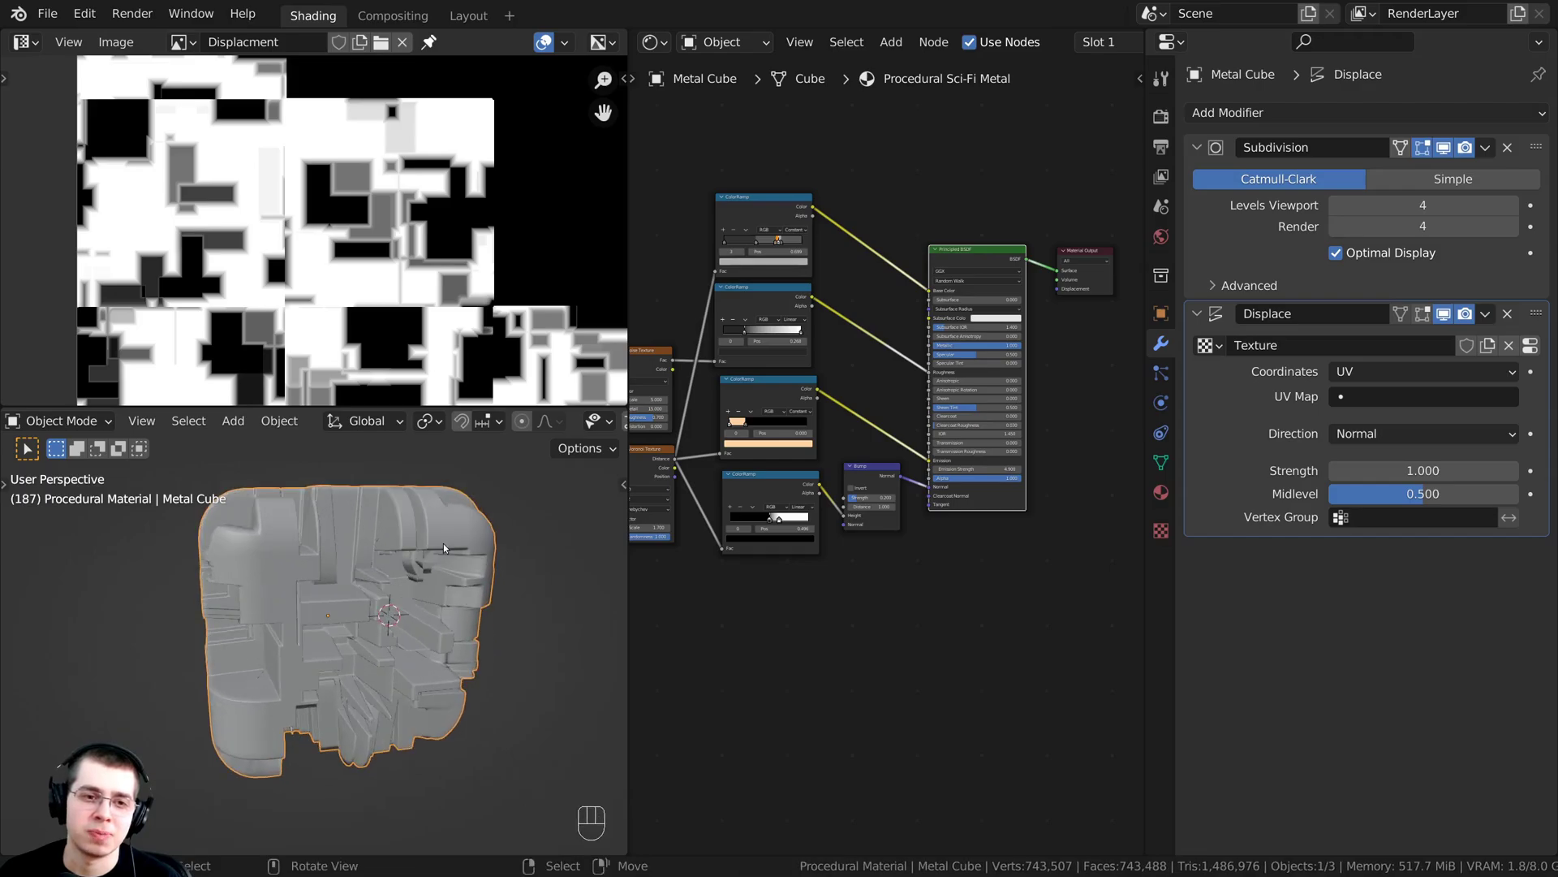
# - Enlarge the 3D viewport and set the Displace modifier's strength to 0.1
pyautogui.moveTo(459, 406); pyautogui.dragTo(357, 242)
pyautogui.moveTo(357, 416); pyautogui.dragTo(552, 478, button='middle')
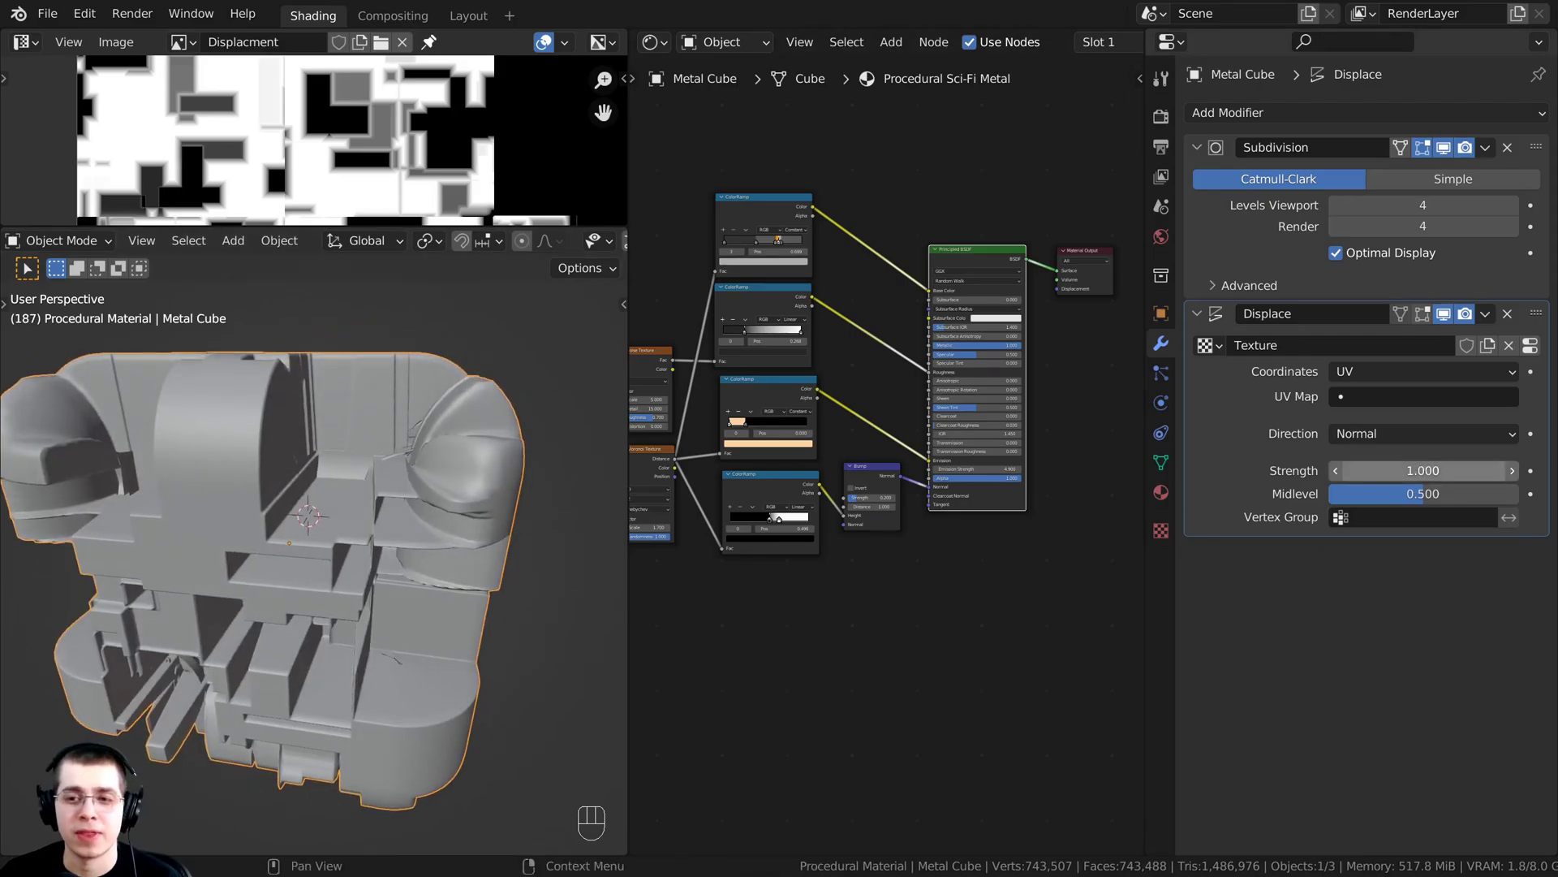
pyautogui.click(1420, 469)
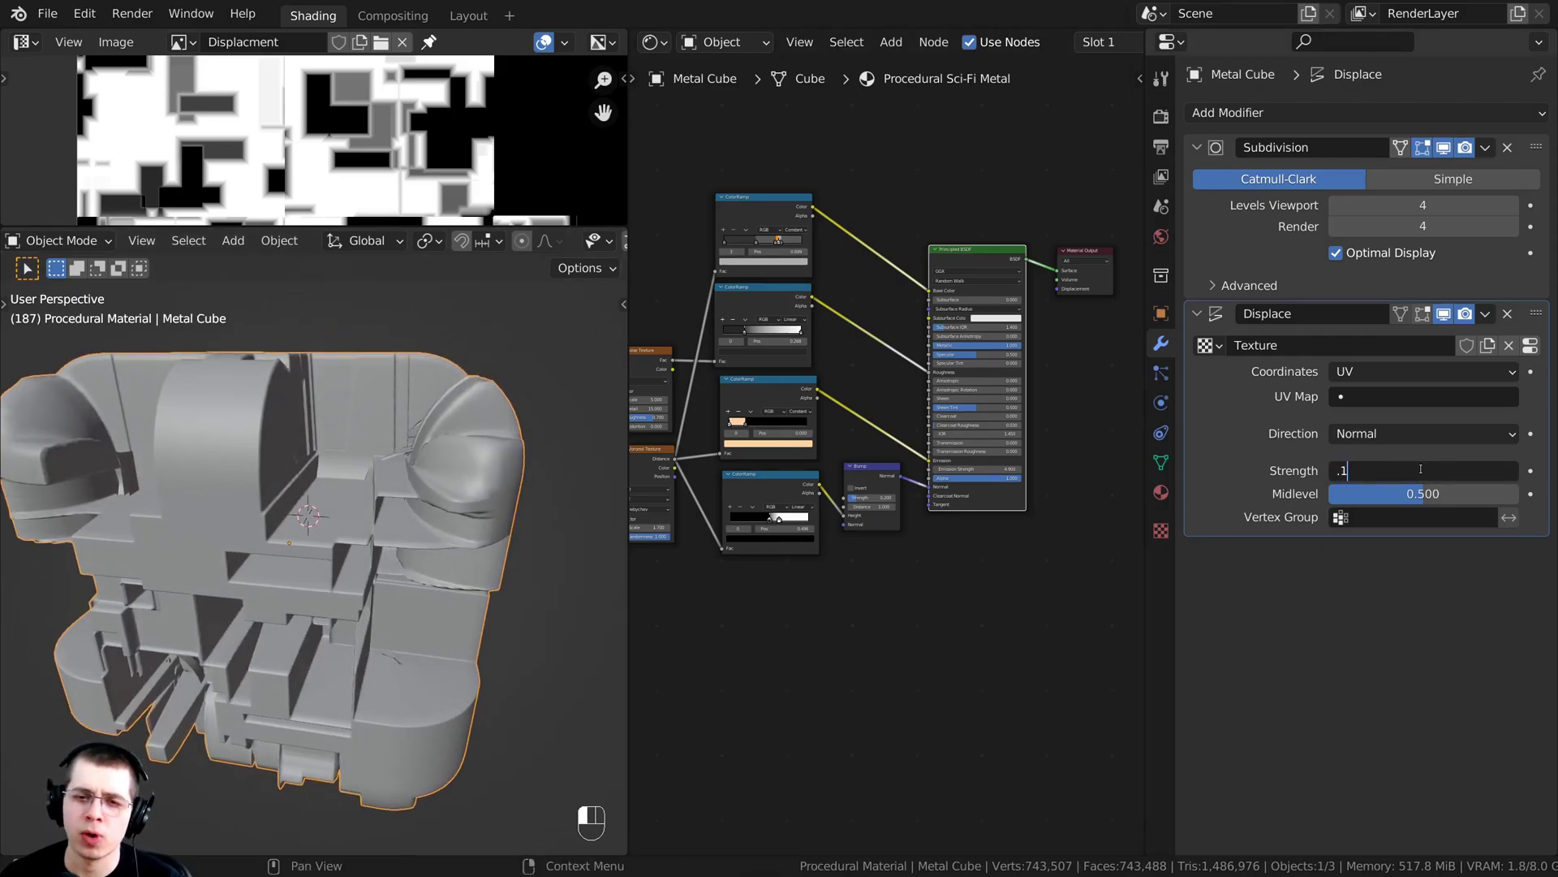
pyautogui.moveTo(1423, 471)
pyautogui.keyDown('shift'); pyautogui.mouseDown()
pyautogui.moveTo(1441, 471)
pyautogui.moveTo(1397, 470)
pyautogui.mouseUp(); pyautogui.keyUp('shift')
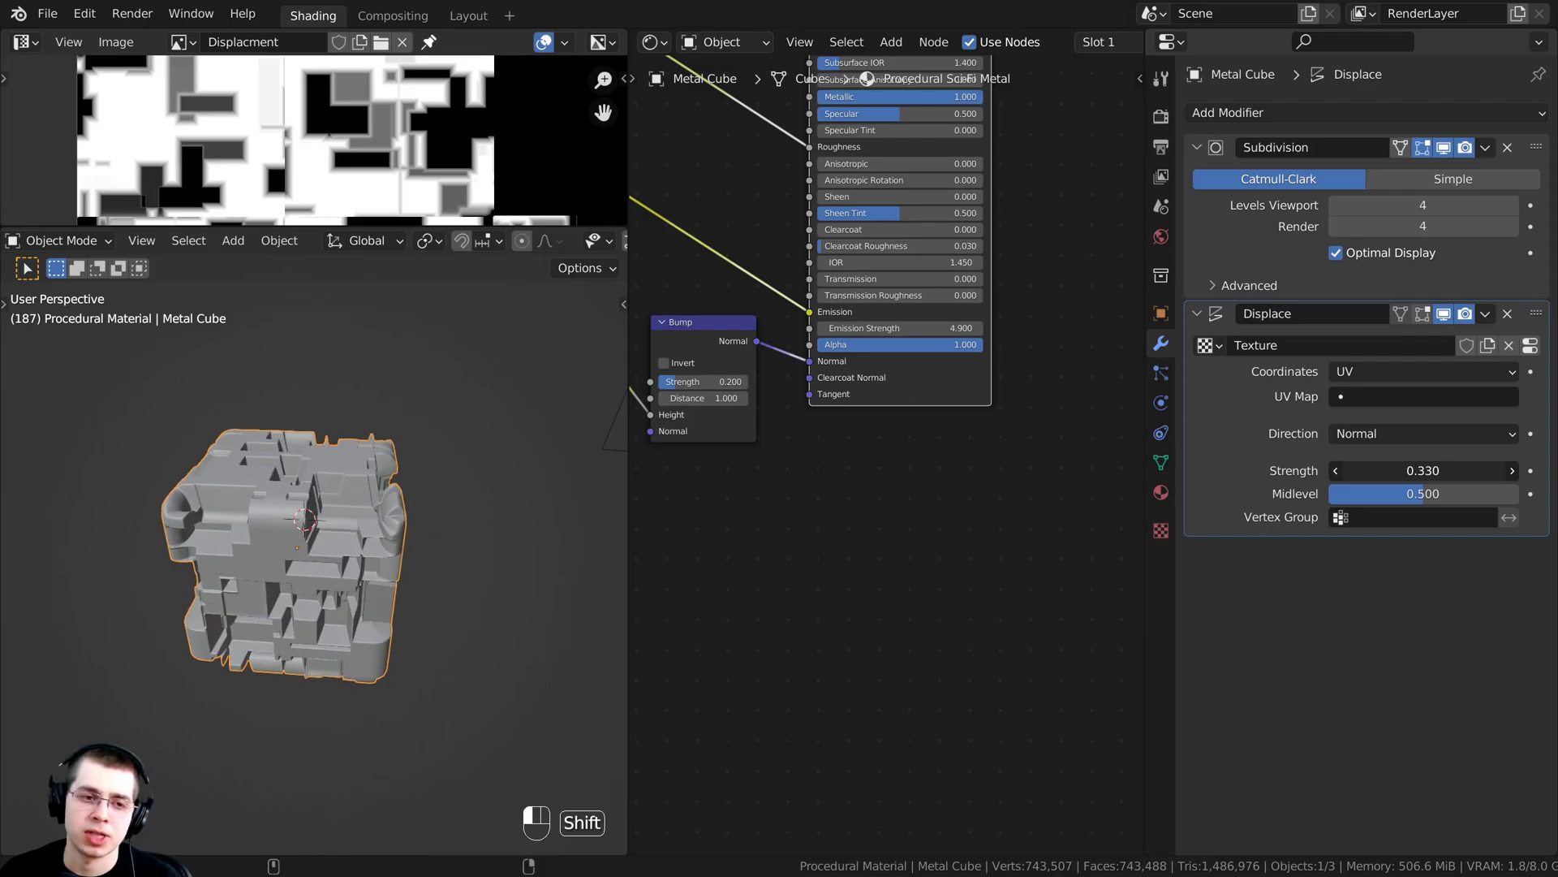
pyautogui.moveTo(422, 534); pyautogui.dragTo(456, 495, button='middle')
pyautogui.scroll(8, 456, 495)
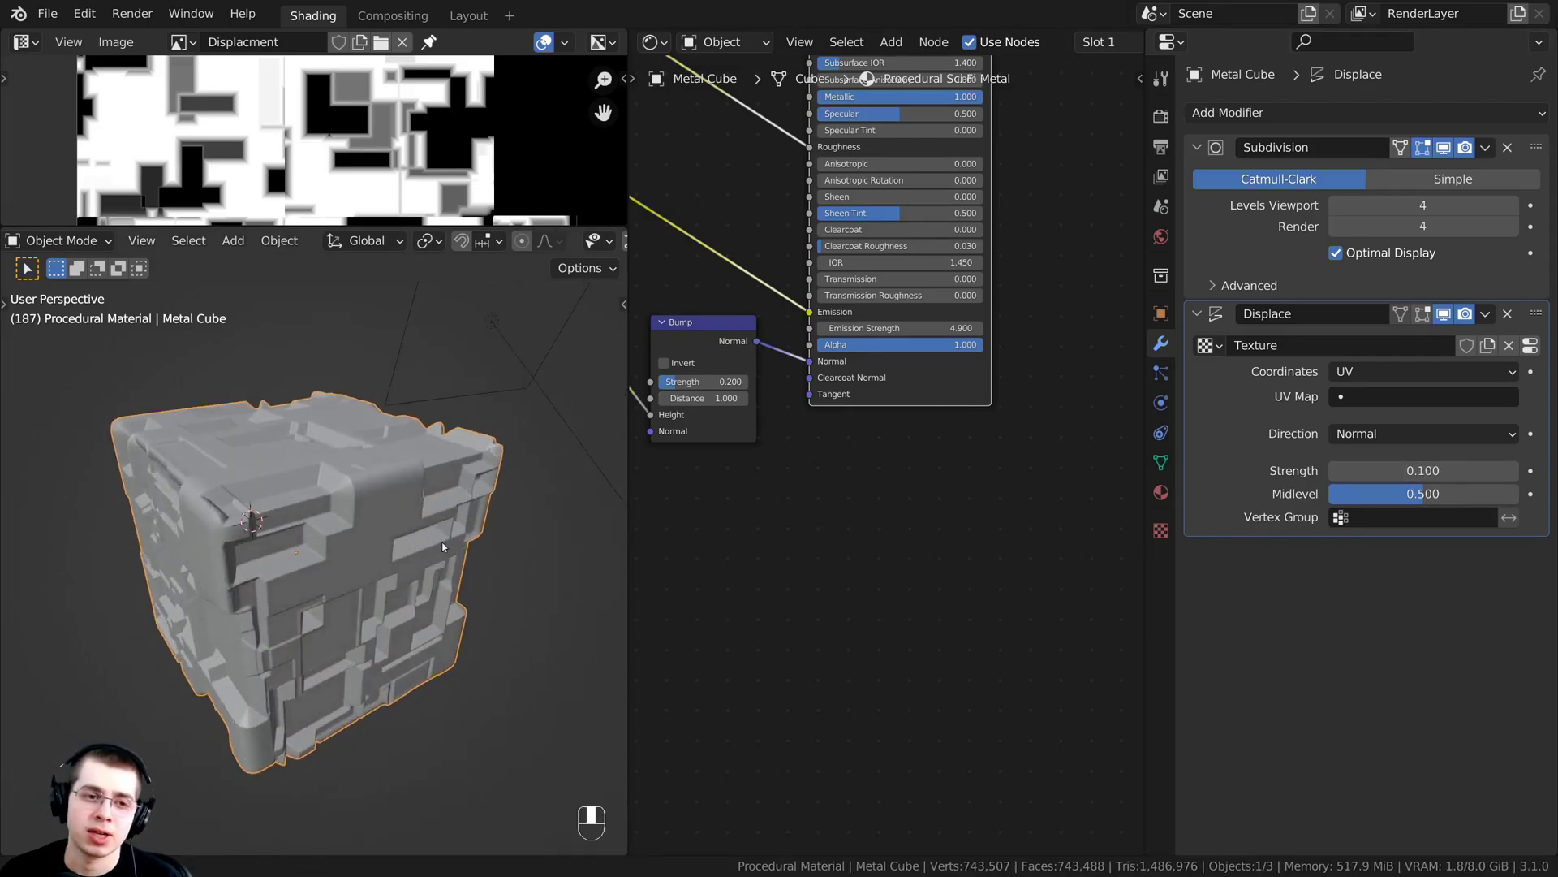
pyautogui.moveTo(462, 582)
pyautogui.mouseDown(button='middle')
pyautogui.moveTo(466, 636)
pyautogui.moveTo(451, 603)
pyautogui.mouseUp(button='middle')
pyautogui.scroll(-2, 466, 636)
# - Set the Displace modifier's midlevel to 0 and check the displaced cube's edges
pyautogui.moveTo(1382, 498); pyautogui.dragTo(1245, 499)
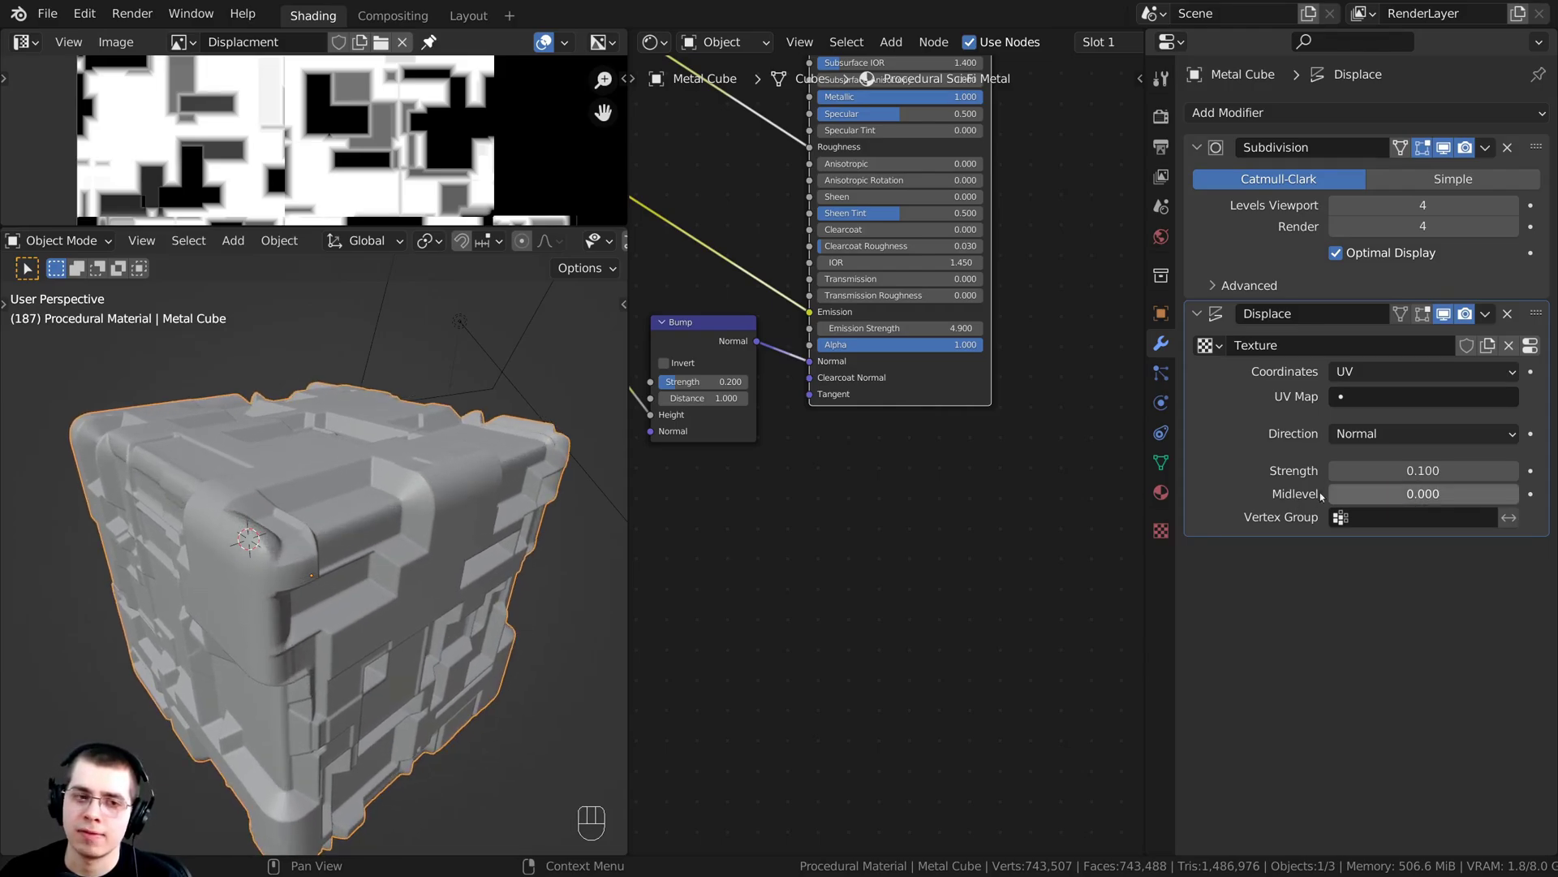
pyautogui.moveTo(600, 592); pyautogui.dragTo(334, 599, button='middle')
pyautogui.scroll(3, 335, 599)
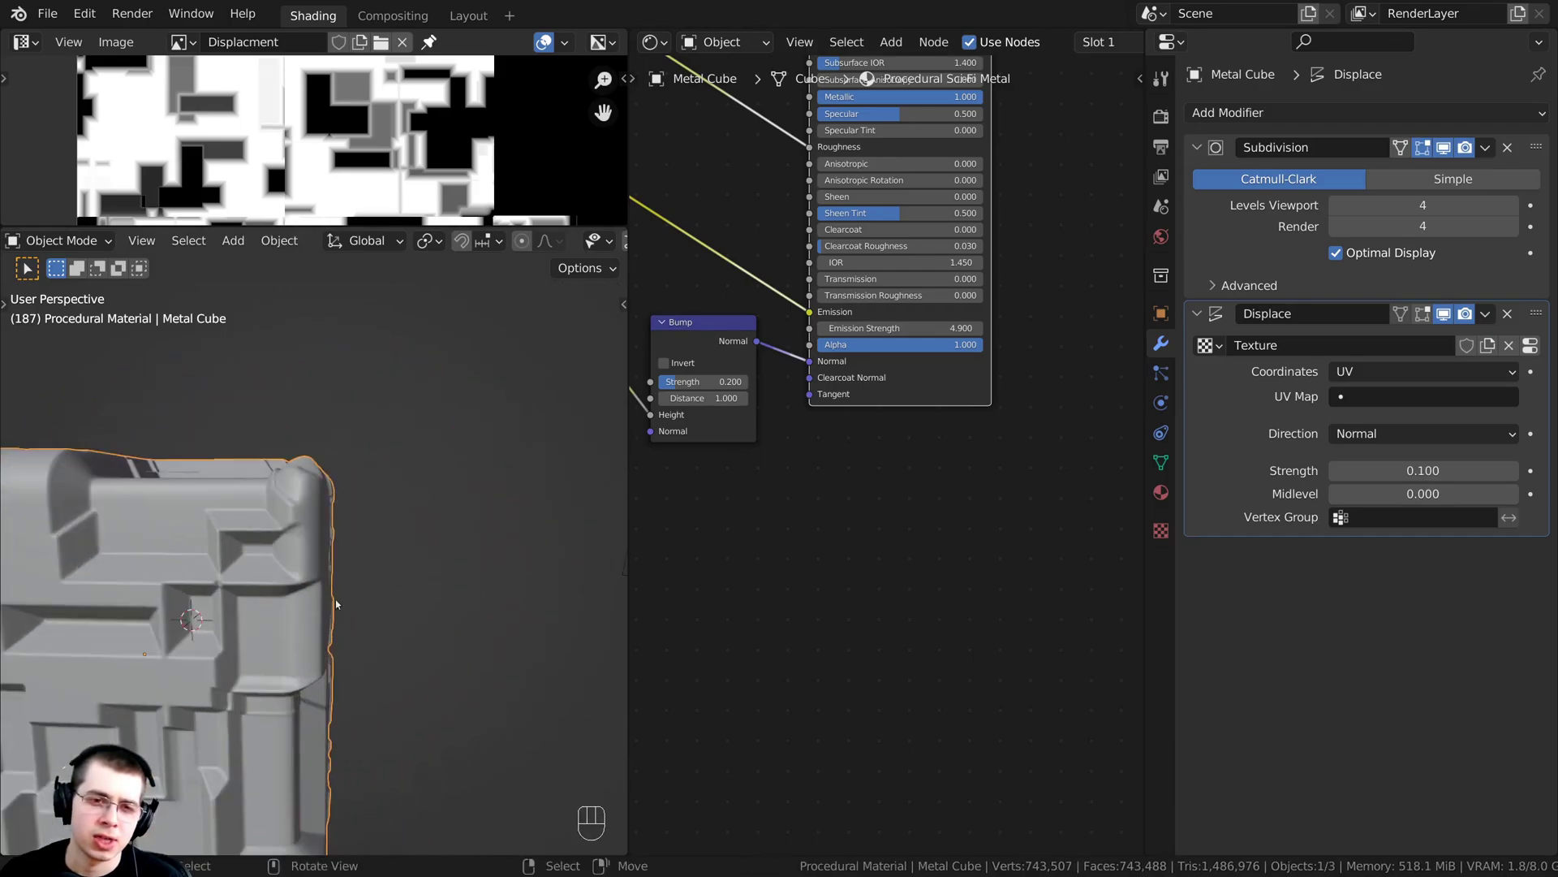
pyautogui.moveTo(331, 479); pyautogui.dragTo(328, 523, button='middle')
pyautogui.scroll(-4, 328, 528)
pyautogui.moveTo(283, 611); pyautogui.dragTo(433, 676, button='middle')
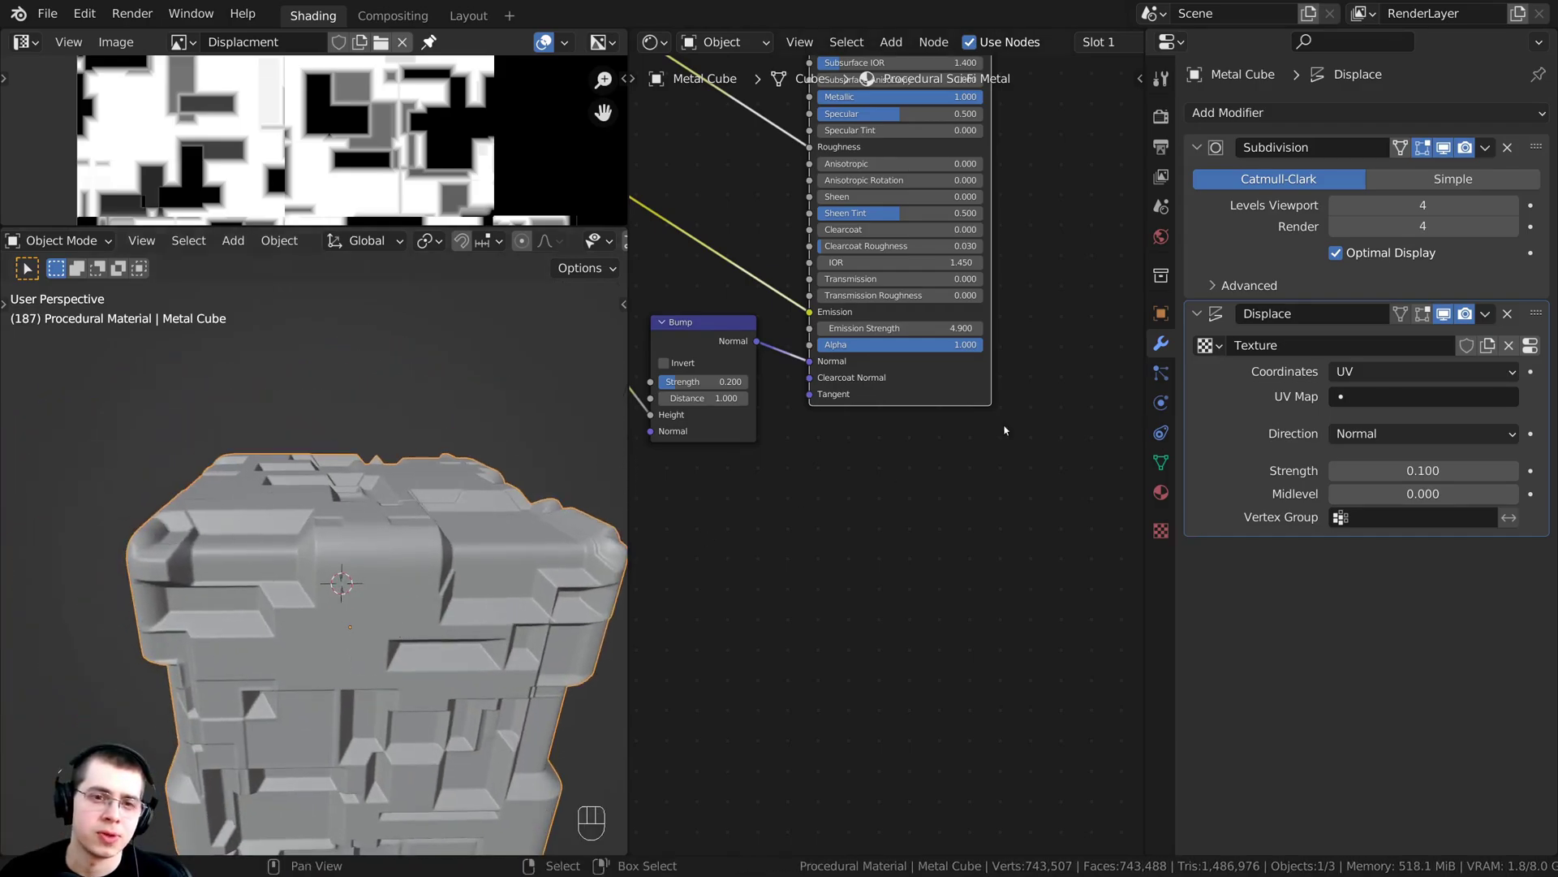
# - Switch the 3D viewport to rendered shading, maximize it, and inspect the displaced metal cube with nothing selected
pyautogui.press('z')
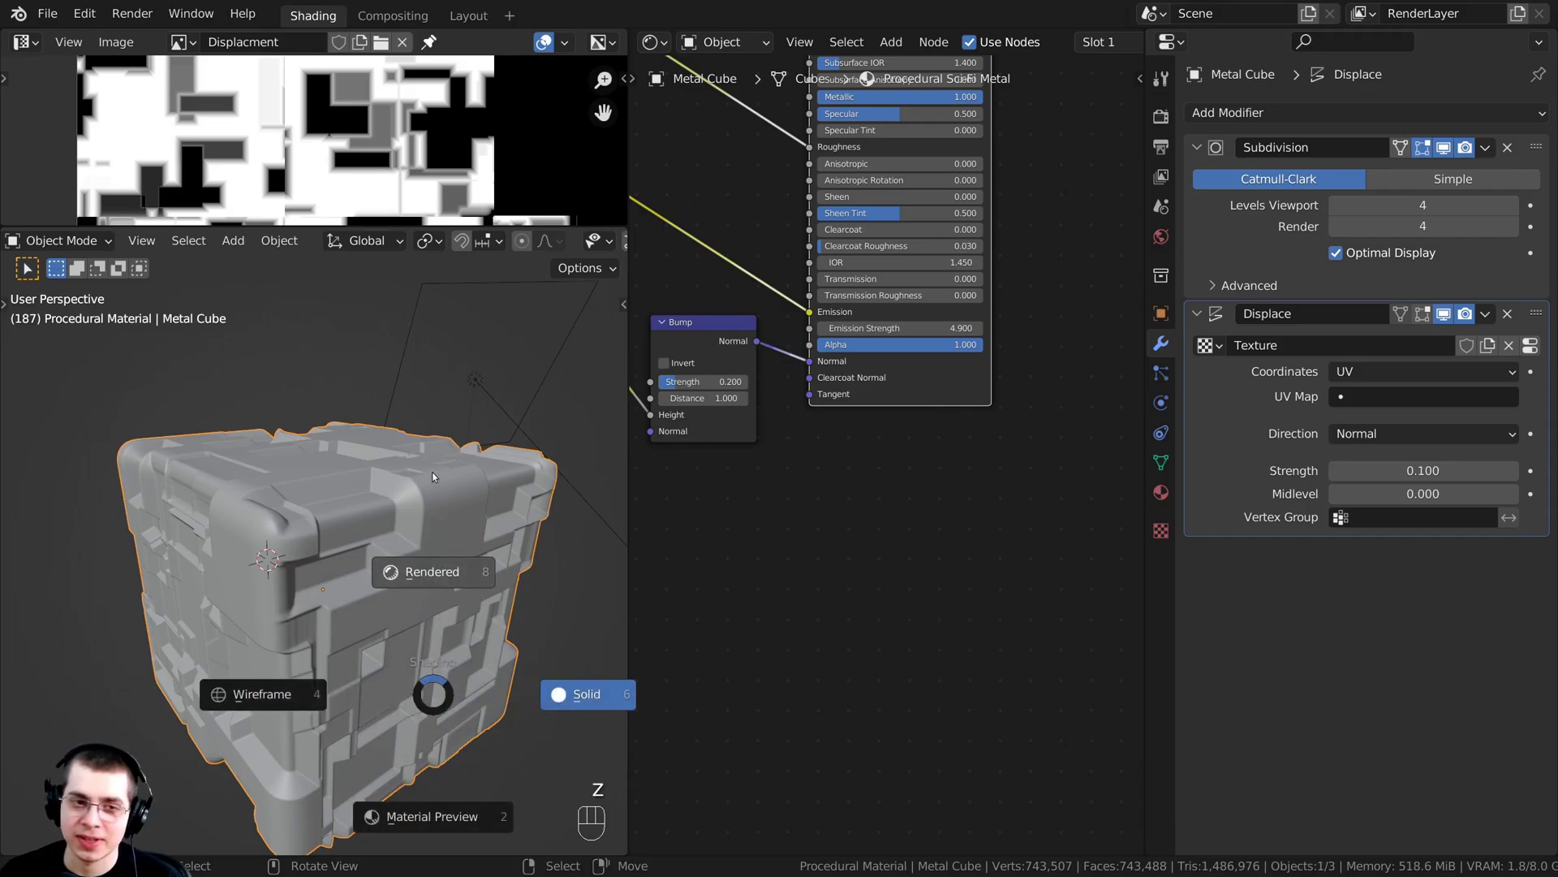
pyautogui.click(433, 468)
pyautogui.scroll(-1, 300, 516)
pyautogui.moveTo(300, 516); pyautogui.dragTo(253, 542, button='middle')
pyautogui.hotkey('ctrl', 'space')
pyautogui.scroll(-1, 746, 511)
pyautogui.moveTo(747, 511); pyautogui.dragTo(662, 621, button='middle')
pyautogui.scroll(2, 976, 513)
pyautogui.scroll(2, 976, 514)
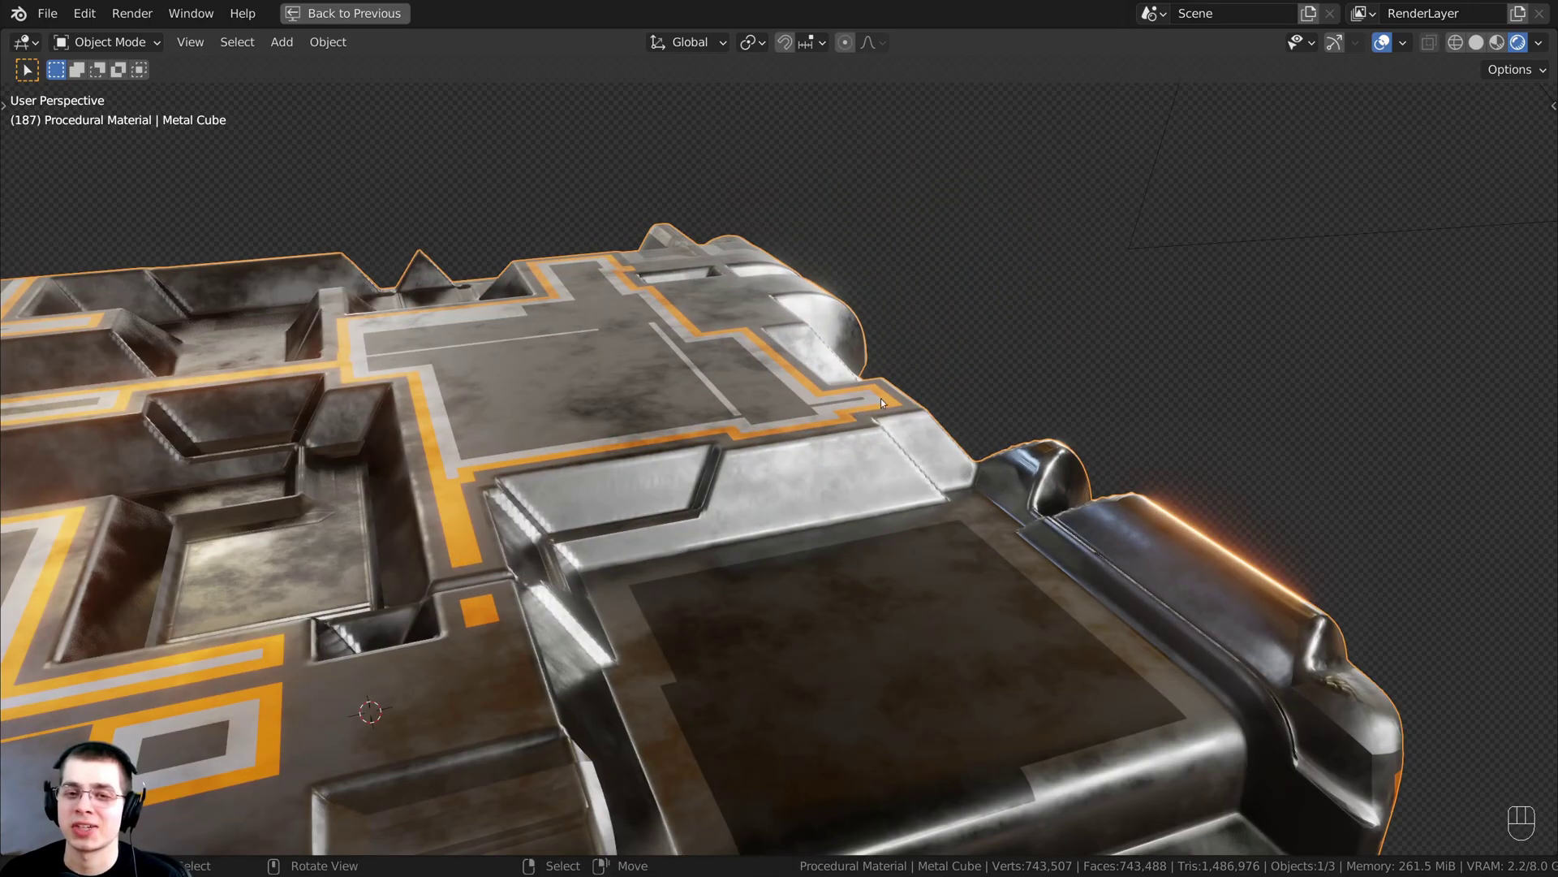
pyautogui.moveTo(1005, 469); pyautogui.dragTo(826, 621, button='middle')
pyautogui.press('a')
pyautogui.scroll(-2, 826, 621)
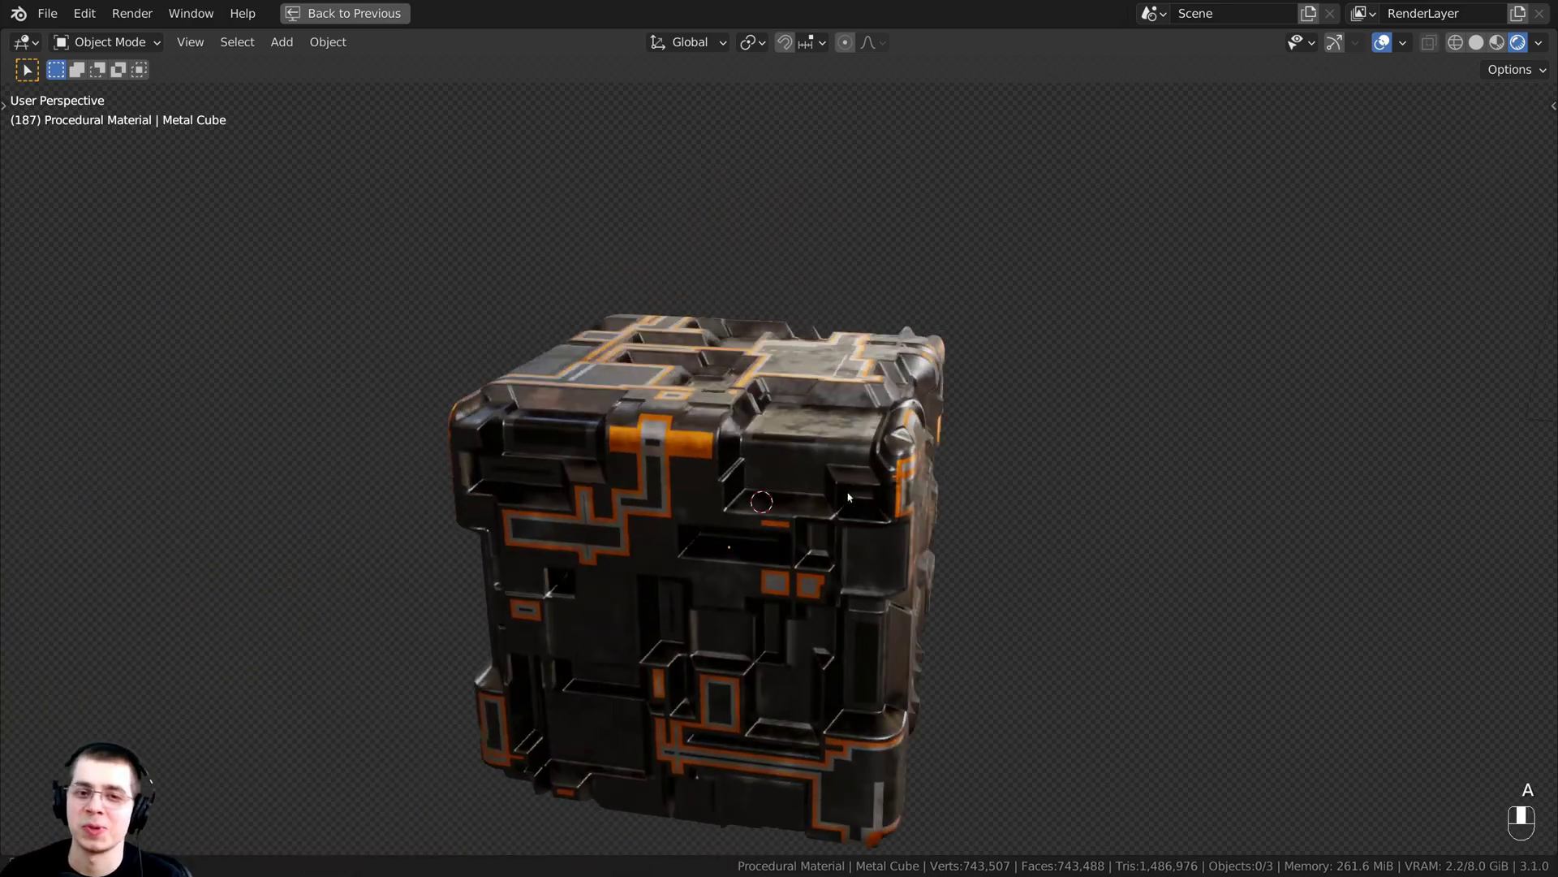
# - Restore the multi-editor layout with solid shading and check the cube's base mesh density in Edit Mode, ending in Object Mode
pyautogui.hotkey('ctrl', 'space')
pyautogui.press('z')
pyautogui.click(382, 456)
pyautogui.press('Tab')
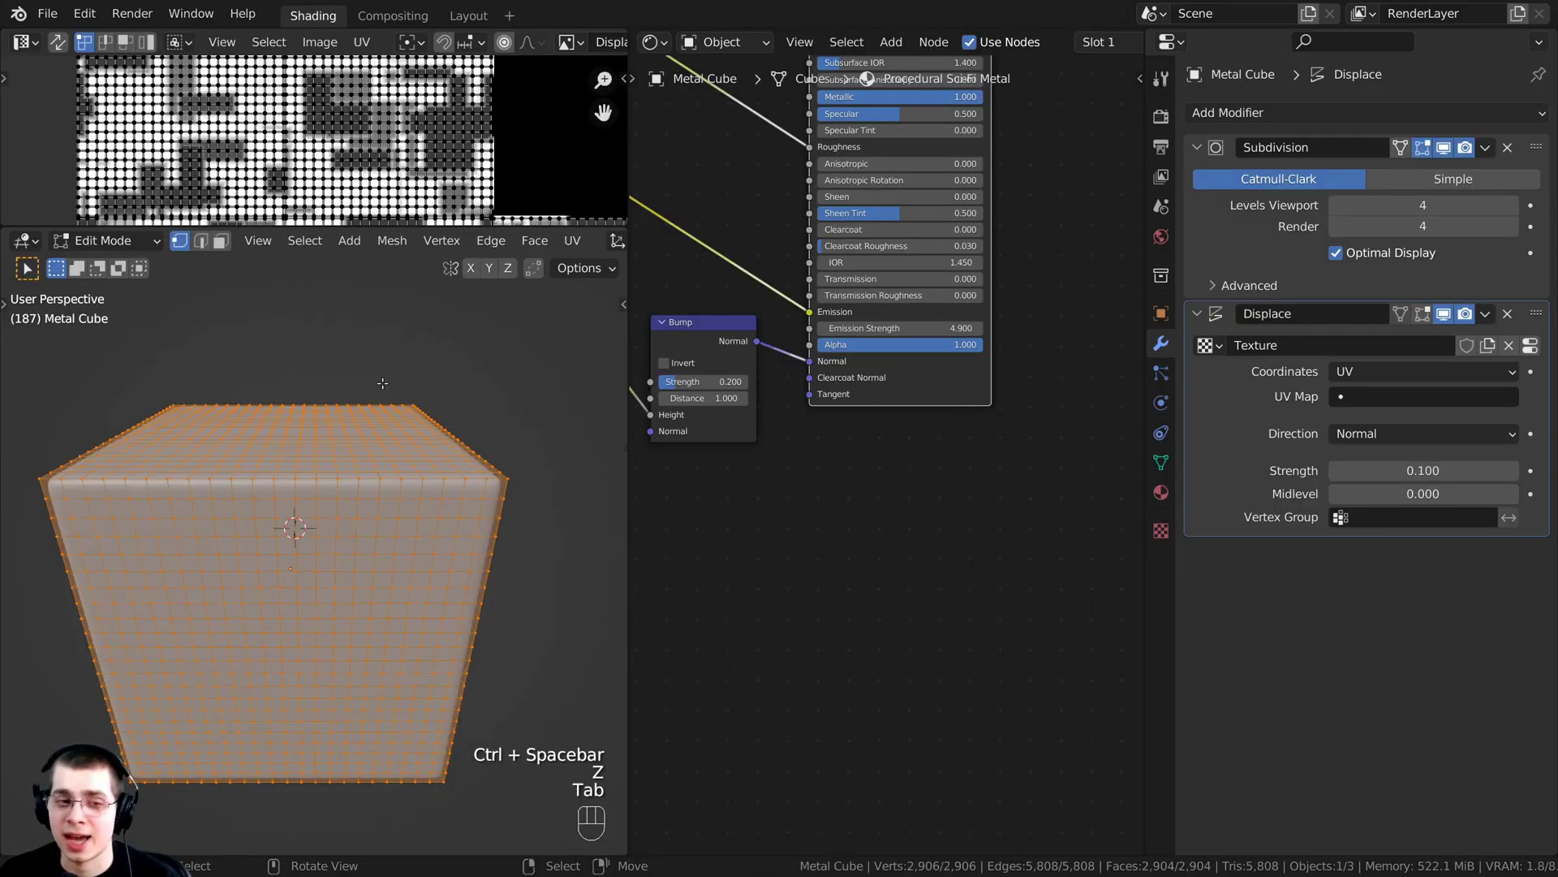
pyautogui.scroll(2, 406, 601)
pyautogui.moveTo(404, 605); pyautogui.dragTo(486, 550, button='middle')
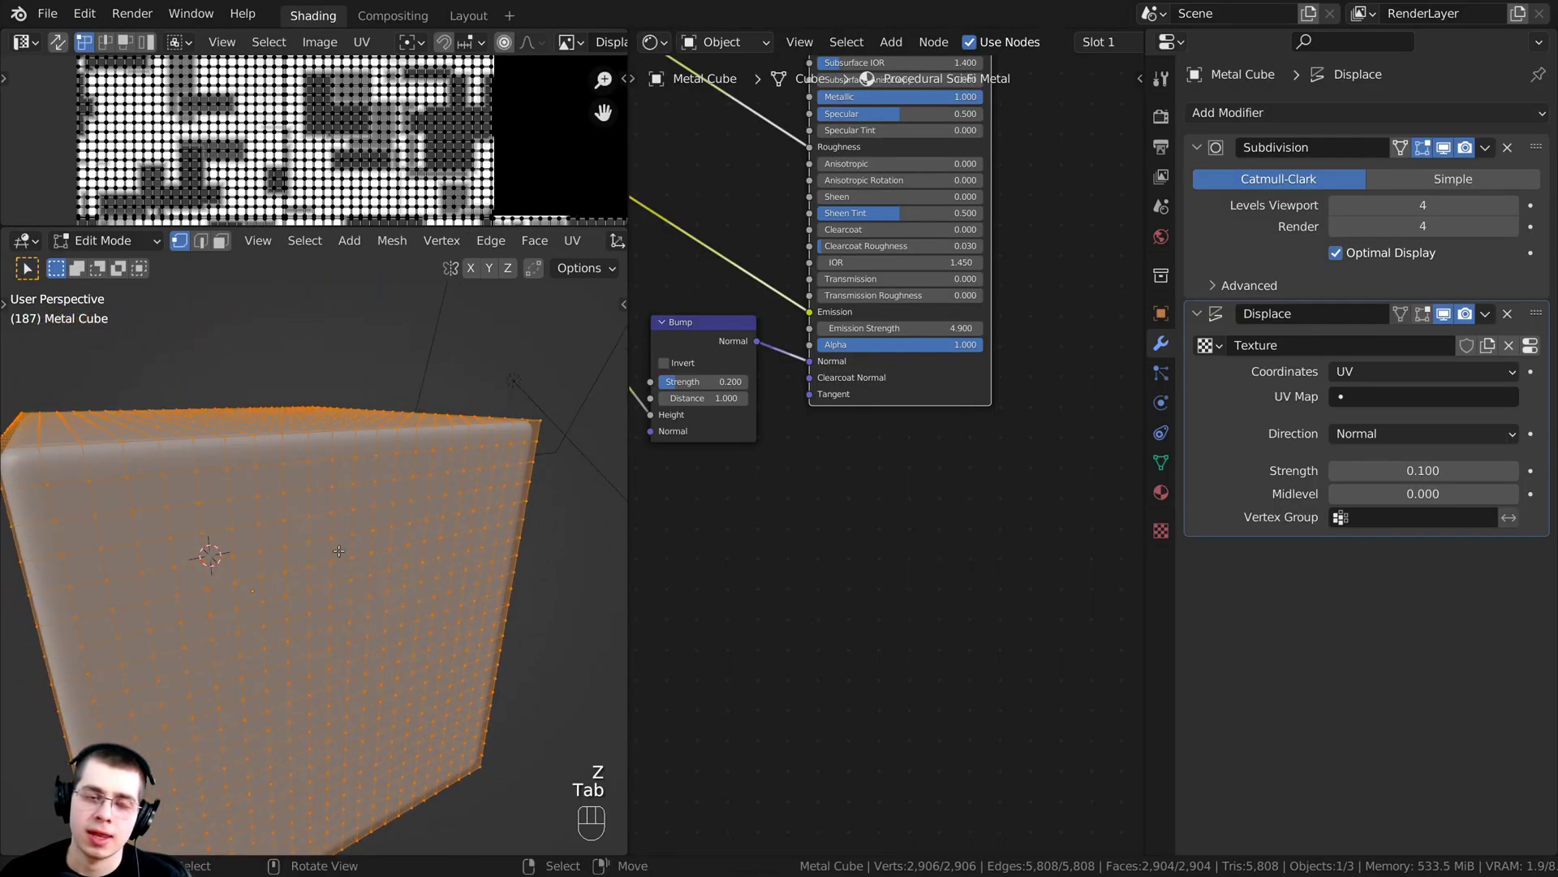
pyautogui.moveTo(307, 505); pyautogui.dragTo(370, 450, button='middle')
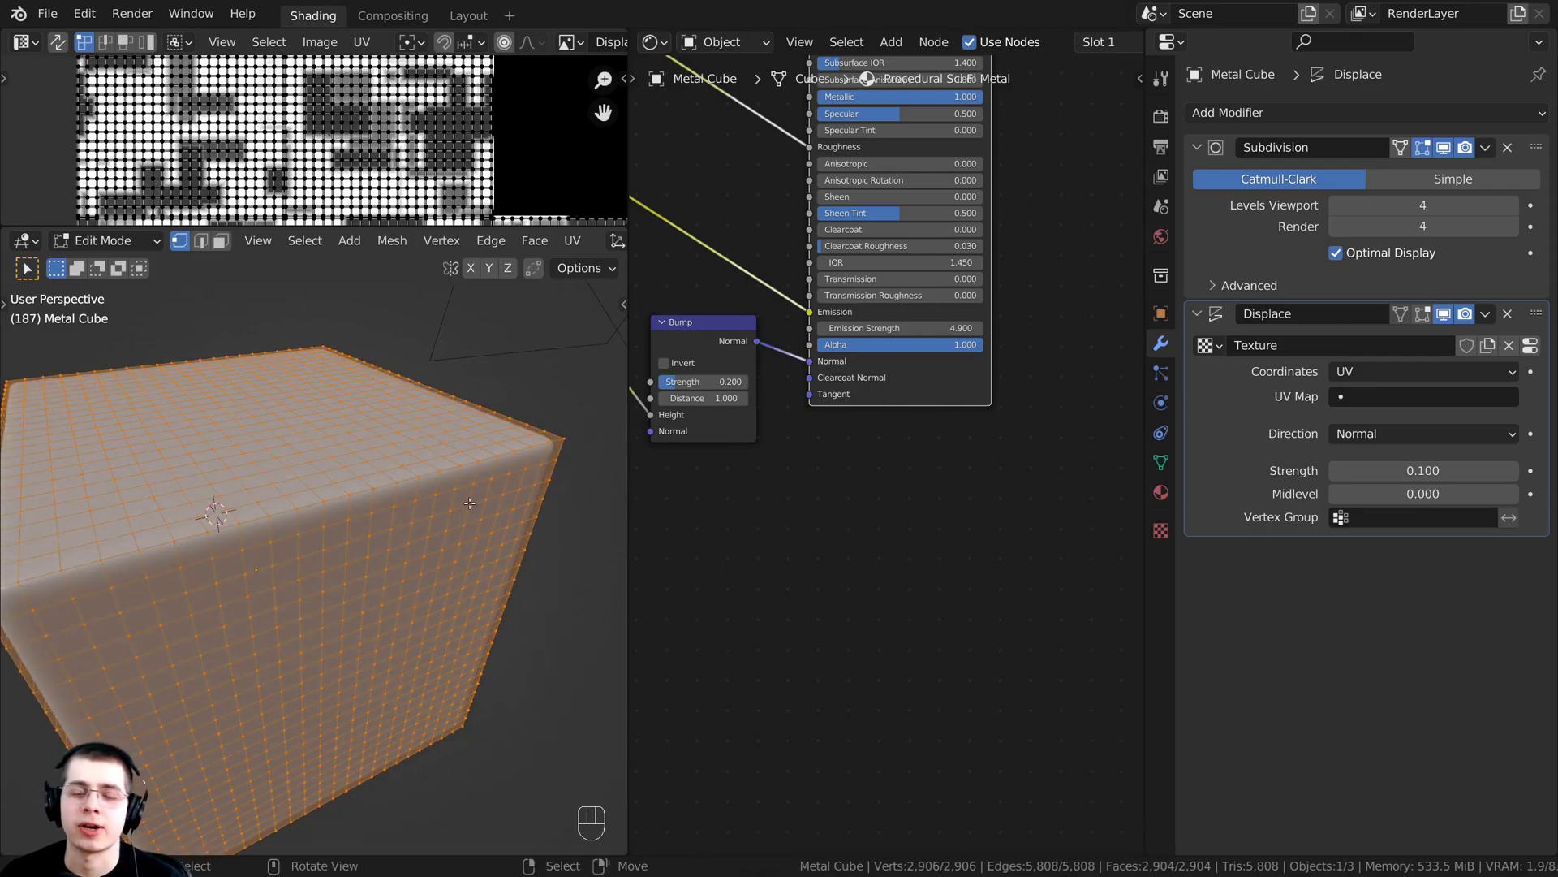
pyautogui.press('Tab')
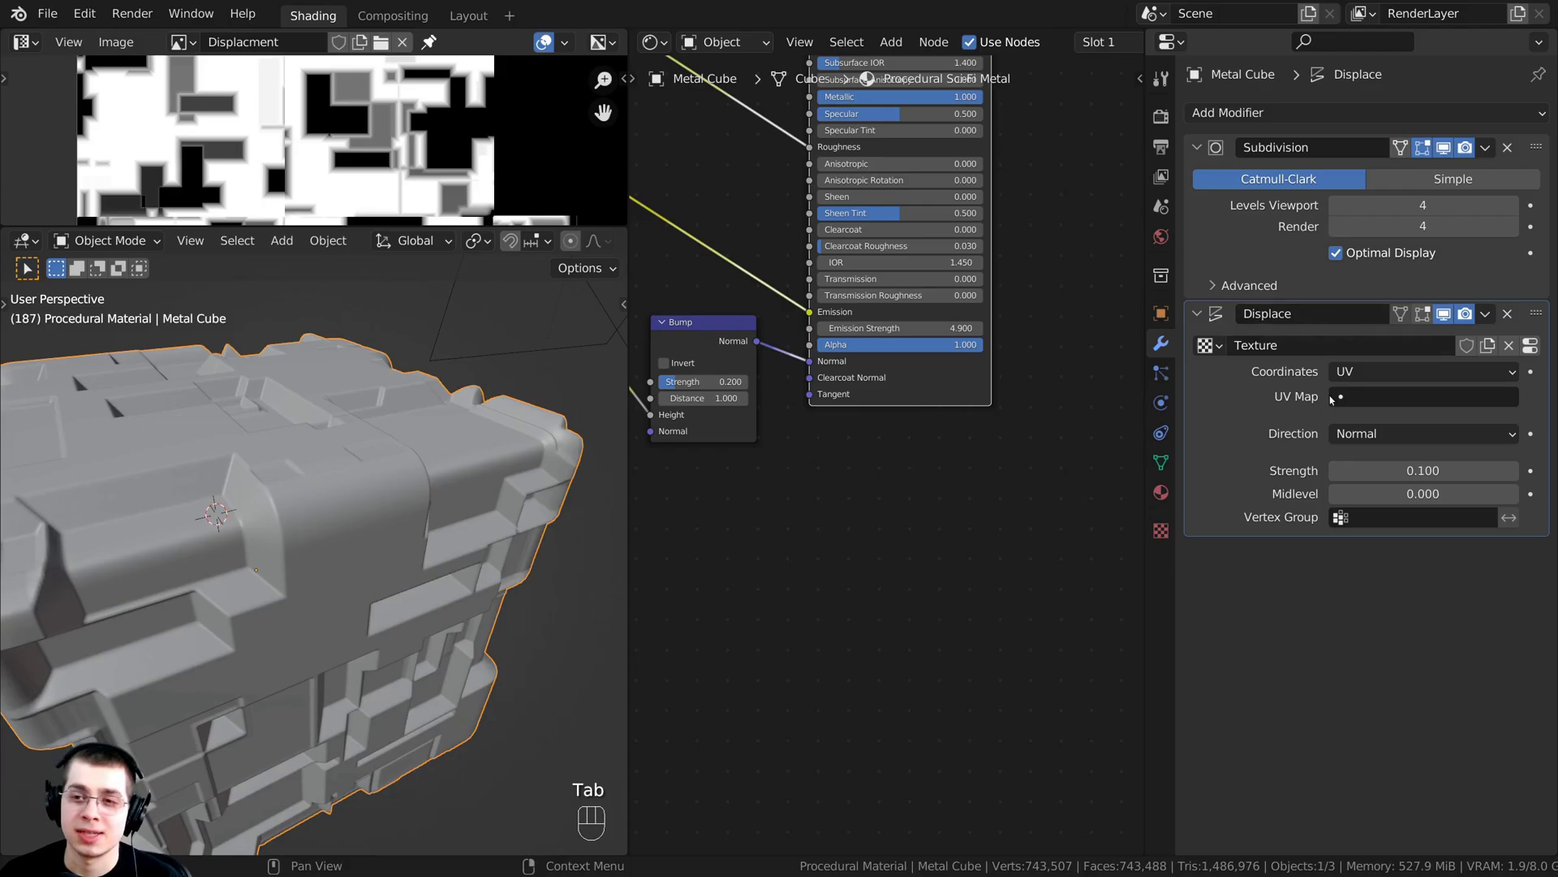
# - Try viewport and render levels of 3 on the Subdivision modifier, check the cube's surface up close, and restore both levels to 4
pyautogui.scroll(-1, 291, 616)
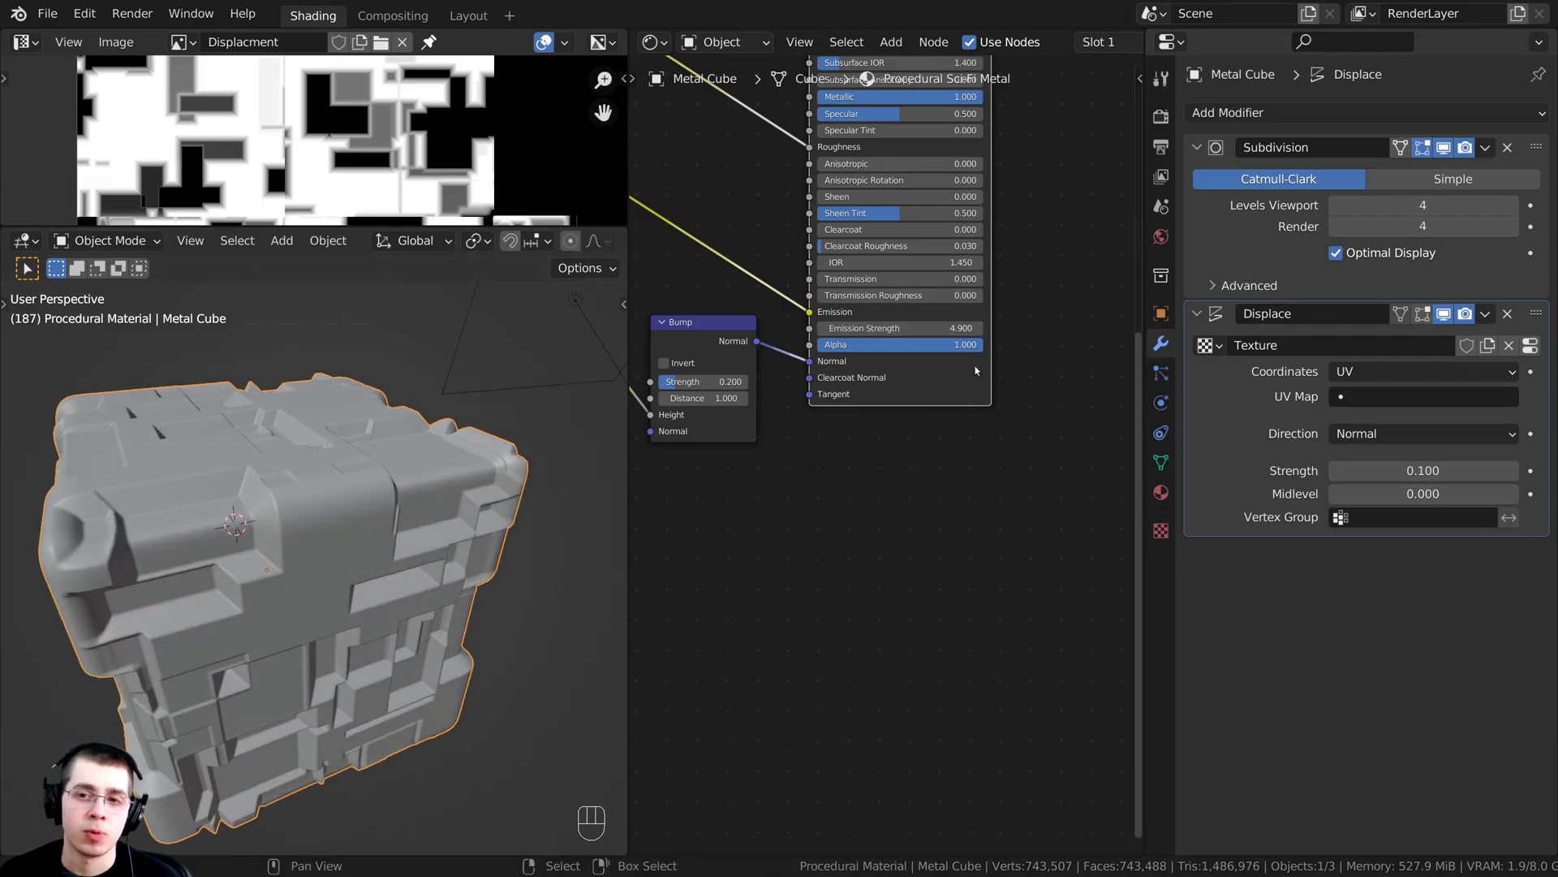
pyautogui.moveTo(349, 447); pyautogui.dragTo(321, 436, button='middle')
pyautogui.scroll(1, 321, 436)
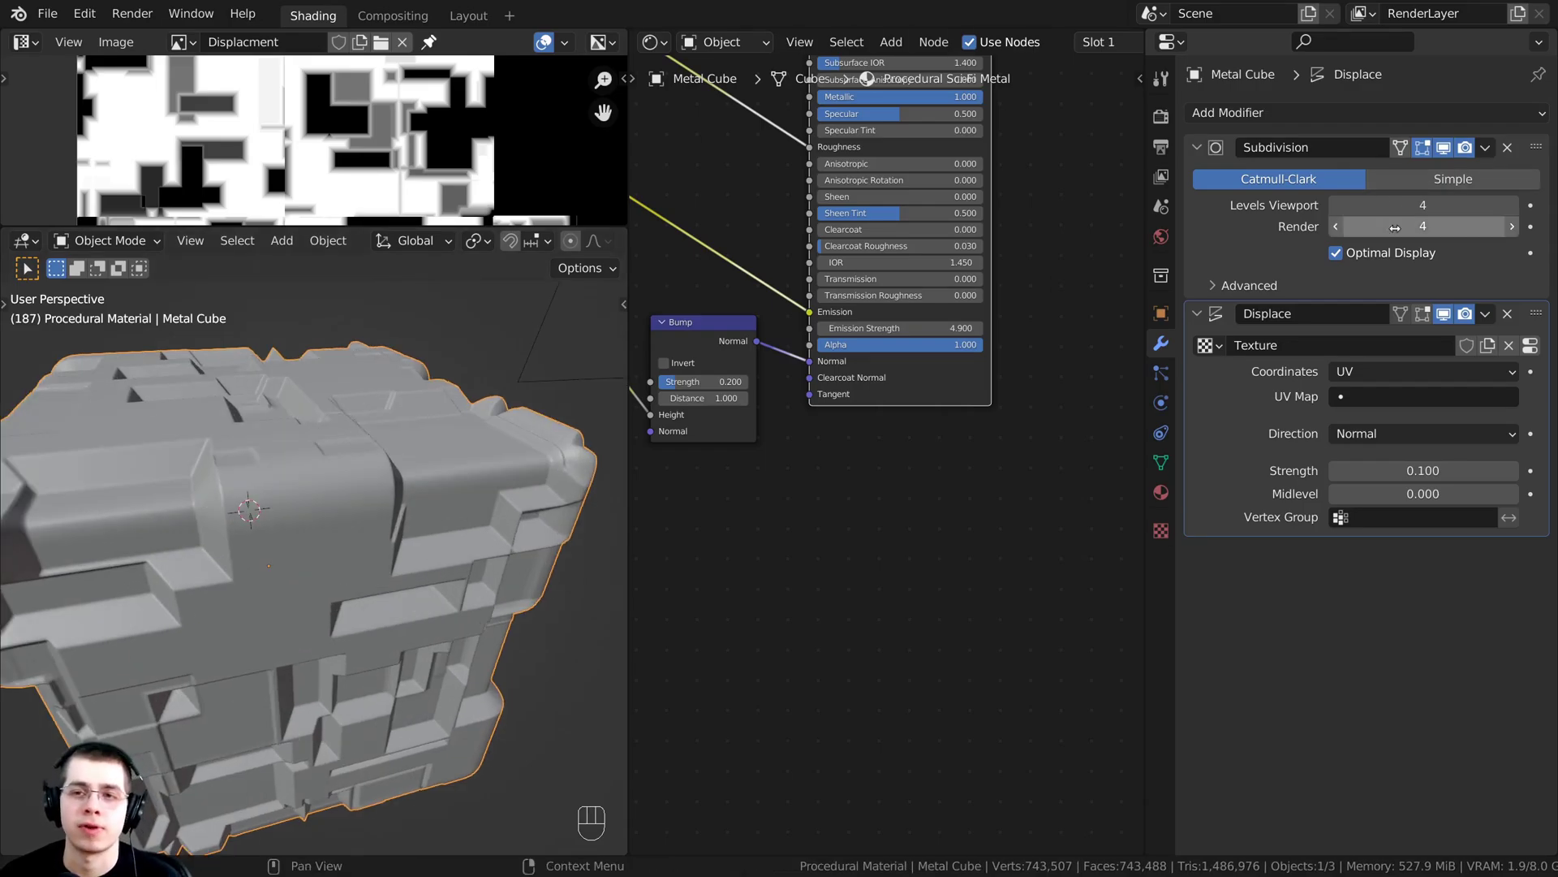
pyautogui.click(1311, 207)
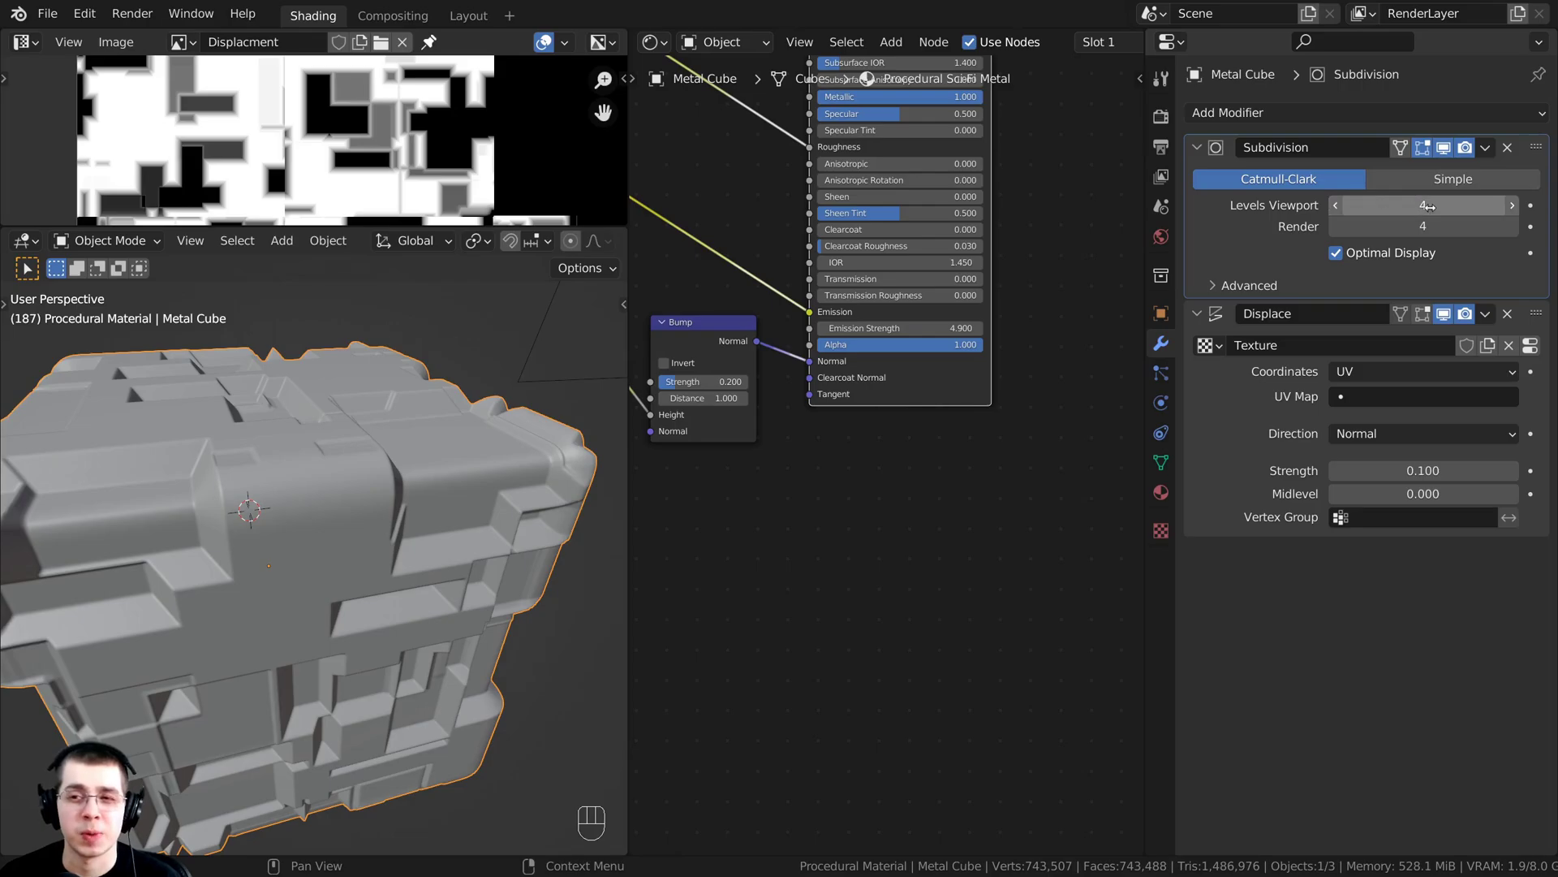
pyautogui.moveTo(406, 455); pyautogui.dragTo(455, 464, button='middle')
pyautogui.scroll(1, 455, 464)
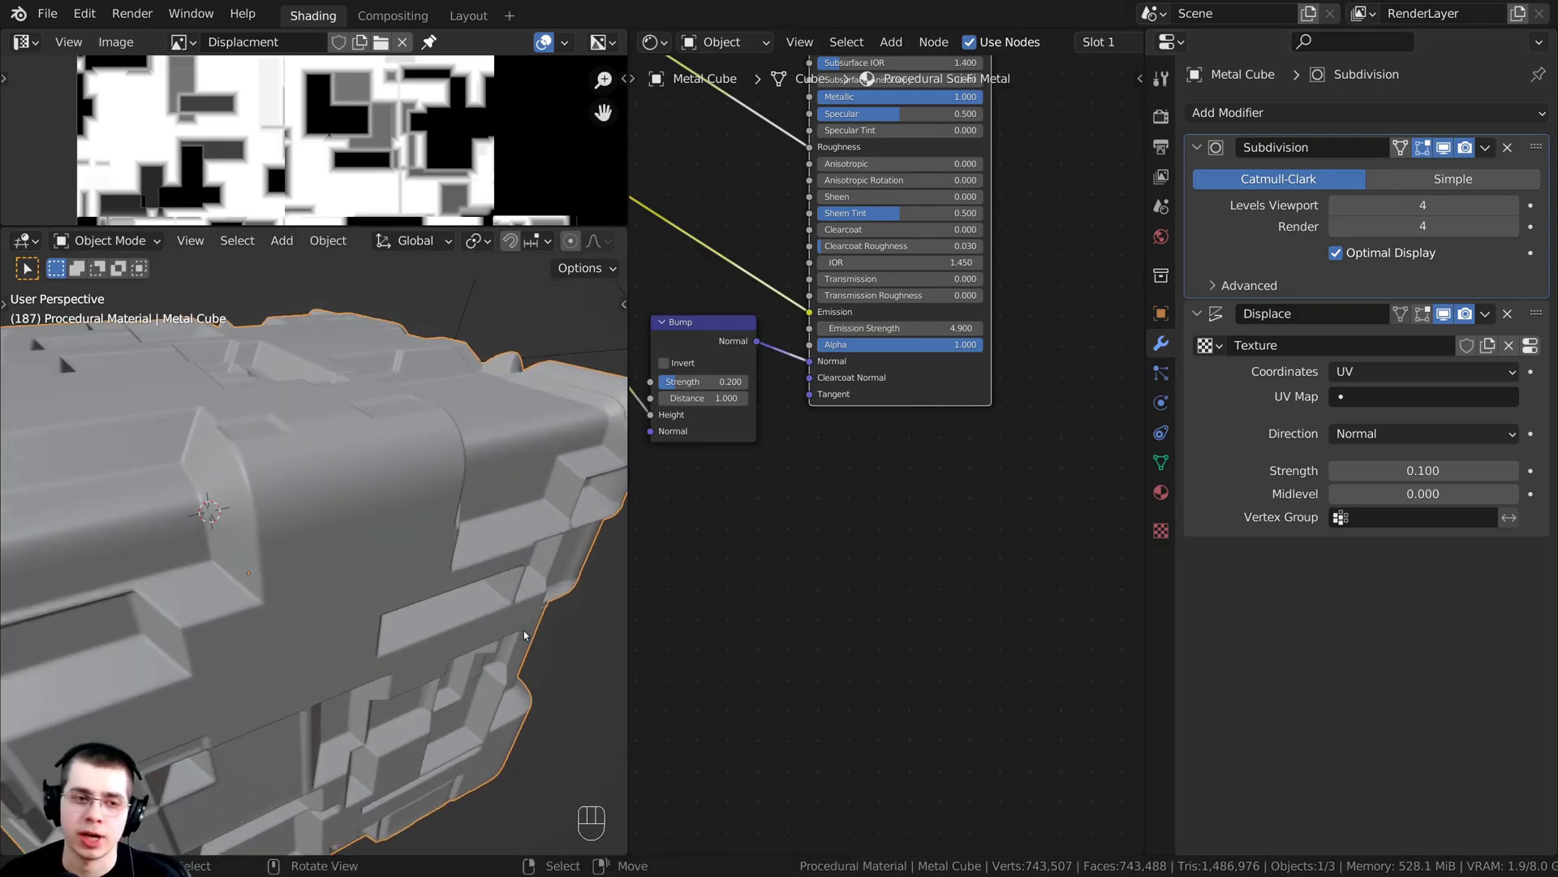
pyautogui.click(1335, 226)
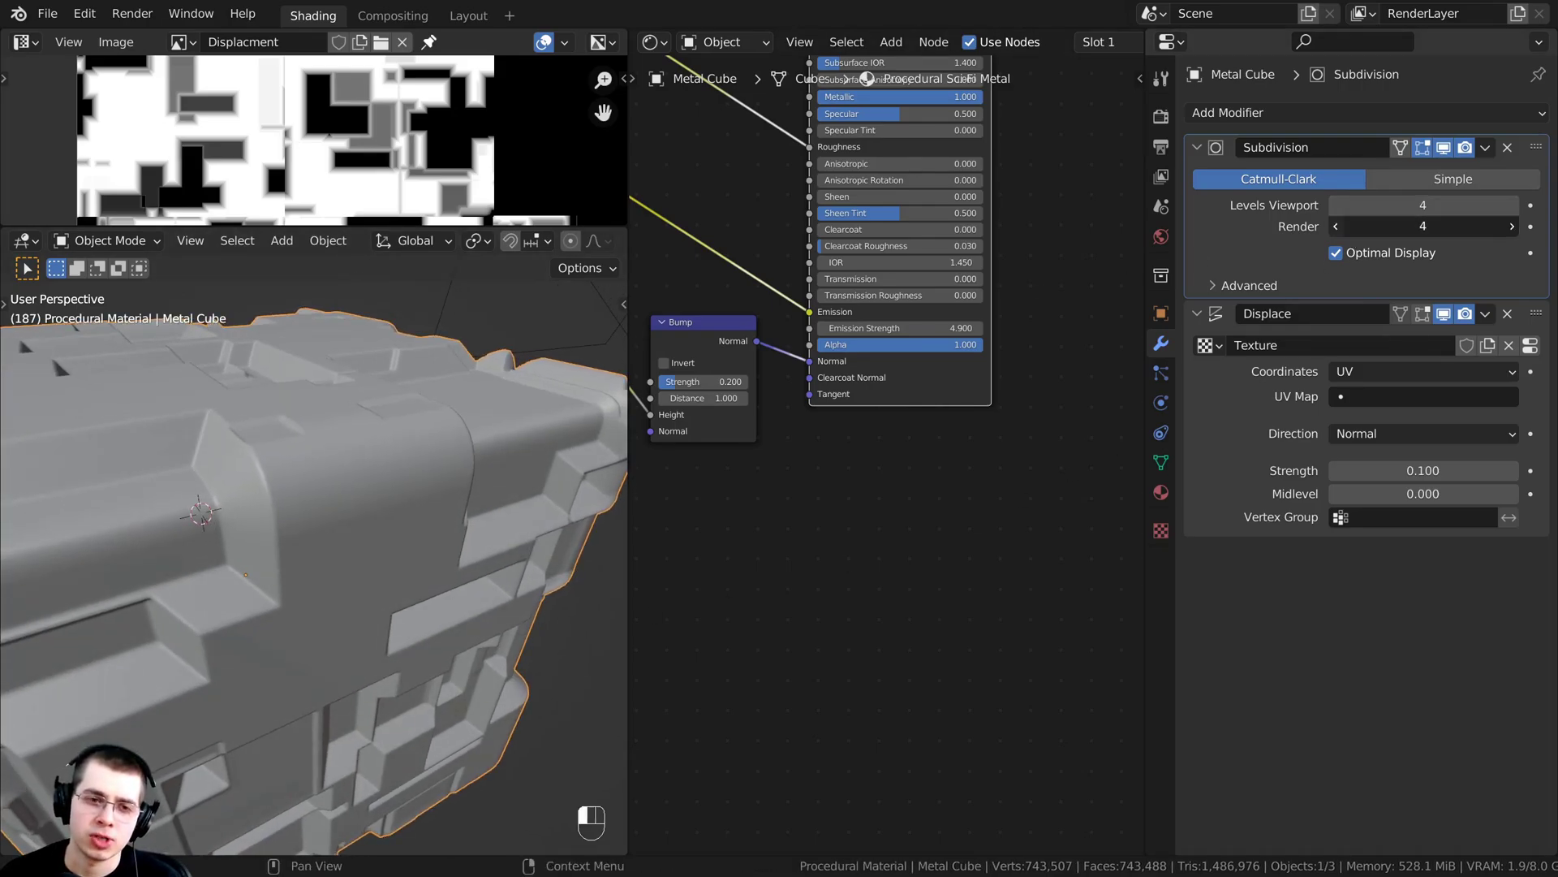
pyautogui.click(1335, 205)
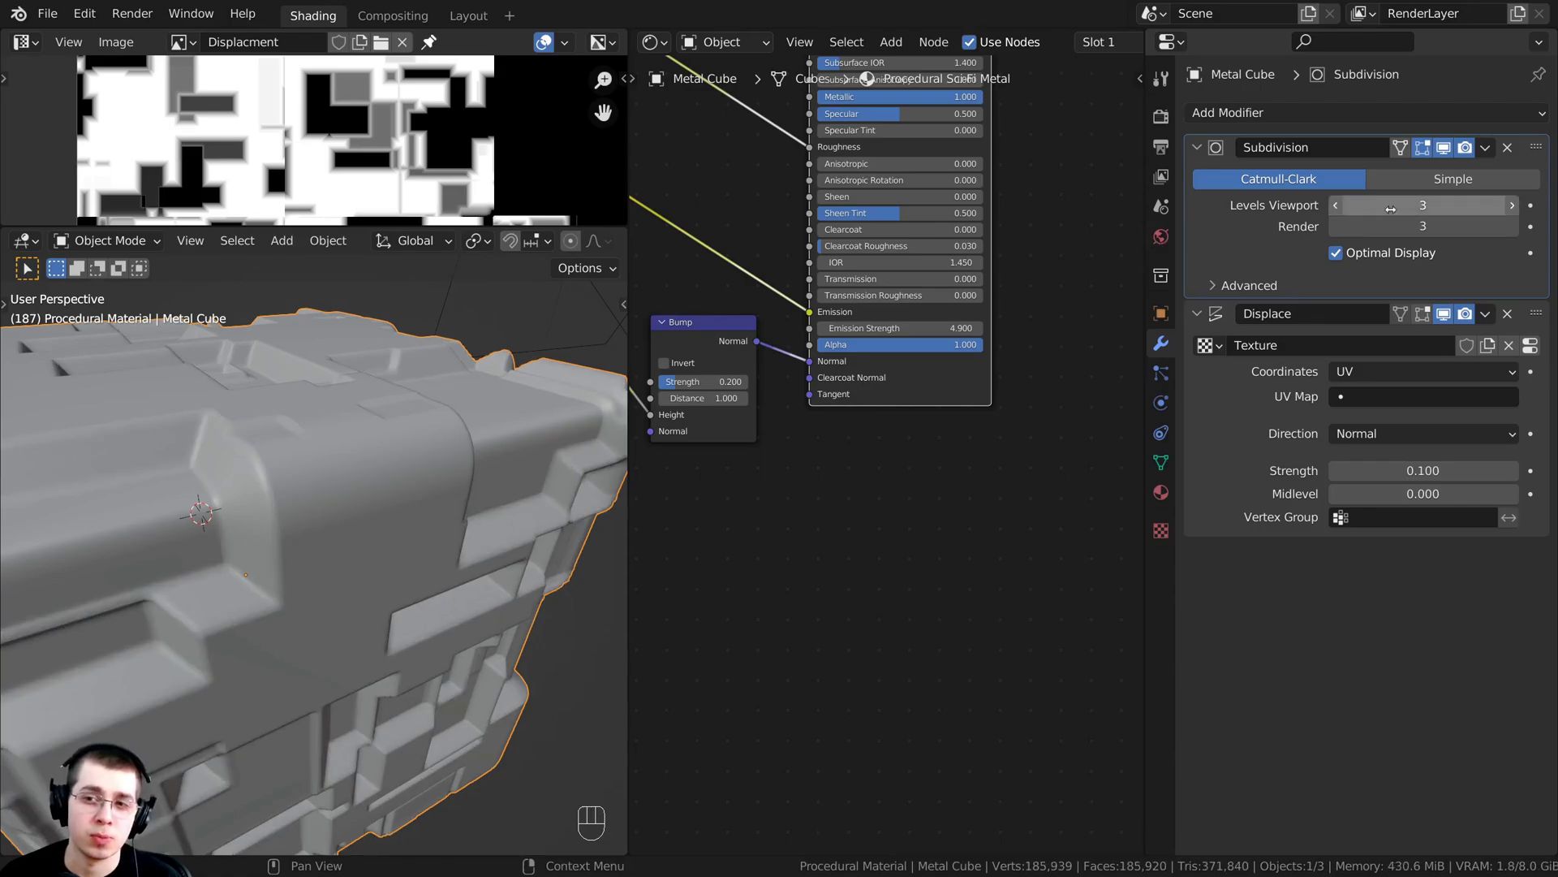
pyautogui.scroll(-3, 517, 499)
pyautogui.scroll(8, 392, 557)
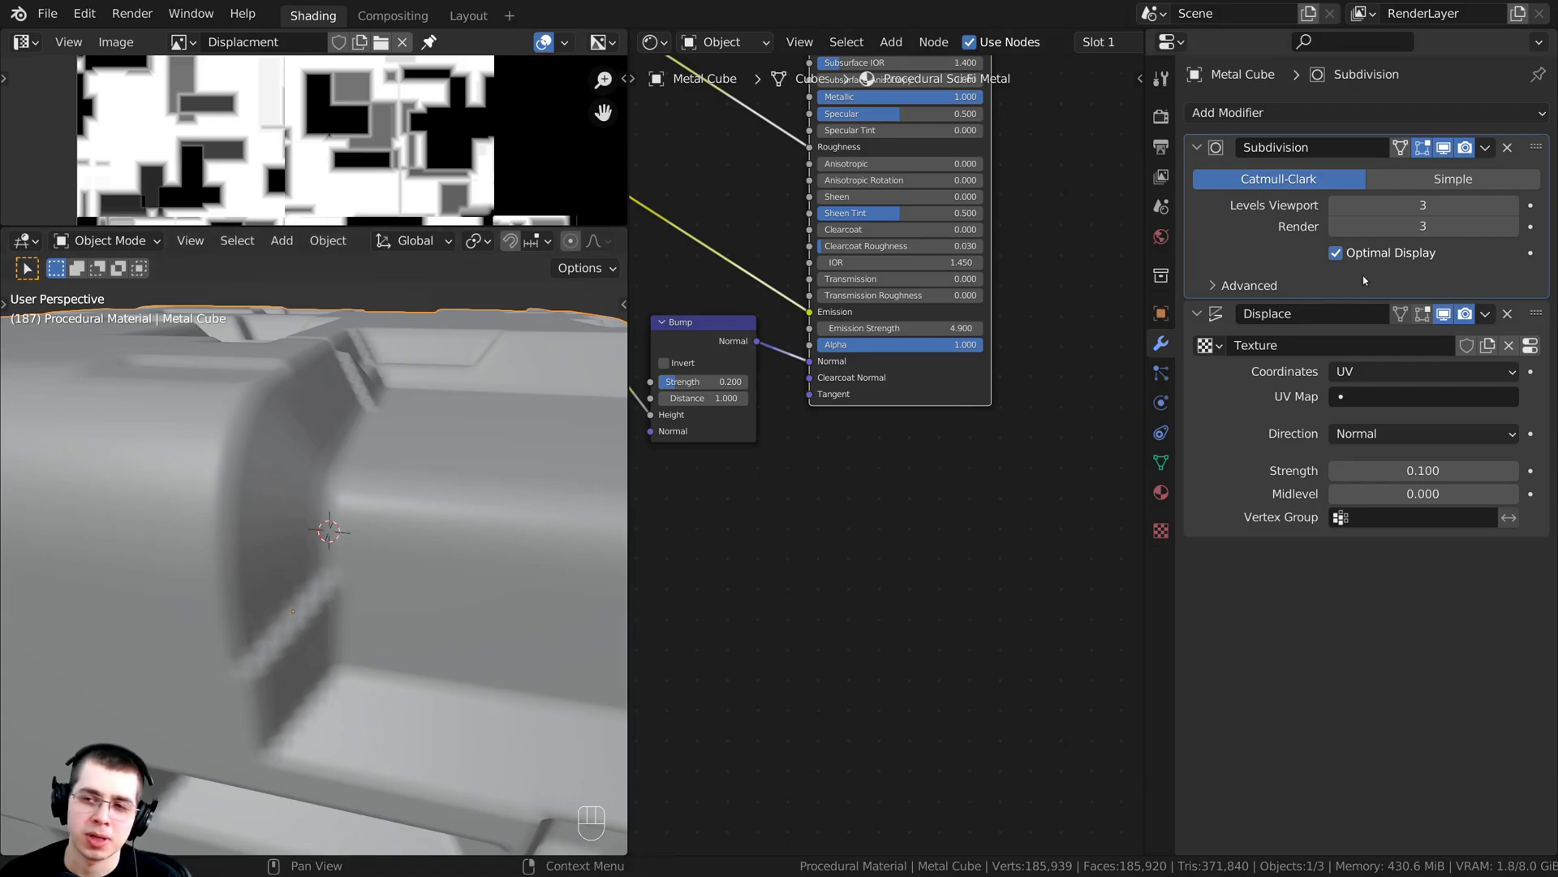
pyautogui.click(1512, 227)
pyautogui.click(1512, 205)
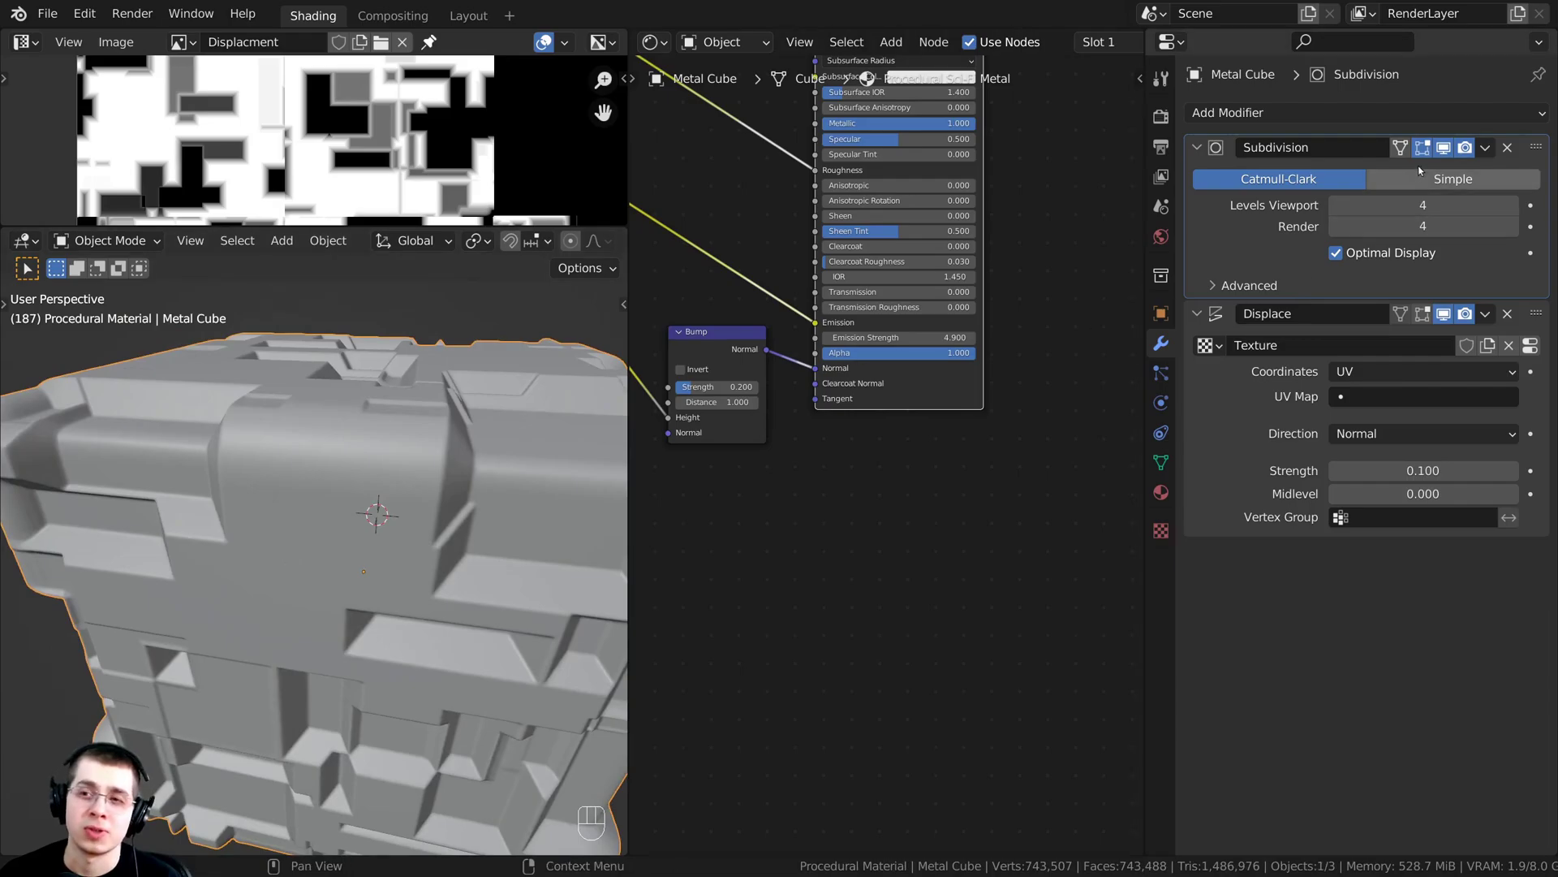
# - Apply the Subdivision modifier and the Displace modifier to the metal cube
pyautogui.click(1485, 148)
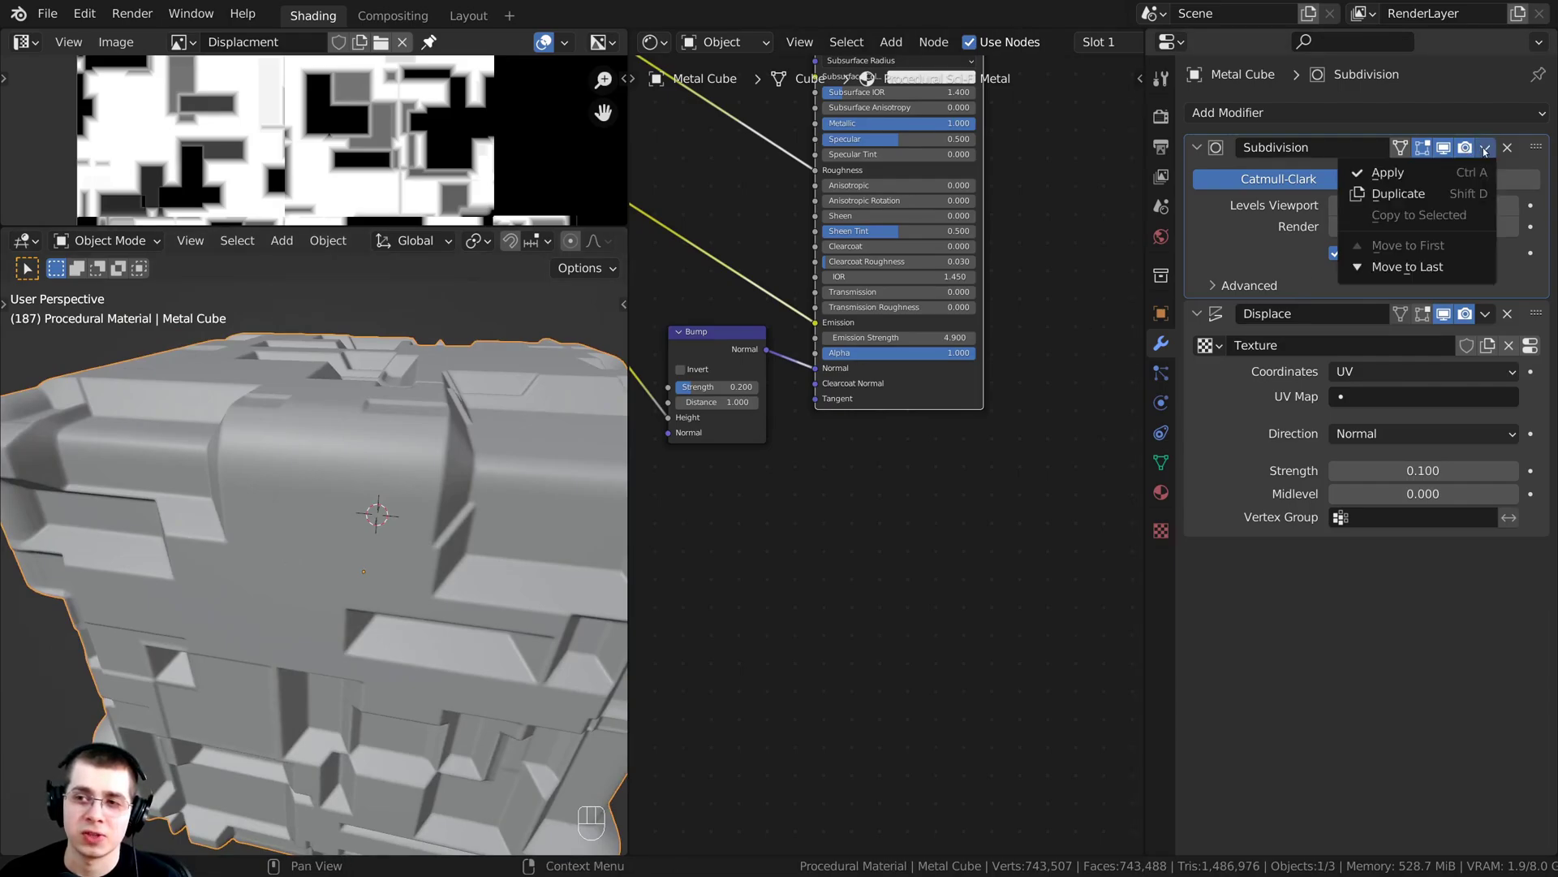
pyautogui.click(1412, 173)
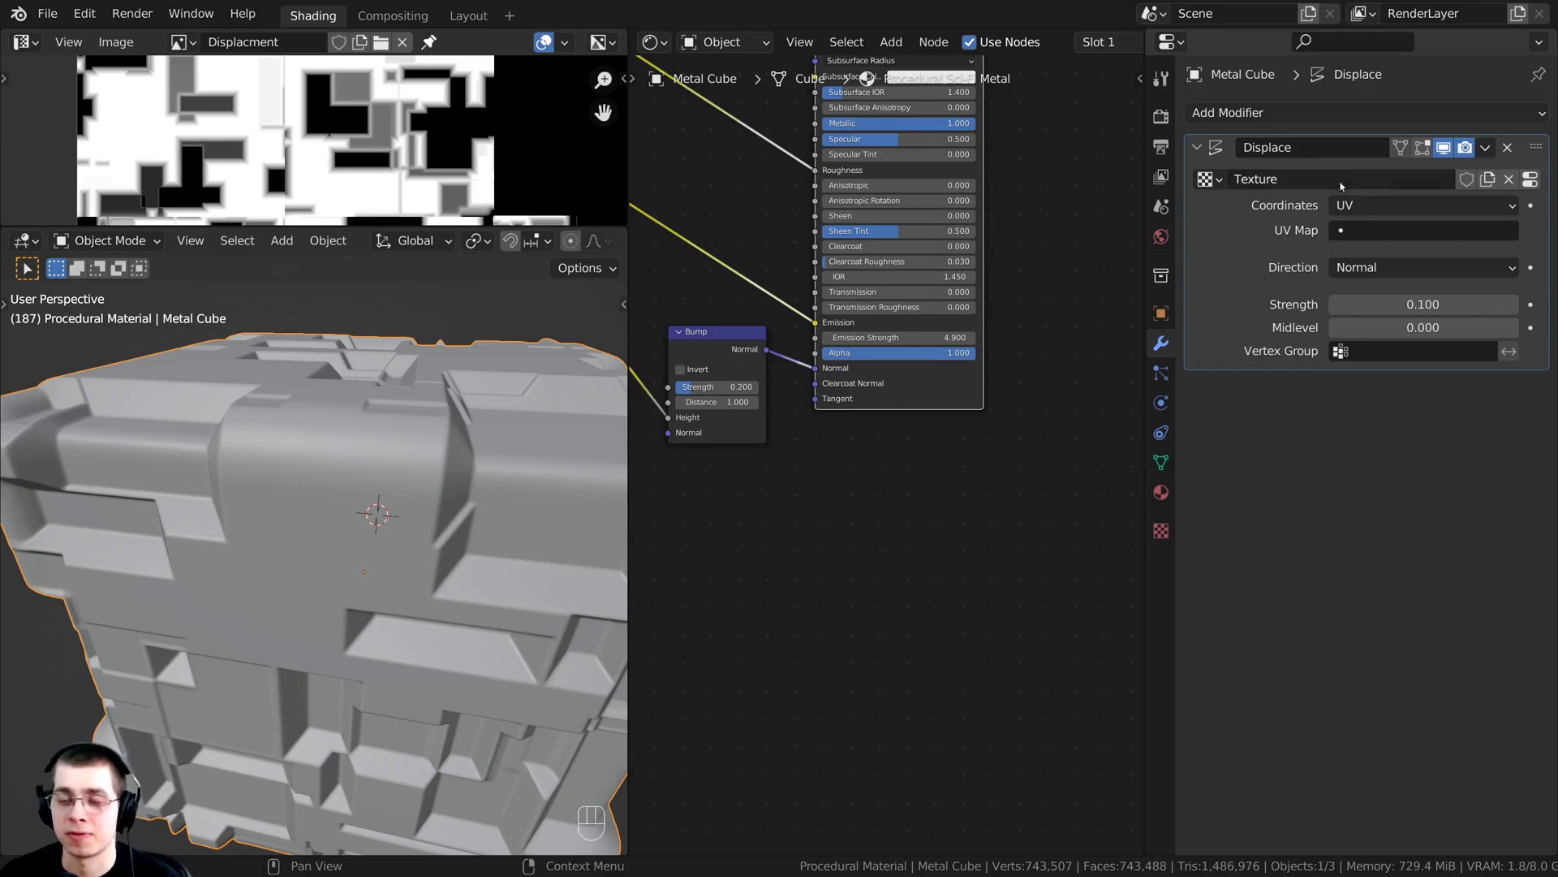
pyautogui.click(1487, 147)
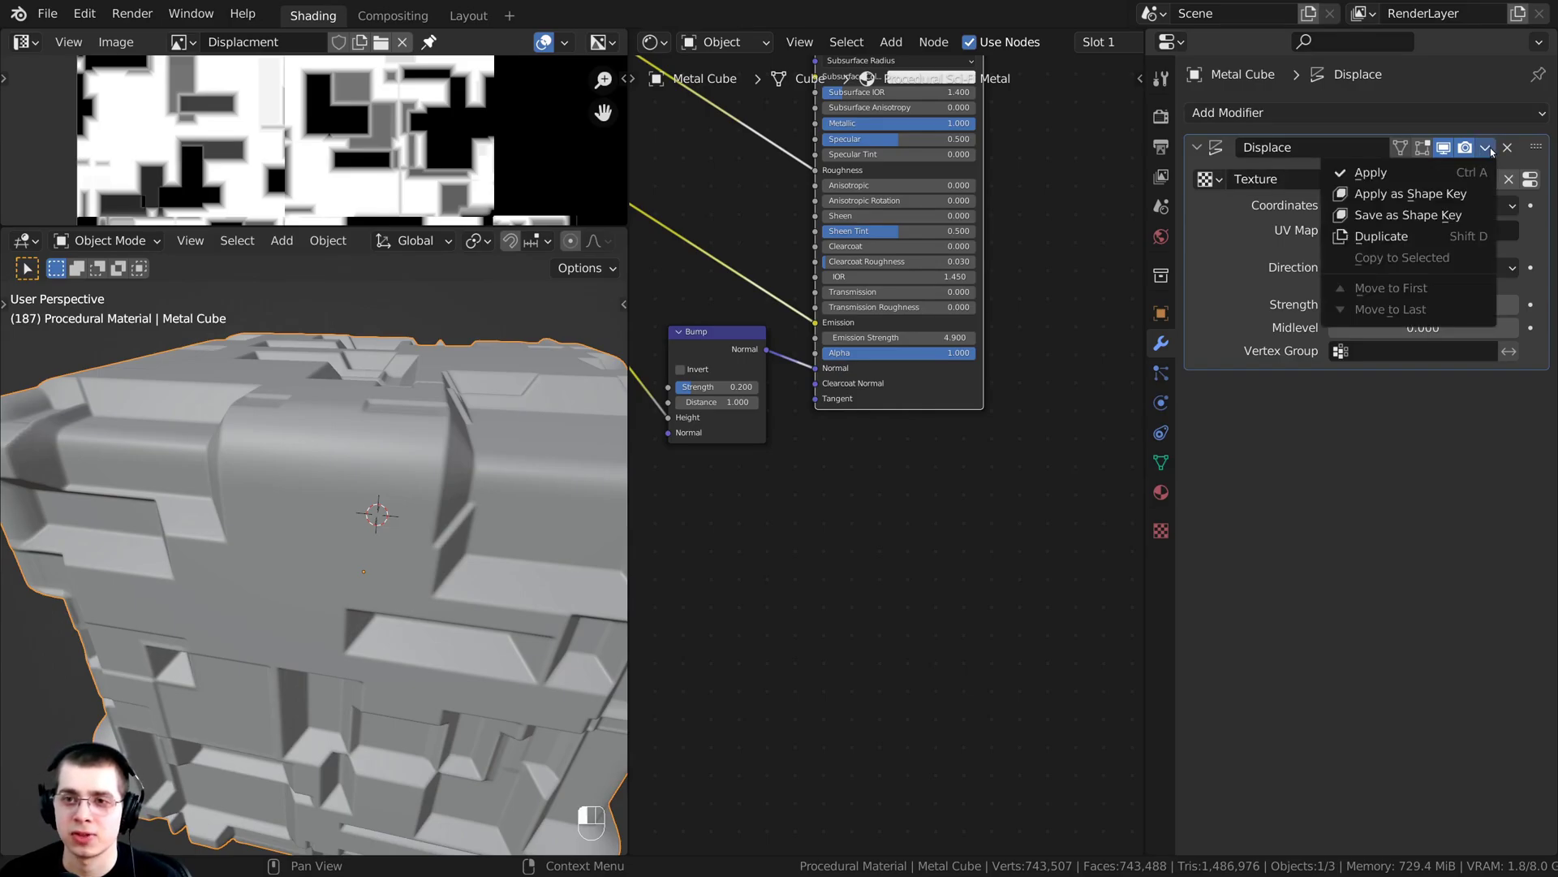
pyautogui.click(1432, 174)
pyautogui.scroll(-4, 446, 589)
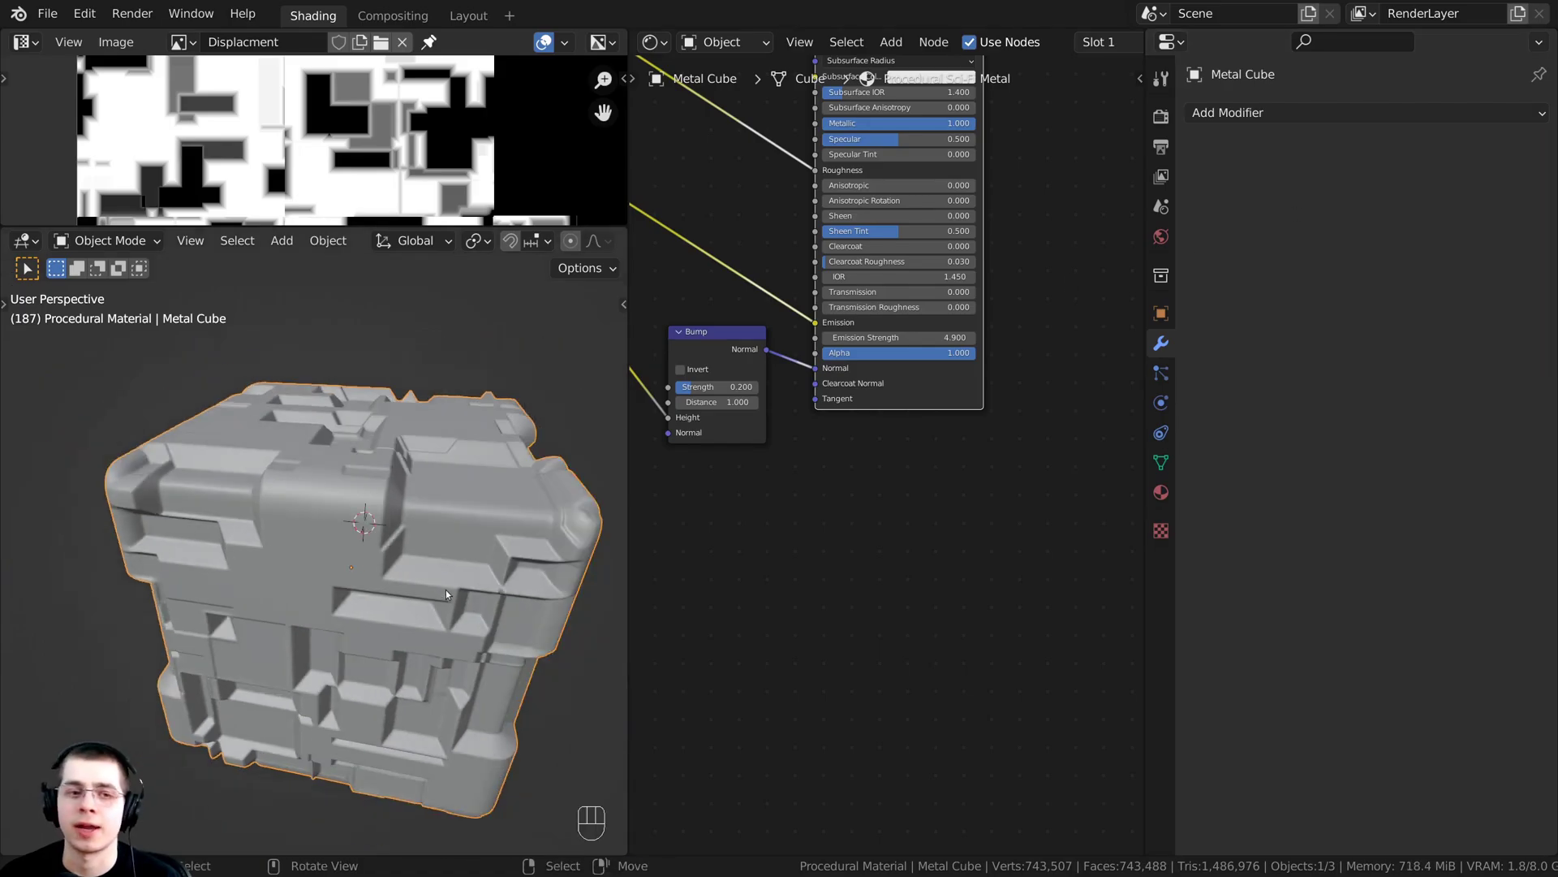
pyautogui.scroll(2, 479, 588)
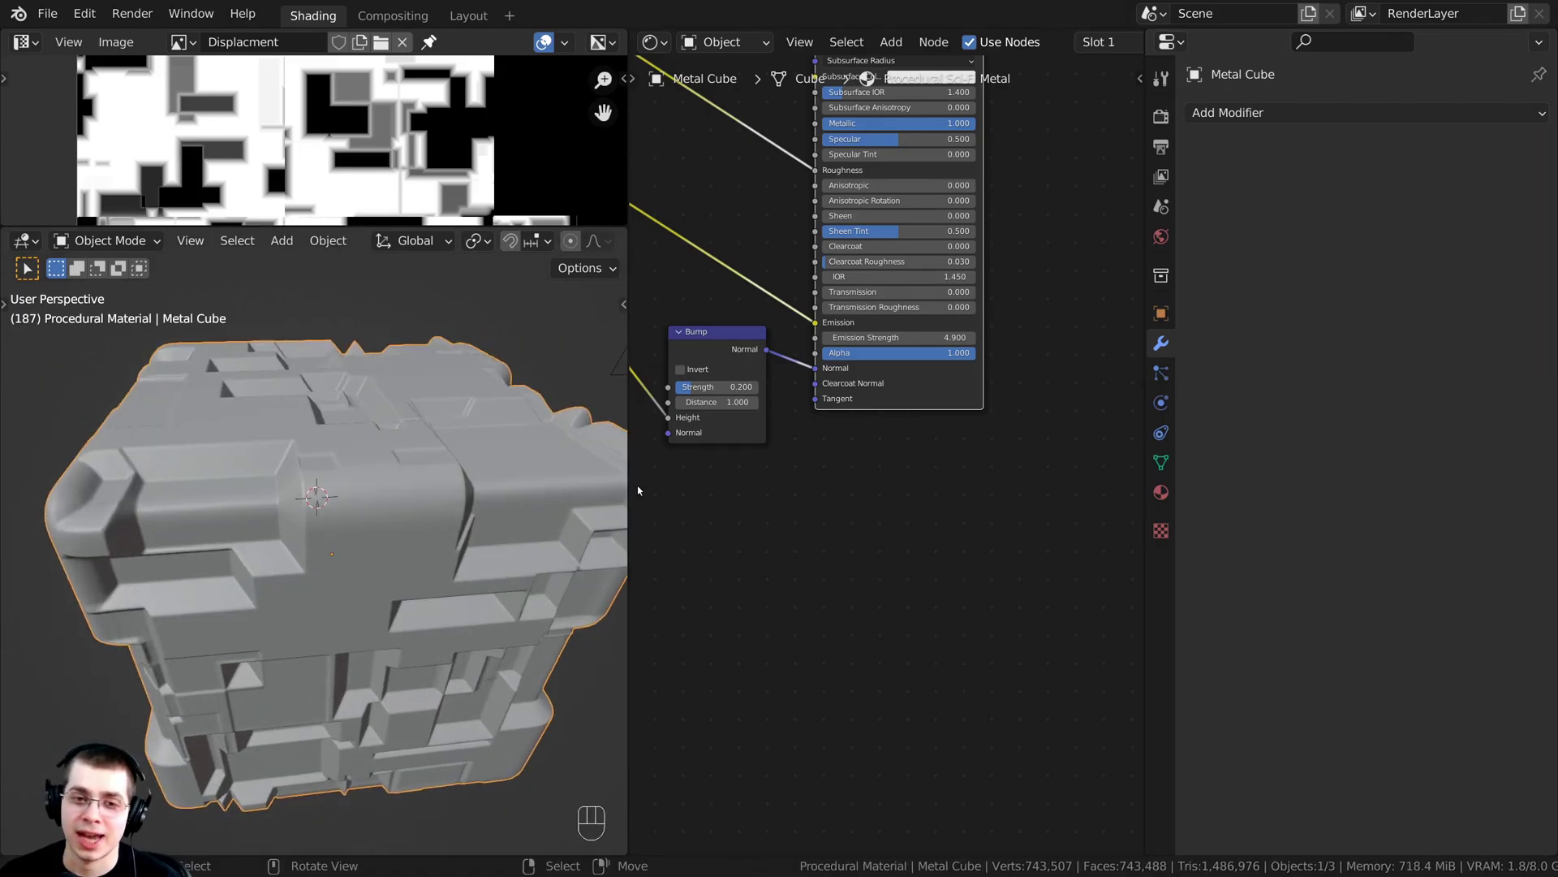
# - Examine the applied cube's mesh density in Edit Mode in a maximized 3D viewport, then return to Object Mode and the multi-editor layout
pyautogui.press('Tab')
pyautogui.scroll(6, 315, 544)
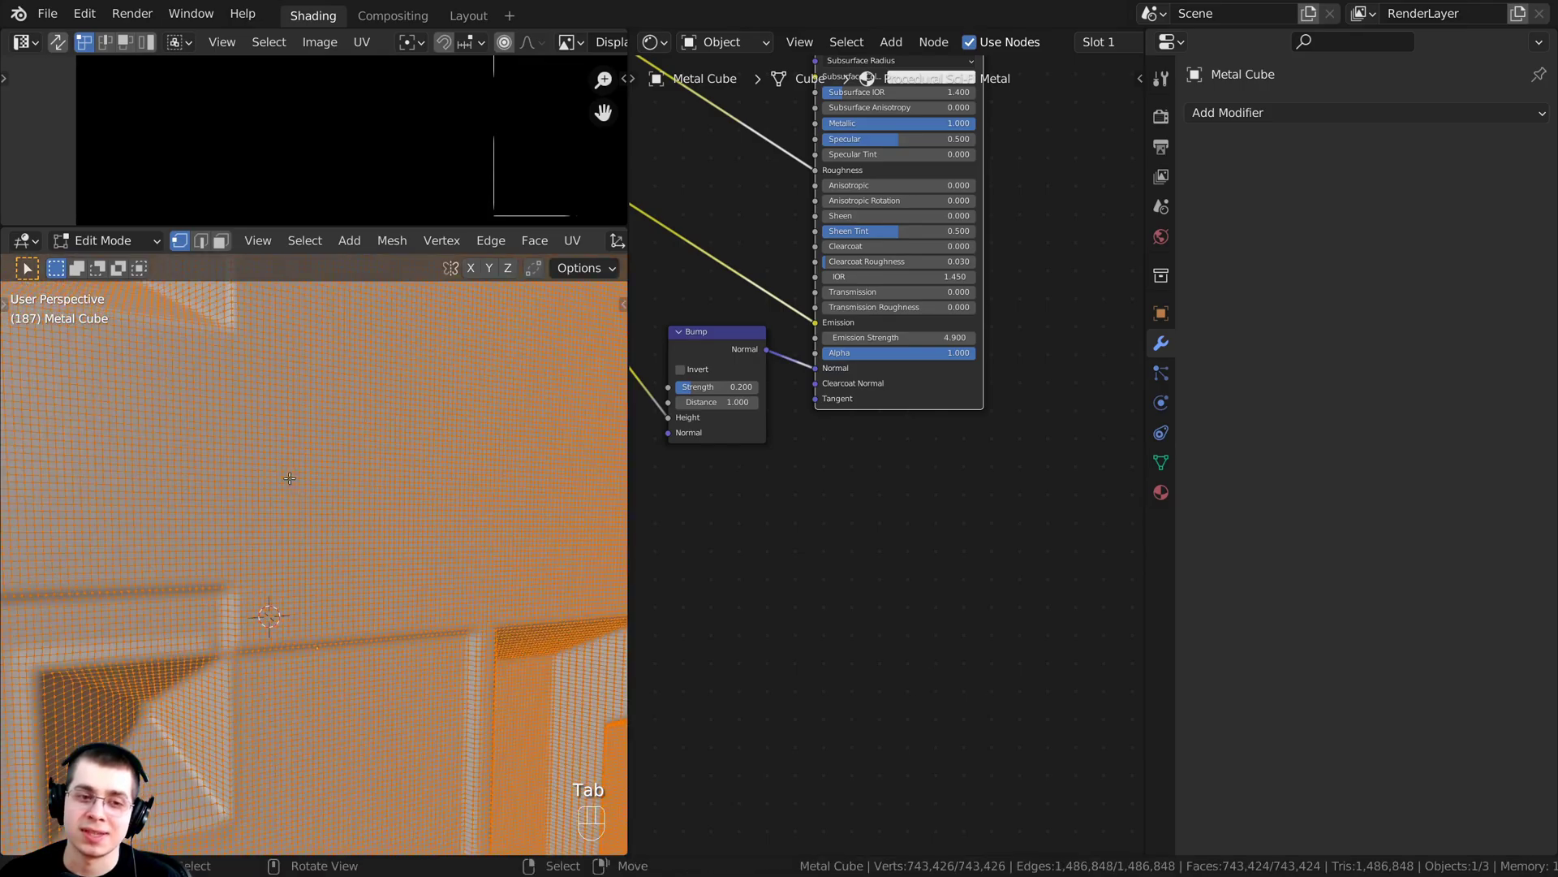
pyautogui.hotkey('ctrl', 'space')
pyautogui.scroll(-10, 612, 656)
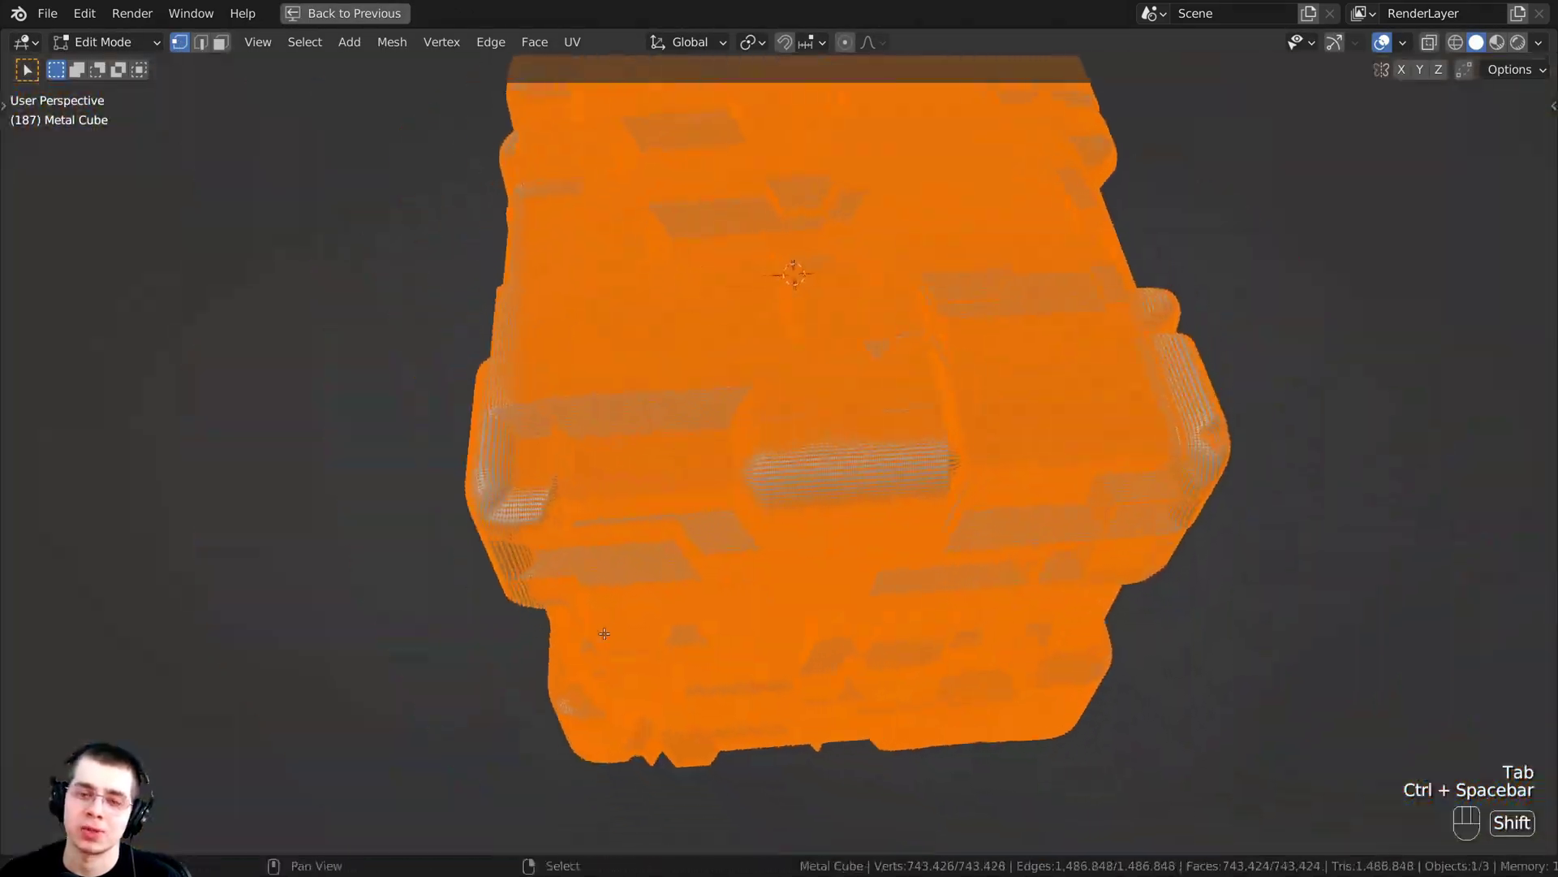
pyautogui.moveTo(612, 656); pyautogui.dragTo(832, 649, button='middle')
pyautogui.scroll(5, 836, 563)
pyautogui.moveTo(805, 532); pyautogui.dragTo(708, 591, button='middle')
pyautogui.scroll(2, 706, 548)
pyautogui.scroll(-8, 708, 557)
pyautogui.moveTo(708, 591); pyautogui.dragTo(714, 477, button='middle')
pyautogui.scroll(2, 714, 477)
pyautogui.scroll(1, 723, 473)
pyautogui.moveTo(755, 597); pyautogui.dragTo(663, 447, button='middle')
pyautogui.scroll(2, 644, 448)
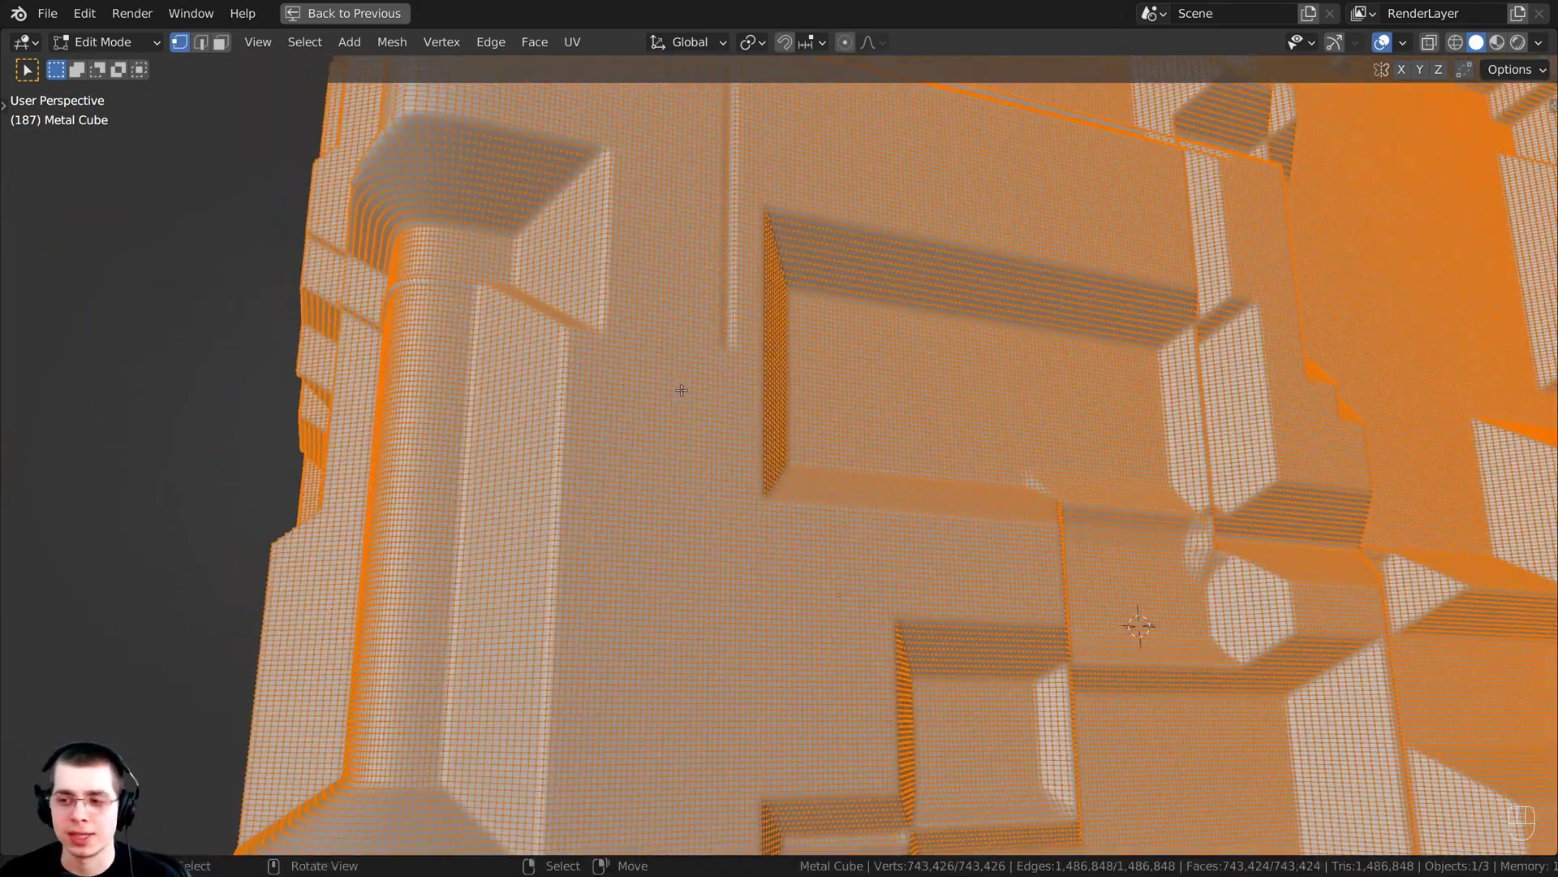
pyautogui.scroll(-2, 682, 390)
pyautogui.moveTo(682, 390); pyautogui.dragTo(678, 404, button='middle')
pyautogui.moveTo(682, 332); pyautogui.dragTo(881, 481, button='middle')
pyautogui.scroll(1, 831, 382)
pyautogui.scroll(-2, 713, 422)
pyautogui.press('Tab')
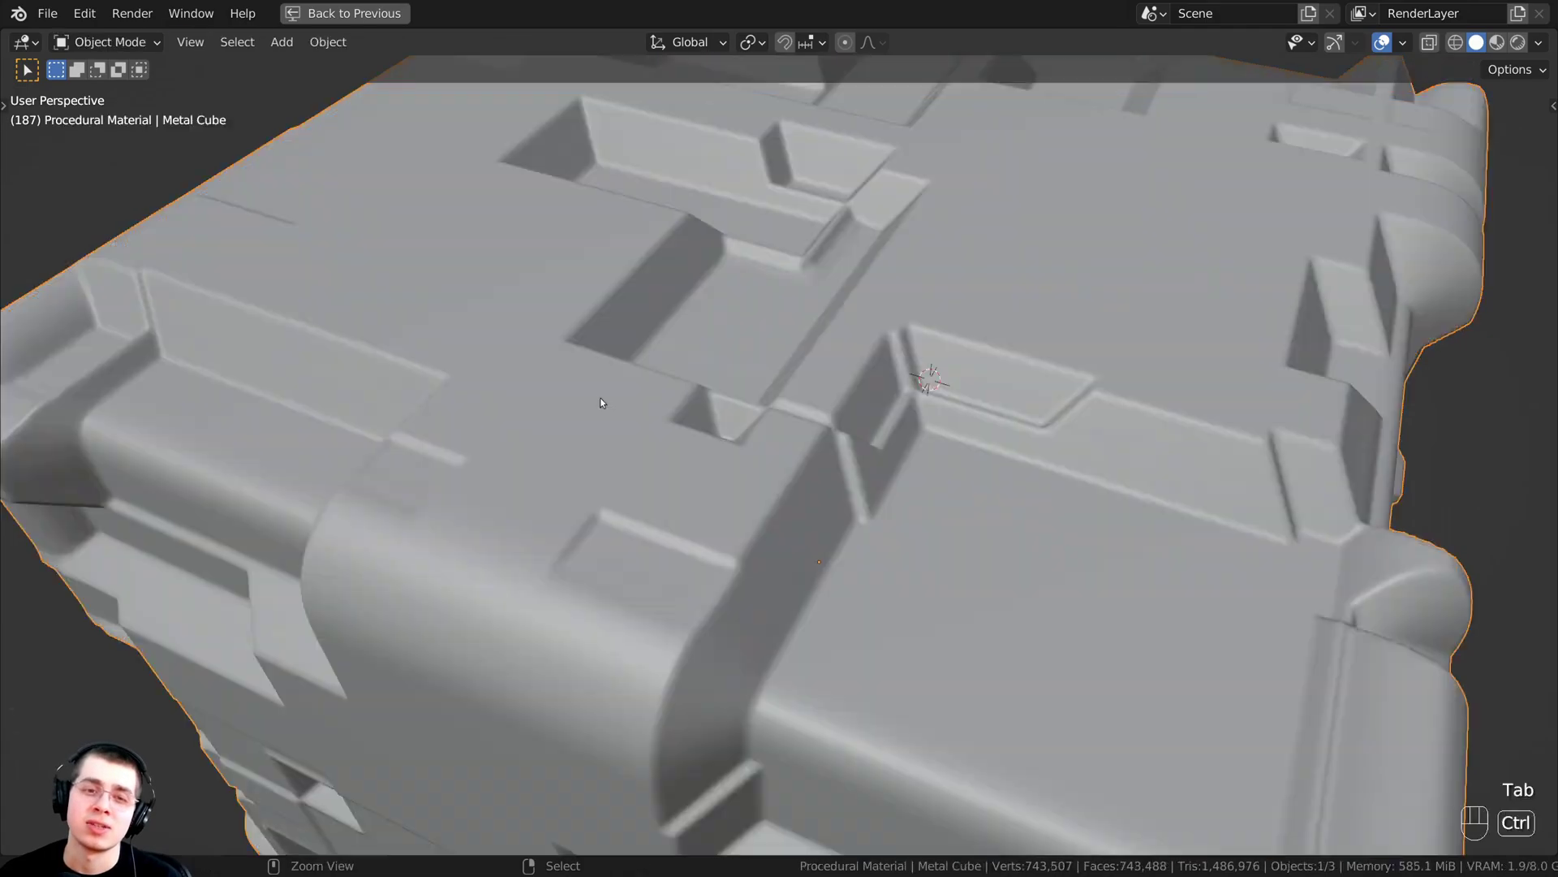
pyautogui.hotkey('ctrl', 'space')
# - Recheck the cube's mesh in Edit Mode and inspect its displaced shape from several angles in Object Mode
pyautogui.scroll(2, 352, 450)
pyautogui.moveTo(357, 351); pyautogui.dragTo(338, 482, button='middle')
pyautogui.press('Tab')
pyautogui.scroll(2, 365, 444)
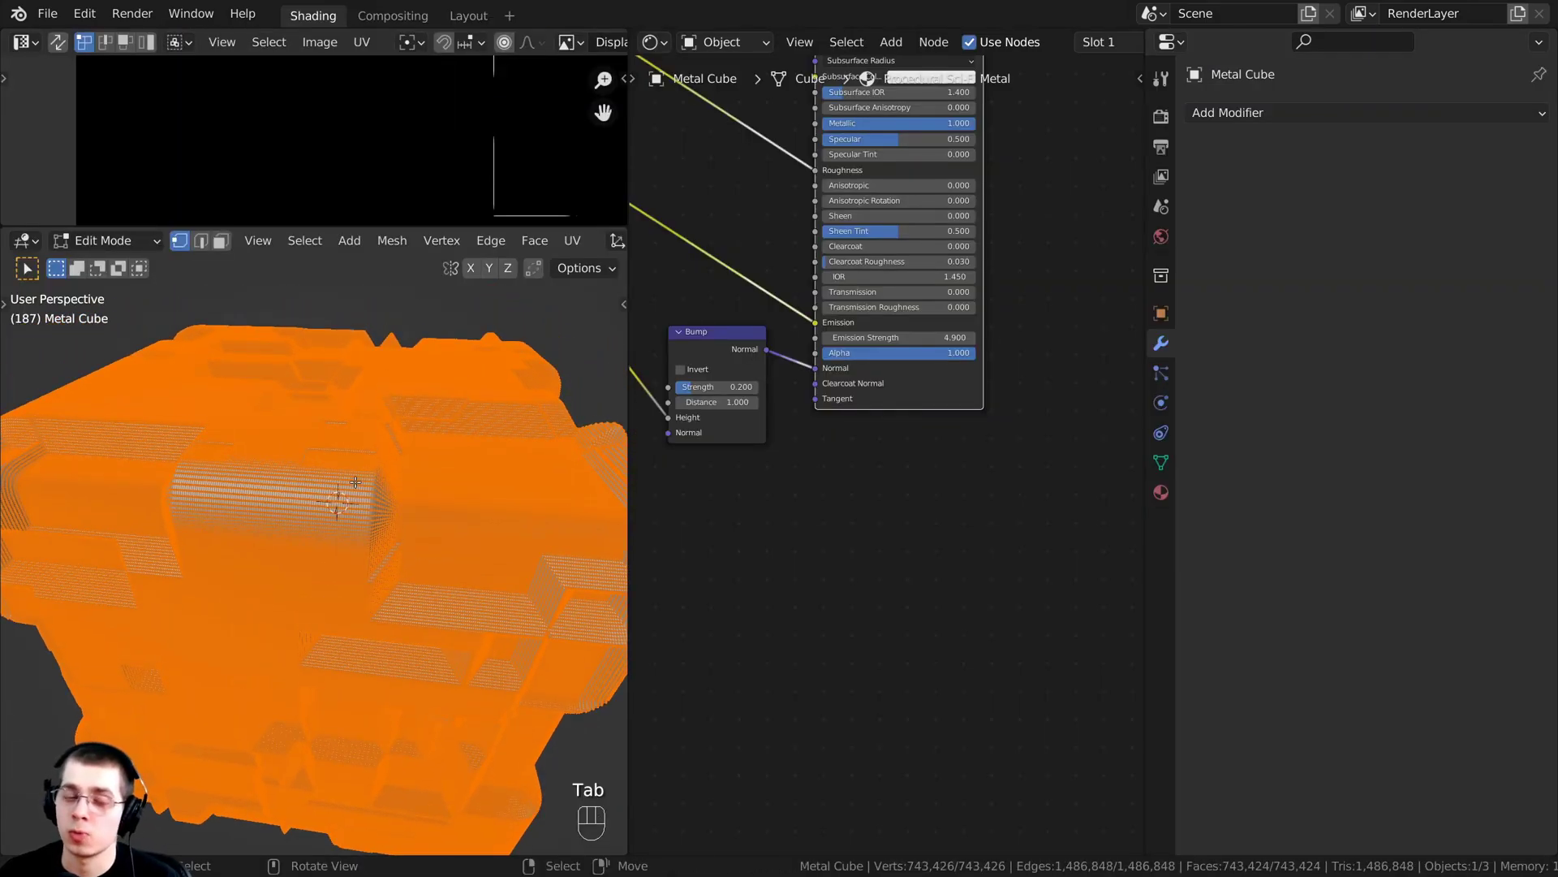
pyautogui.scroll(2, 338, 482)
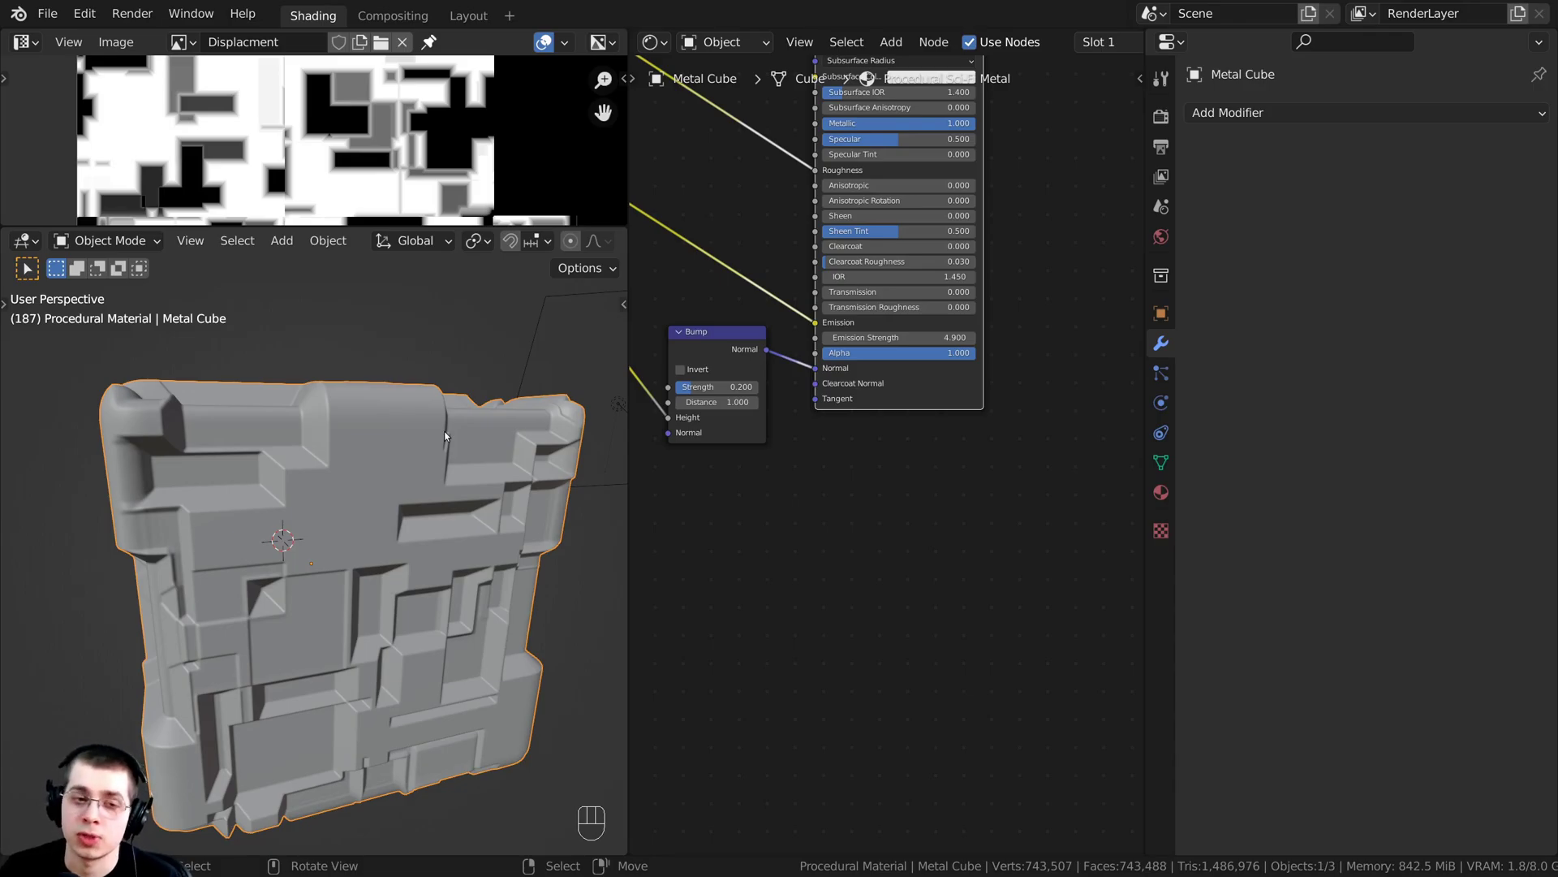
pyautogui.moveTo(444, 435); pyautogui.dragTo(376, 516, button='middle')
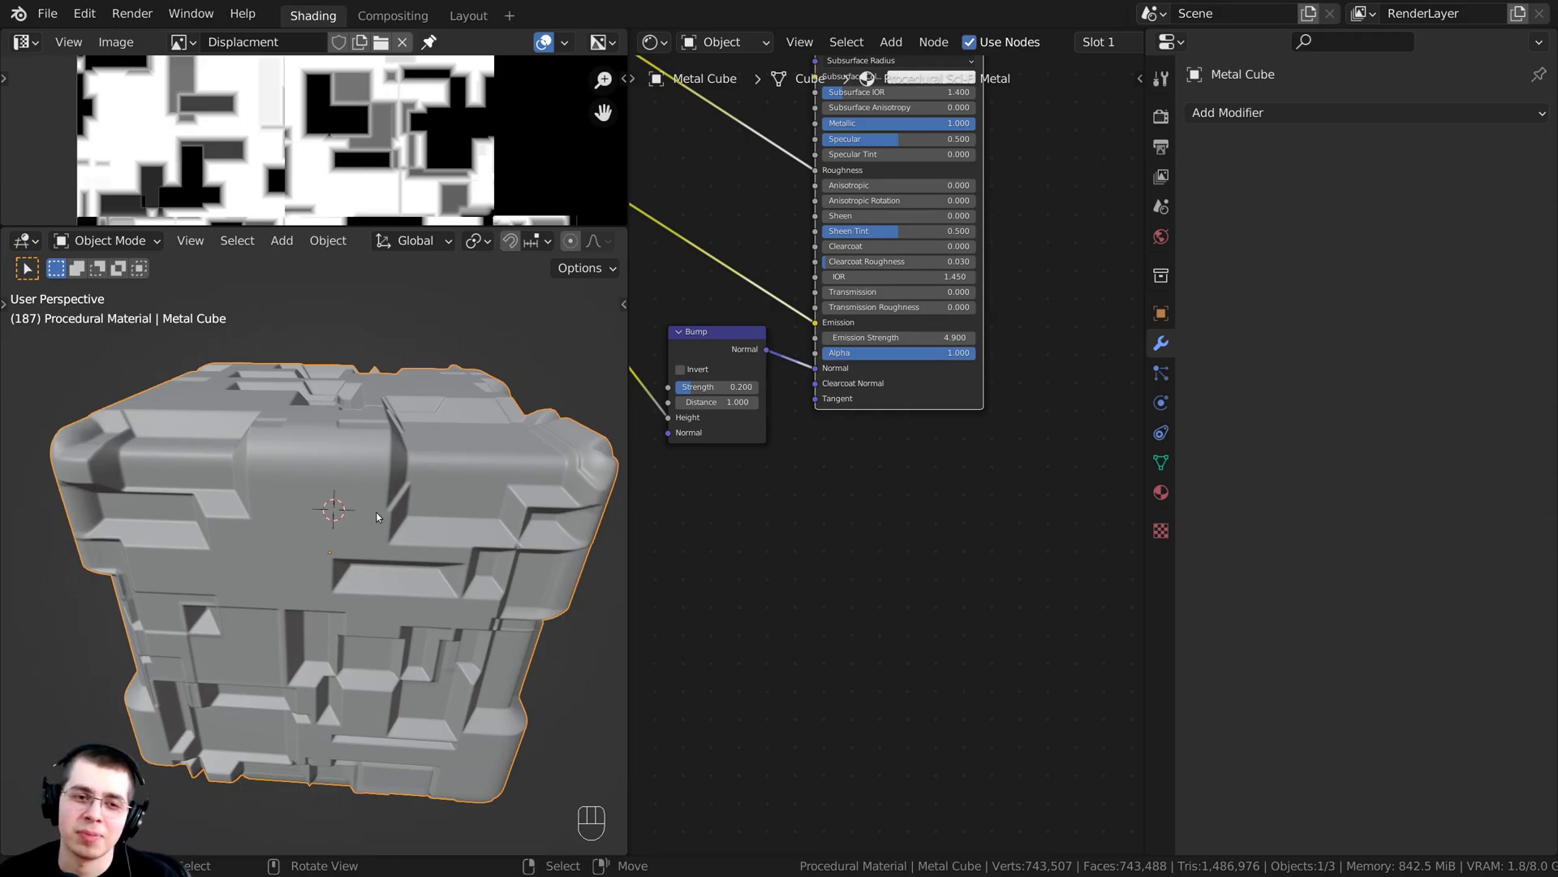
pyautogui.scroll(3, 375, 527)
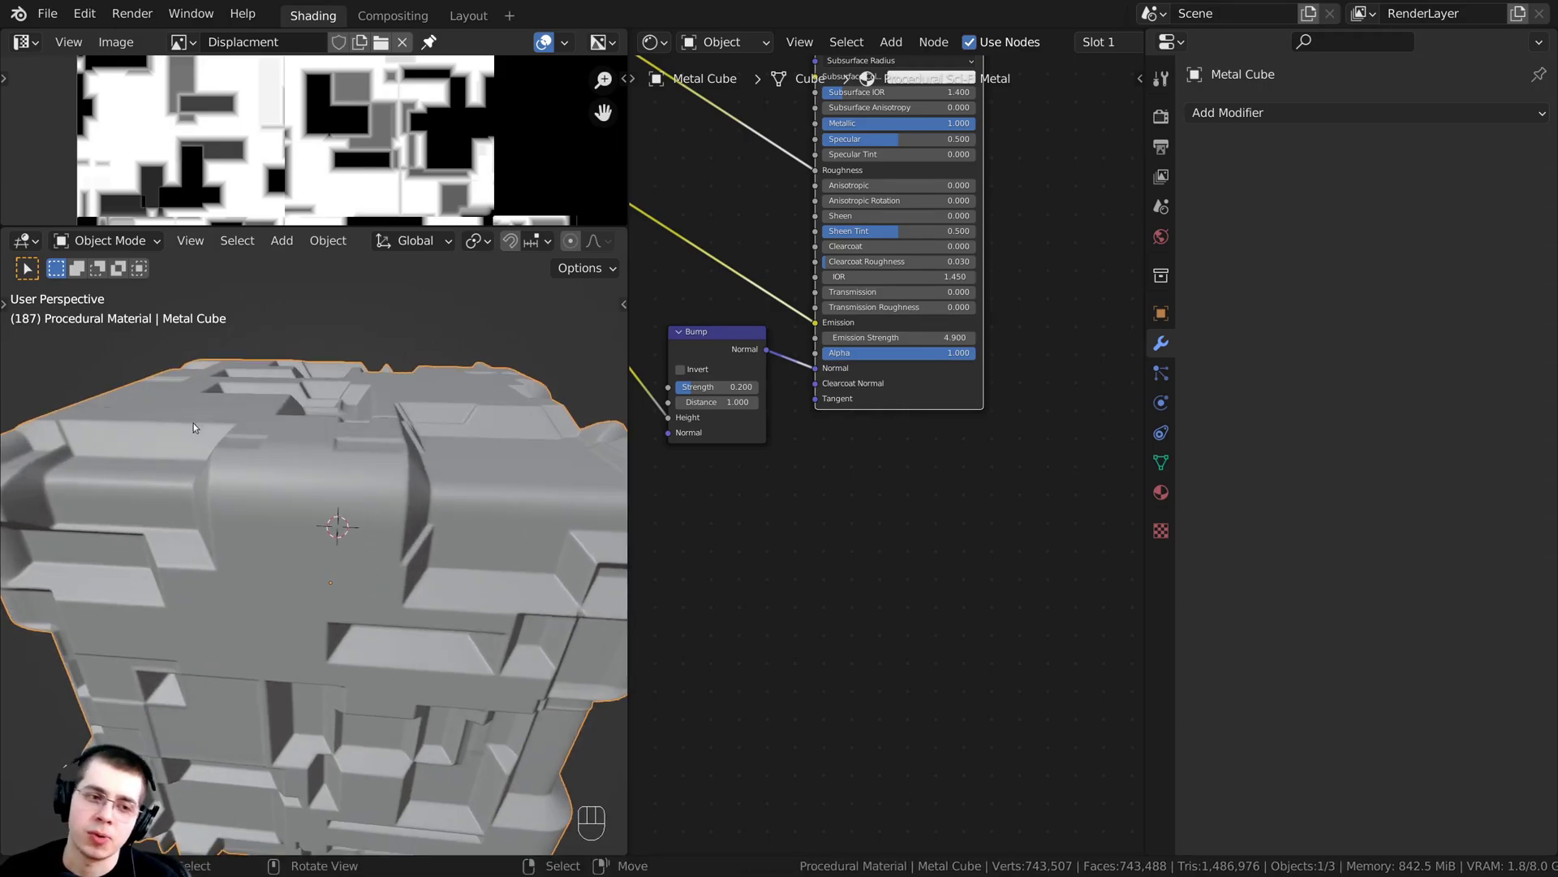
pyautogui.moveTo(193, 427); pyautogui.dragTo(276, 447, button='middle')
pyautogui.scroll(-4, 442, 373)
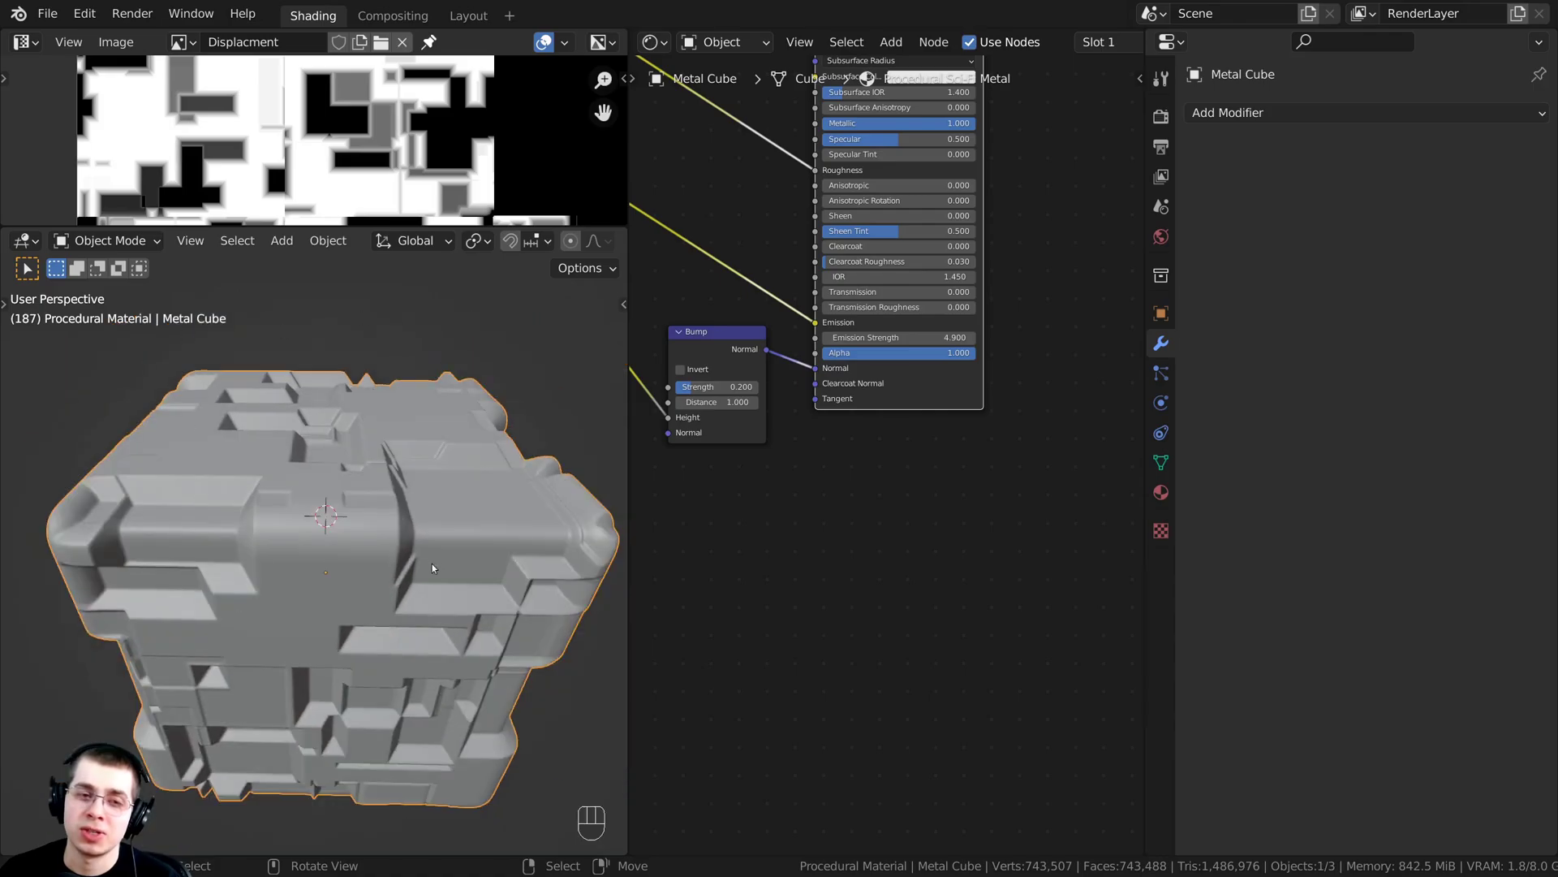
pyautogui.moveTo(432, 563); pyautogui.dragTo(479, 528, button='middle')
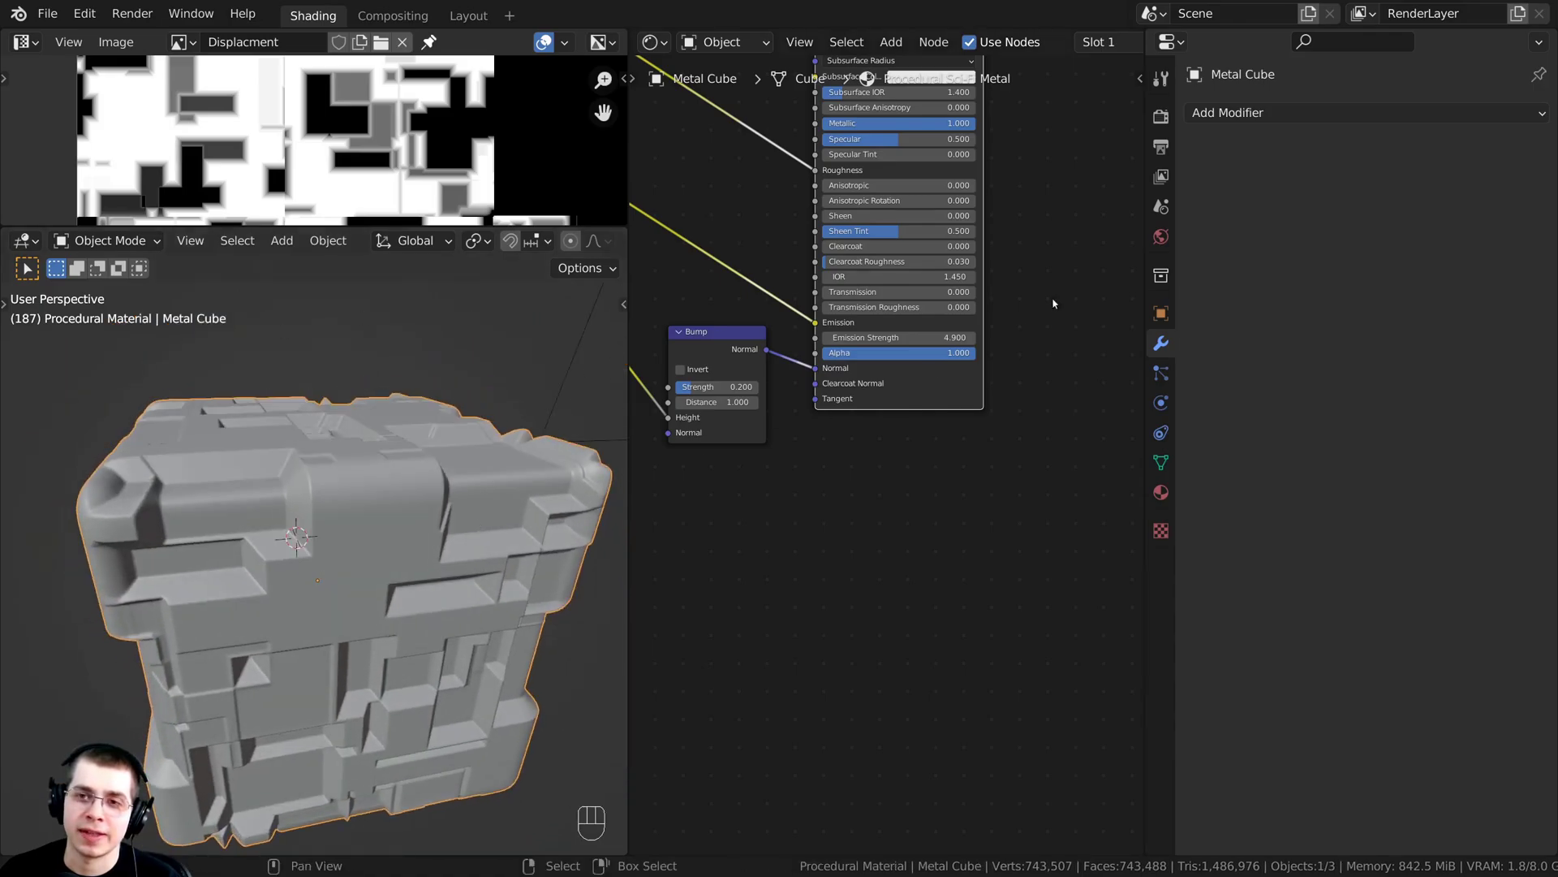
# - Add a Decimate modifier to the metal cube and widen the 3D viewport slightly
pyautogui.click(1210, 114)
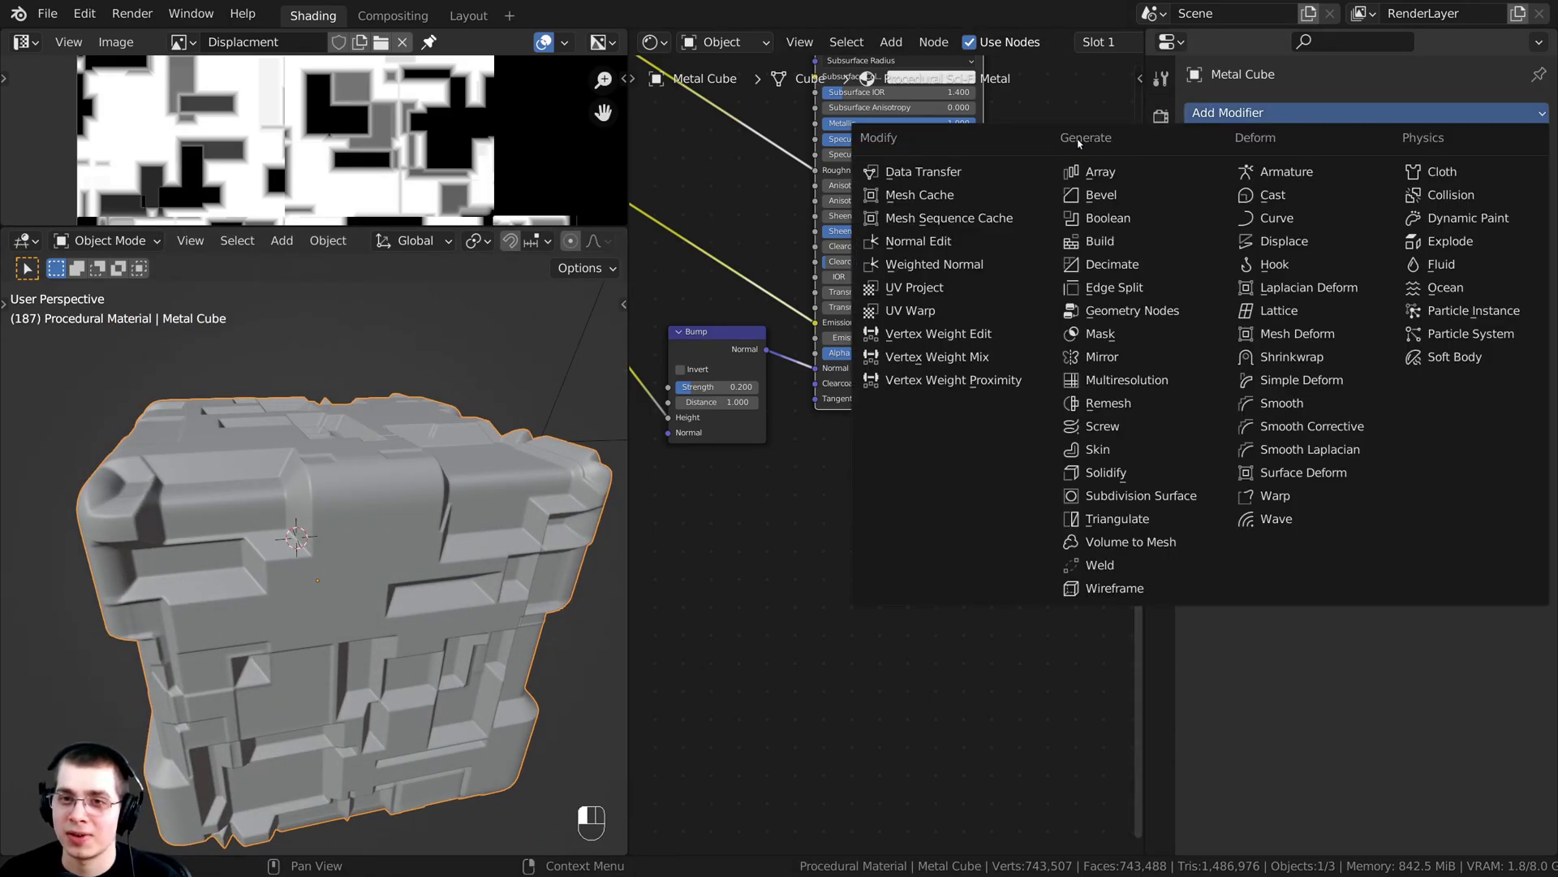
pyautogui.click(1097, 266)
pyautogui.keyDown('shift'); pyautogui.moveTo(536, 403); pyautogui.dragTo(310, 579, button='middle'); pyautogui.keyUp('shift')
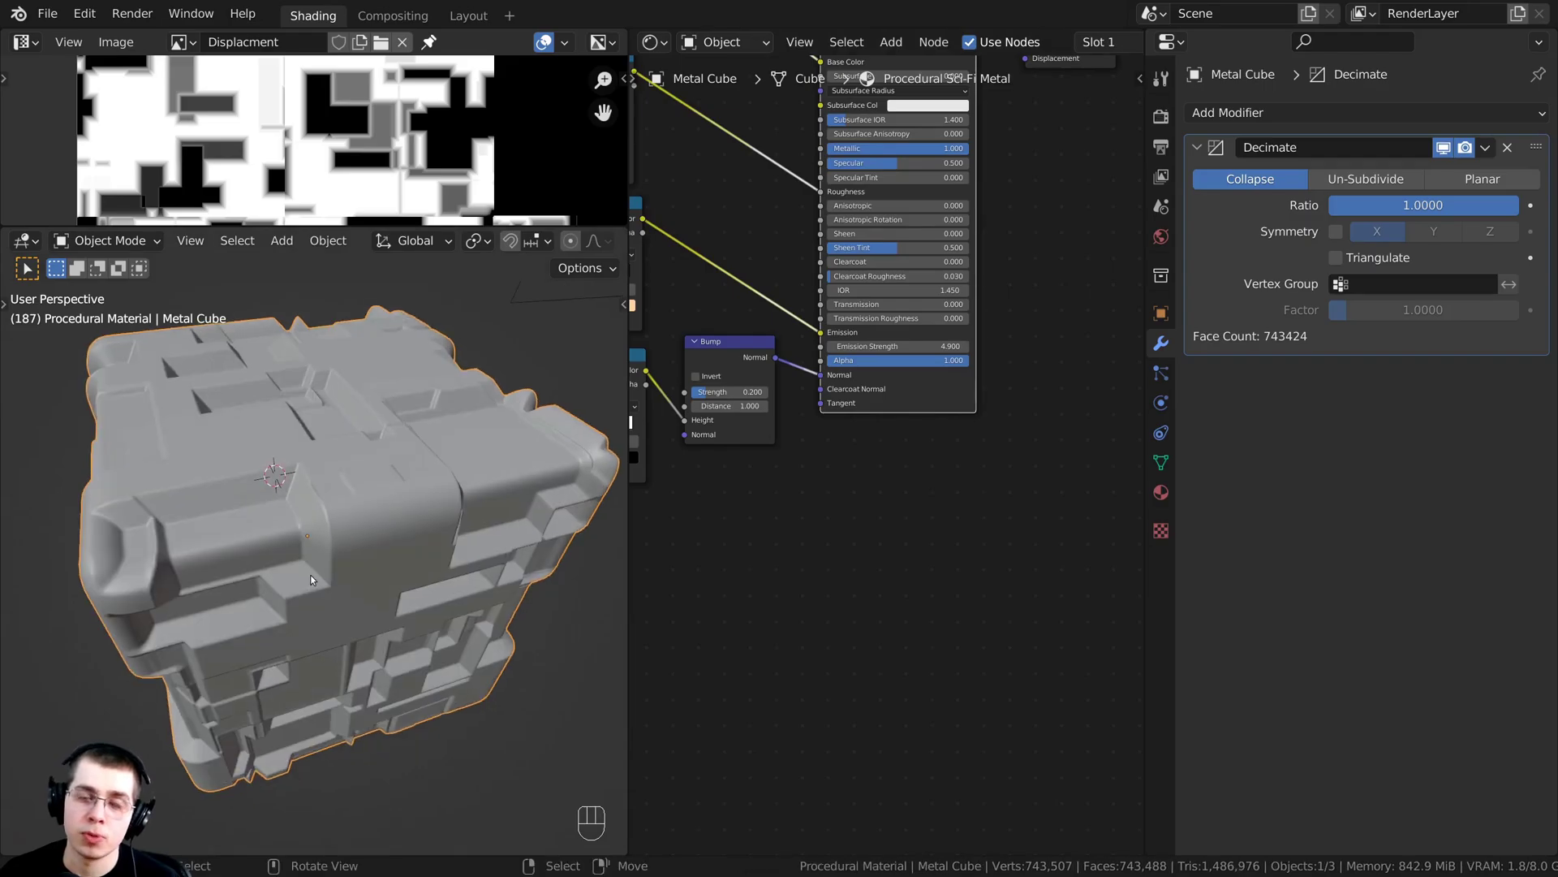
pyautogui.scroll(4, 311, 576)
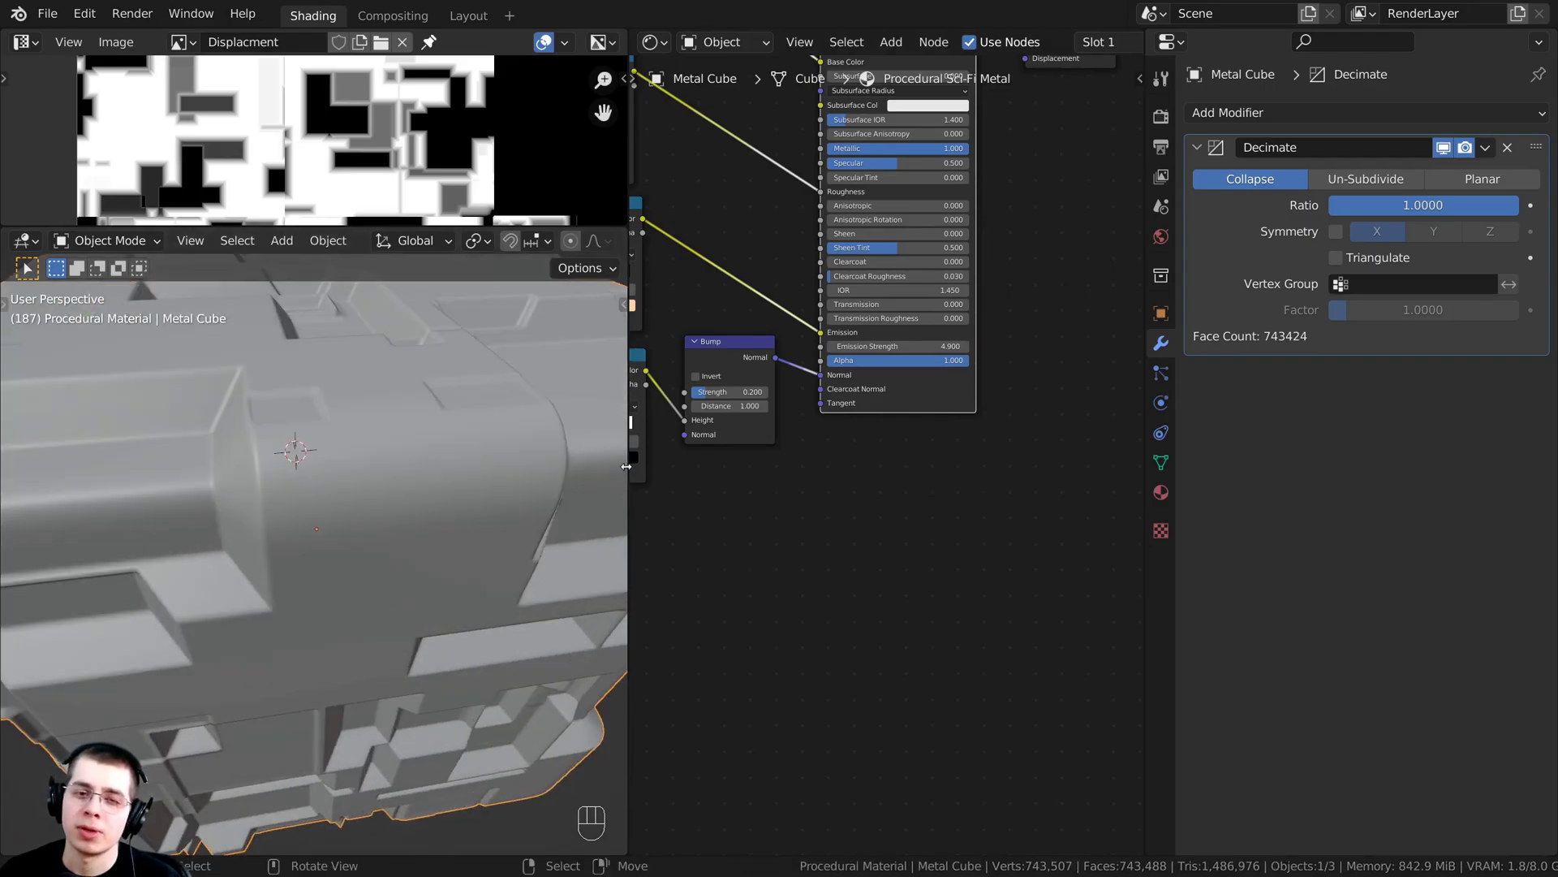
pyautogui.moveTo(626, 466); pyautogui.dragTo(673, 466)
pyautogui.scroll(-5, 467, 511)
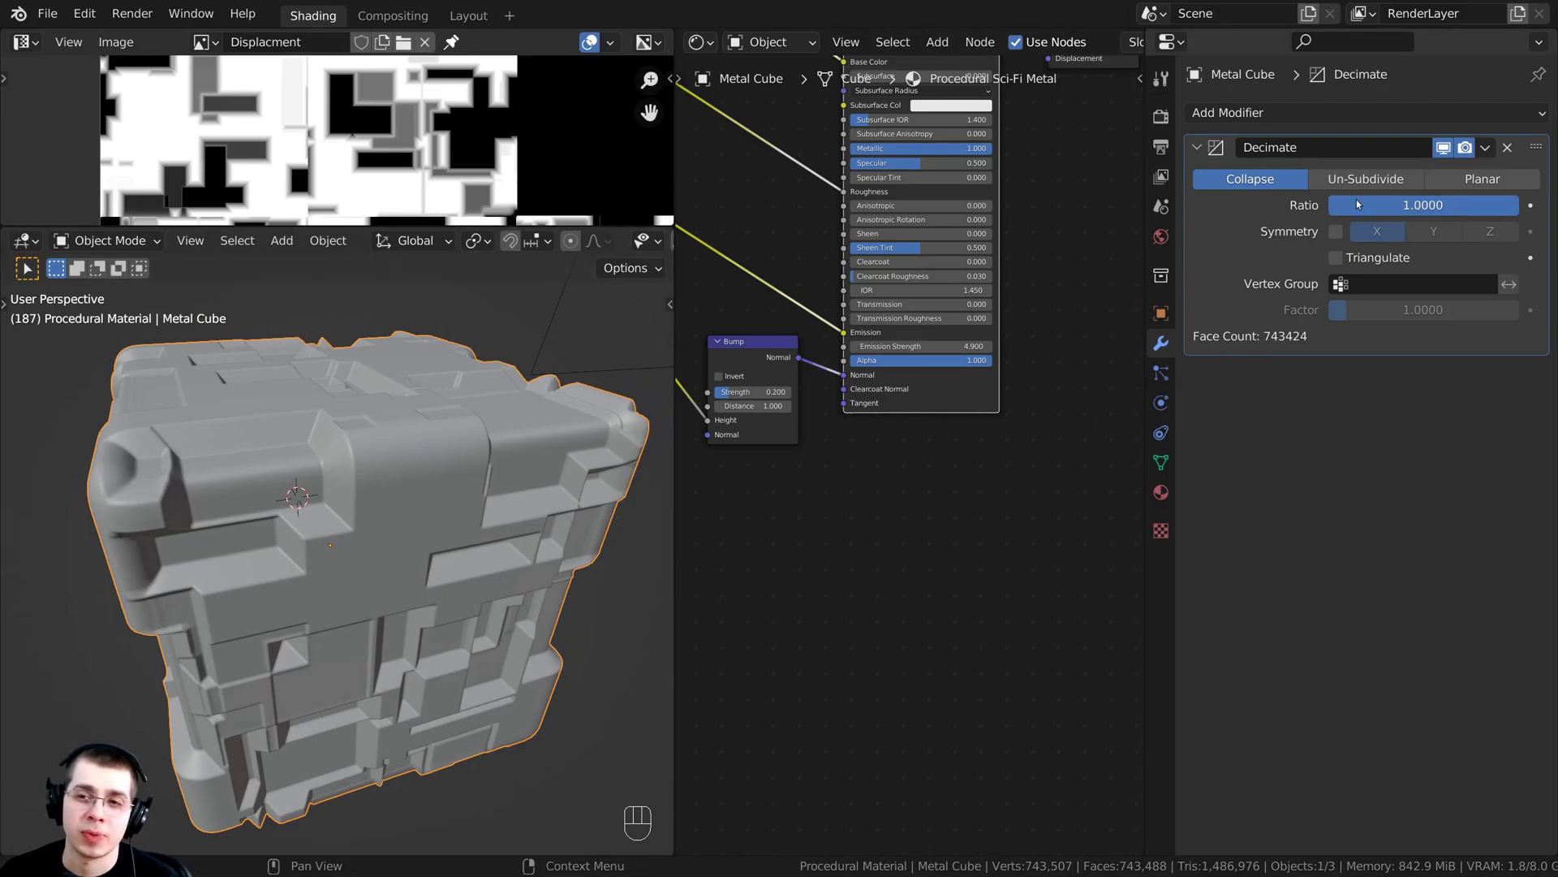
# - Set the Decimate modifier's ratio to 0.3, check the surface detail up close, and apply the modifier
pyautogui.click(1413, 208)
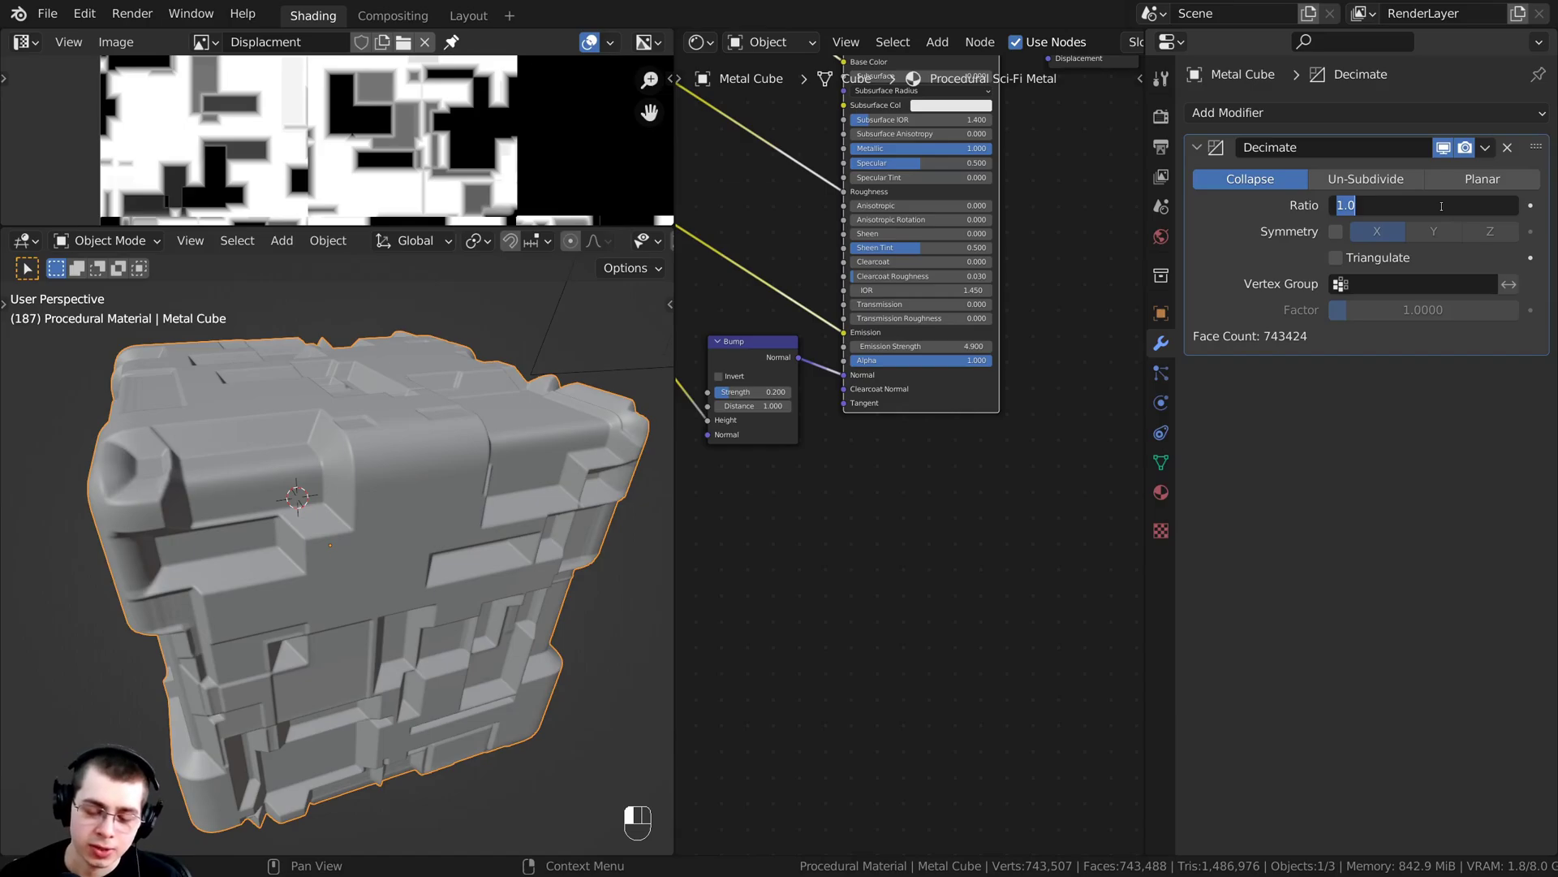
pyautogui.write('.3')
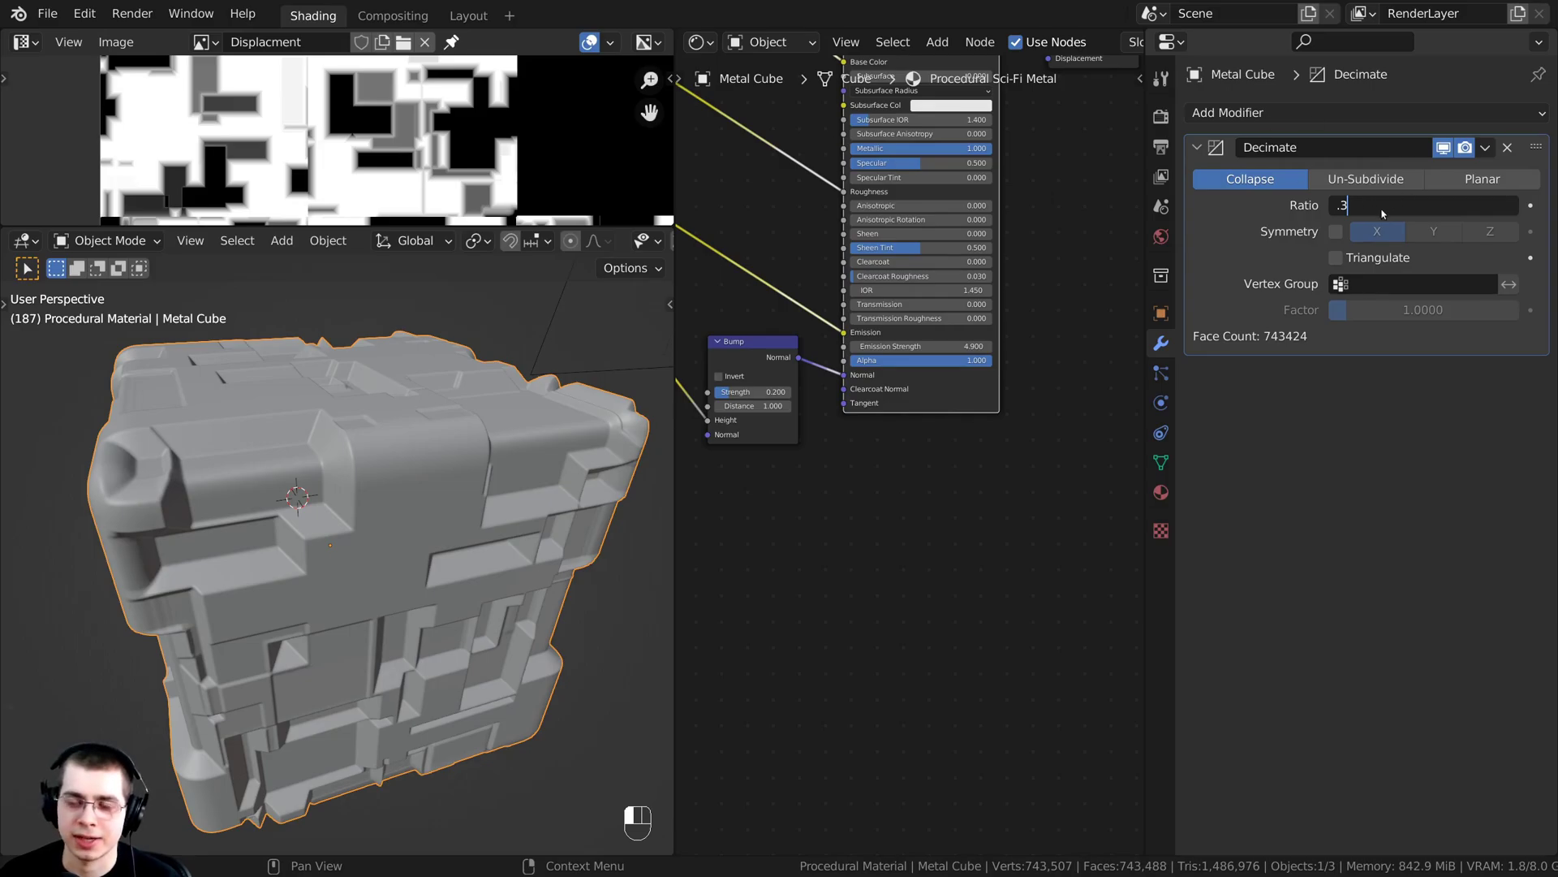
pyautogui.press('Return')
pyautogui.moveTo(349, 357); pyautogui.dragTo(271, 402, button='middle')
pyautogui.scroll(4, 451, 410)
pyautogui.scroll(3, 339, 420)
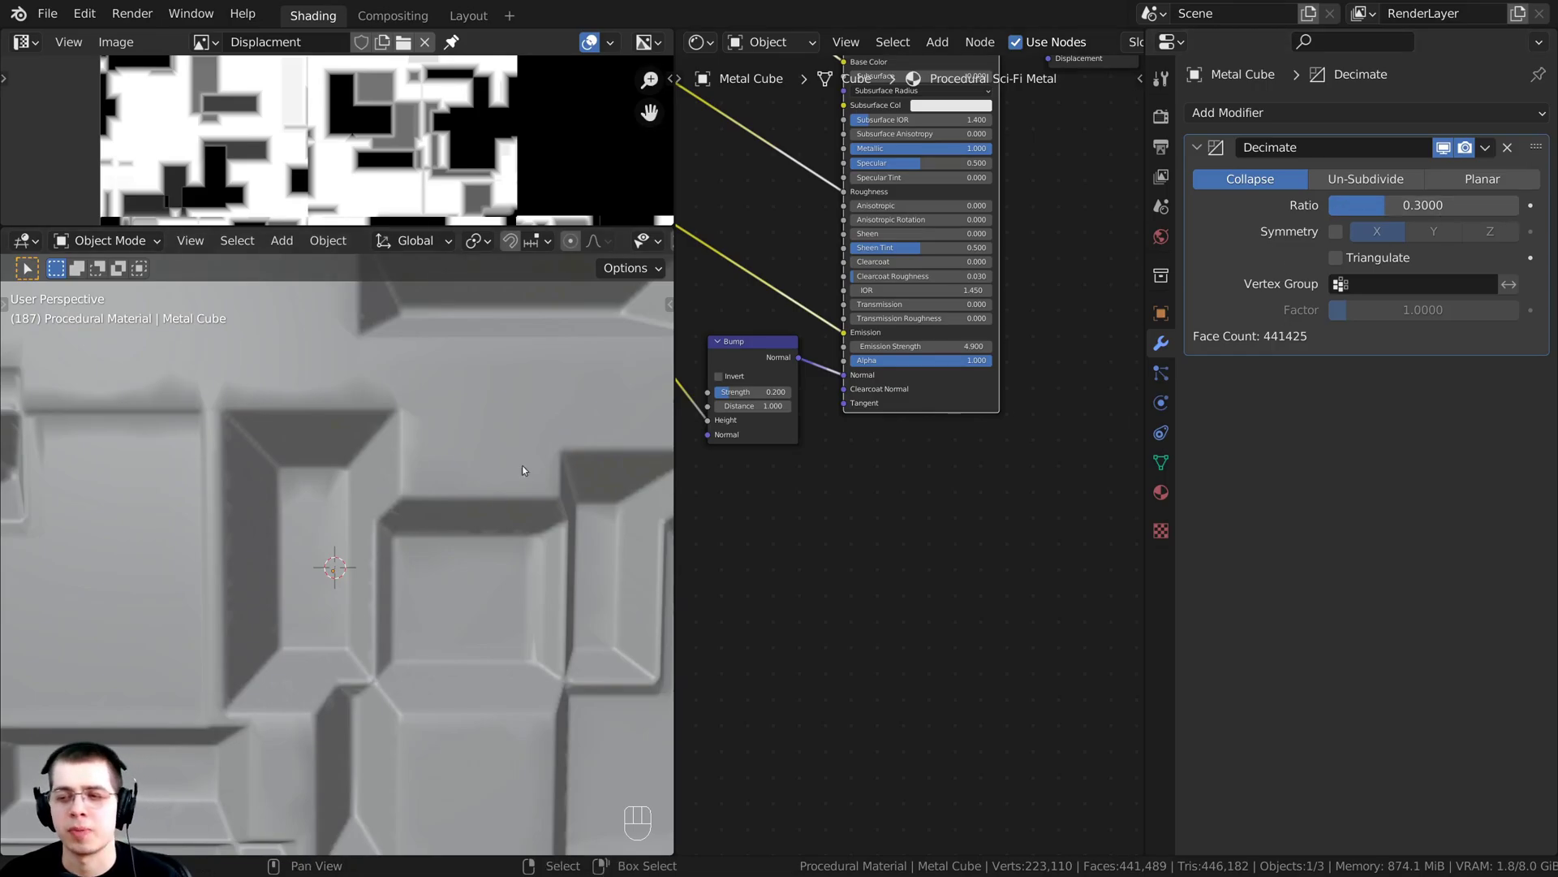
pyautogui.moveTo(523, 465); pyautogui.dragTo(338, 558, button='middle')
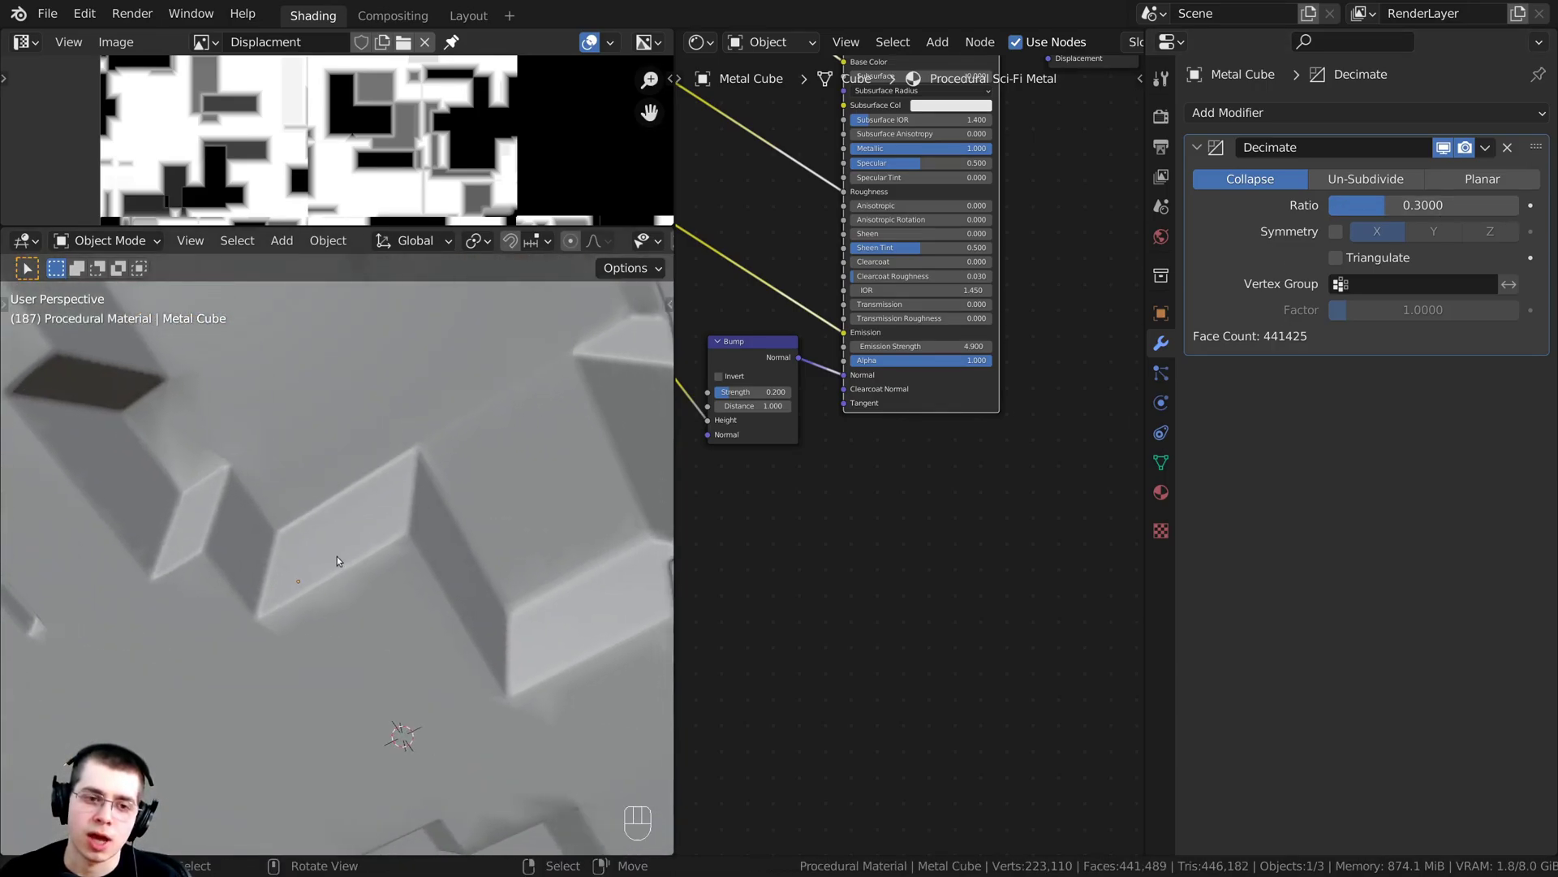
pyautogui.click(1486, 148)
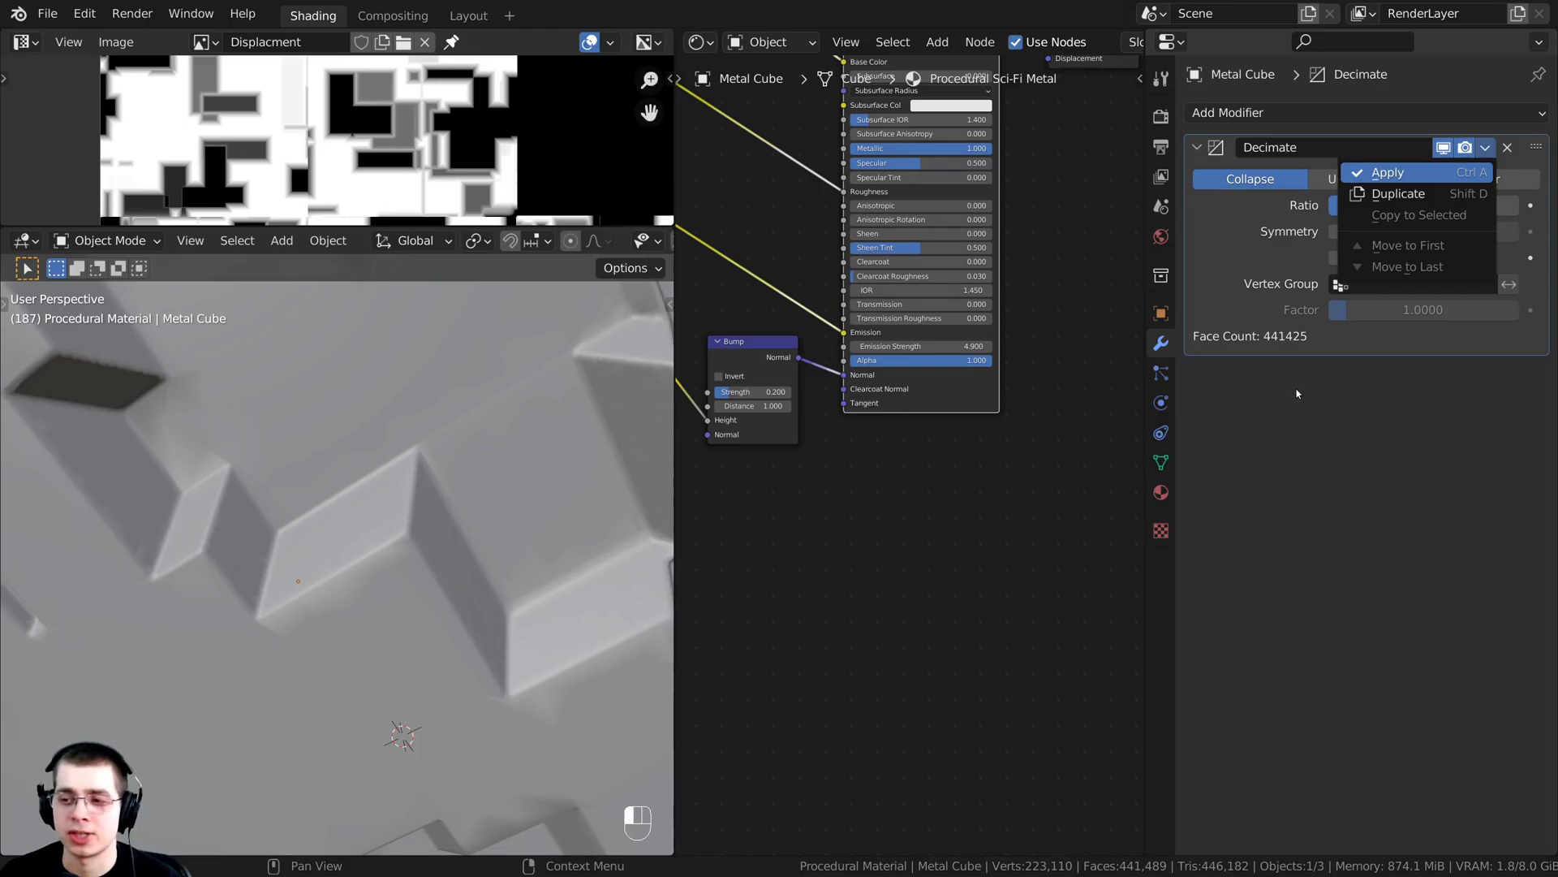
pyautogui.moveTo(406, 568); pyautogui.dragTo(451, 491, button='middle')
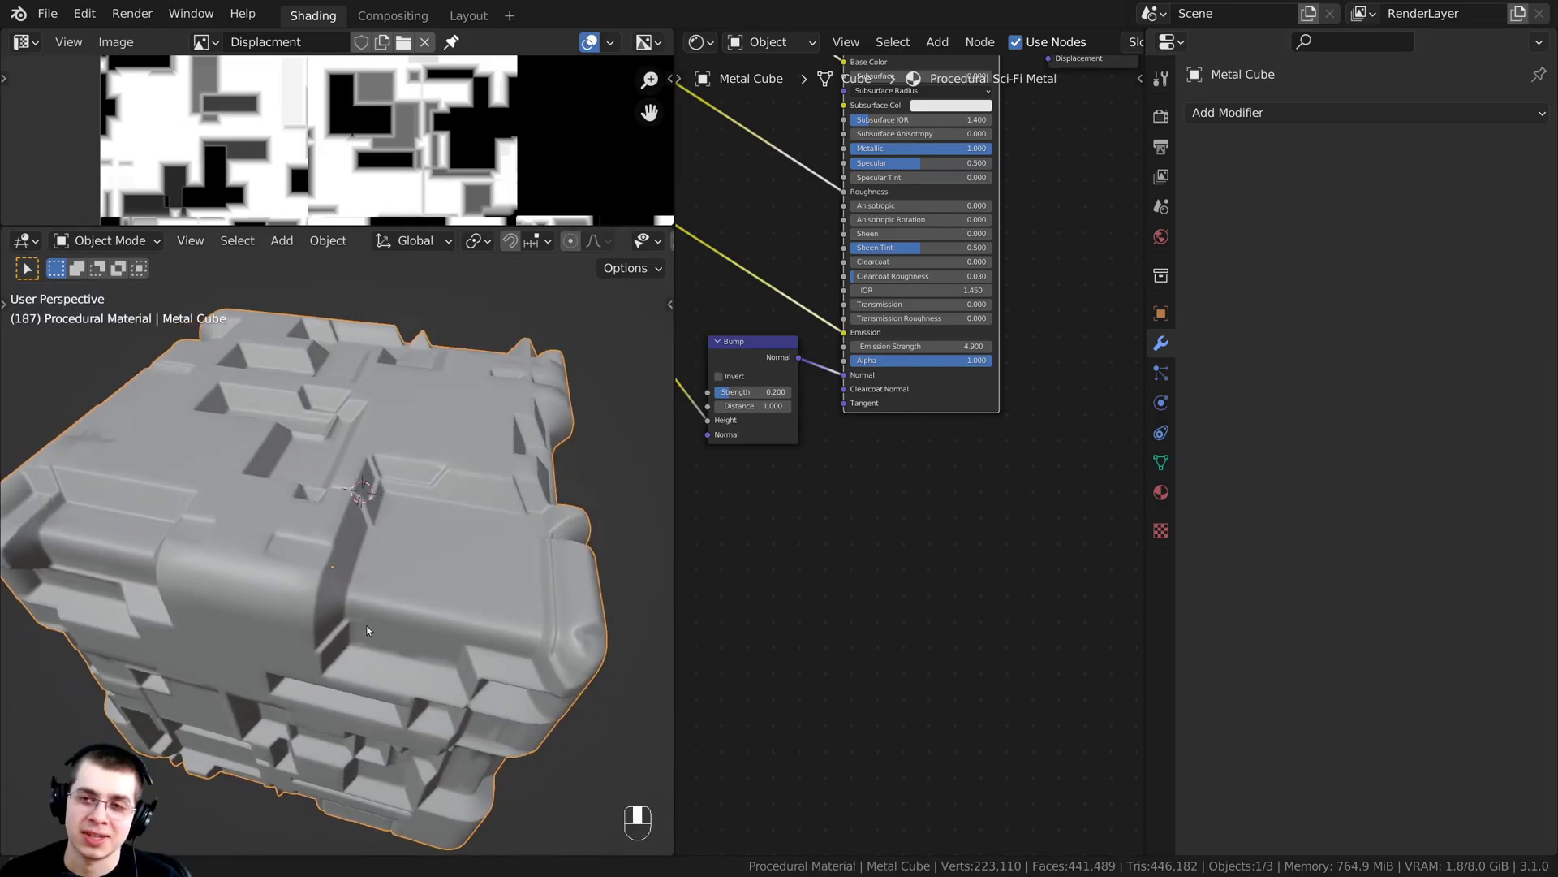
# - Maximize the 3D viewport and examine the decimated cube's mesh in Edit Mode with nothing selected
pyautogui.hotkey('ctrl', 'space')
pyautogui.moveTo(682, 487); pyautogui.dragTo(726, 536, button='middle')
pyautogui.scroll(-3, 715, 487)
pyautogui.press('Tab')
pyautogui.scroll(-3, 726, 536)
pyautogui.press('a')
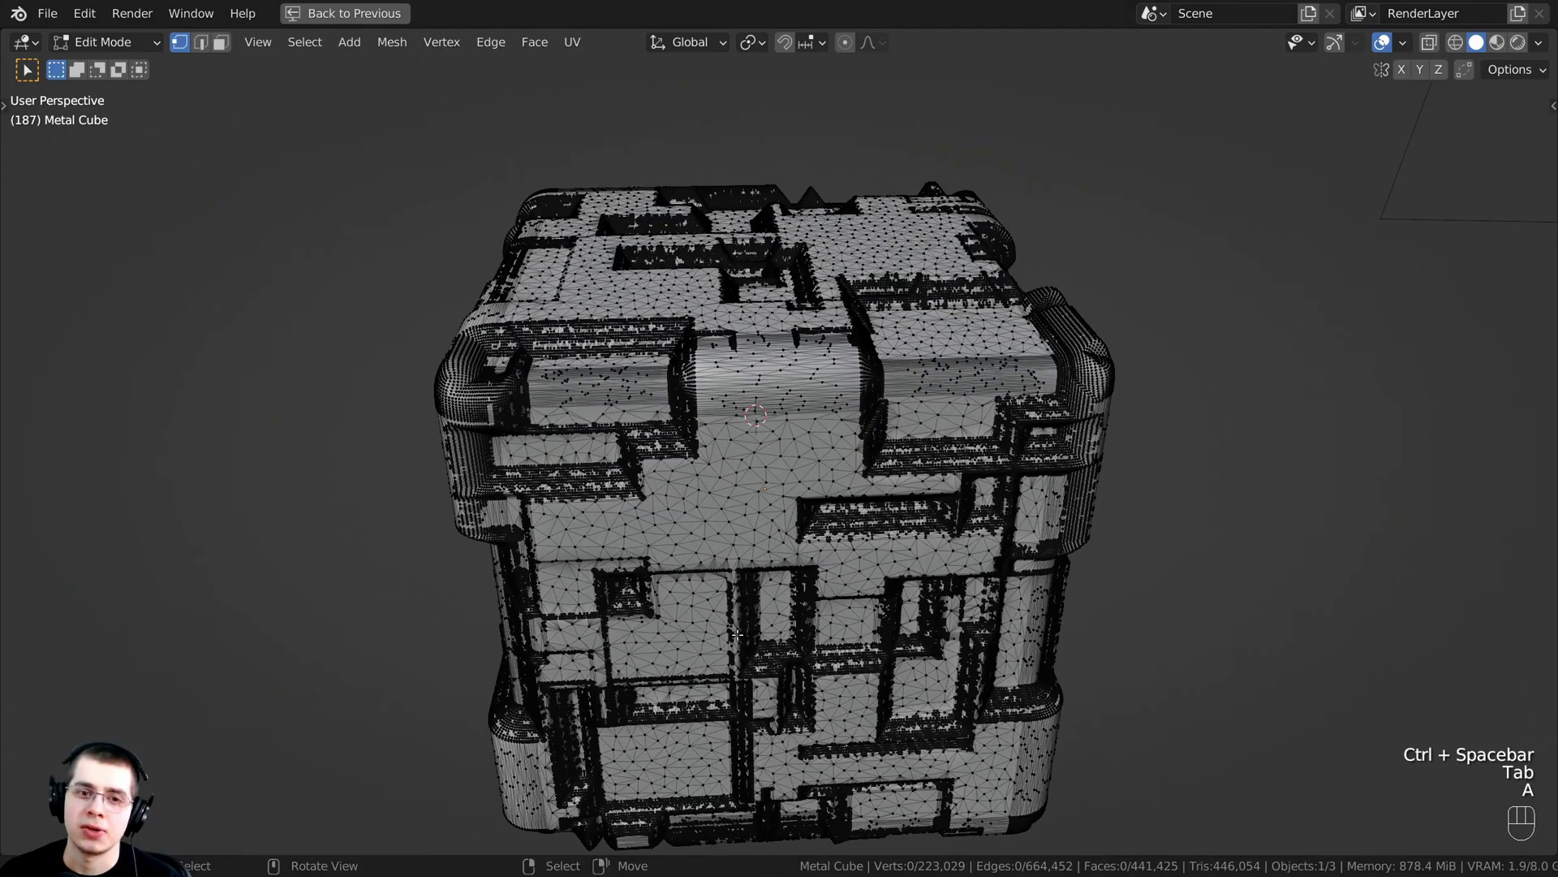
pyautogui.press('a')
pyautogui.press('a')
pyautogui.scroll(8, 836, 627)
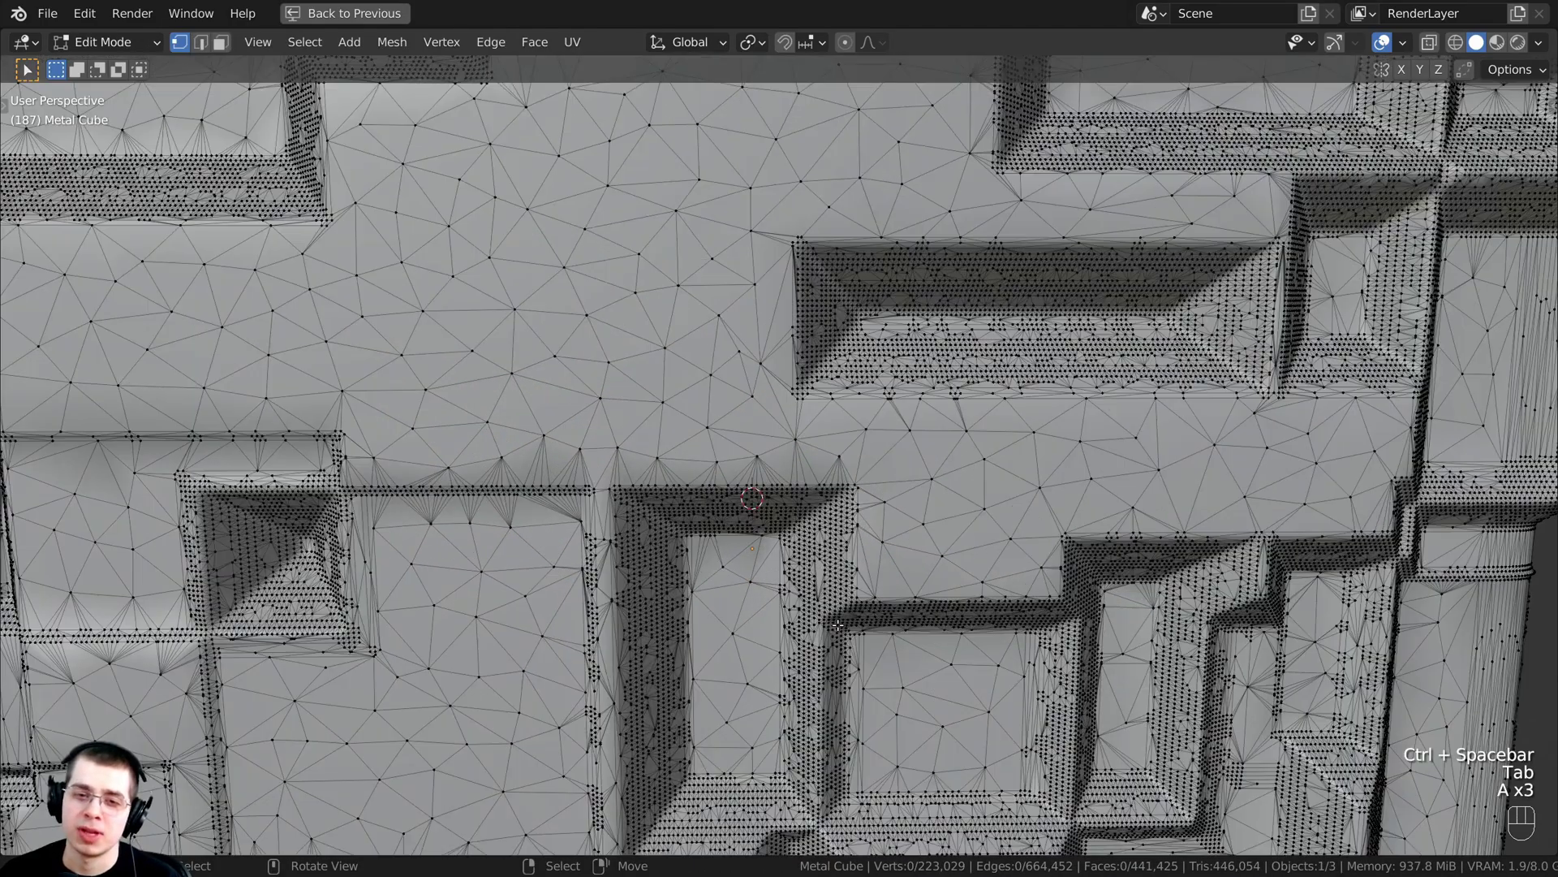
# - Examine the decimated cube's mesh with all vertices and with a single vertex selected, and return to Object Mode
pyautogui.press('a')
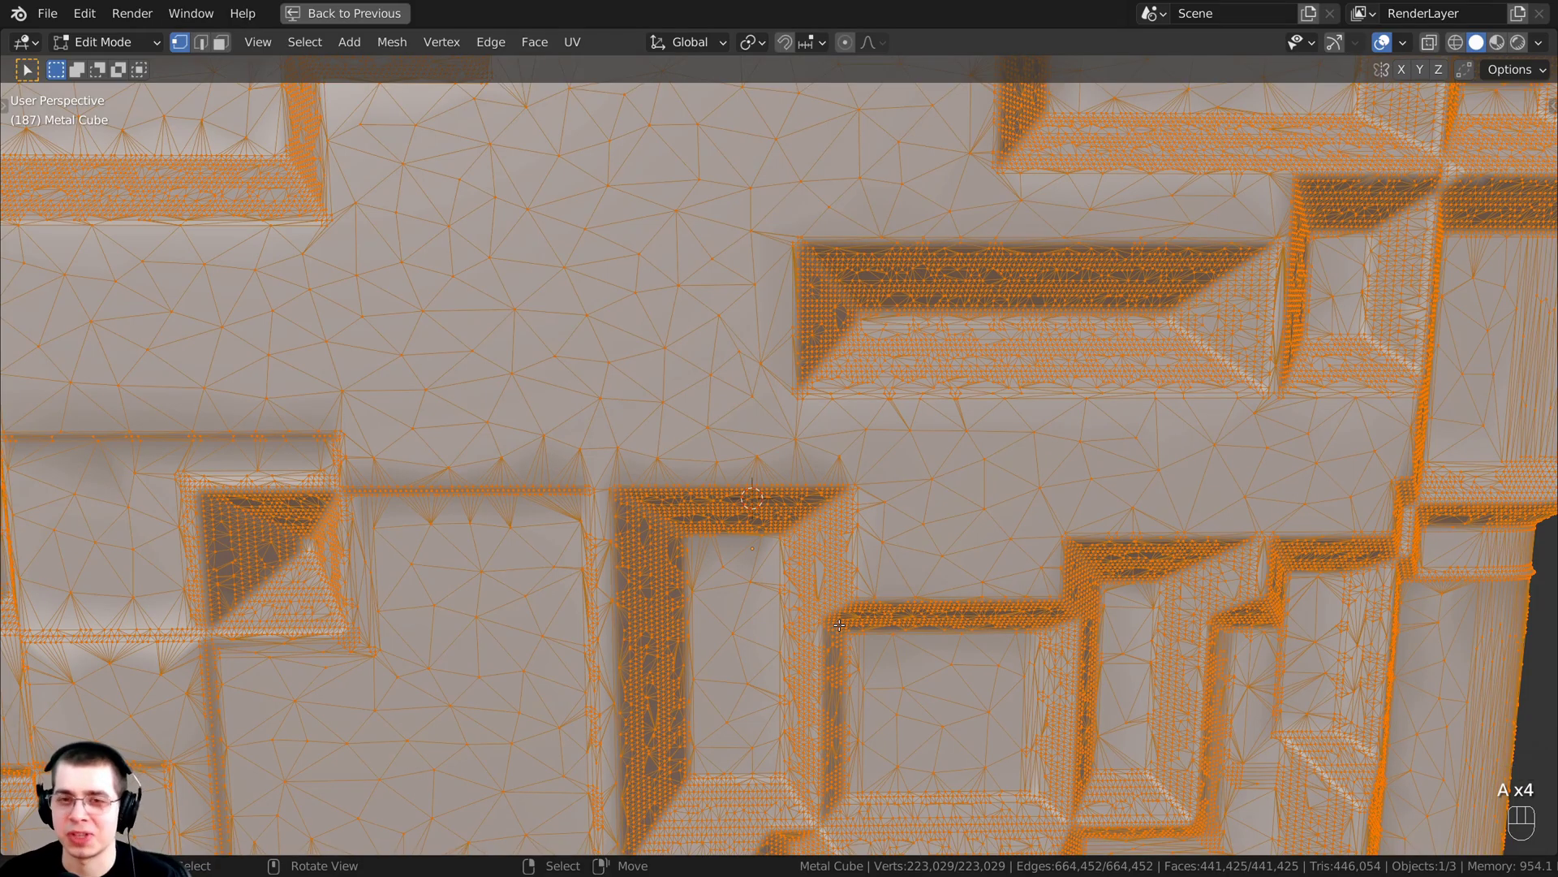
pyautogui.moveTo(839, 625); pyautogui.dragTo(810, 567, button='middle')
pyautogui.scroll(4, 820, 504)
pyautogui.rightClick(826, 357)
pyautogui.scroll(-4, 804, 505)
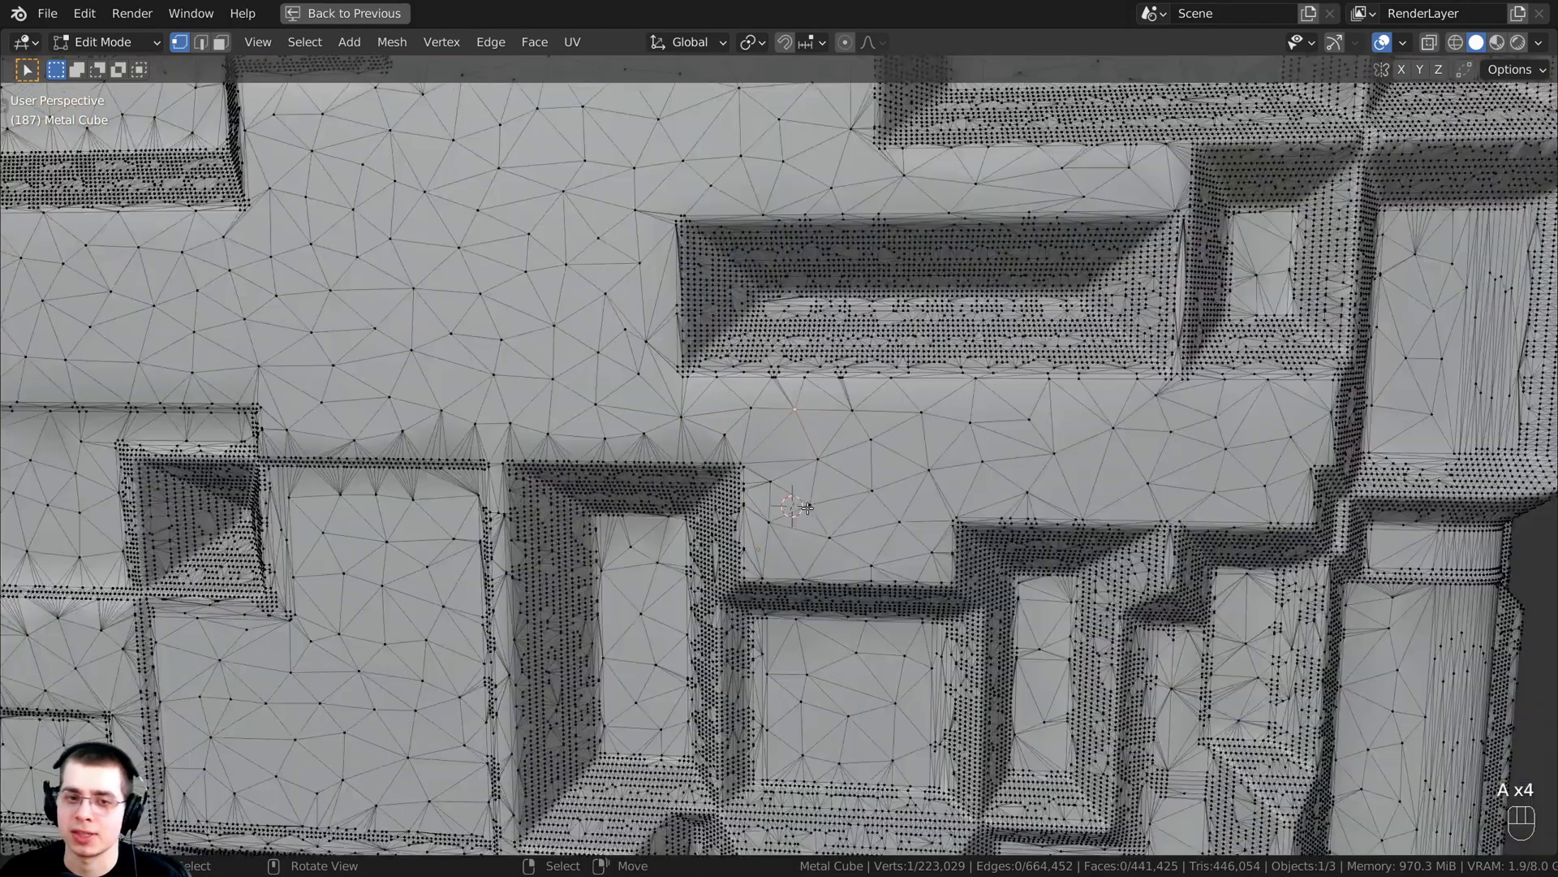
pyautogui.scroll(-6, 806, 507)
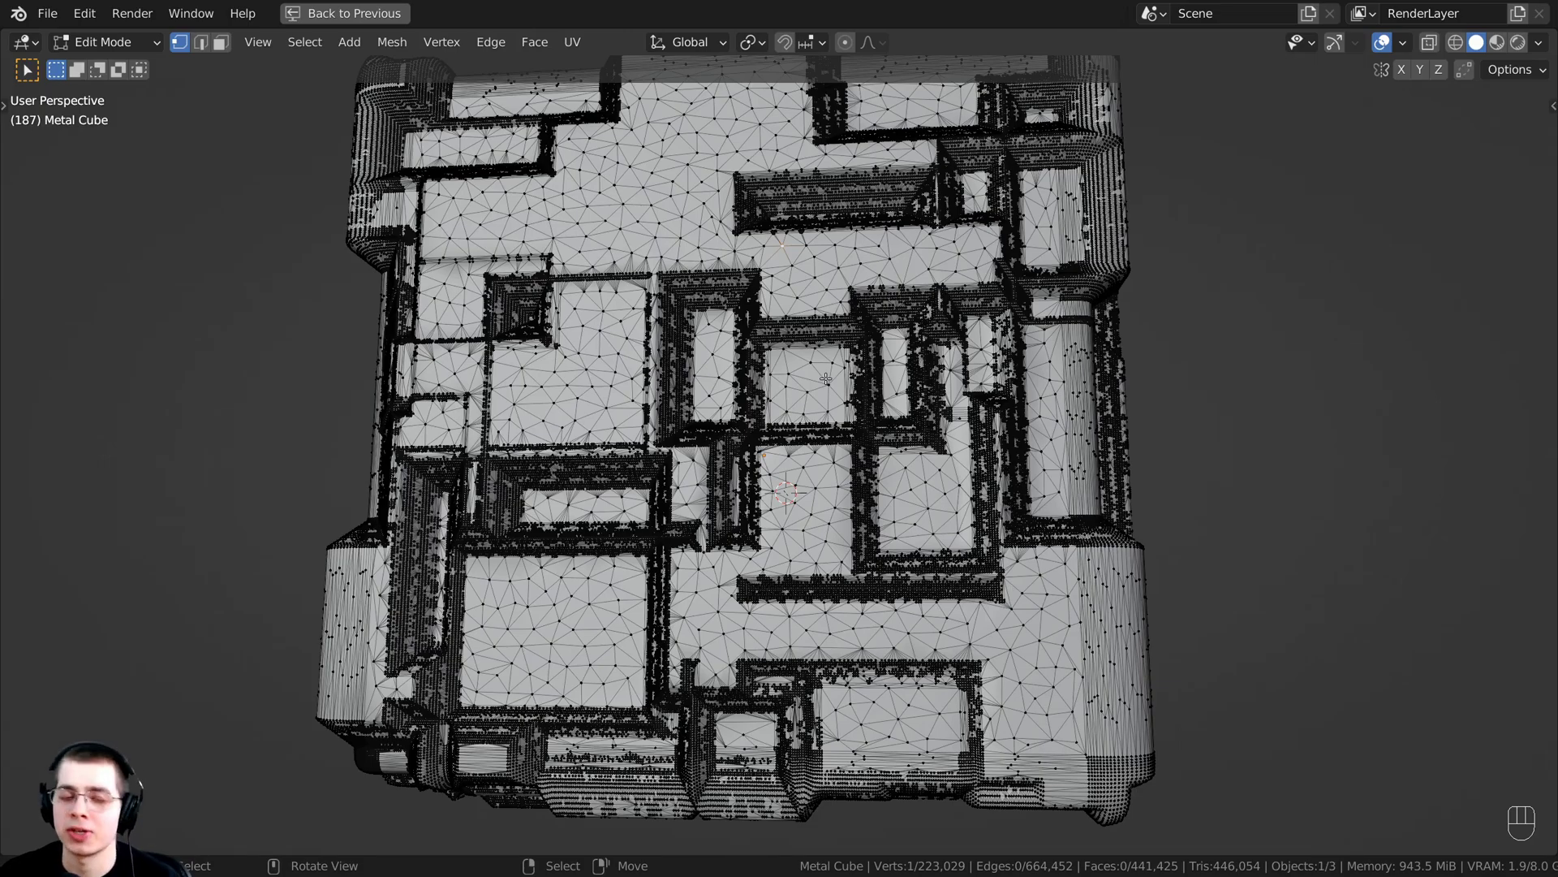
pyautogui.scroll(2, 907, 403)
pyautogui.press('Tab')
pyautogui.scroll(-2, 729, 271)
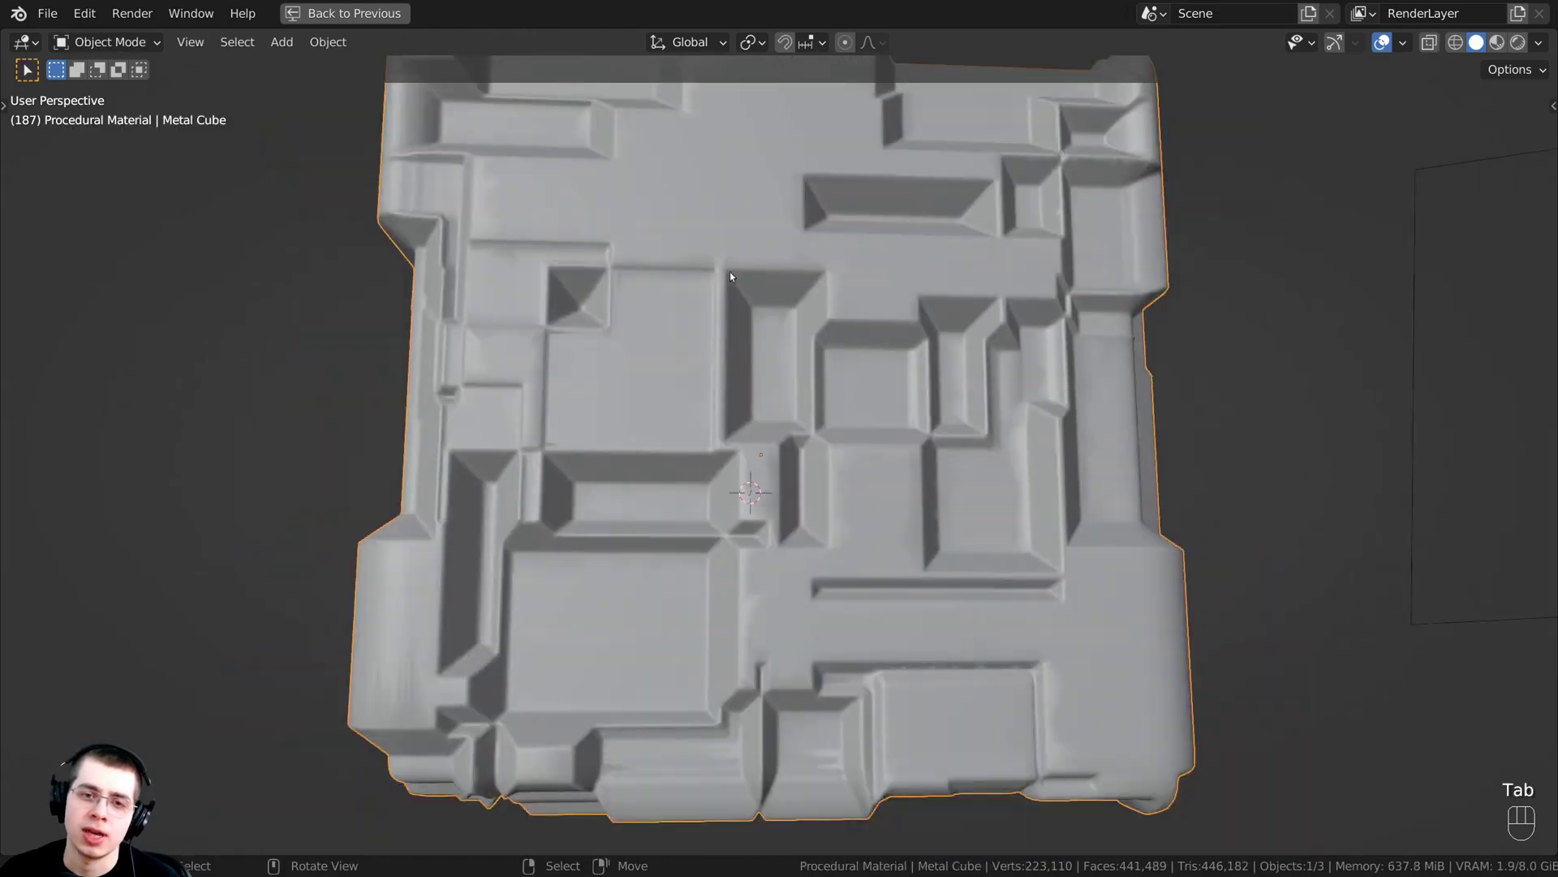
# - Switch the viewport to Rendered shading and inspect the decimated metal cube's material from several angles
pyautogui.moveTo(728, 271)
pyautogui.mouseDown(button='middle')
pyautogui.moveTo(907, 333)
pyautogui.moveTo(869, 442)
pyautogui.moveTo(847, 328)
pyautogui.mouseUp(button='middle')
pyautogui.press('z')
pyautogui.scroll(-1, 847, 328)
pyautogui.moveTo(848, 328); pyautogui.dragTo(913, 381, button='middle')
pyautogui.moveTo(1047, 518); pyautogui.dragTo(1061, 511, button='middle')
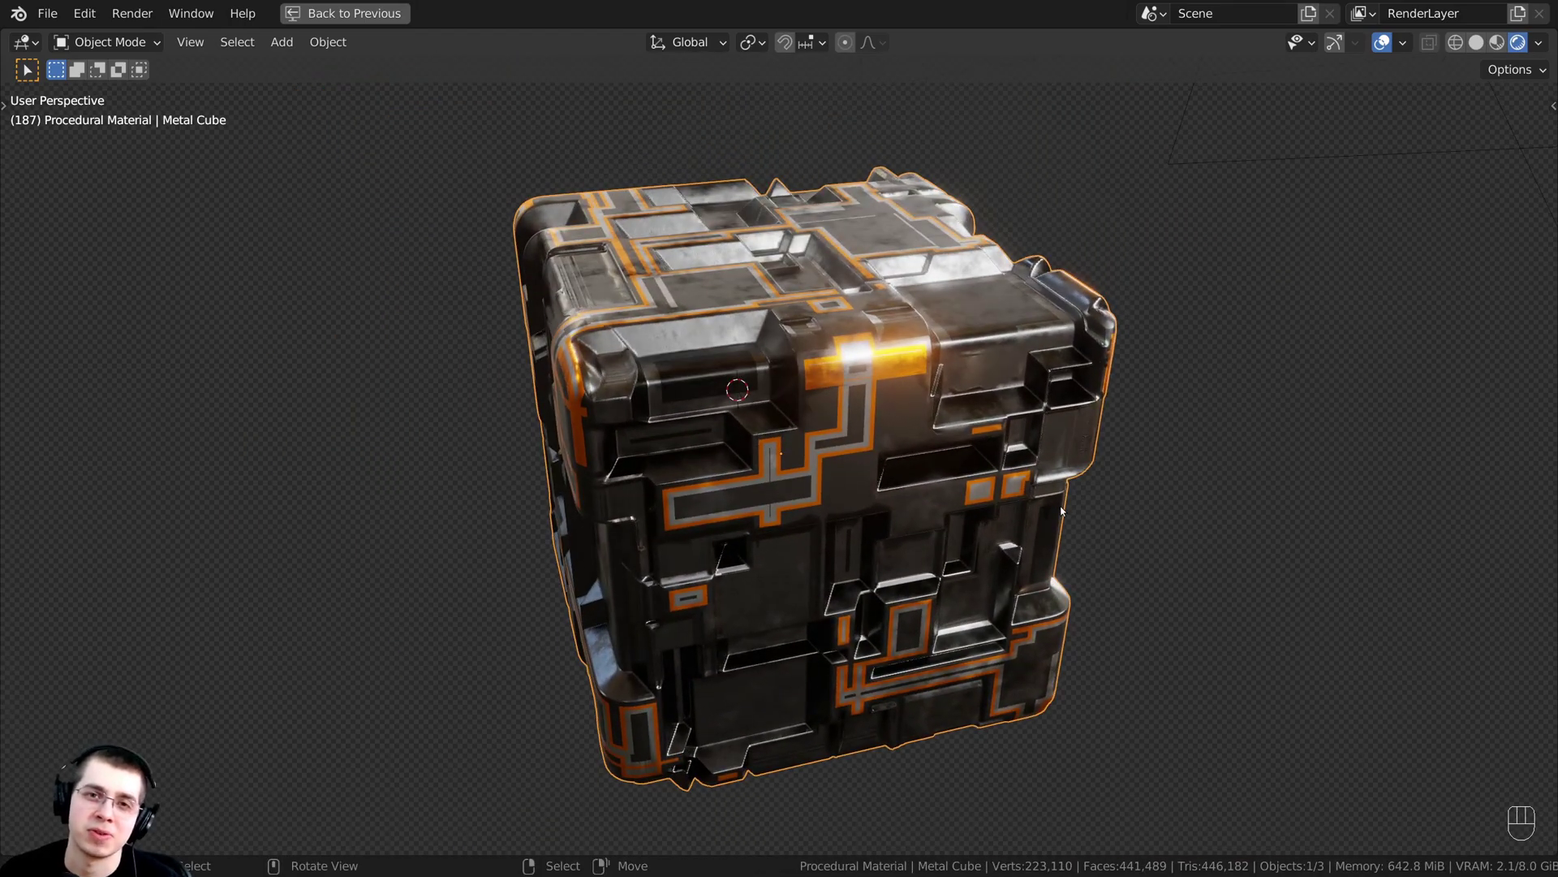
pyautogui.moveTo(1059, 514); pyautogui.dragTo(1055, 418, button='middle')
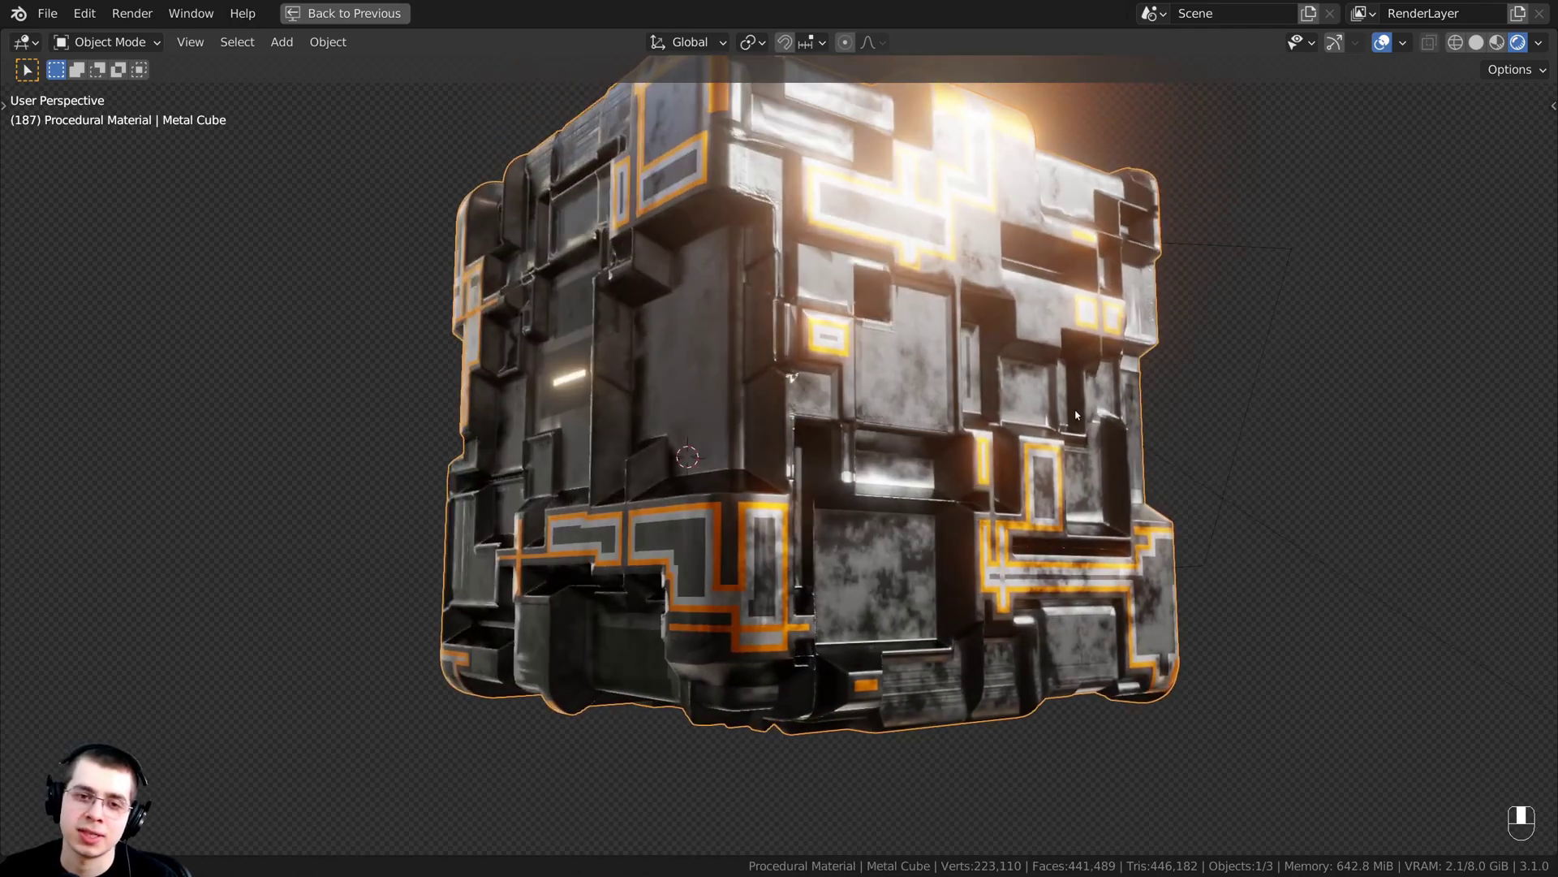
pyautogui.scroll(2, 1110, 415)
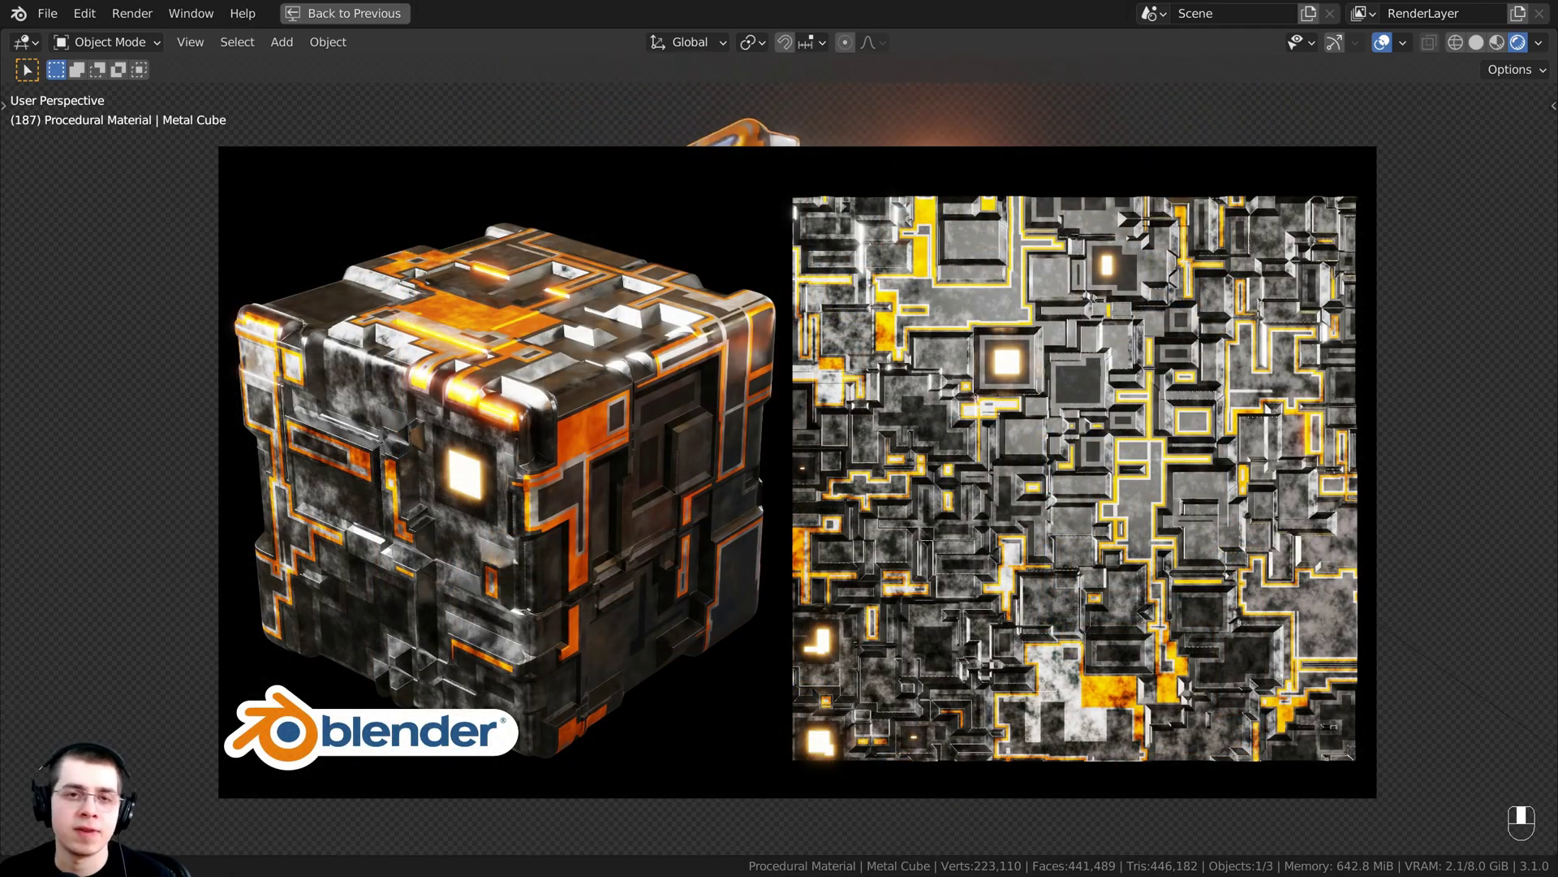